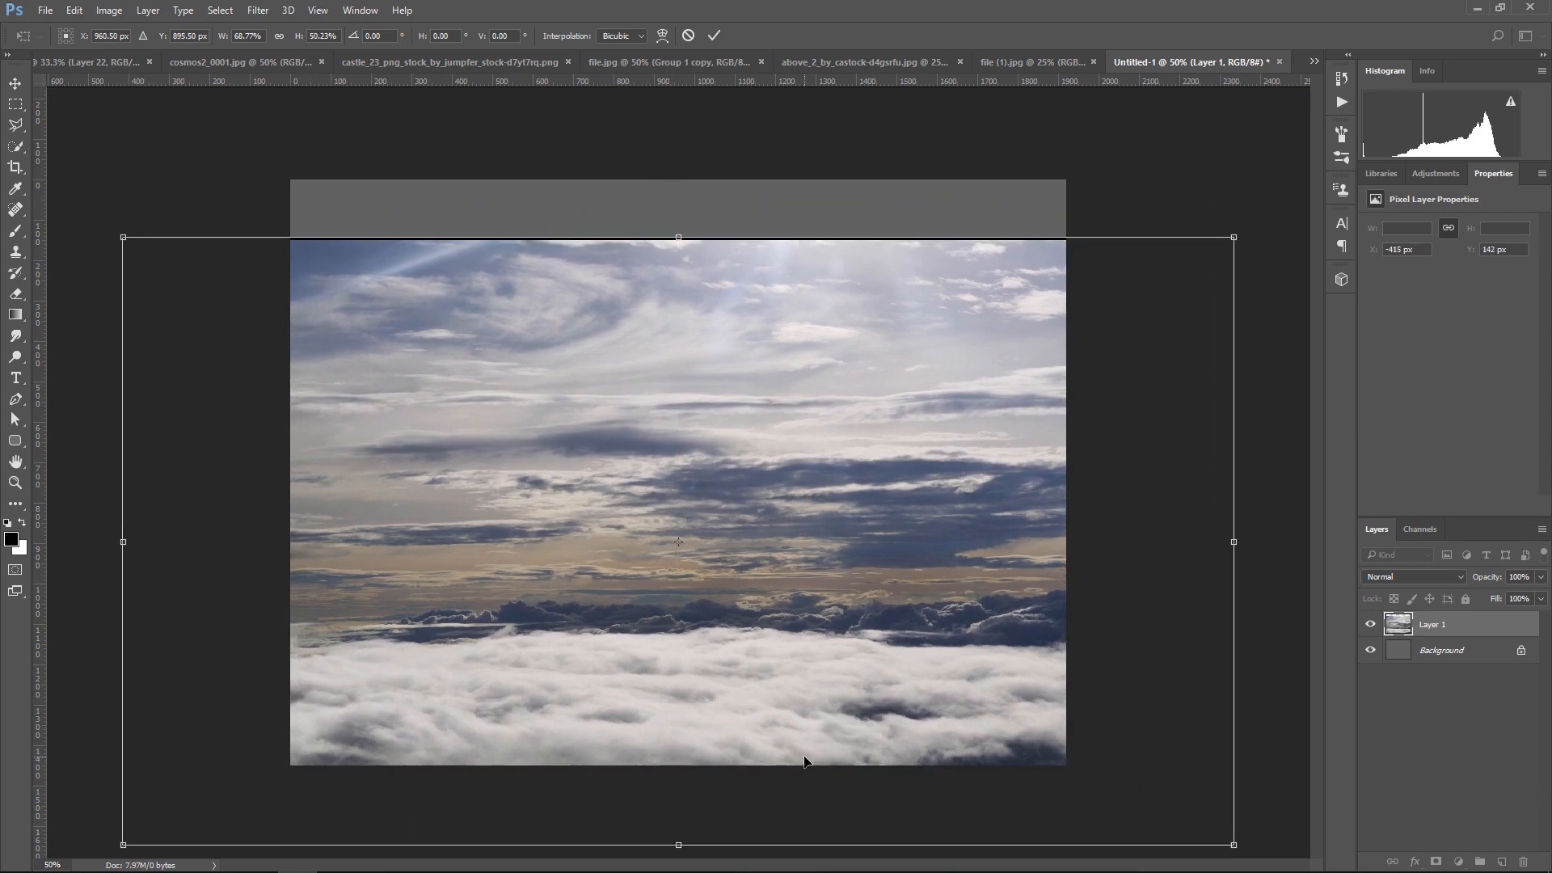
Apply the transform of the sky image and add a new empty layer above Layer 1
{"action": "key", "text": "Return"}
{"action": "key", "text": "ctrl+plus"}
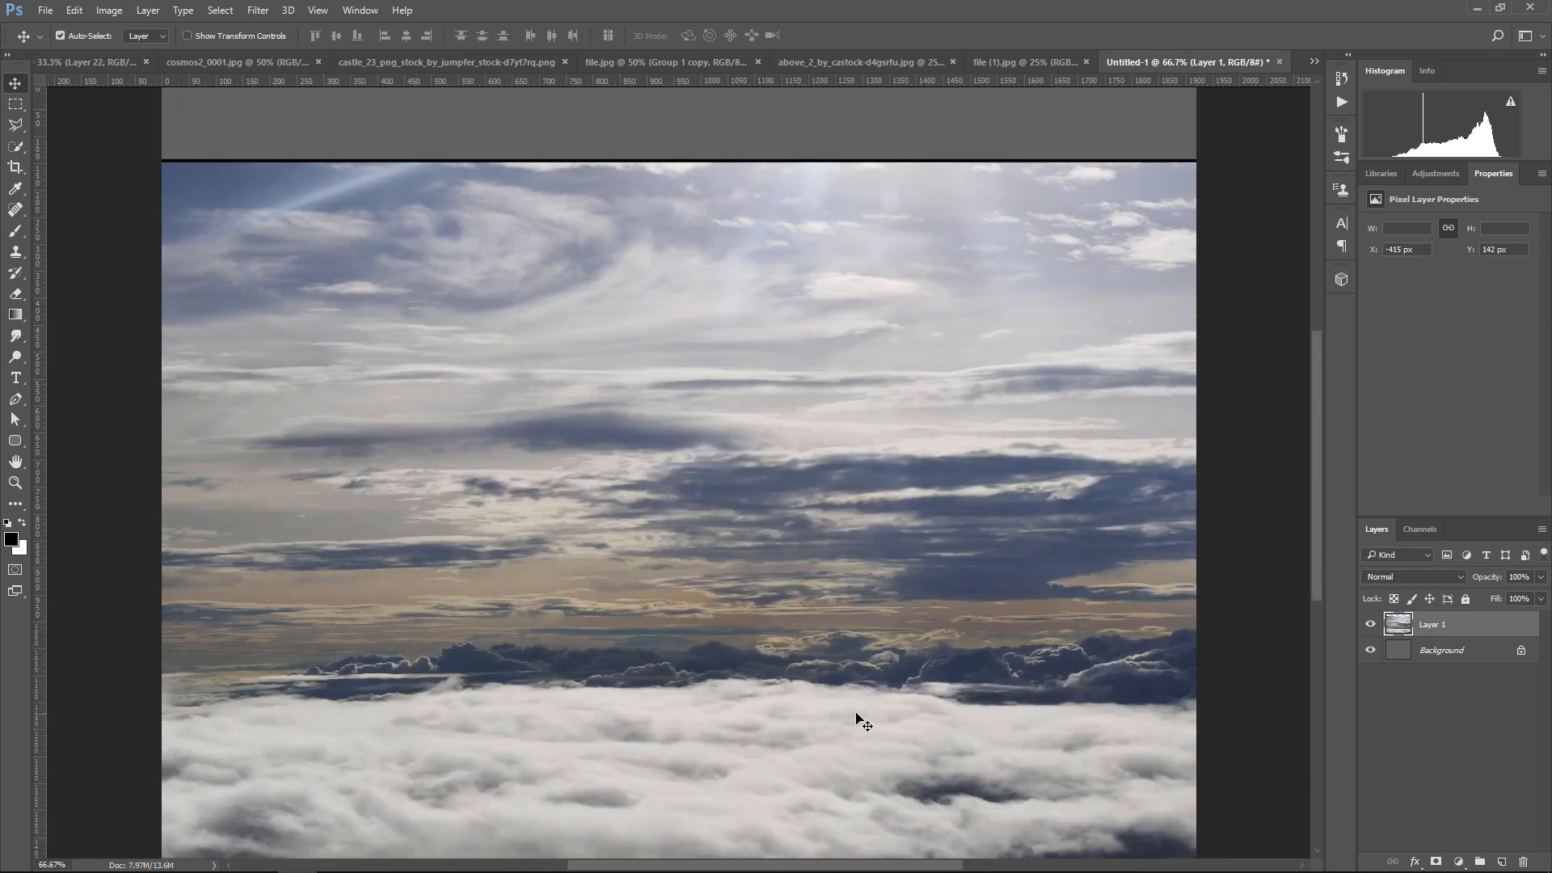
{"action": "key", "text": "ctrl+minus"}
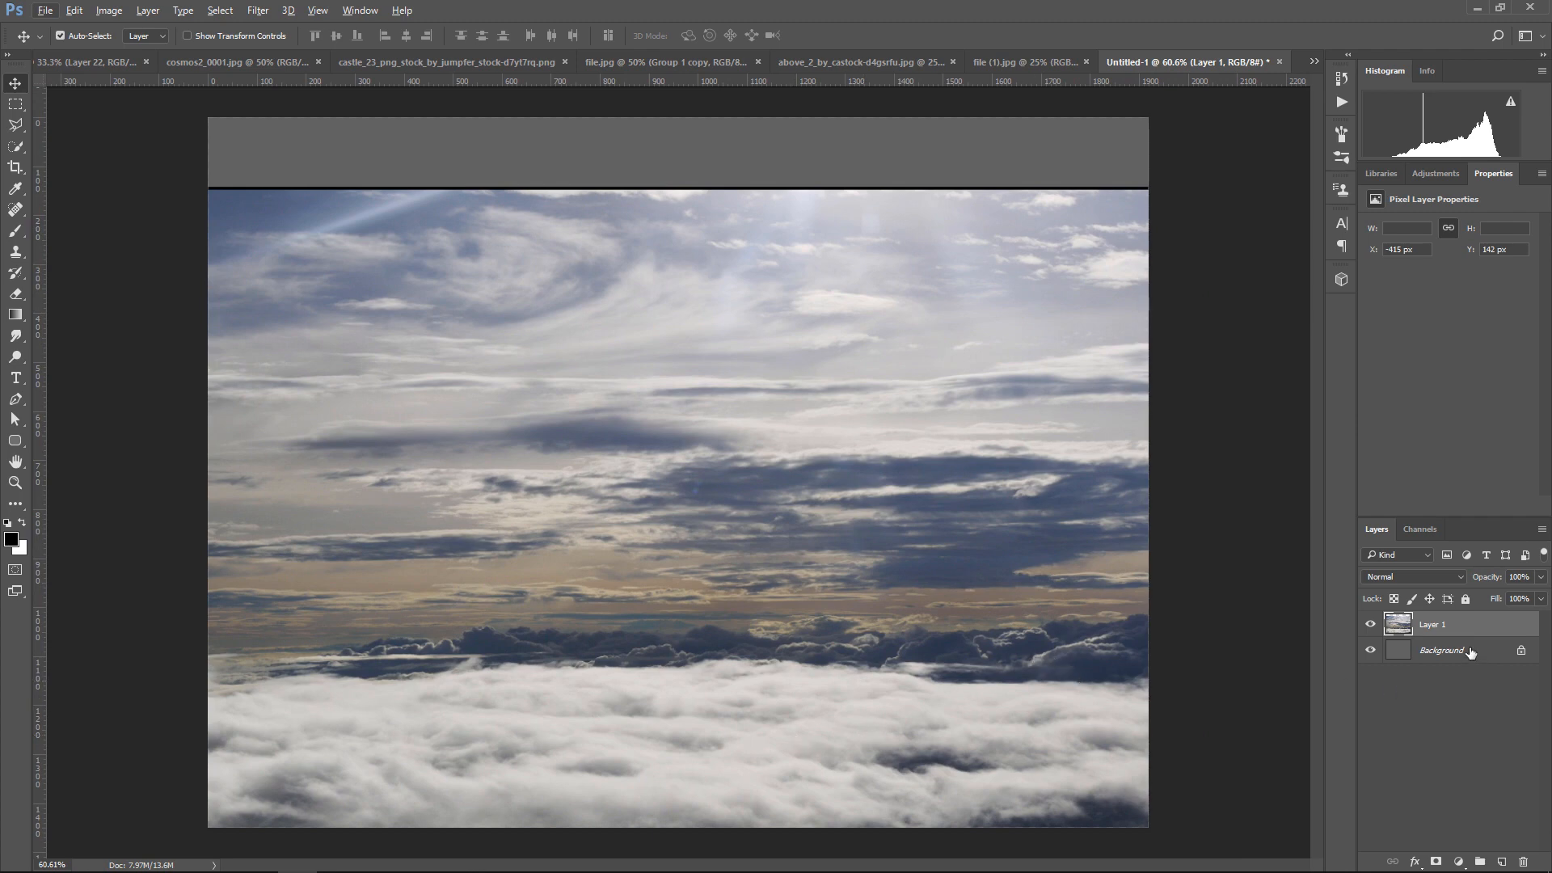
{"action": "left_click", "coordinate": [1500, 860]}
Mask Layer 1 with a black Foreground to Transparent gradient that hides everything above the white clouds at the bottom of the image
{"action": "left_click", "coordinate": [1441, 652]}
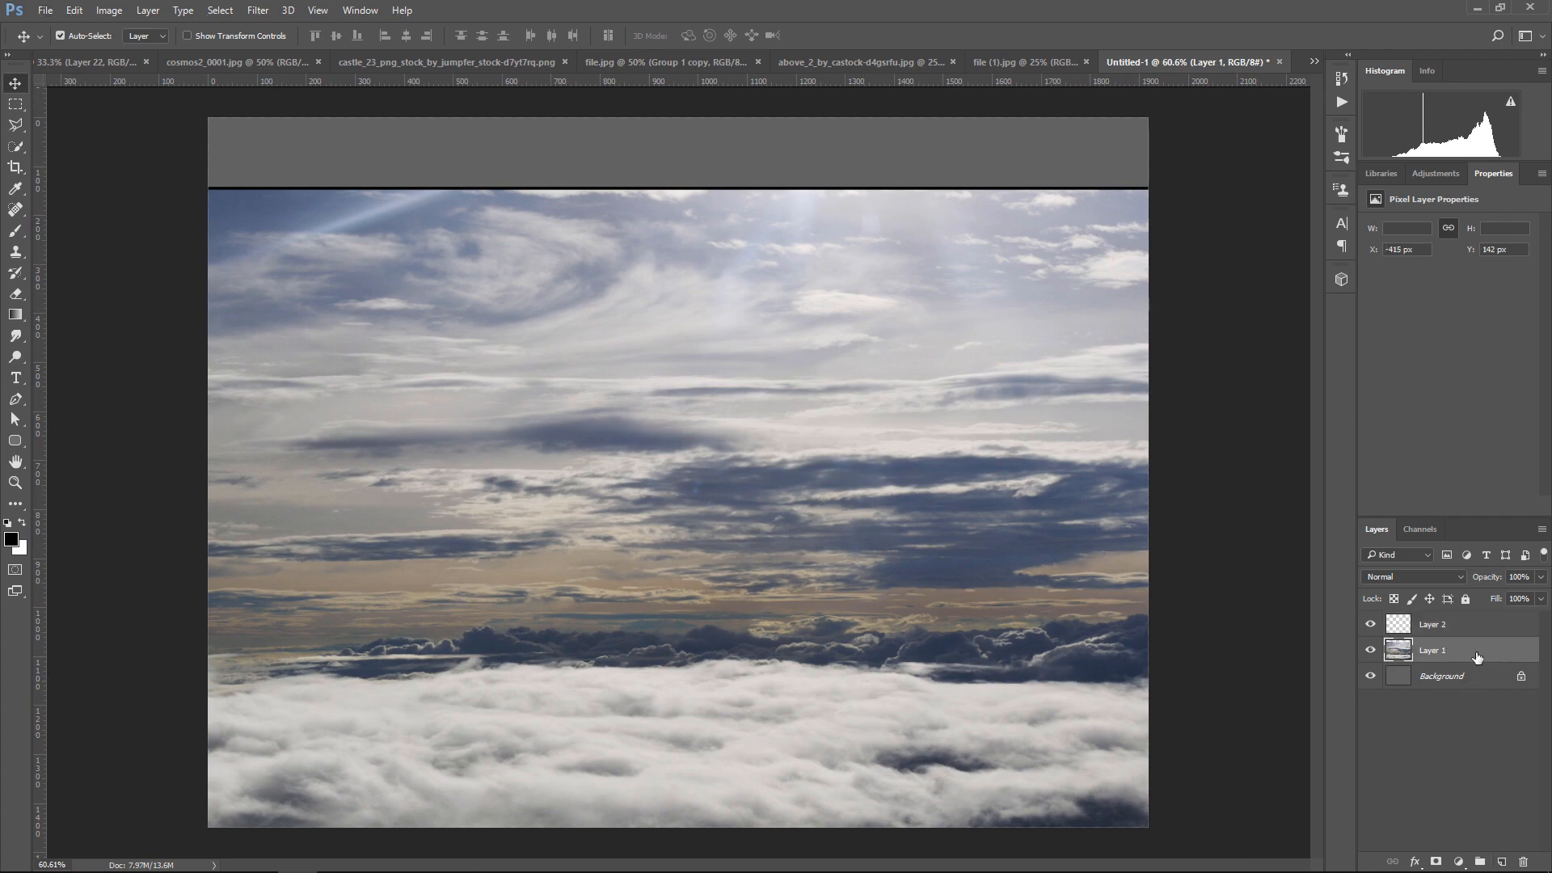
{"action": "left_click", "coordinate": [1437, 861]}
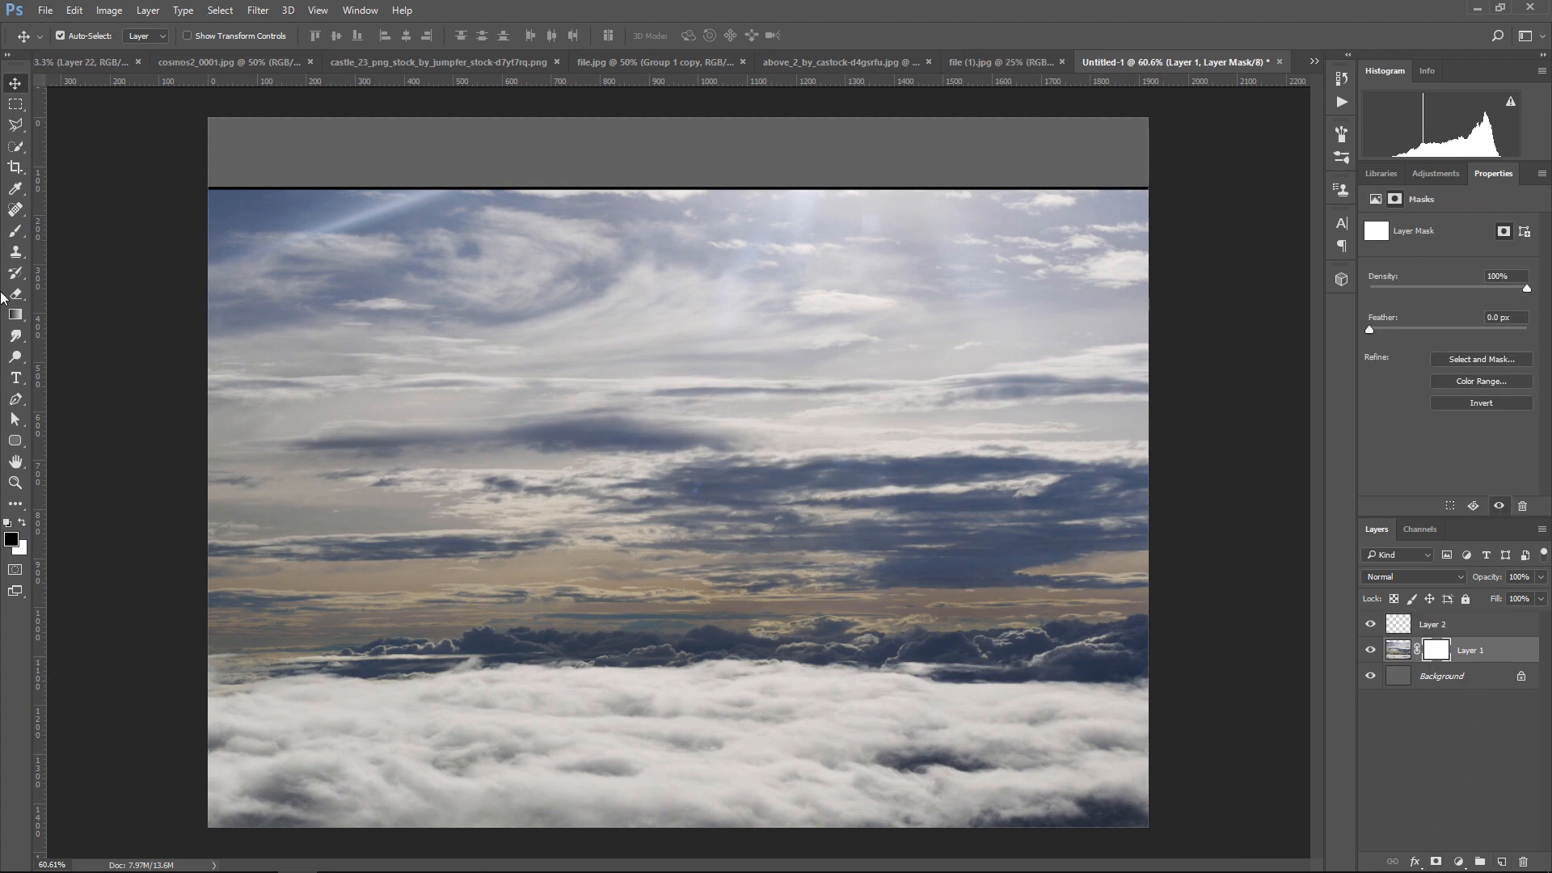
{"action": "left_click", "coordinate": [15, 316]}
{"action": "left_click", "coordinate": [75, 38]}
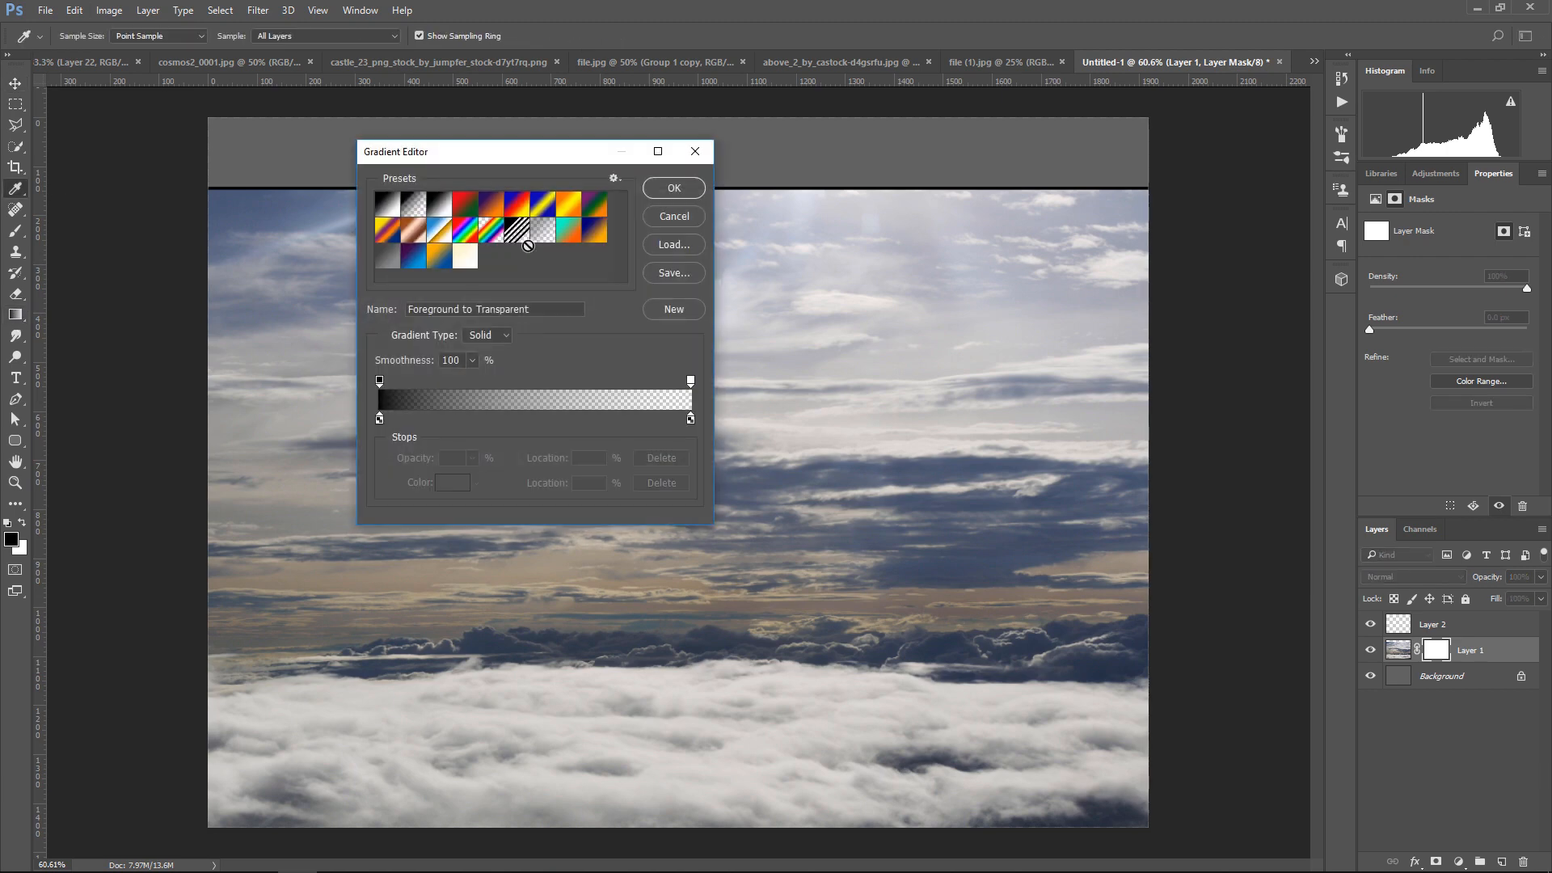
{"action": "left_click", "coordinate": [674, 189]}
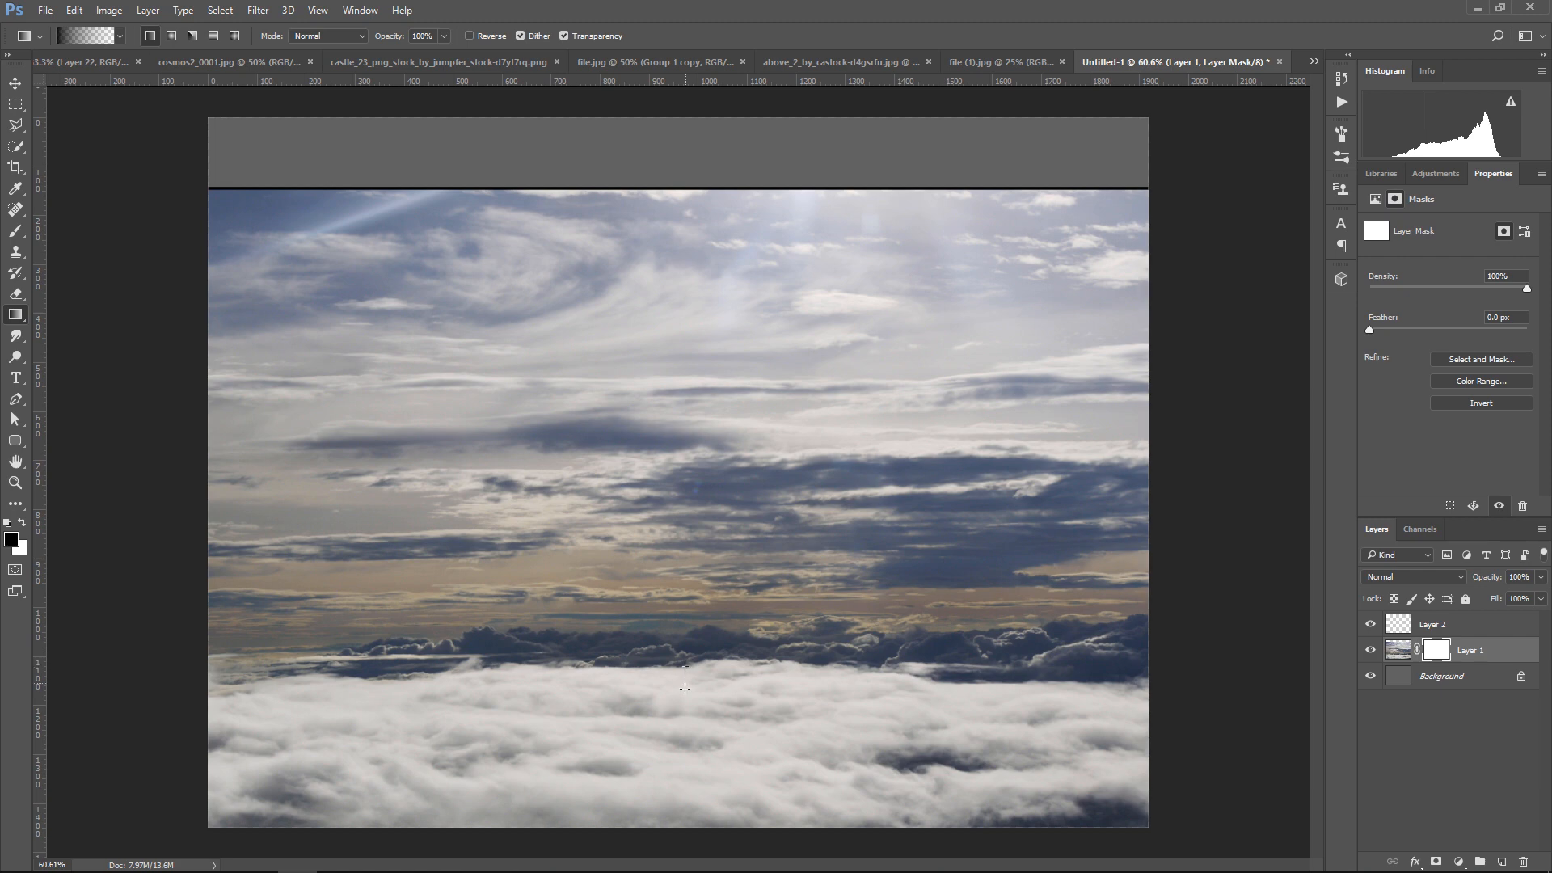
{"action": "left_click_drag", "start_coordinate": [683, 693], "coordinate": [737, 719]}
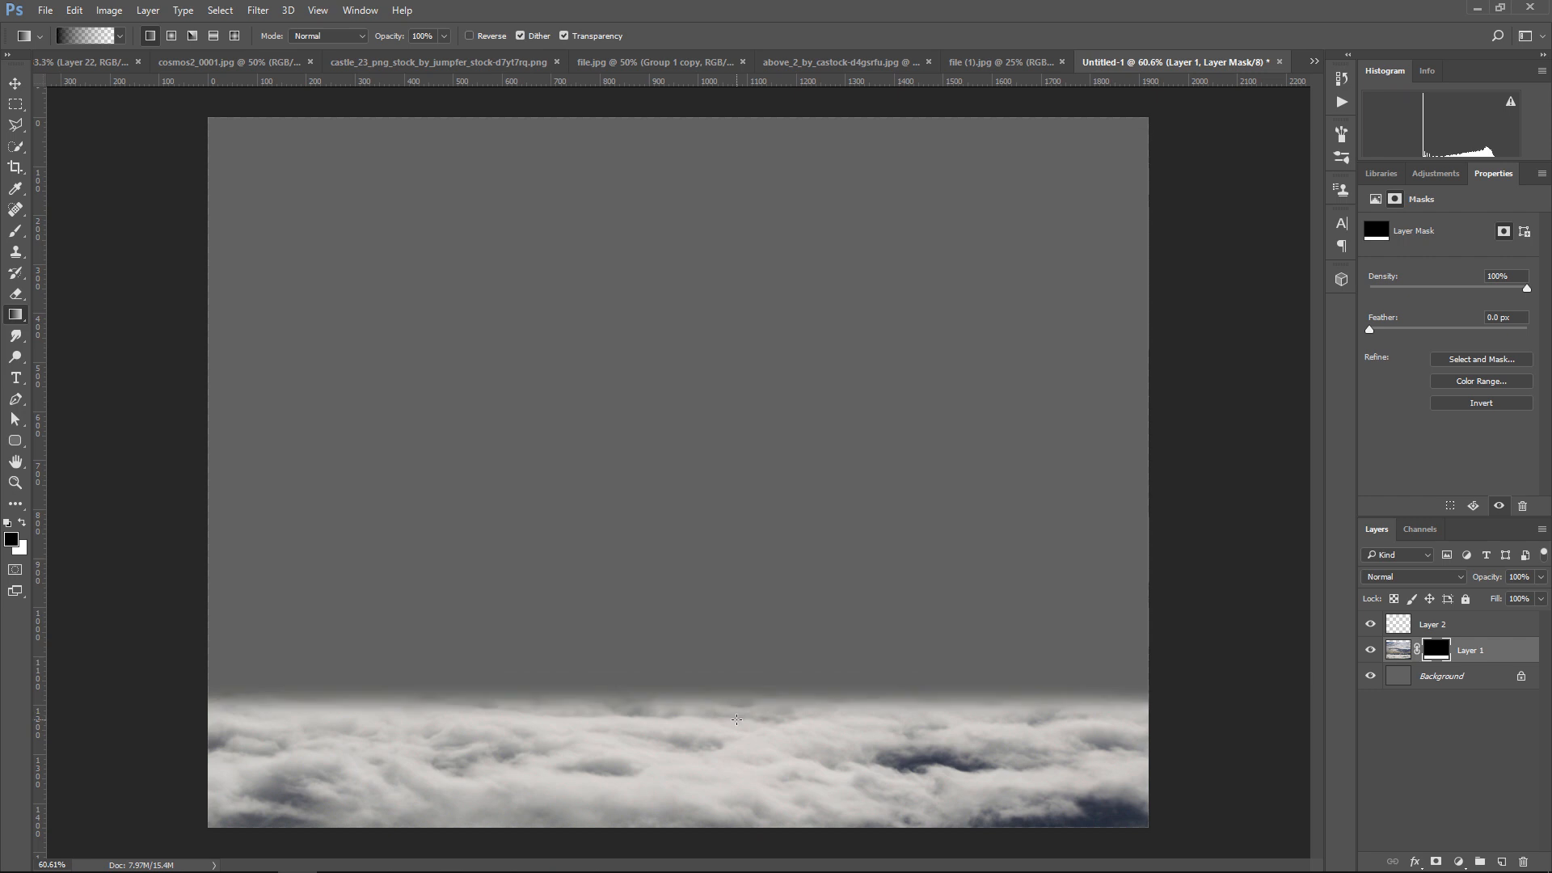
Bring the blue cloud image from above_2_by_castock-d4gsrfu.jpg into Untitled-1 and place it beneath Layer 1
{"action": "left_click", "coordinate": [15, 83]}
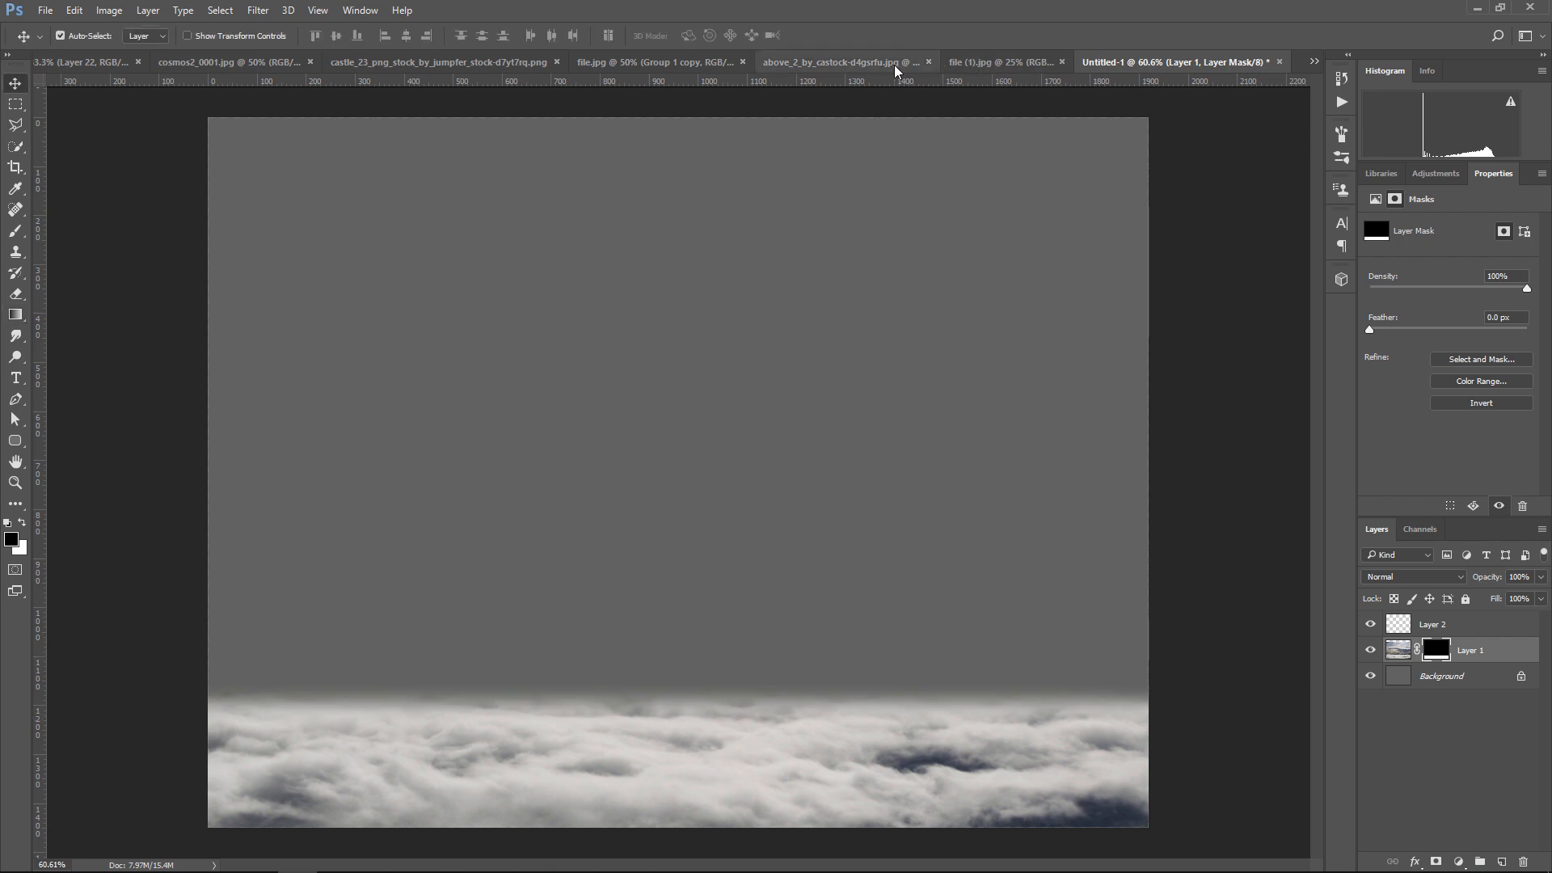
{"action": "left_click", "coordinate": [841, 62]}
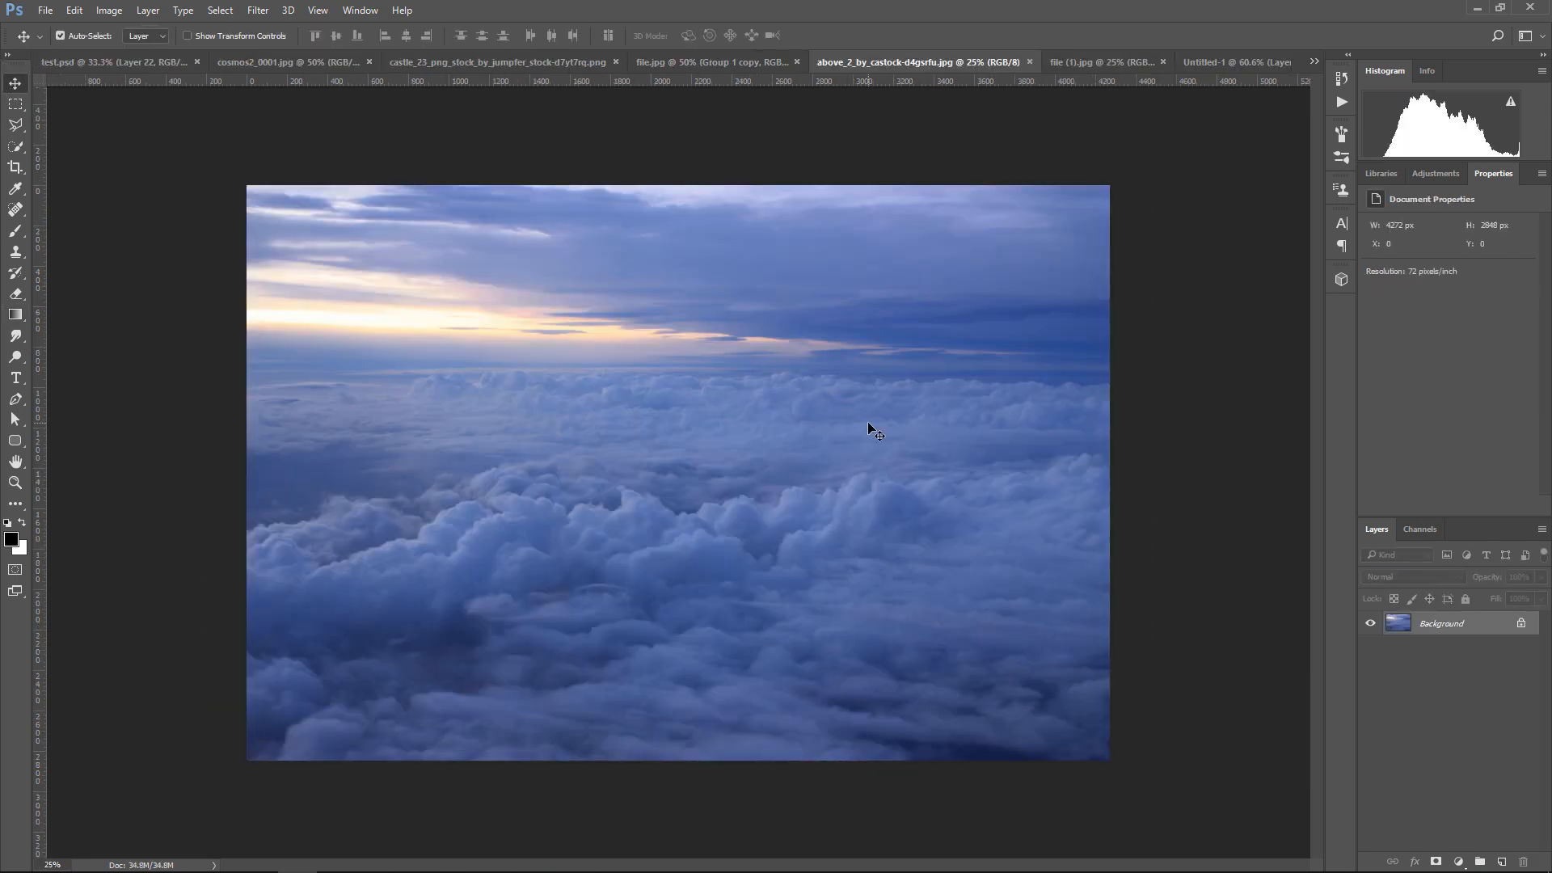
{"action": "left_click_drag", "start_coordinate": [875, 434], "coordinate": [768, 523]}
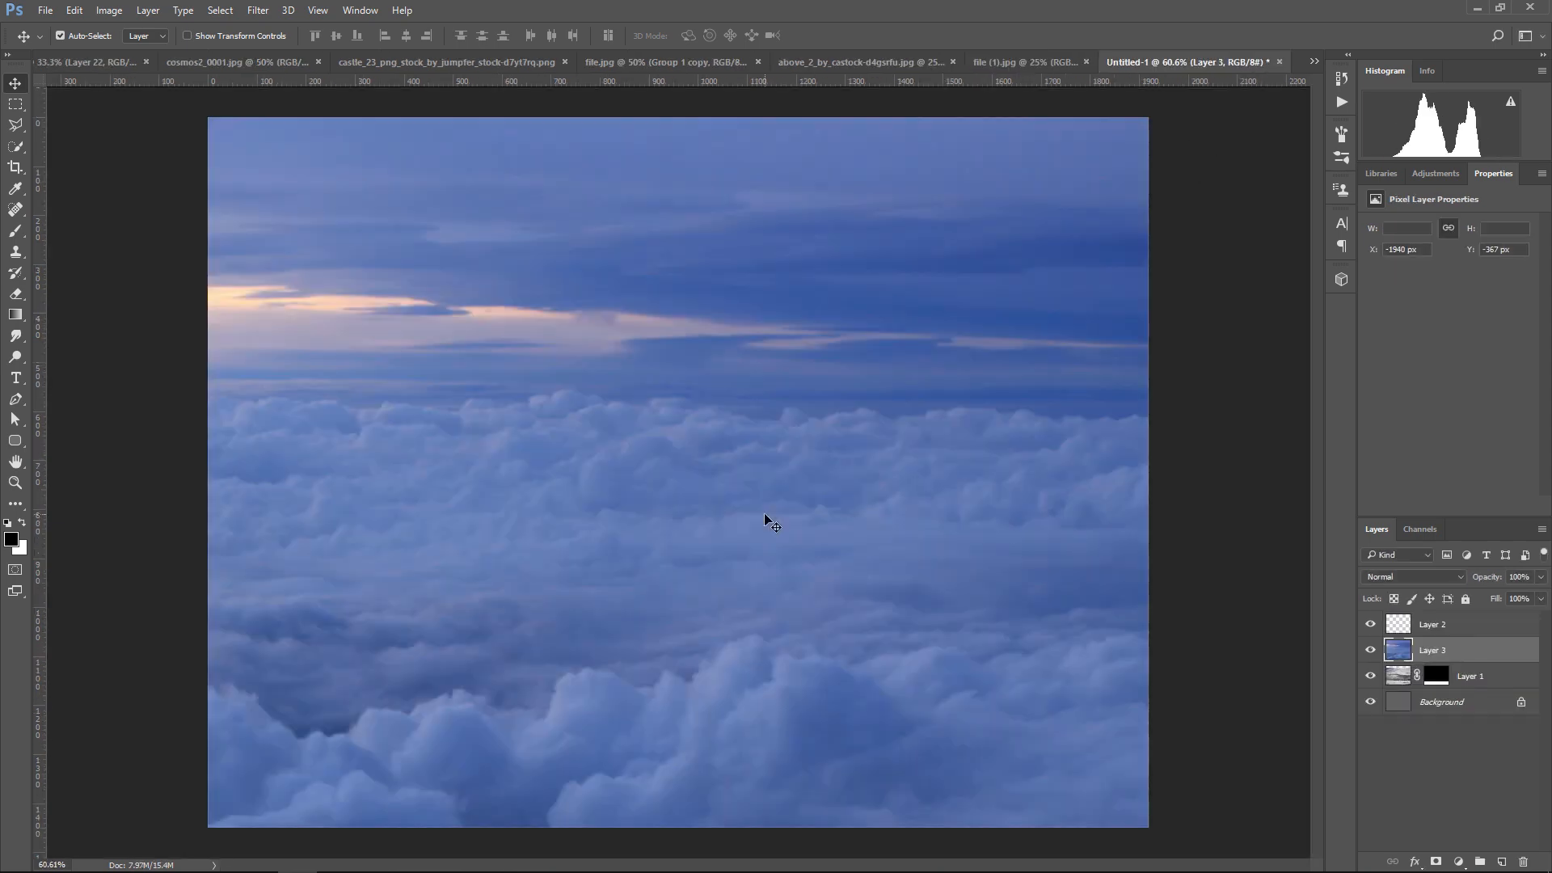
{"action": "left_click_drag", "start_coordinate": [1497, 652], "coordinate": [1495, 689]}
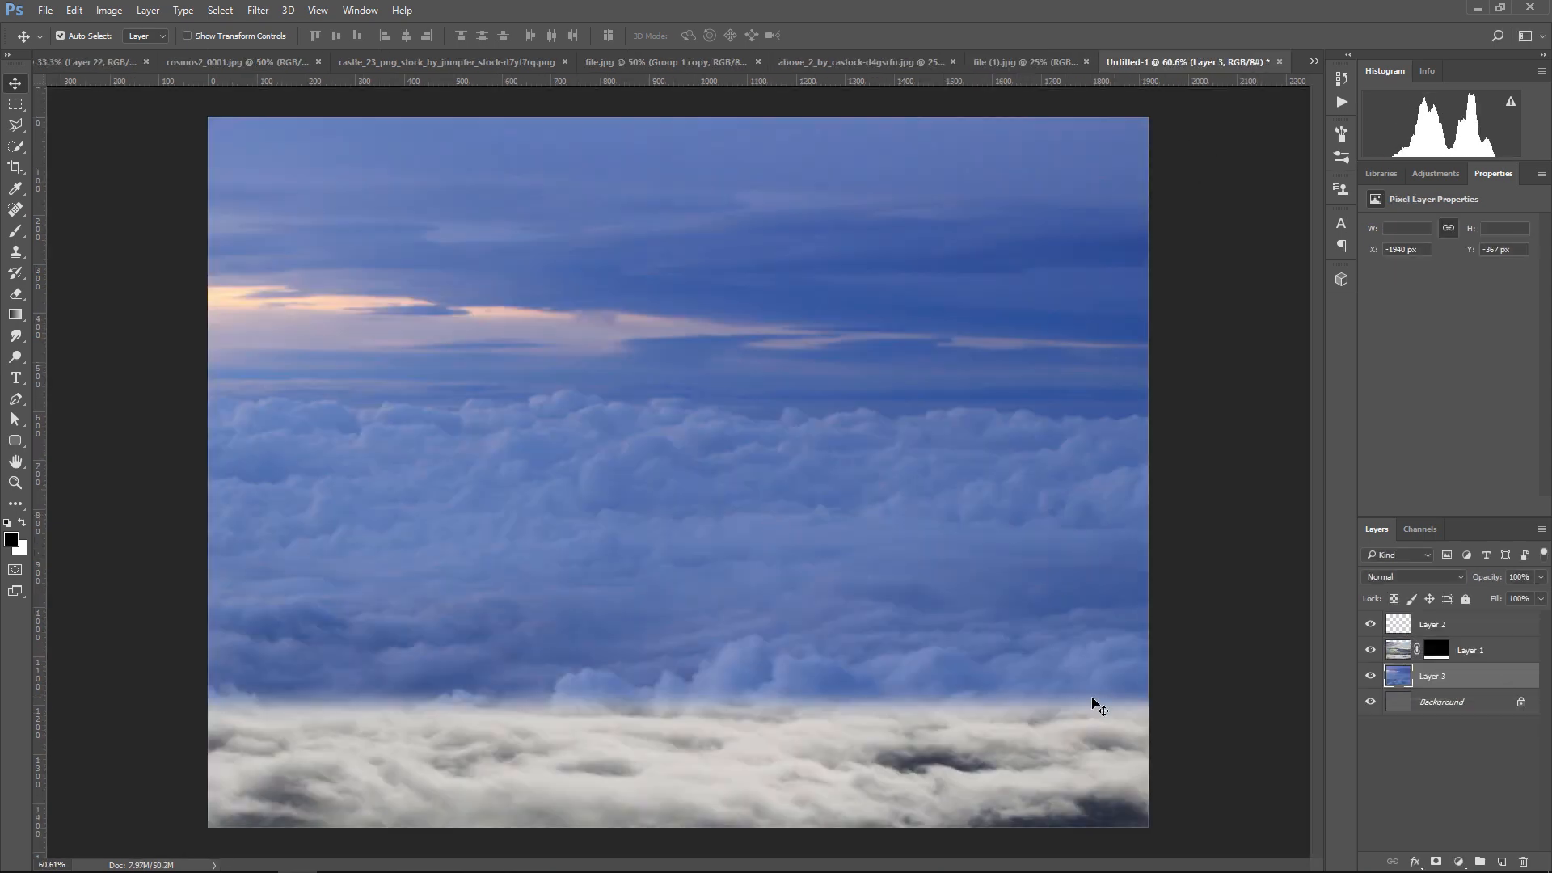
Scale the blue cloud layer to about 66% width and 32% height and position it behind the white clouds
{"action": "key", "text": "ctrl+minus"}
{"action": "key", "text": "ctrl+minus"}
{"action": "key", "text": "ctrl+t"}
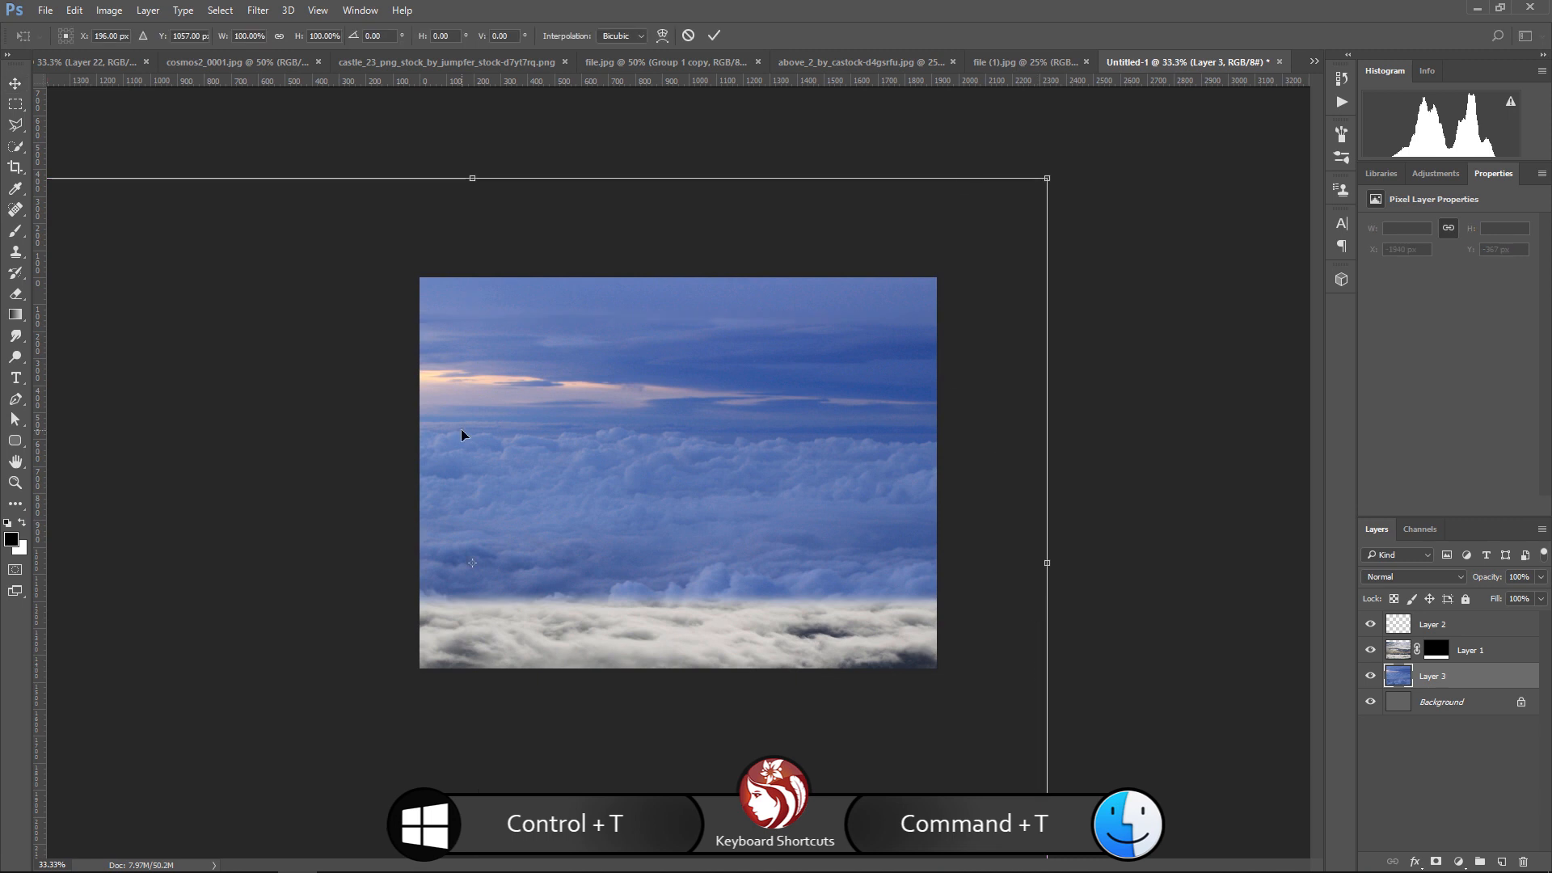
{"action": "left_click_drag", "start_coordinate": [1048, 179], "coordinate": [852, 311]}
{"action": "left_click_drag", "start_coordinate": [588, 476], "coordinate": [776, 408]}
{"action": "left_click_drag", "start_coordinate": [667, 241], "coordinate": [669, 355]}
{"action": "left_click_drag", "start_coordinate": [726, 461], "coordinate": [733, 493]}
{"action": "left_click_drag", "start_coordinate": [669, 386], "coordinate": [669, 404]}
{"action": "mouse_move", "coordinate": [734, 499]}
{"action": "left_mouse_down"}
{"action": "mouse_move", "coordinate": [736, 483]}
{"action": "mouse_move", "coordinate": [720, 493]}
{"action": "left_mouse_up"}
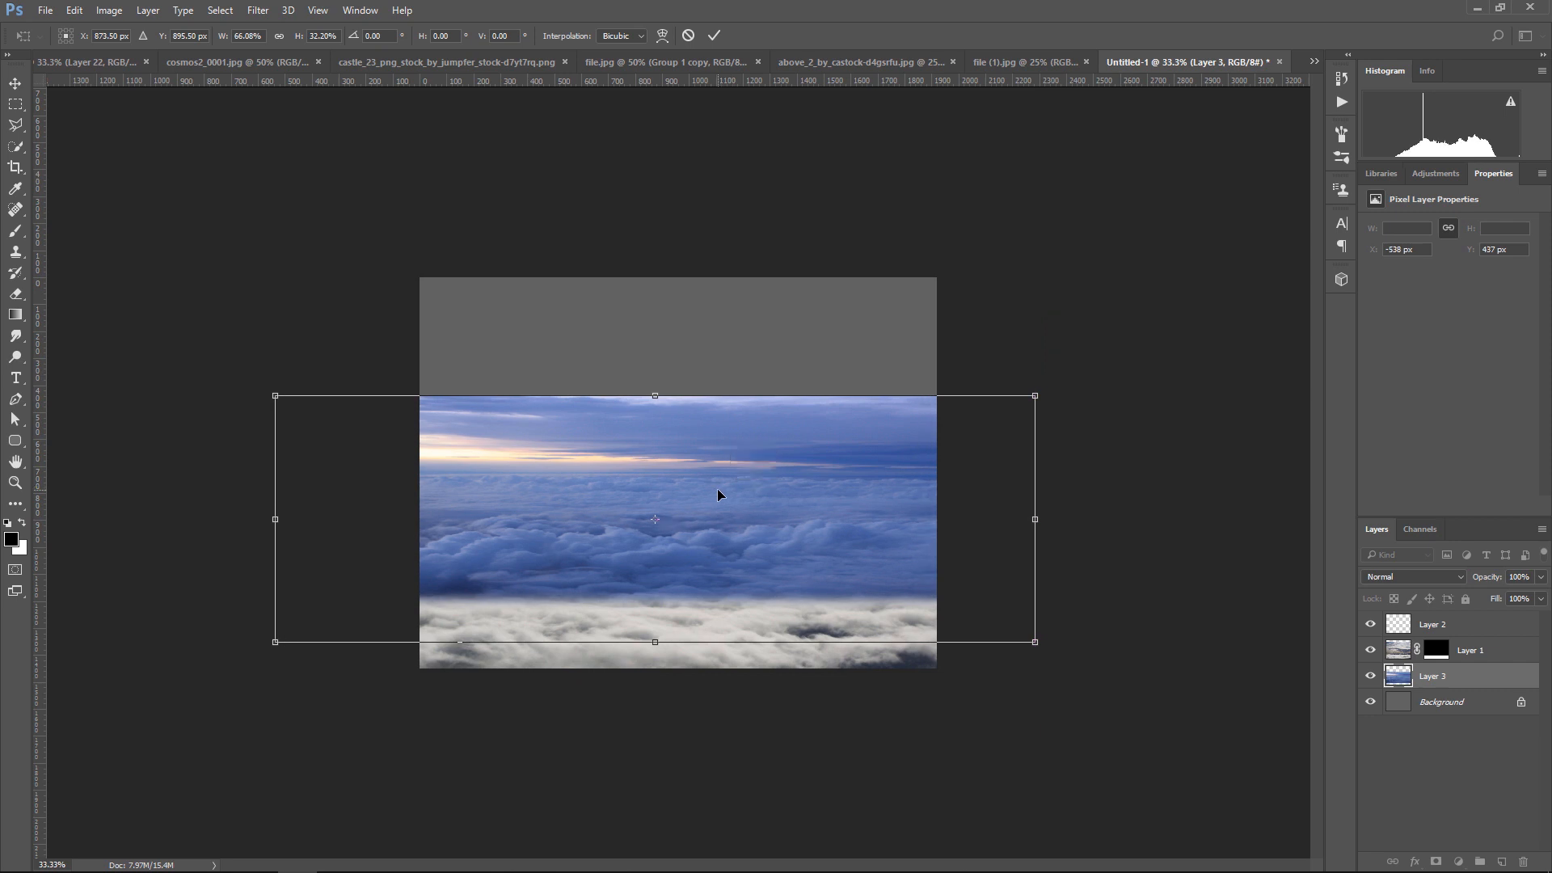
{"action": "key", "text": "Return"}
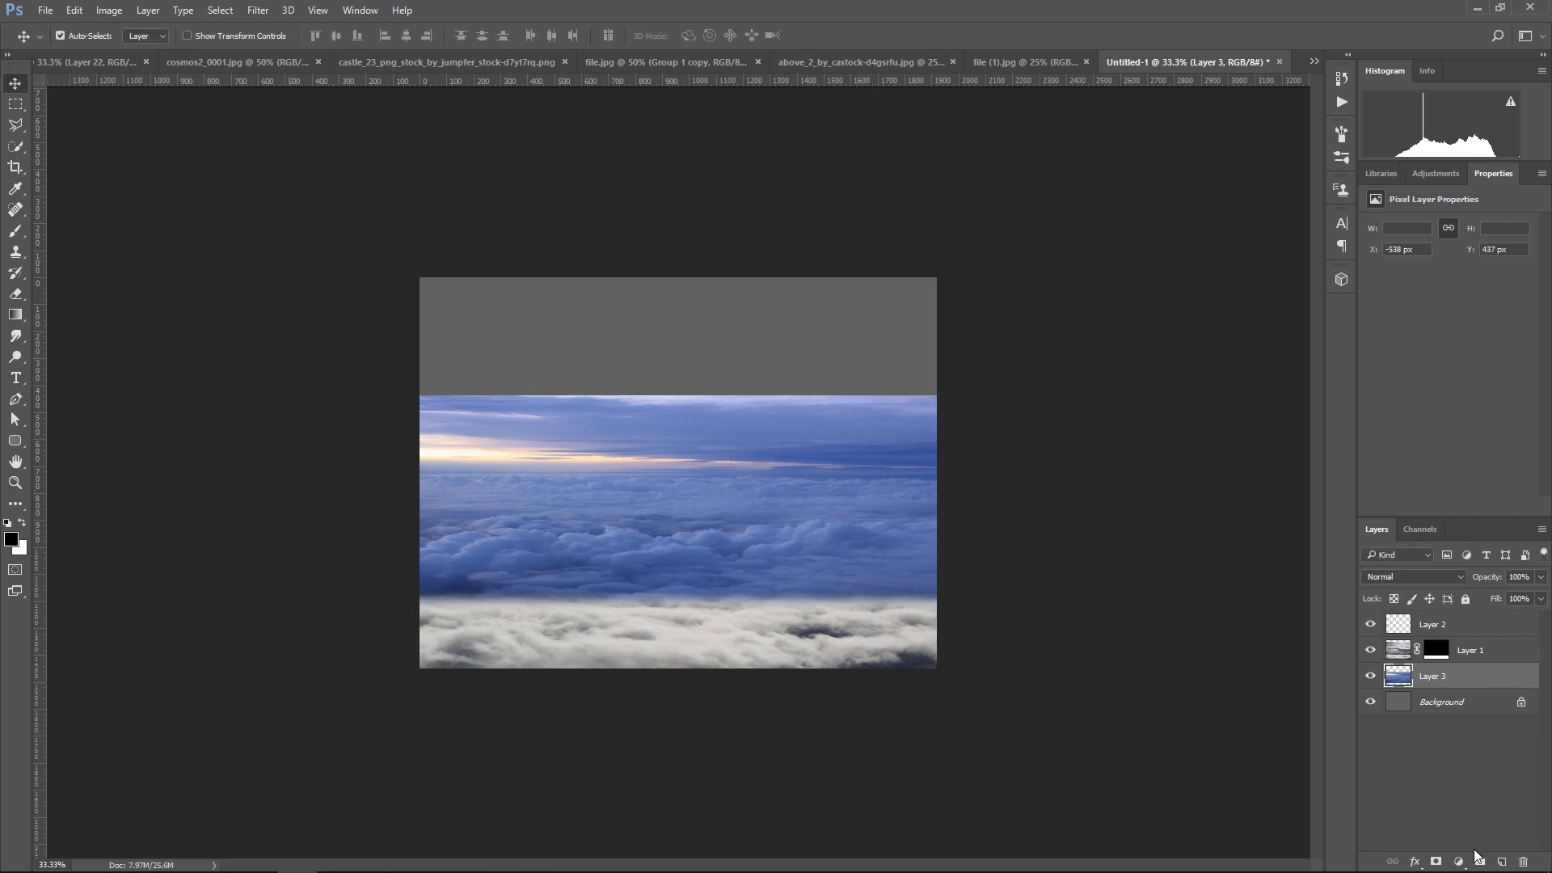
Add a Hue/Saturation adjustment layer above the blue clouds with saturation set to -90
{"action": "left_click", "coordinate": [1460, 861]}
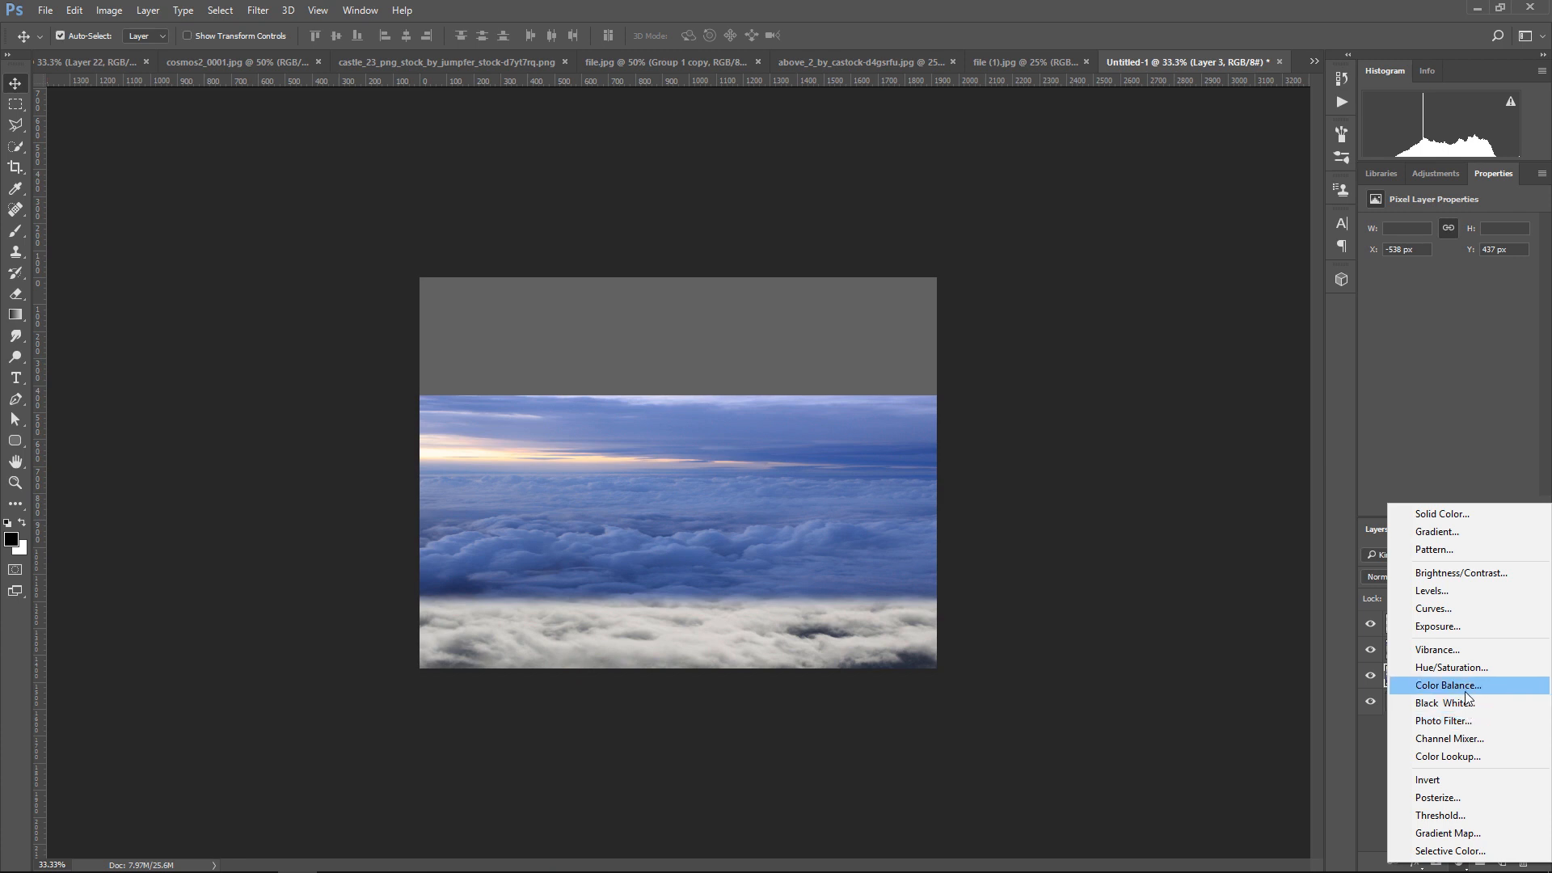
{"action": "left_click", "coordinate": [1467, 668]}
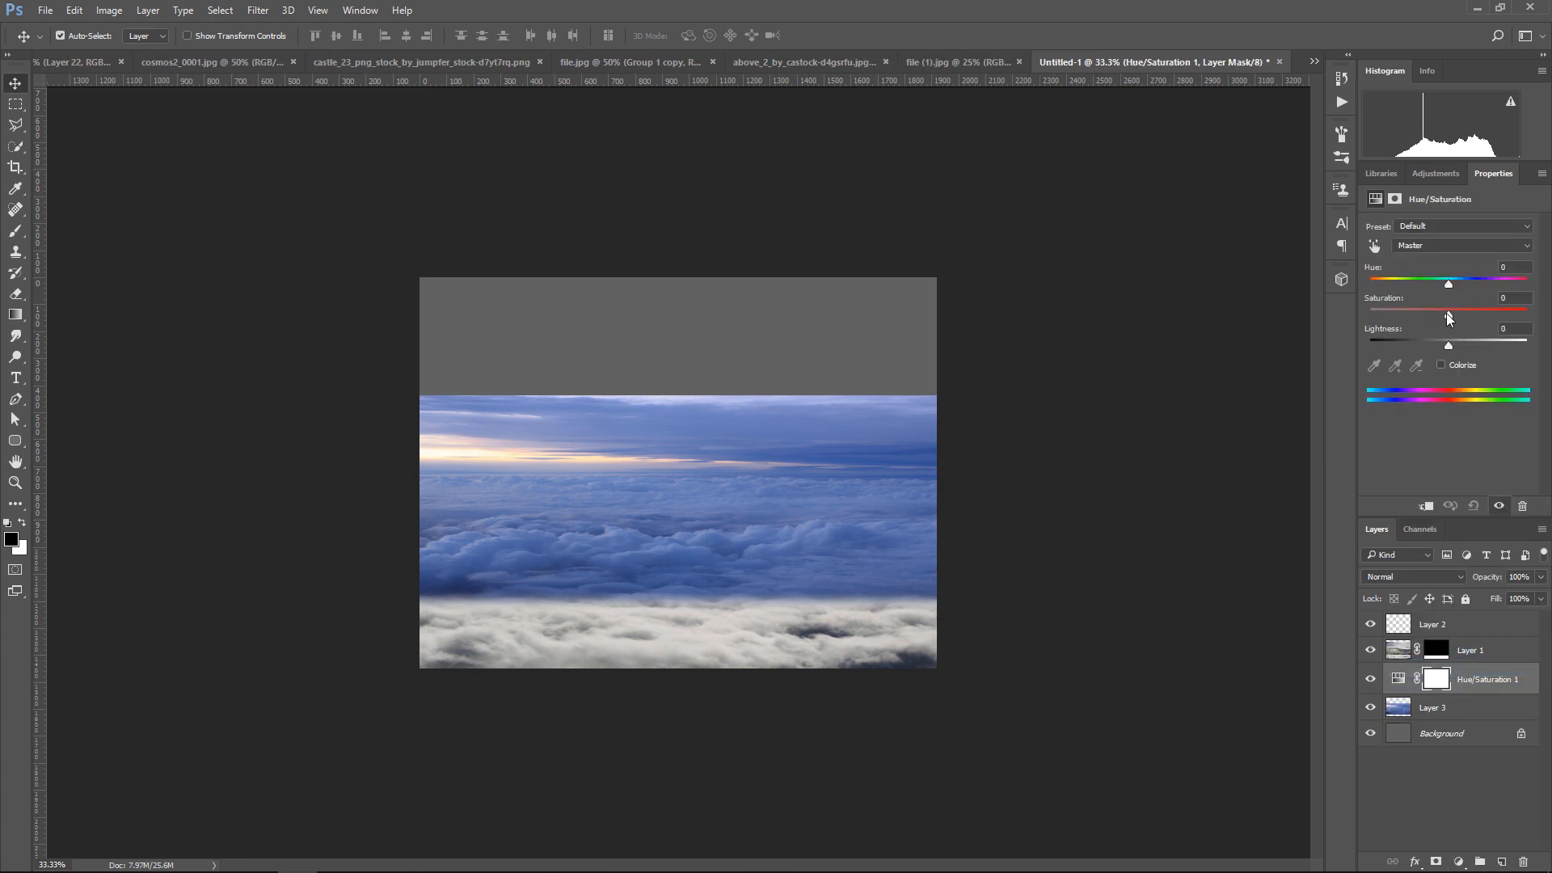
{"action": "left_click_drag", "start_coordinate": [1449, 314], "coordinate": [1377, 308]}
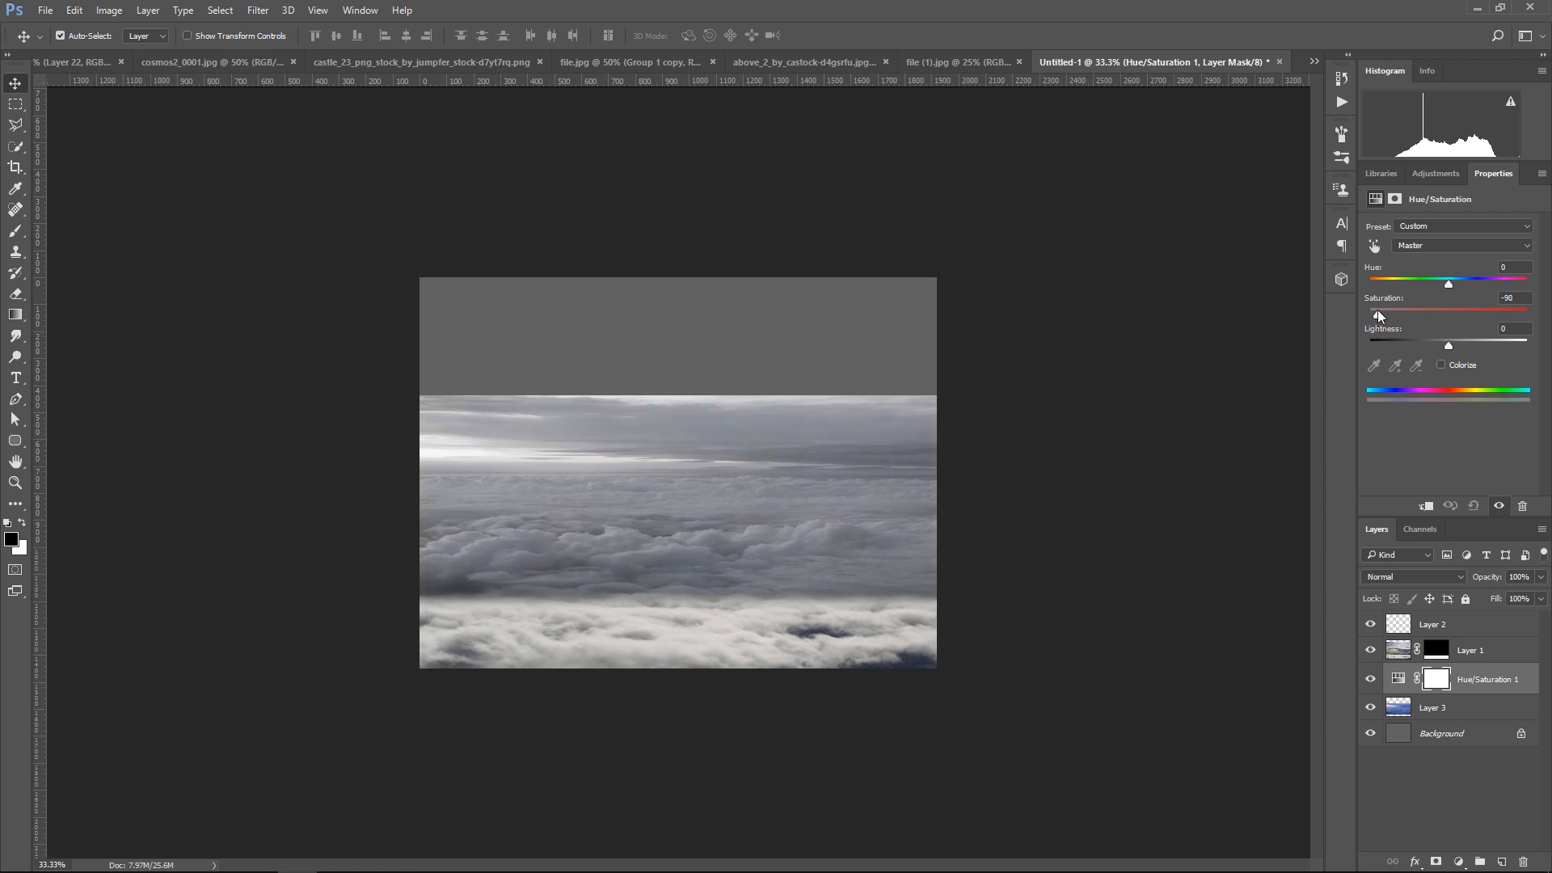
Add an Exposure adjustment layer and clip the Hue/Saturation adjustment to Layer 3
{"action": "left_click", "coordinate": [1459, 863]}
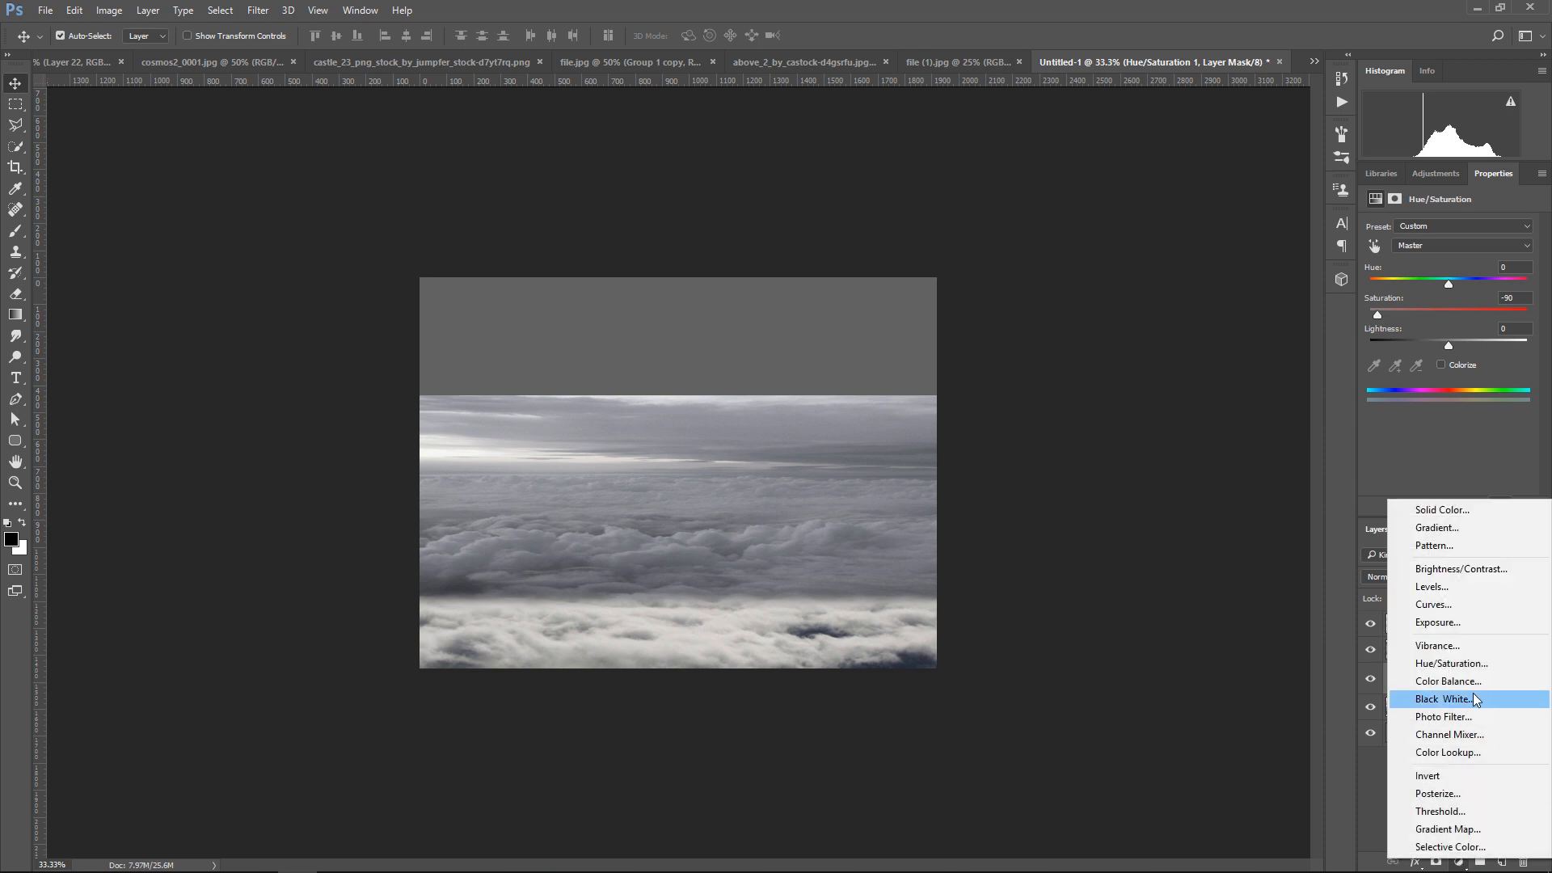
{"action": "left_click", "coordinate": [1463, 622]}
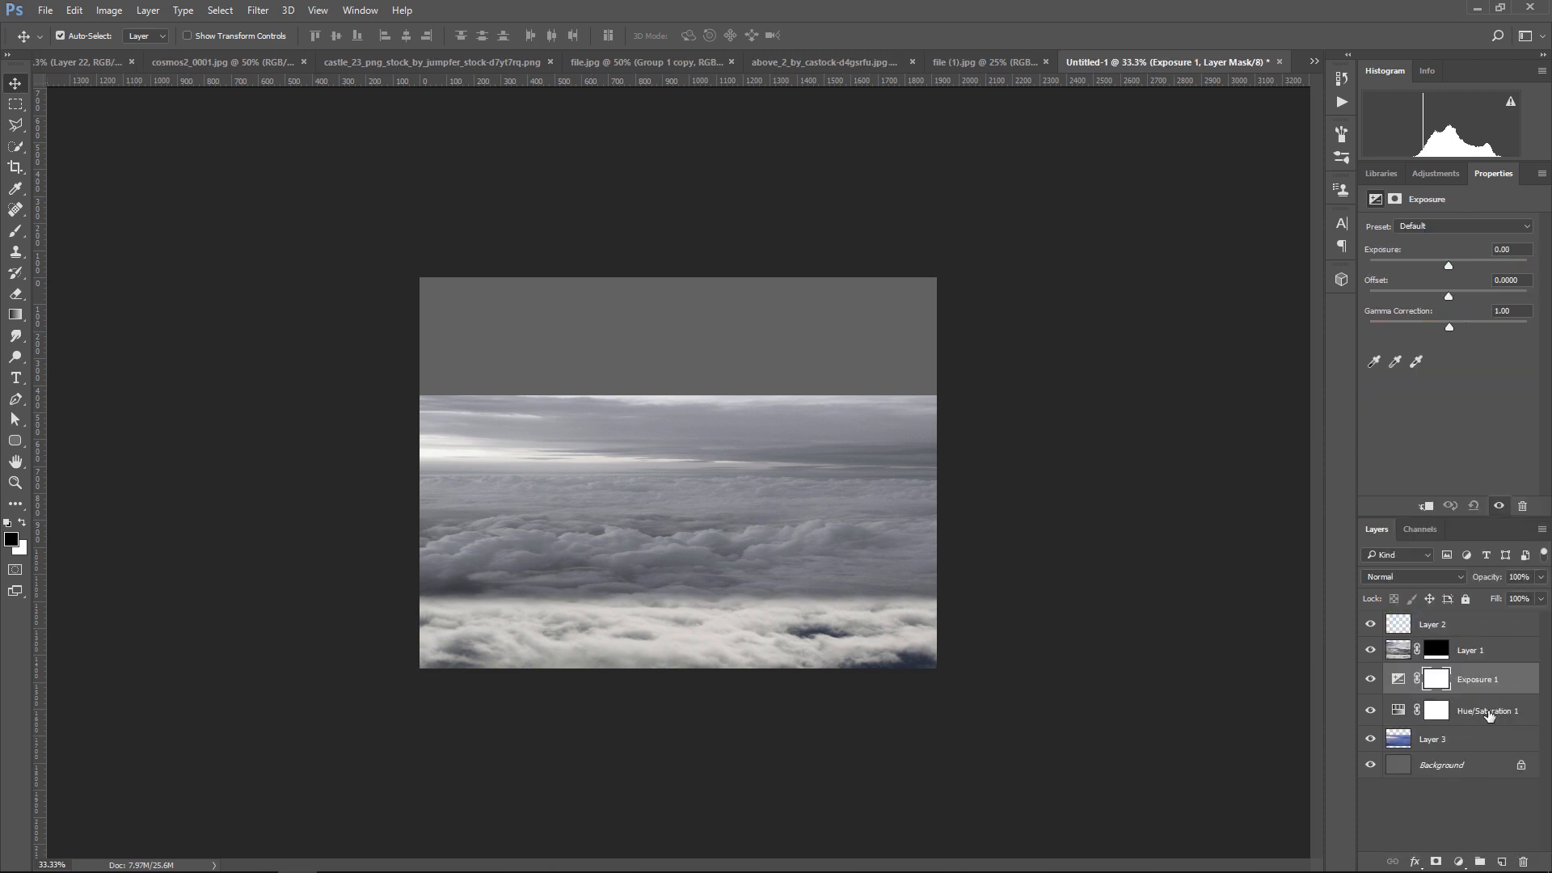
{"action": "left_click", "coordinate": [1489, 715]}
{"action": "left_click", "coordinate": [1425, 505]}
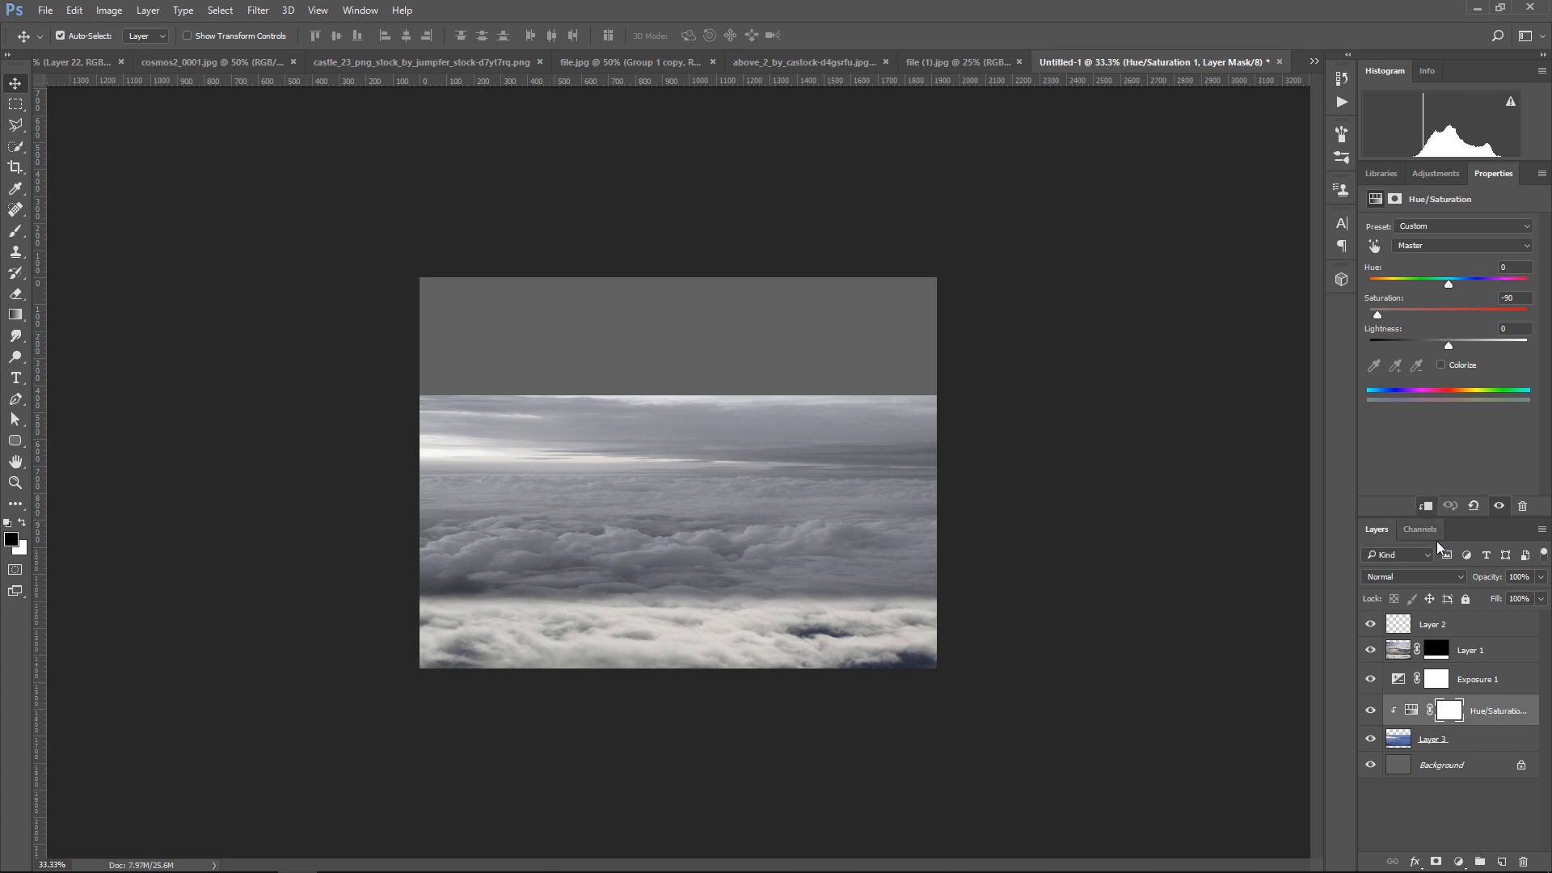
Clip the Exposure adjustment to Layer 3 and set its gamma correction to 0.81 and exposure to +0.85
{"action": "left_click", "coordinate": [1472, 687]}
{"action": "left_click", "coordinate": [1426, 508]}
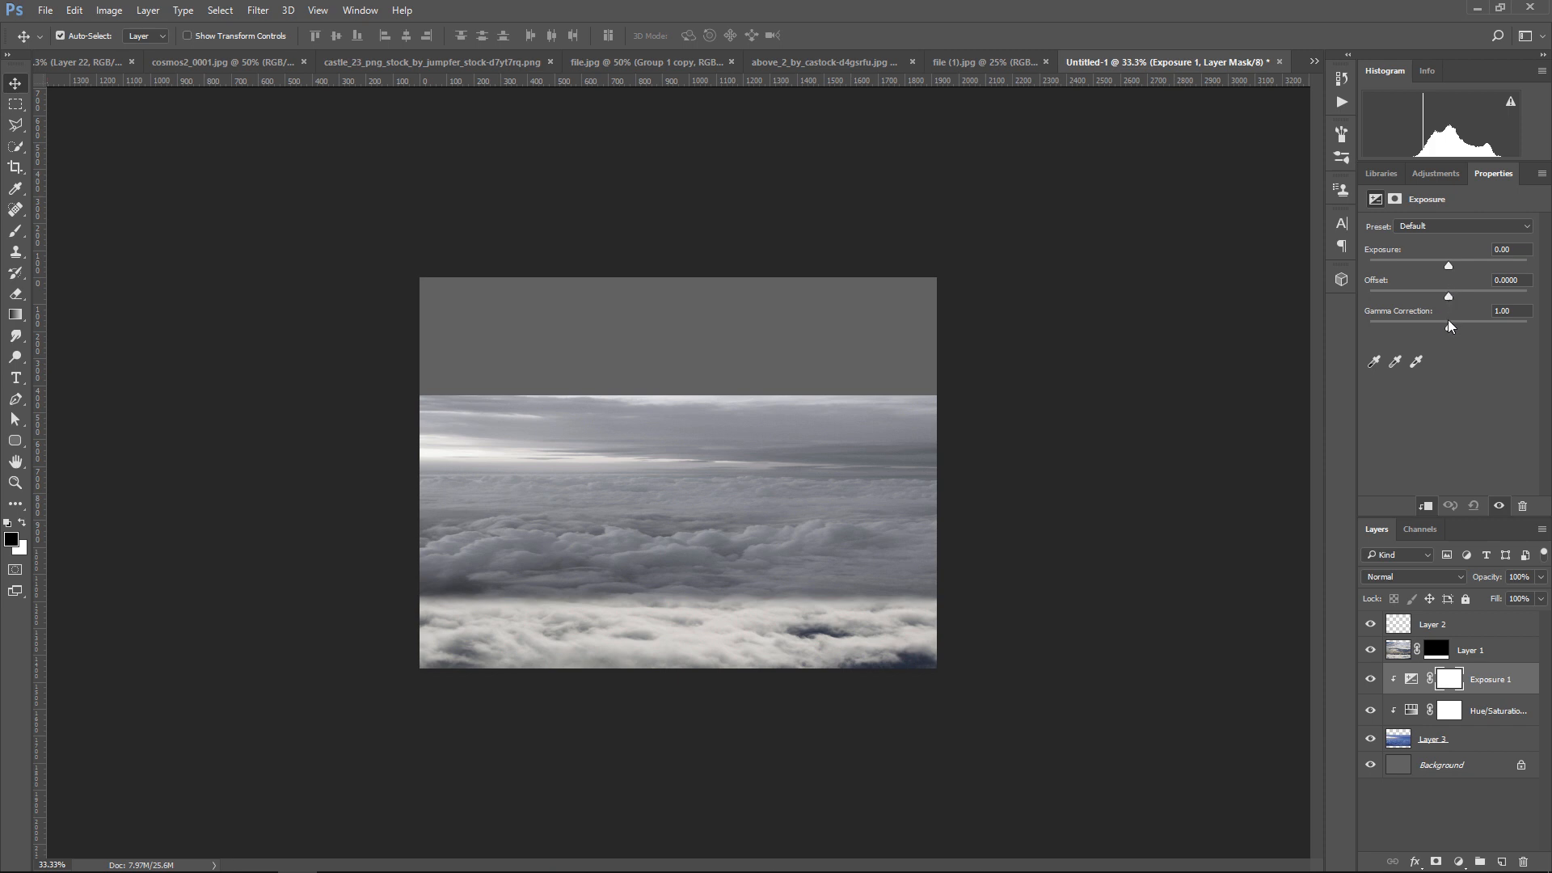
{"action": "left_click_drag", "start_coordinate": [1448, 324], "coordinate": [1460, 327]}
{"action": "left_click_drag", "start_coordinate": [1448, 265], "coordinate": [1458, 268]}
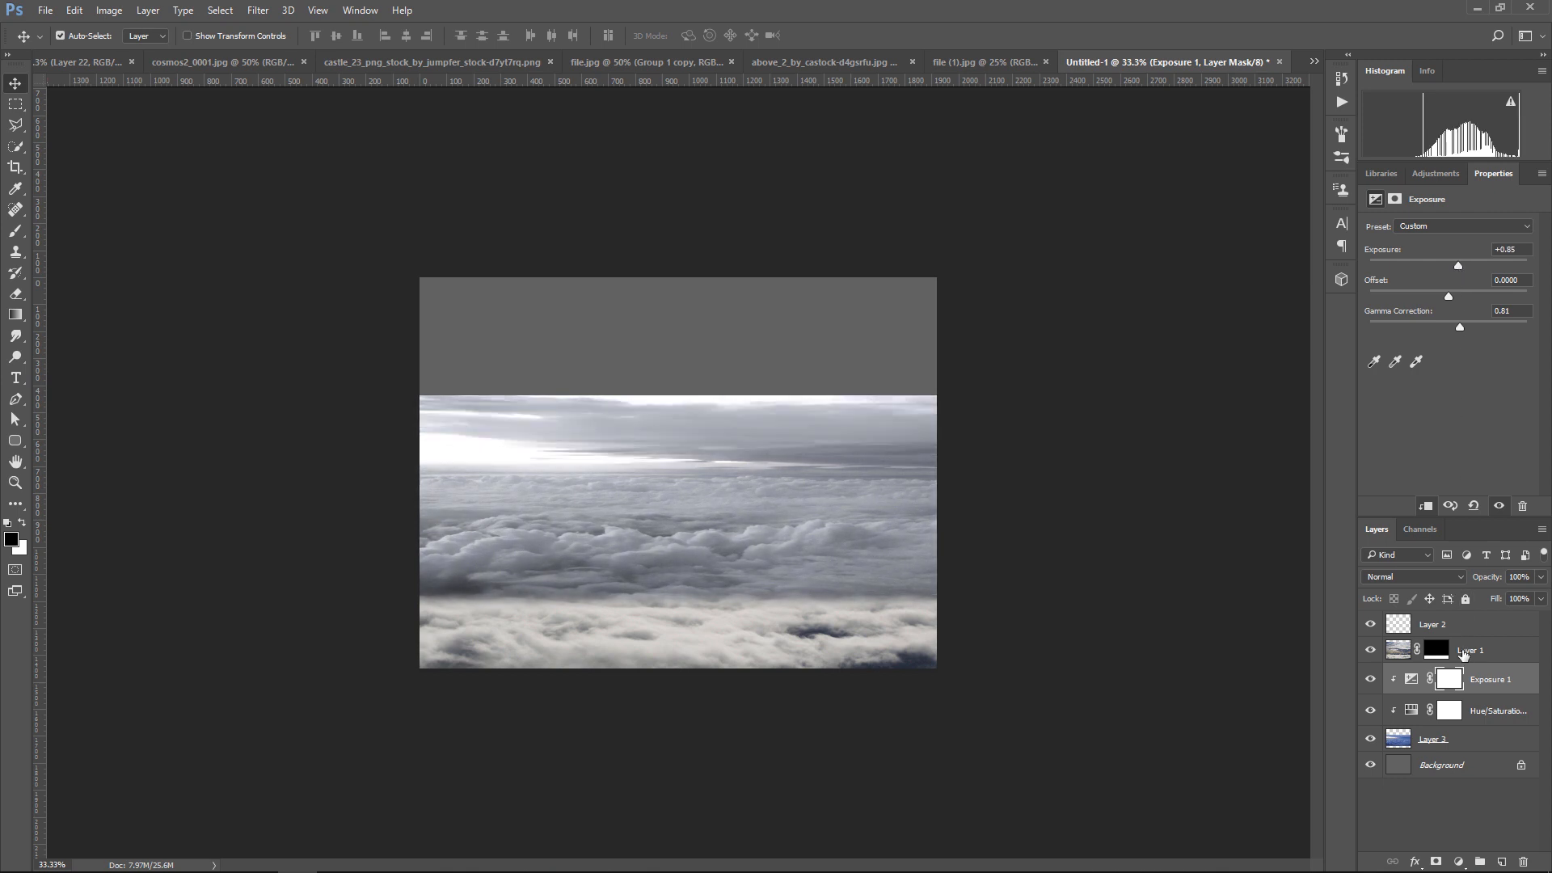
Add an Exposure adjustment clipped to Layer 1 with gamma correction set to 0.83
{"action": "left_click", "coordinate": [1492, 657]}
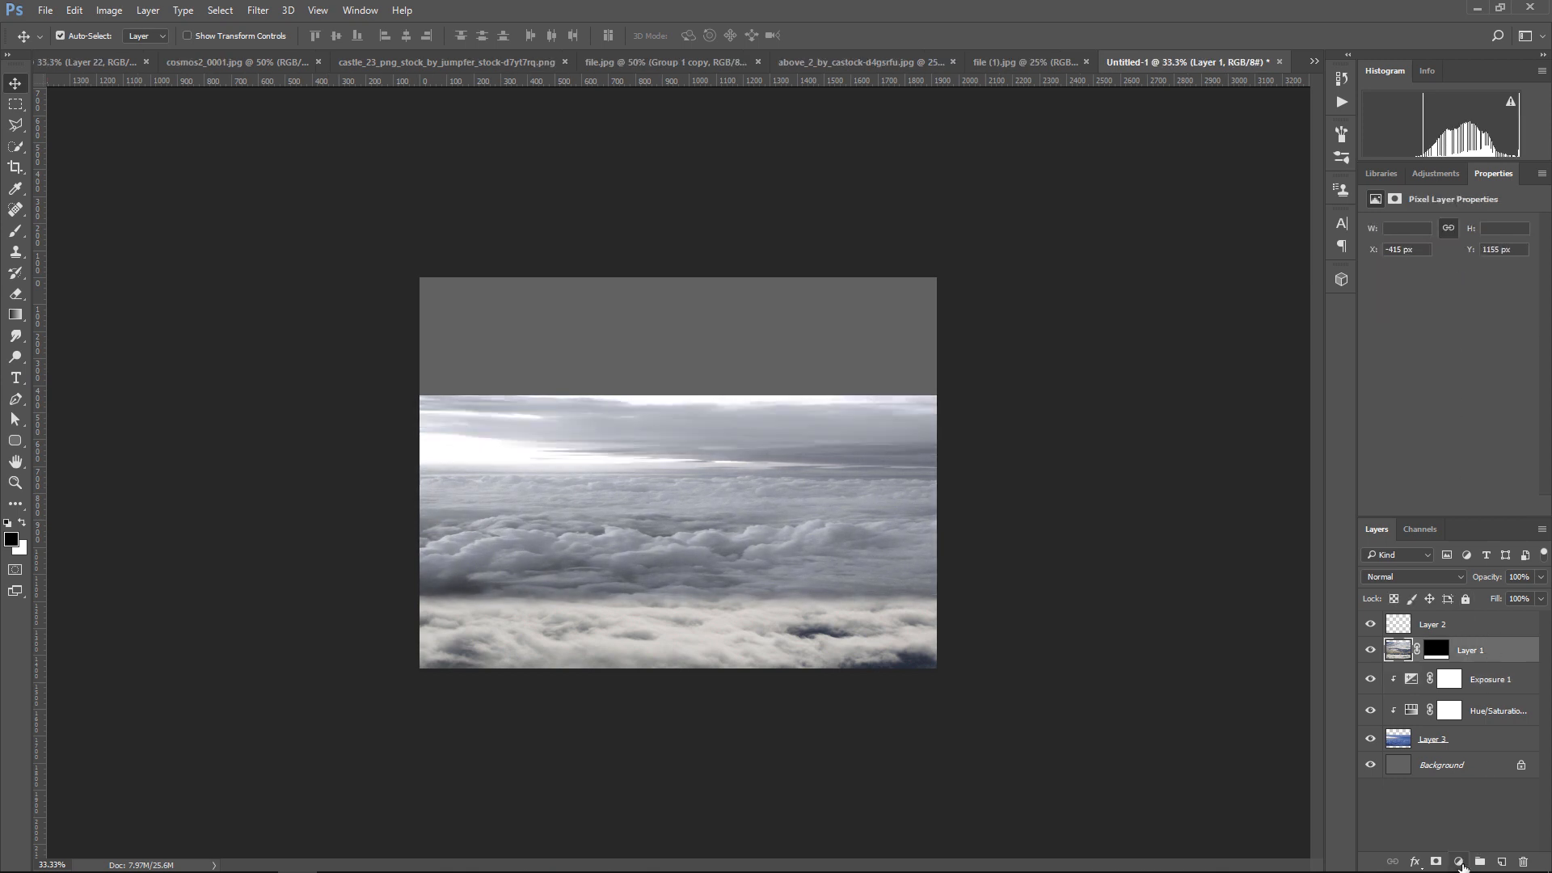
{"action": "left_click", "coordinate": [1460, 863]}
{"action": "left_click", "coordinate": [1486, 633]}
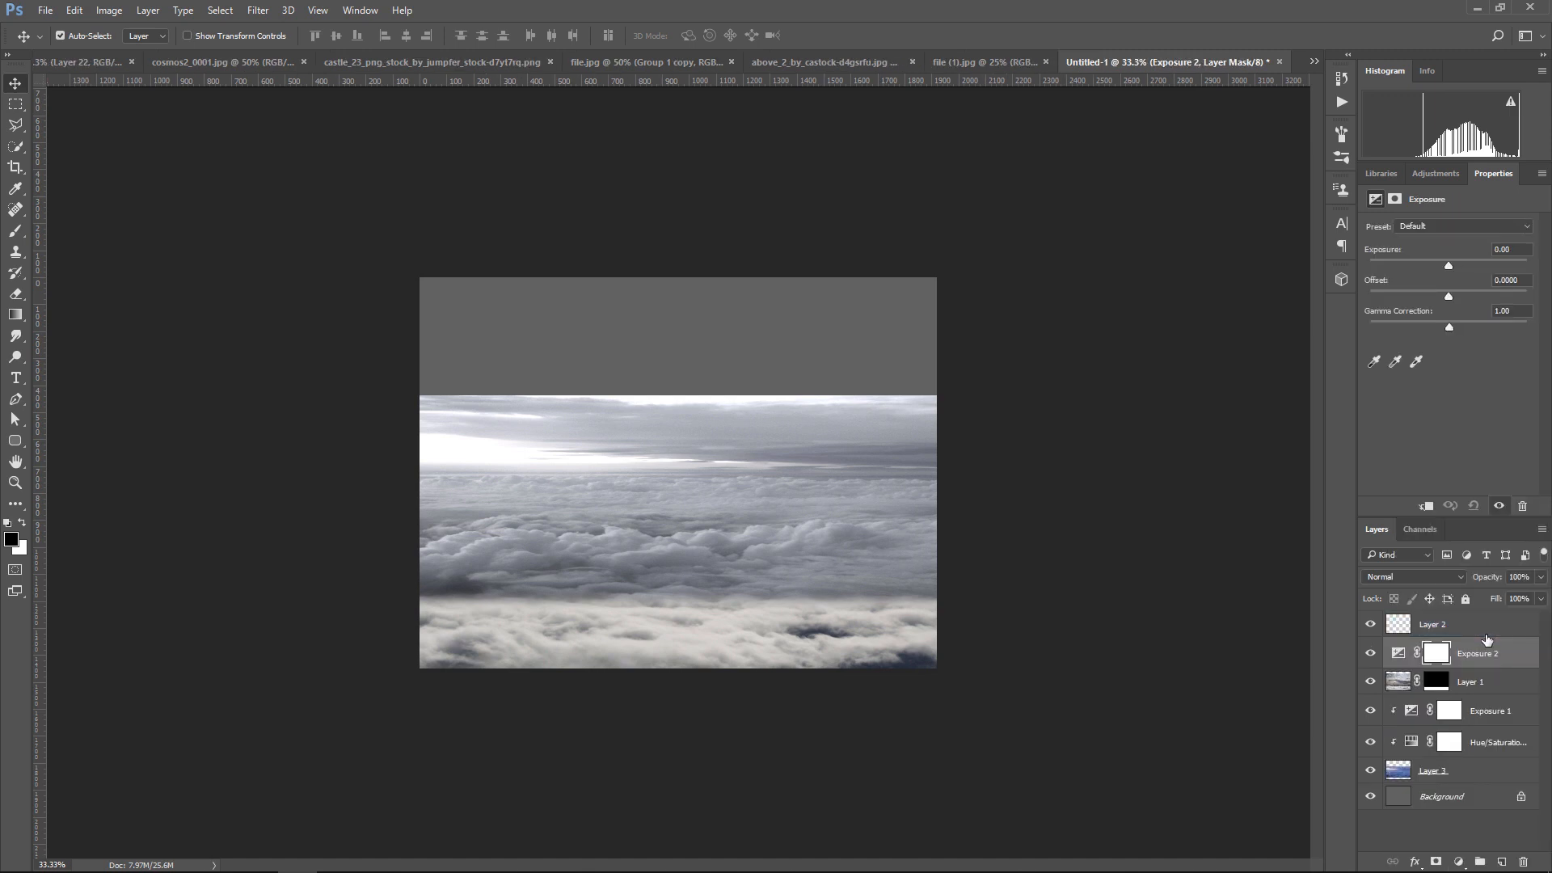
{"action": "left_click", "coordinate": [1428, 507]}
{"action": "left_click_drag", "start_coordinate": [1447, 326], "coordinate": [1463, 326]}
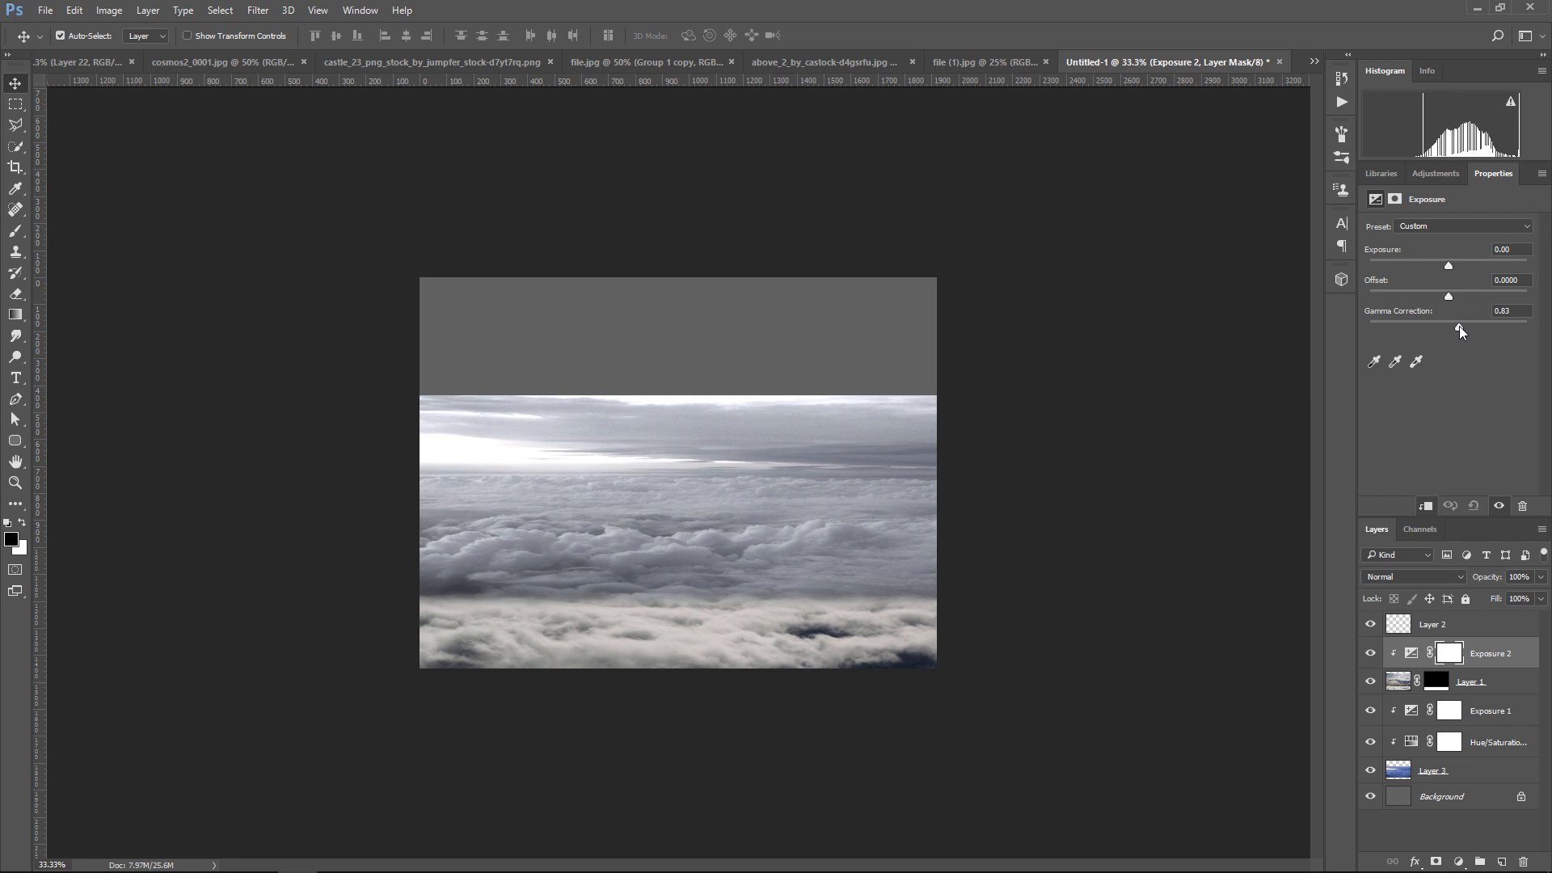
Add a white layer mask to Layer 3
{"action": "left_click", "coordinate": [1487, 770]}
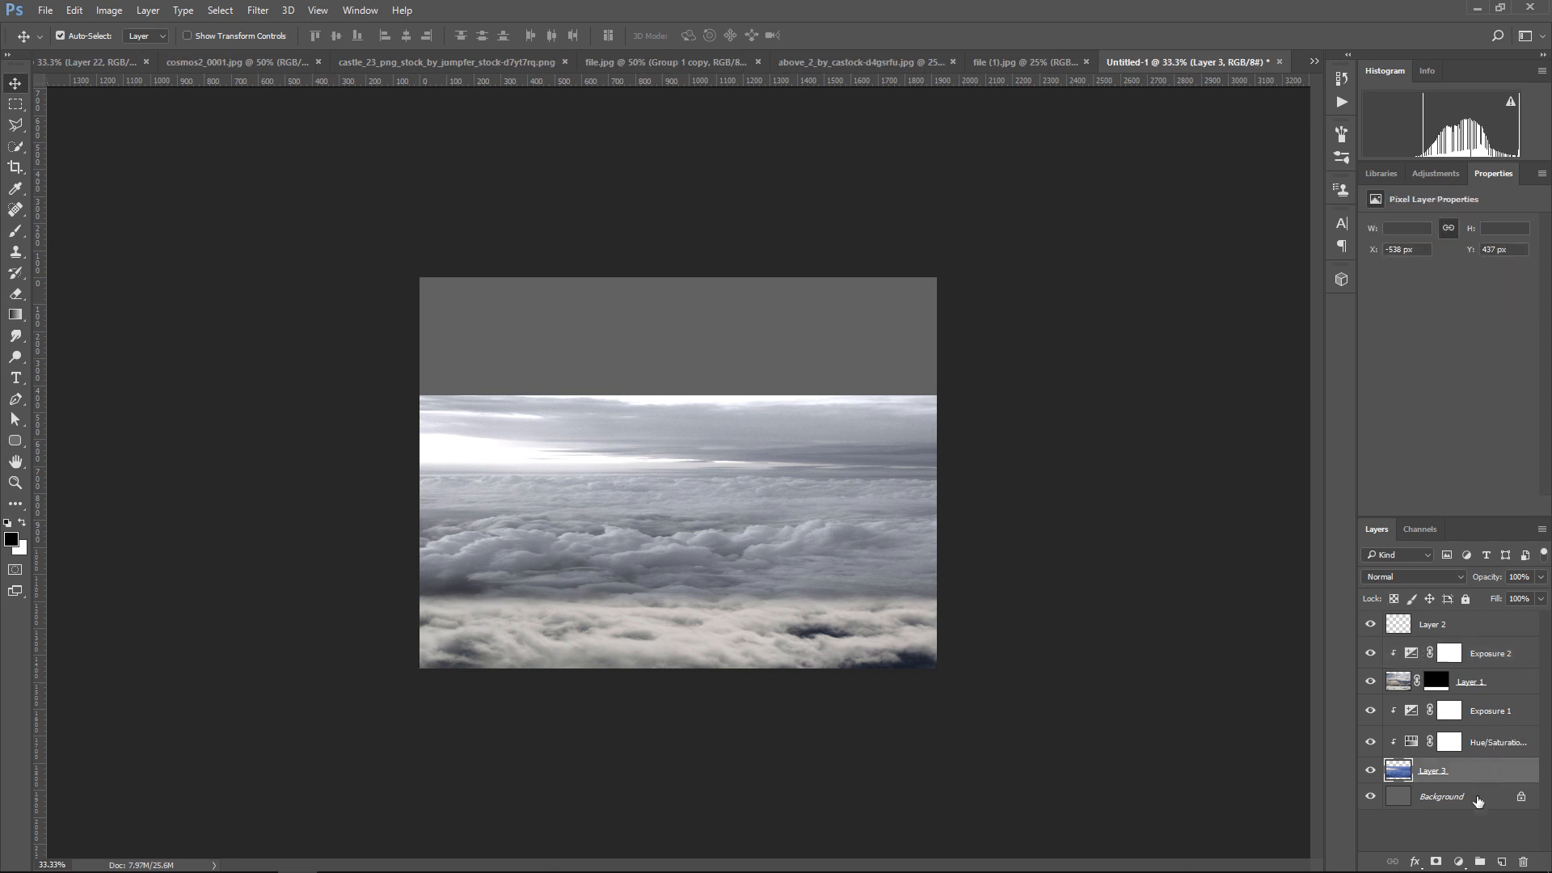
{"action": "left_click", "coordinate": [1457, 863]}
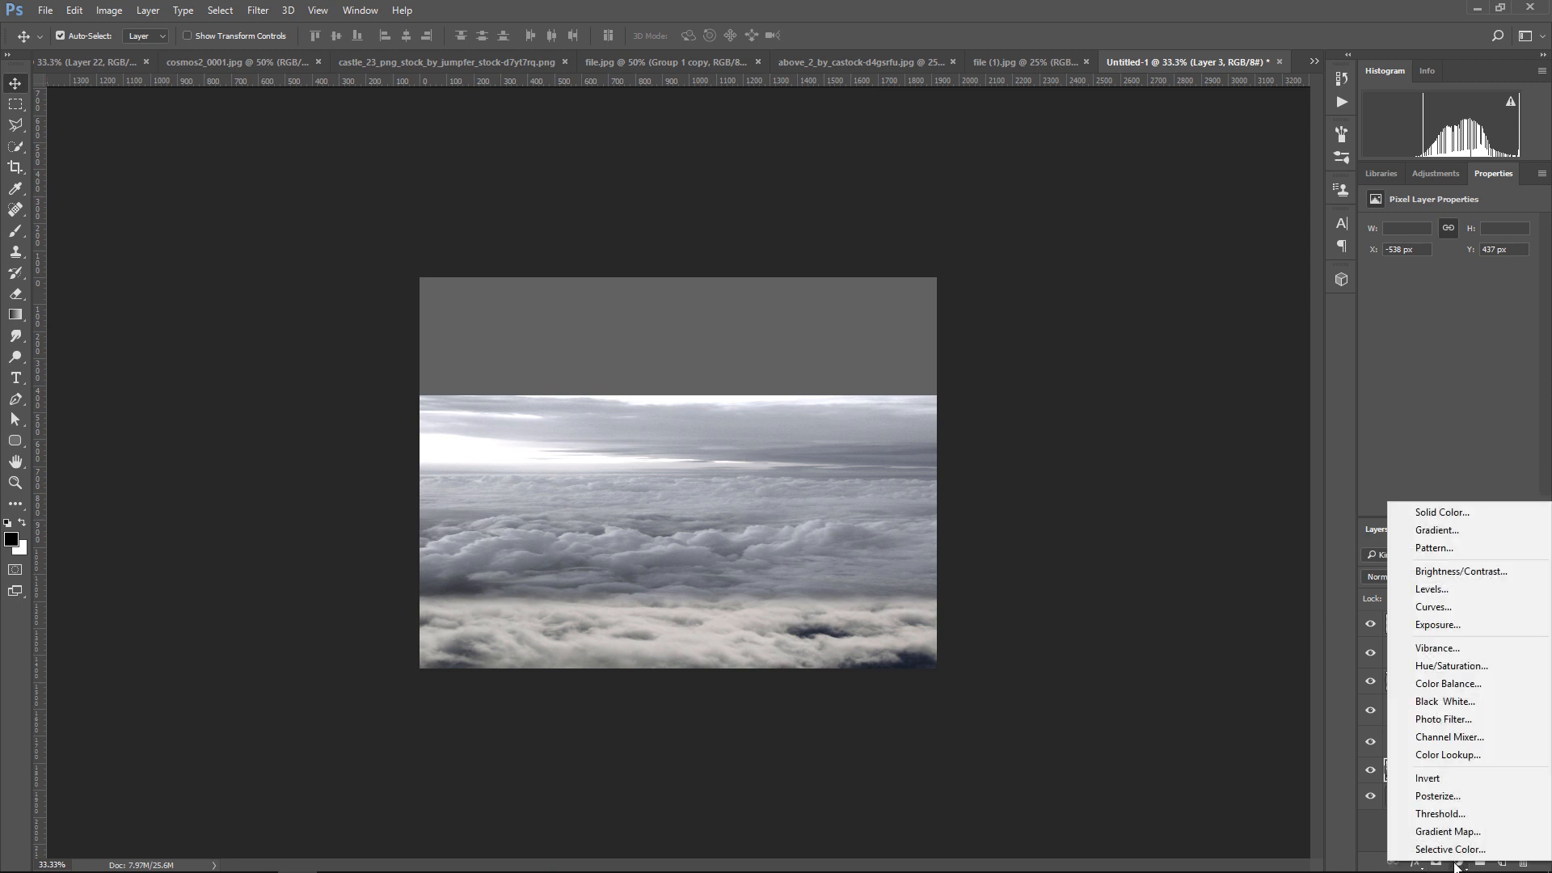
{"action": "left_click", "coordinate": [1458, 863]}
{"action": "left_click", "coordinate": [1435, 861]}
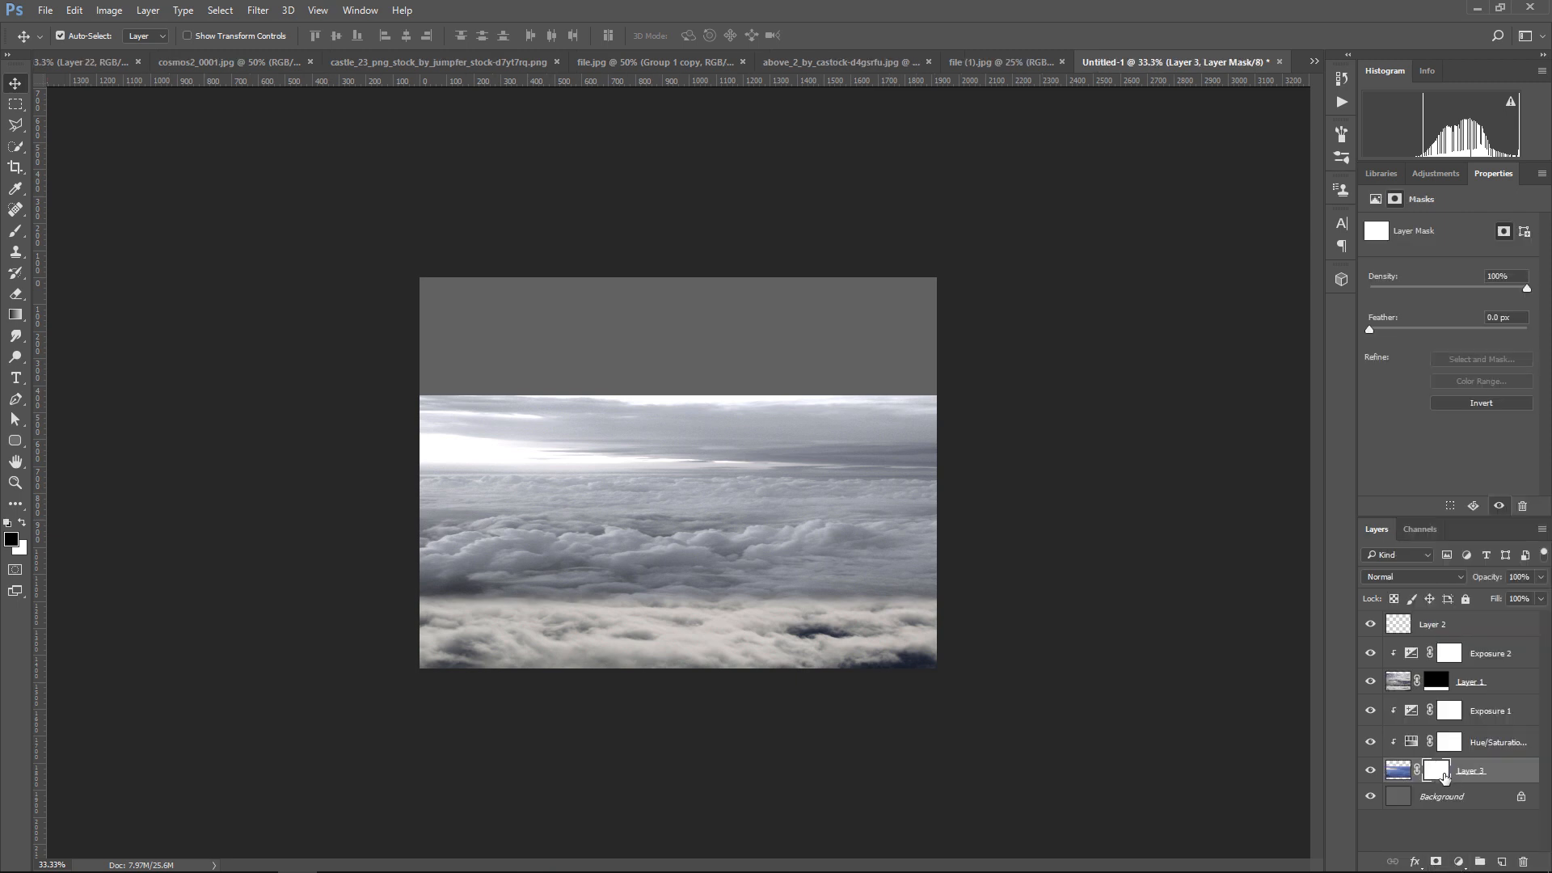
Paint black on Layer 3's mask with a soft 400 px brush at 100% opacity to hide the sky above the clouds
{"action": "left_click", "coordinate": [17, 233]}
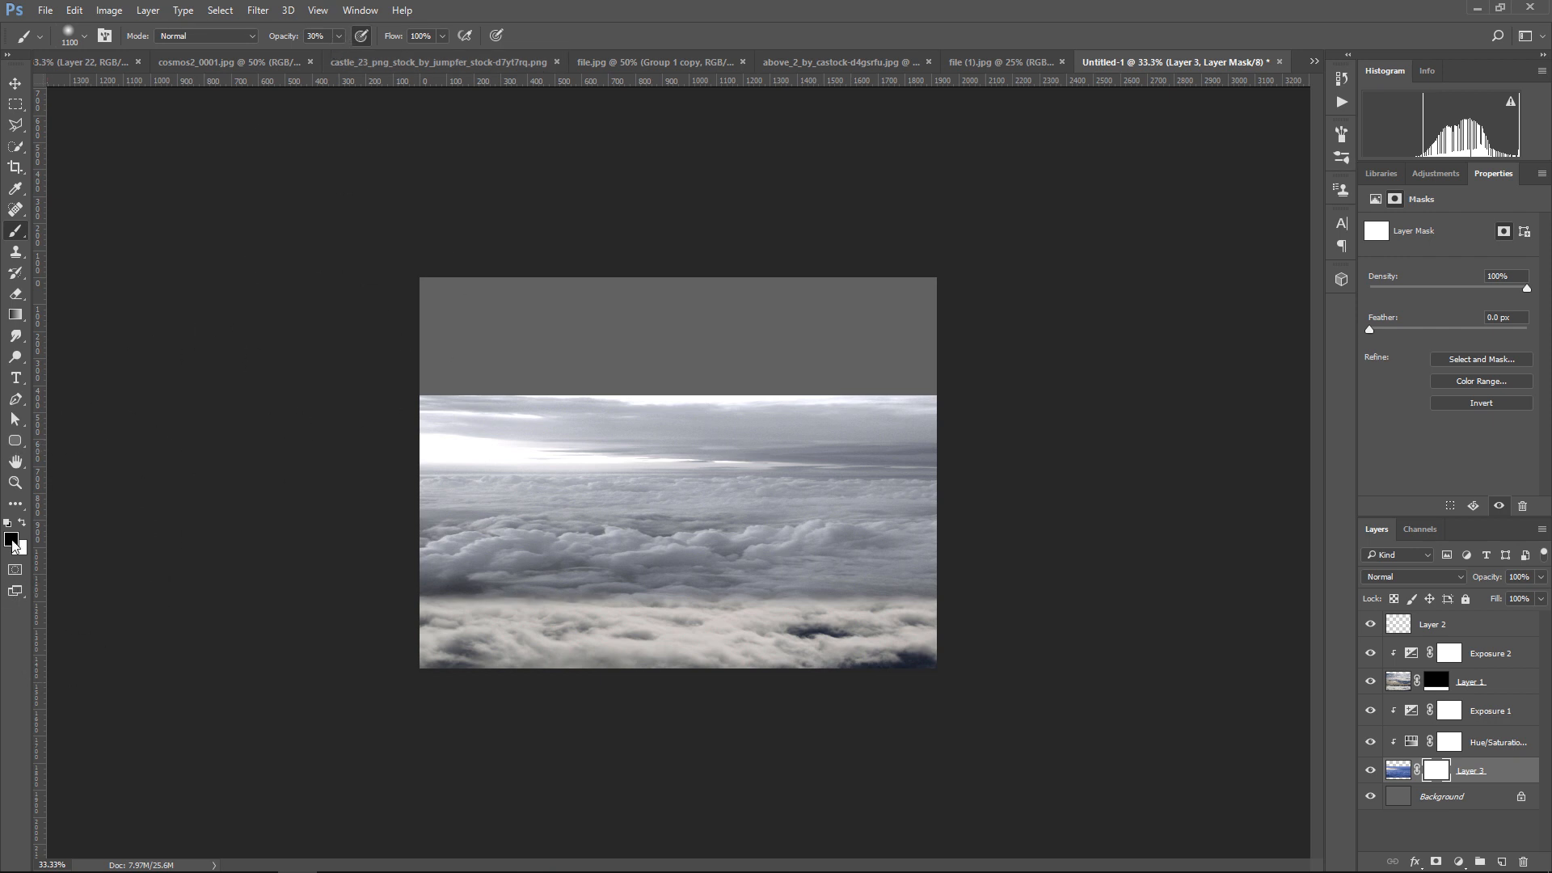
{"action": "key", "text": "ctrl+plus"}
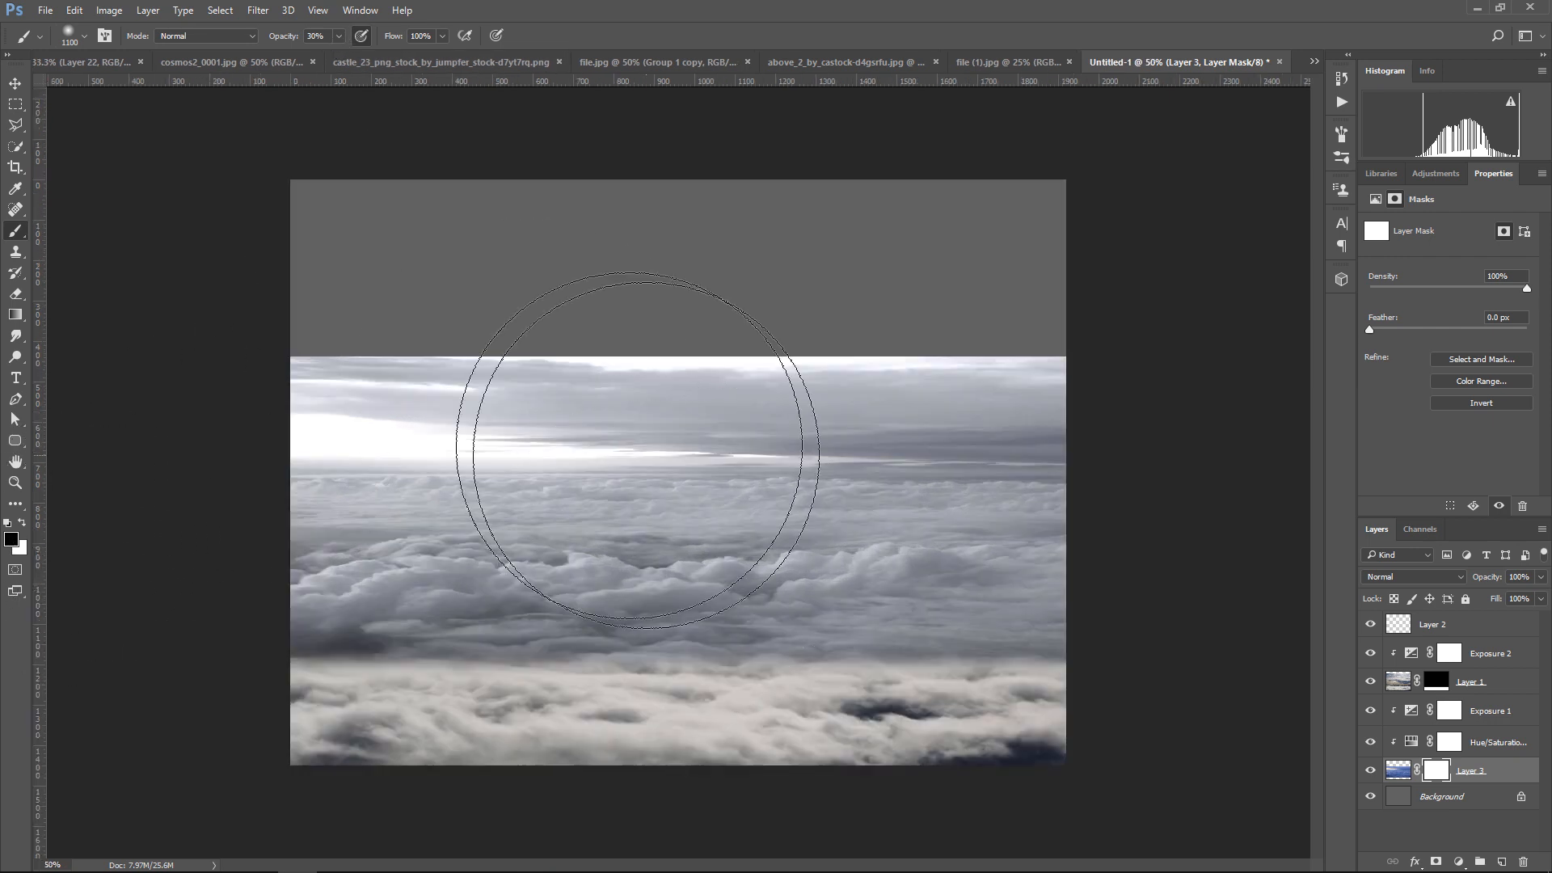
{"action": "key", "text": "ctrl+plus"}
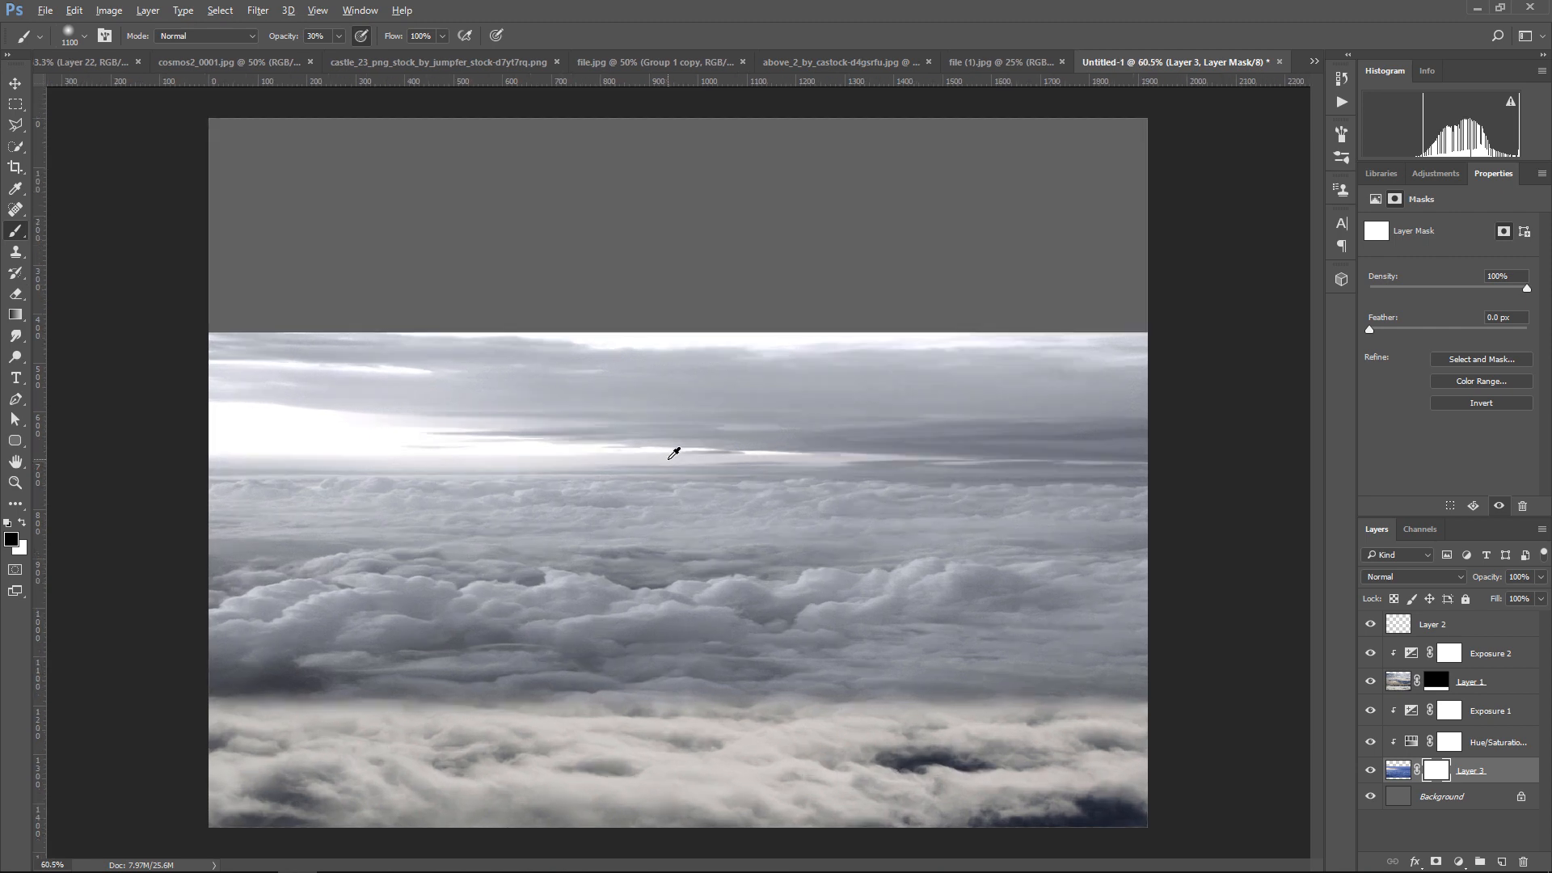
{"action": "scroll", "coordinate": [371, 344], "scroll_direction": "down", "scroll_amount": 1}
{"action": "left_click", "coordinate": [339, 36]}
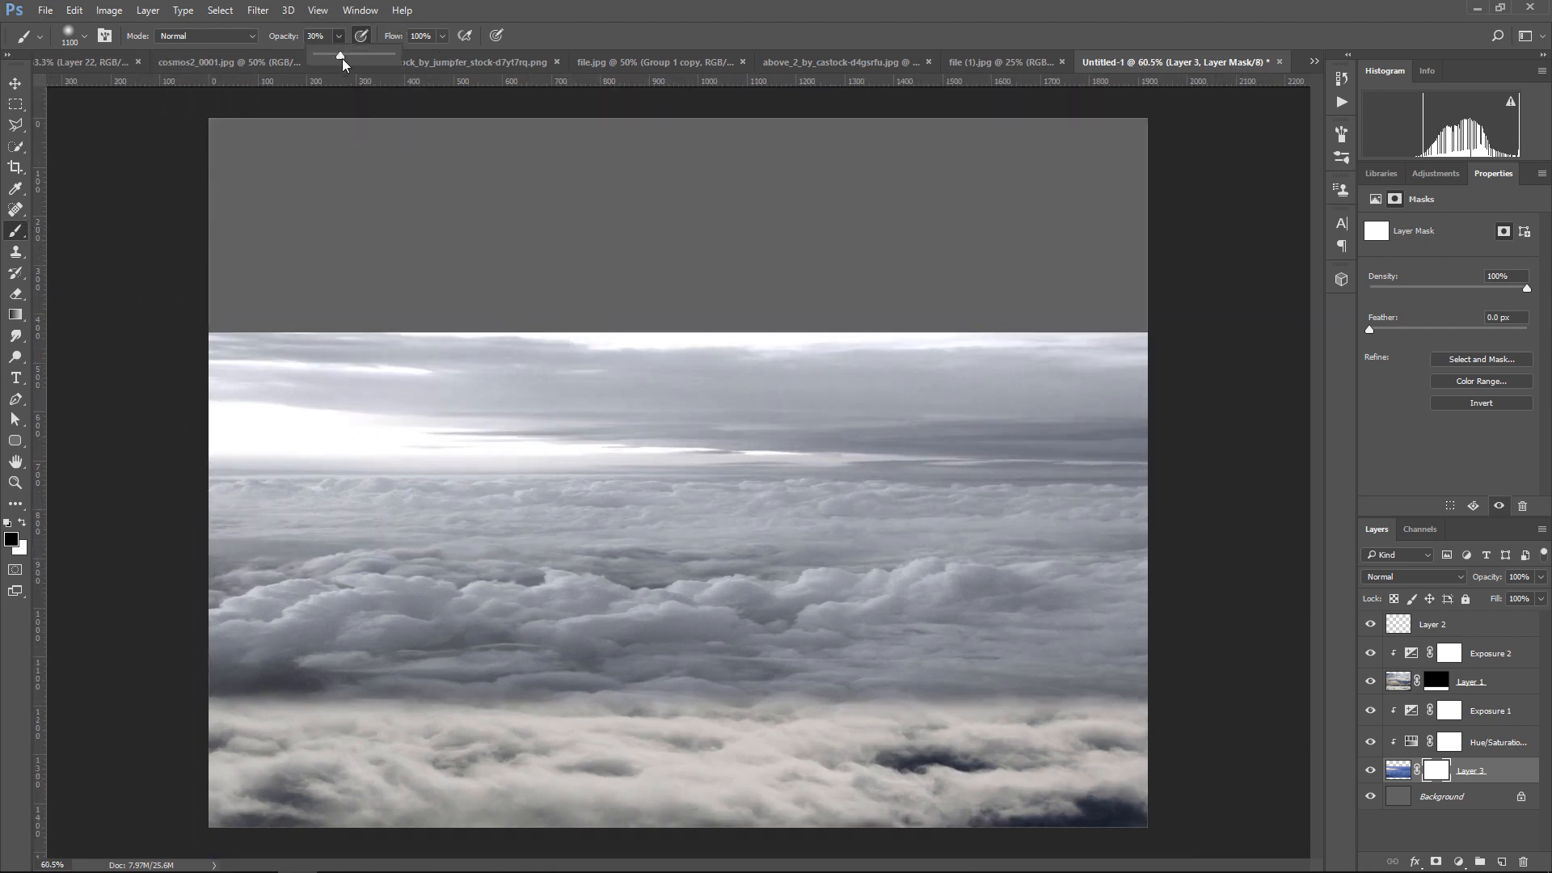
{"action": "left_click_drag", "start_coordinate": [338, 57], "coordinate": [398, 58]}
{"action": "key", "text": "bracketleft"}
{"action": "key", "text": "bracketleft"}
{"action": "key", "text": "bracketleft"}
{"action": "key", "text": "bracketleft"}
{"action": "key", "text": "bracketleft"}
{"action": "key", "text": "bracketleft"}
{"action": "key", "text": "bracketleft"}
{"action": "mouse_move", "coordinate": [221, 349]}
{"action": "left_mouse_down"}
{"action": "mouse_move", "coordinate": [680, 376]}
{"action": "mouse_move", "coordinate": [1190, 355]}
{"action": "left_mouse_up"}
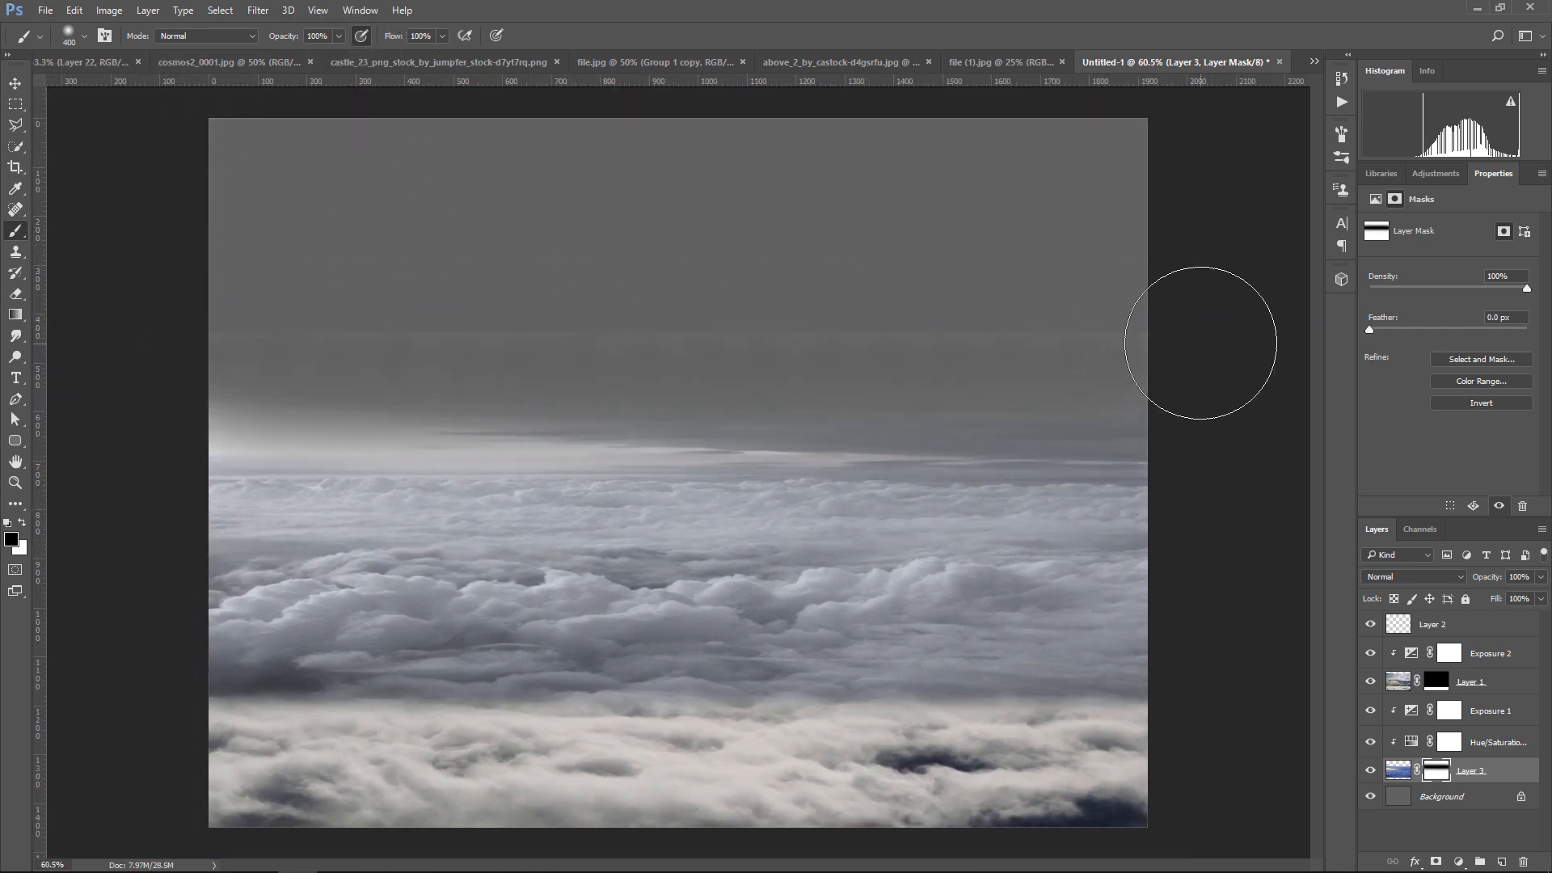
{"action": "mouse_move", "coordinate": [187, 408]}
{"action": "left_mouse_down"}
{"action": "mouse_move", "coordinate": [760, 391]}
{"action": "mouse_move", "coordinate": [332, 391]}
{"action": "left_mouse_up"}
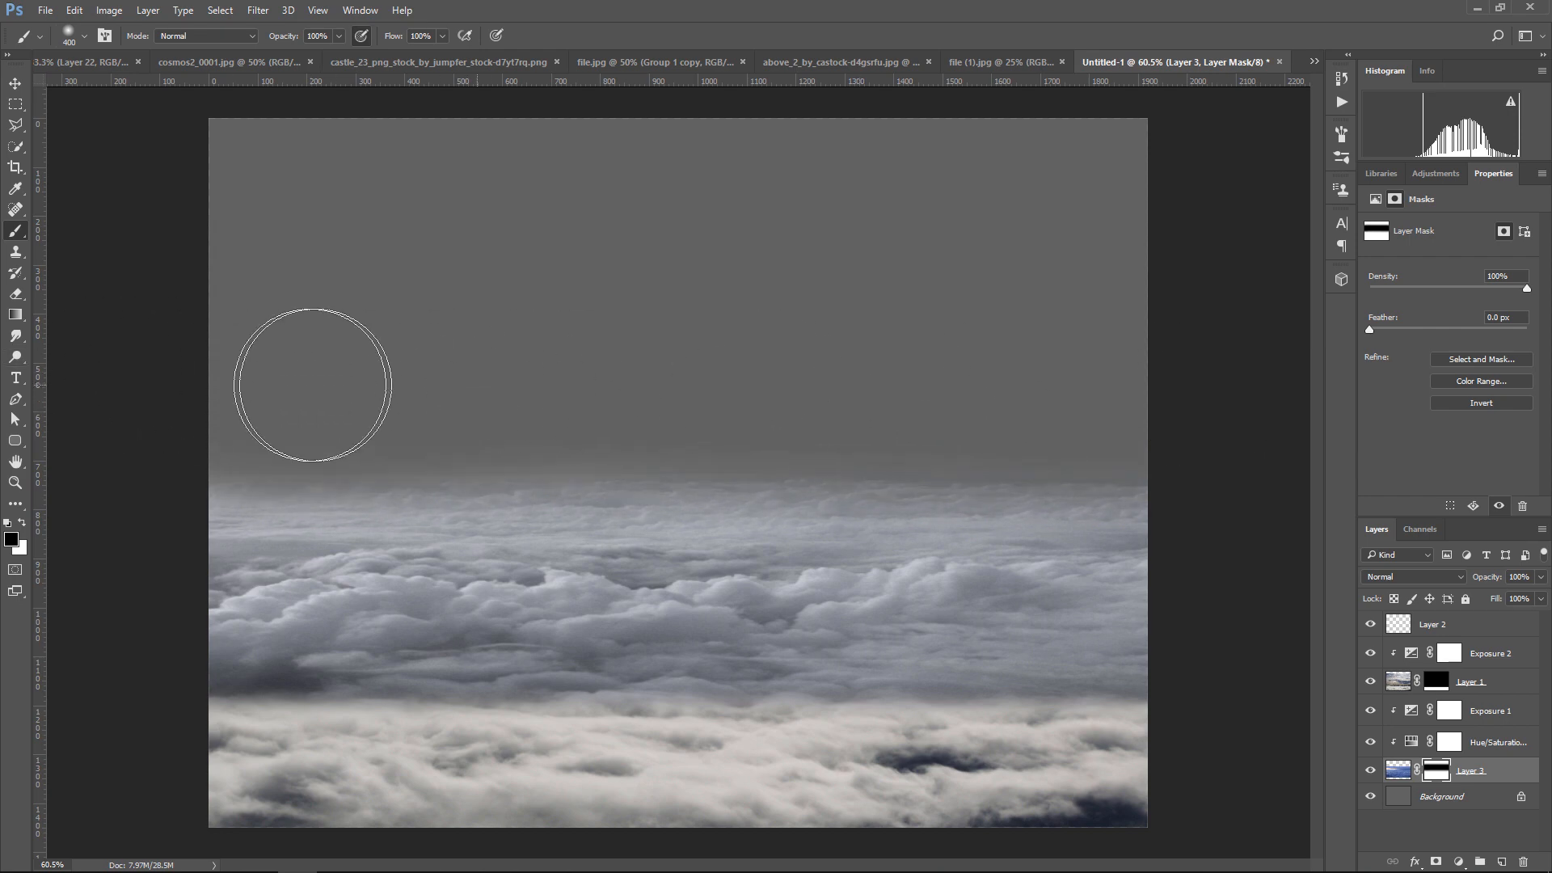
{"action": "key", "text": "v"}
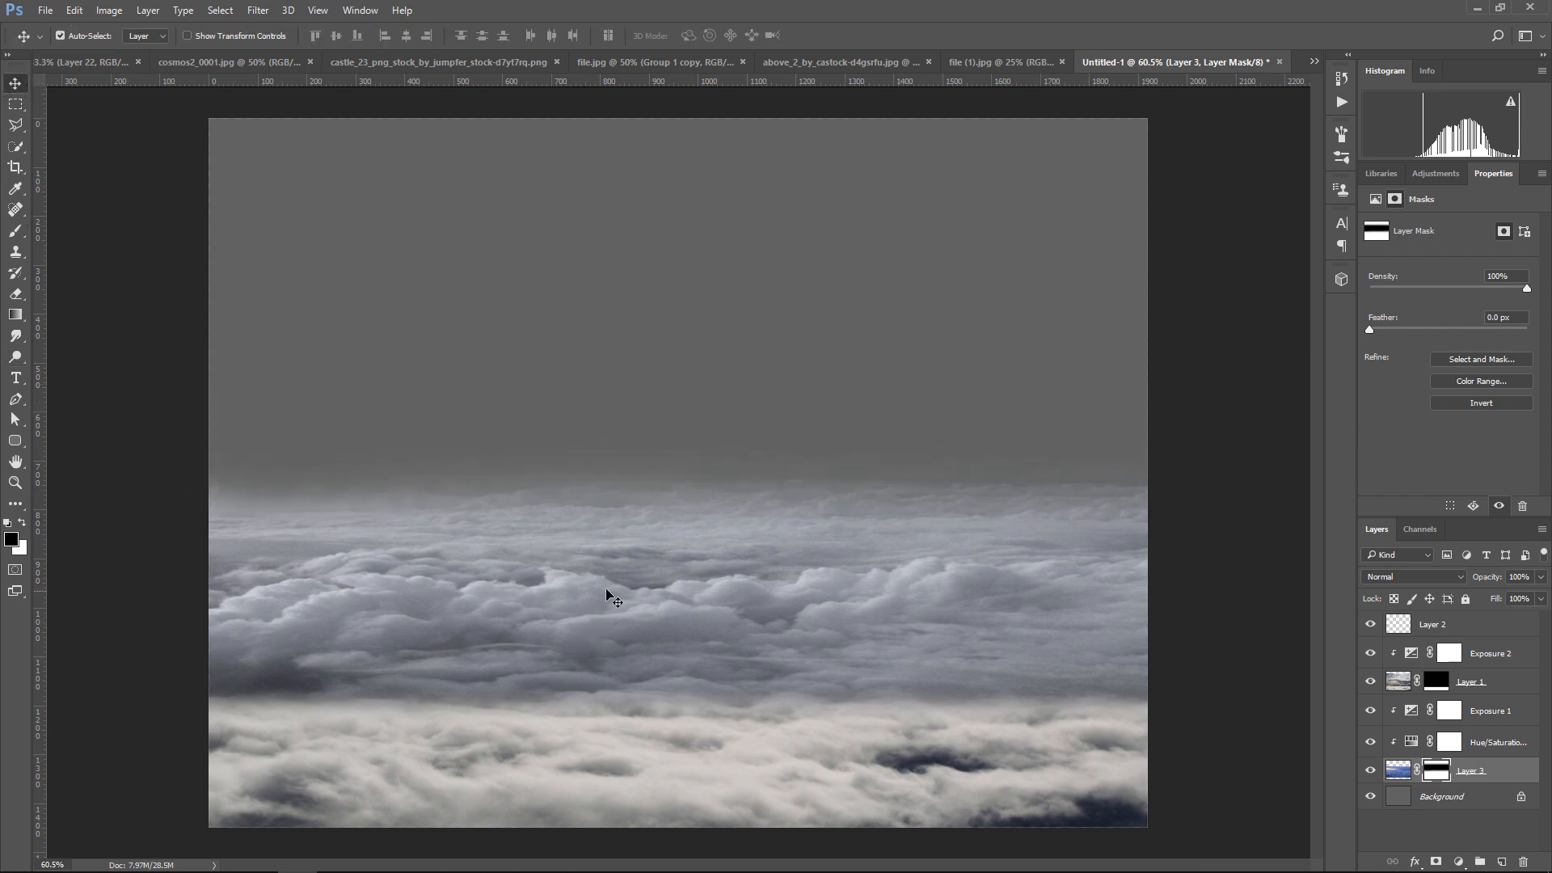
Copy the woman-on-bench layer from file.jpg into Untitled-1, then scale it down and place it above the clouds in the canvas's left half
{"action": "left_click", "coordinate": [633, 64]}
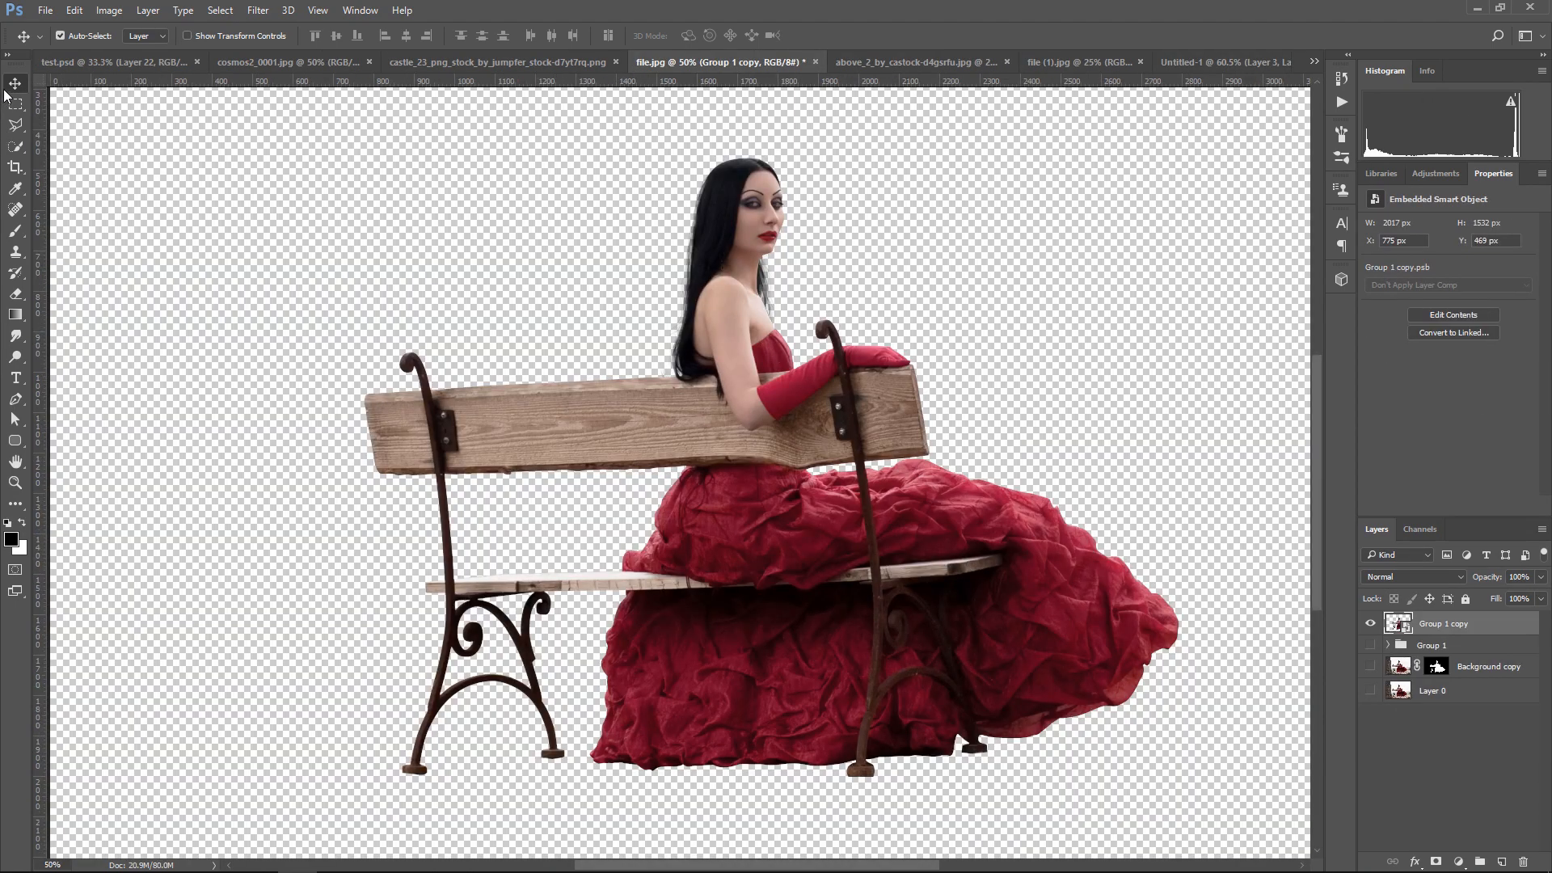
{"action": "left_click_drag", "start_coordinate": [763, 374], "coordinate": [730, 563]}
{"action": "key", "text": "ctrl+t"}
{"action": "mouse_move", "coordinate": [536, 591]}
{"action": "left_mouse_down"}
{"action": "mouse_move", "coordinate": [517, 523]}
{"action": "mouse_move", "coordinate": [530, 571]}
{"action": "left_mouse_up"}
{"action": "left_click_drag", "start_coordinate": [299, 152], "coordinate": [306, 241]}
{"action": "left_click_drag", "start_coordinate": [766, 488], "coordinate": [710, 563]}
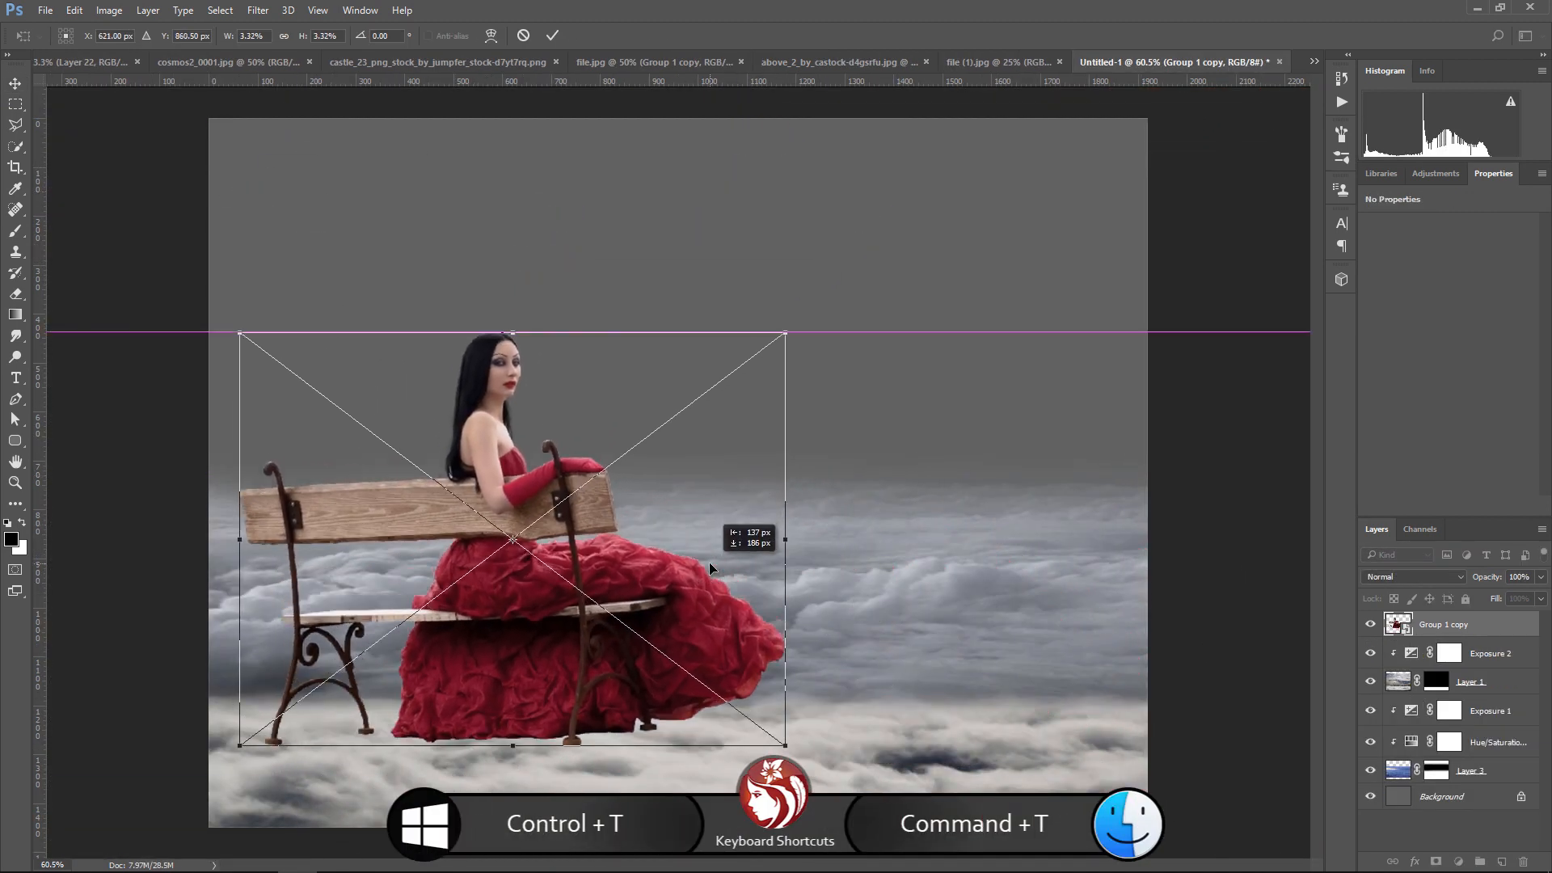
{"action": "left_click_drag", "start_coordinate": [857, 773], "coordinate": [845, 790]}
{"action": "left_click_drag", "start_coordinate": [861, 403], "coordinate": [881, 337]}
{"action": "left_click_drag", "start_coordinate": [513, 539], "coordinate": [617, 551]}
{"action": "key", "text": "Return"}
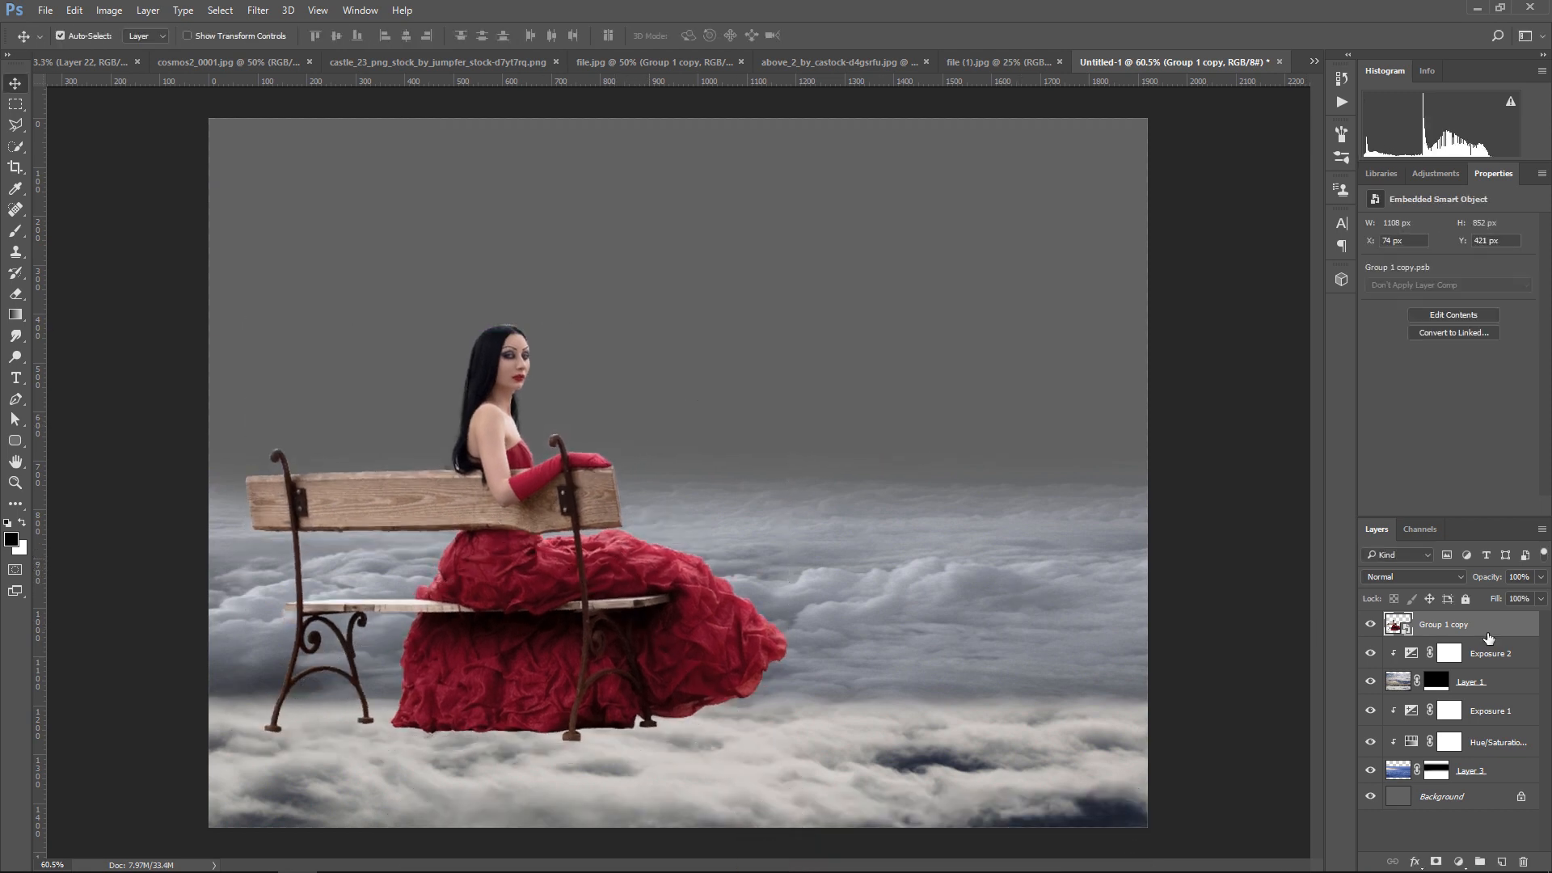
Add a layer mask to the woman layer and paint black at 41% opacity with a soft brush to fade the bench legs and dress hem
{"action": "left_click", "coordinate": [1436, 862]}
{"action": "key", "text": "b"}
{"action": "left_click", "coordinate": [339, 36]}
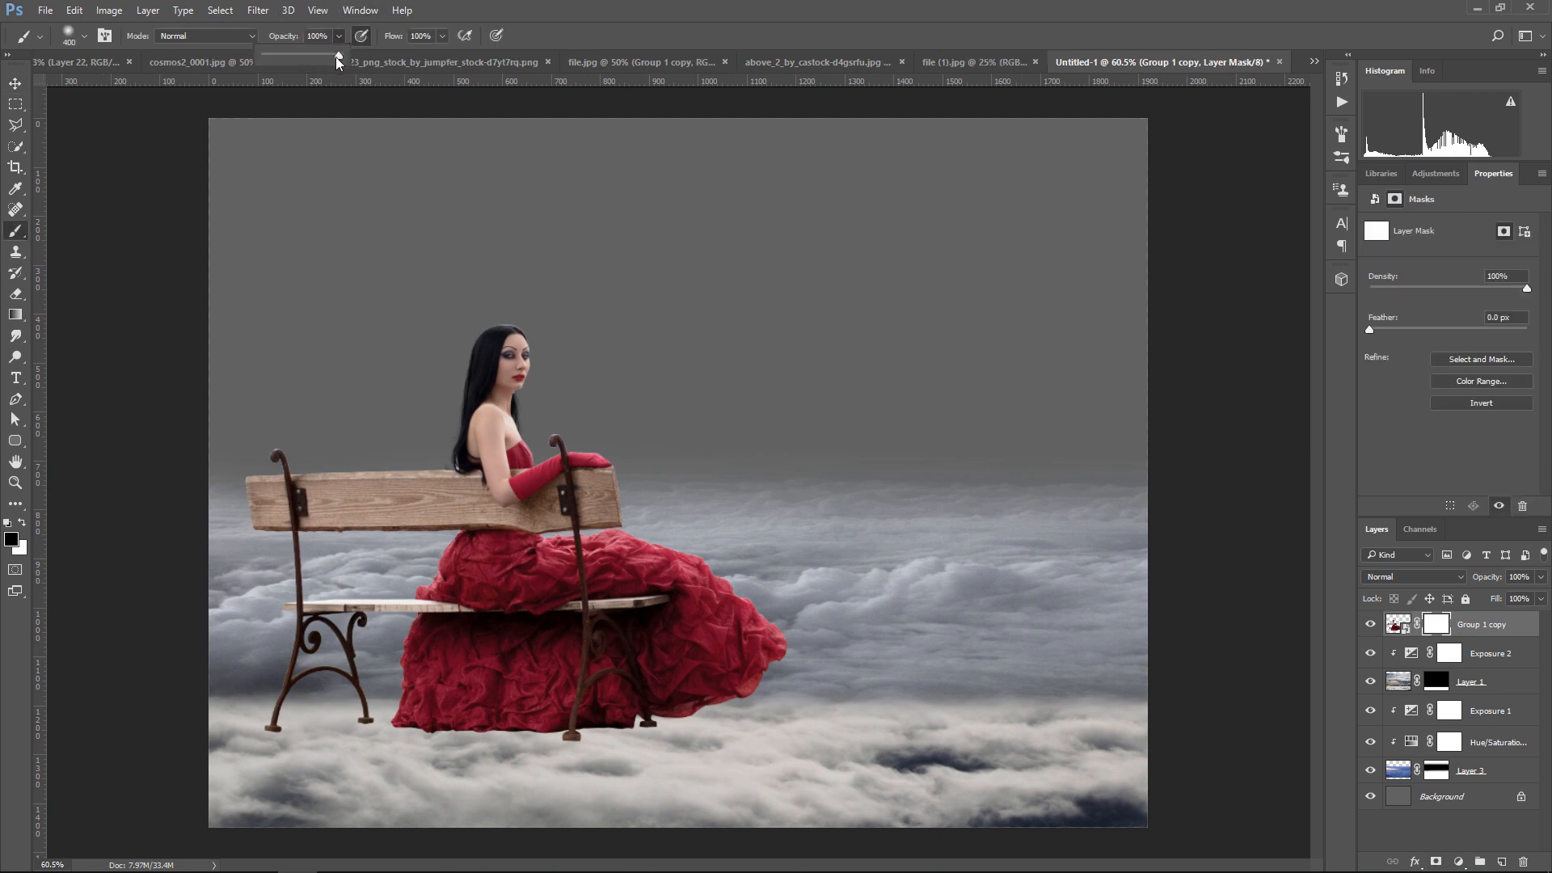
{"action": "left_click_drag", "start_coordinate": [338, 55], "coordinate": [295, 55]}
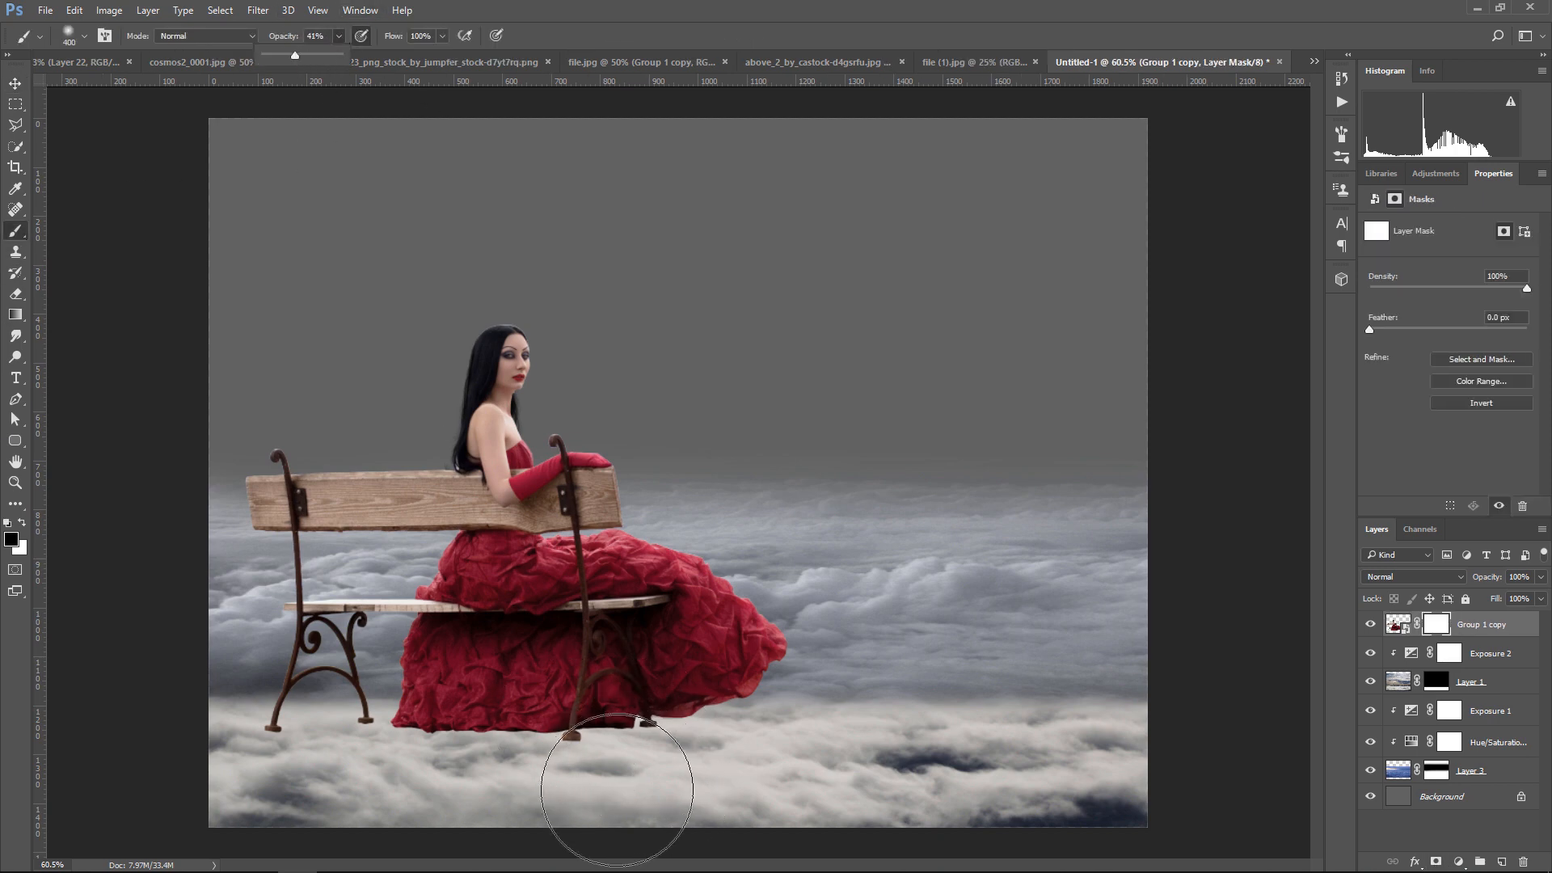
{"action": "key", "text": "p"}
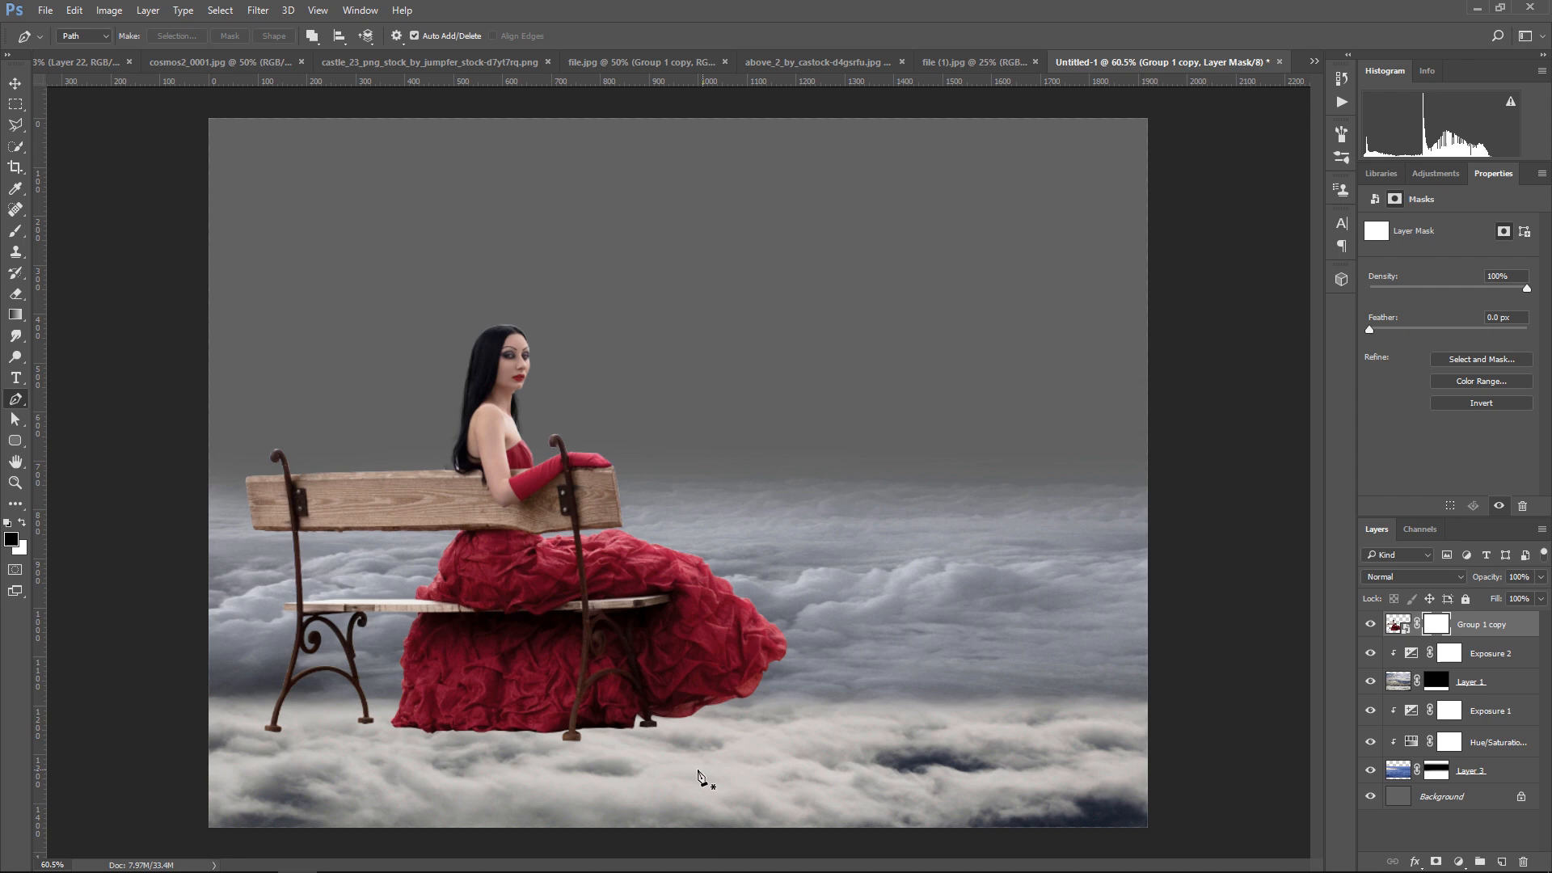
{"action": "left_click", "coordinate": [17, 232]}
{"action": "mouse_move", "coordinate": [595, 734]}
{"action": "left_mouse_down"}
{"action": "mouse_move", "coordinate": [695, 752]}
{"action": "mouse_move", "coordinate": [452, 779]}
{"action": "left_mouse_up"}
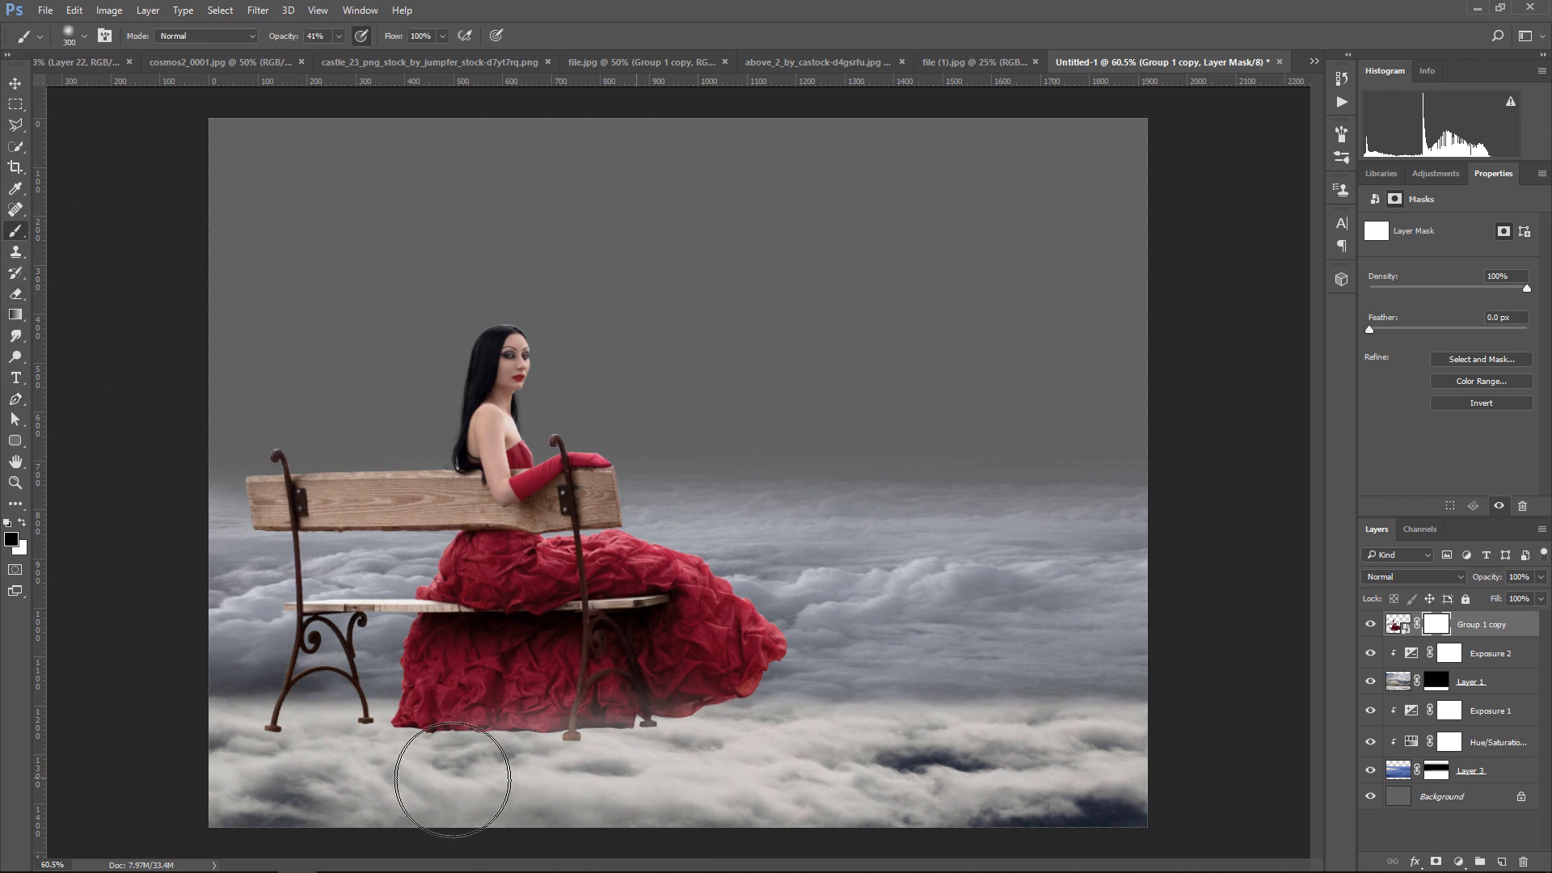
{"action": "key", "text": "p"}
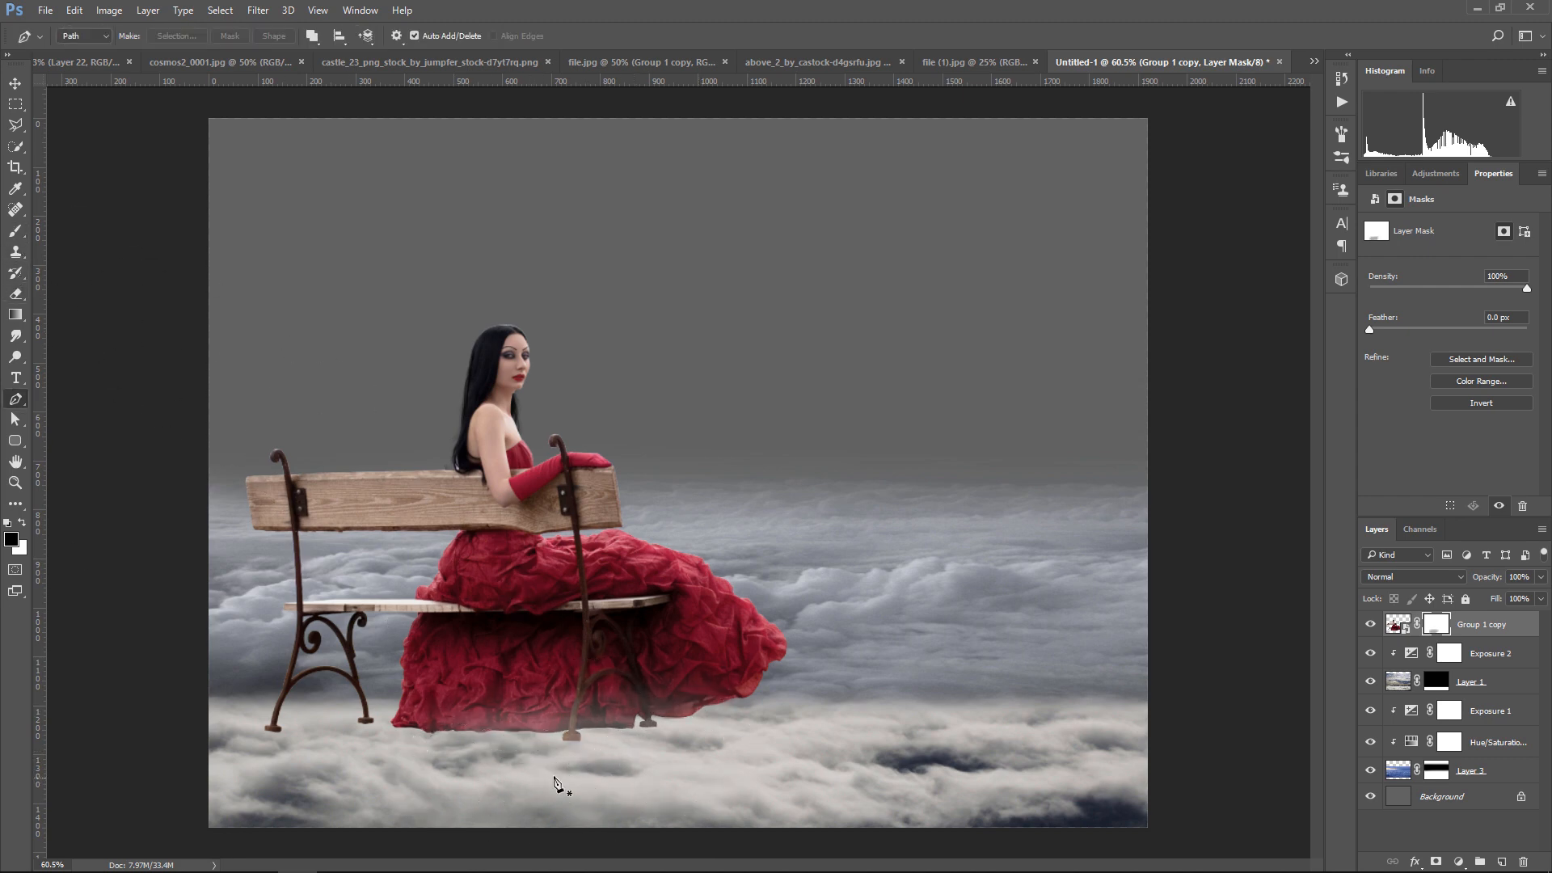
{"action": "left_click", "coordinate": [16, 233]}
{"action": "mouse_move", "coordinate": [596, 728]}
{"action": "left_mouse_down"}
{"action": "mouse_move", "coordinate": [250, 750]}
{"action": "mouse_move", "coordinate": [400, 747]}
{"action": "mouse_move", "coordinate": [194, 728]}
{"action": "left_mouse_up"}
{"action": "key", "text": "]"}
{"action": "mouse_move", "coordinate": [429, 733]}
{"action": "left_mouse_down"}
{"action": "mouse_move", "coordinate": [775, 736]}
{"action": "mouse_move", "coordinate": [684, 747]}
{"action": "mouse_move", "coordinate": [703, 762]}
{"action": "mouse_move", "coordinate": [557, 760]}
{"action": "mouse_move", "coordinate": [640, 764]}
{"action": "mouse_move", "coordinate": [196, 741]}
{"action": "mouse_move", "coordinate": [709, 766]}
{"action": "mouse_move", "coordinate": [669, 744]}
{"action": "mouse_move", "coordinate": [430, 752]}
{"action": "mouse_move", "coordinate": [287, 731]}
{"action": "mouse_move", "coordinate": [694, 730]}
{"action": "mouse_move", "coordinate": [863, 754]}
{"action": "left_mouse_up"}
{"action": "key", "text": "]"}
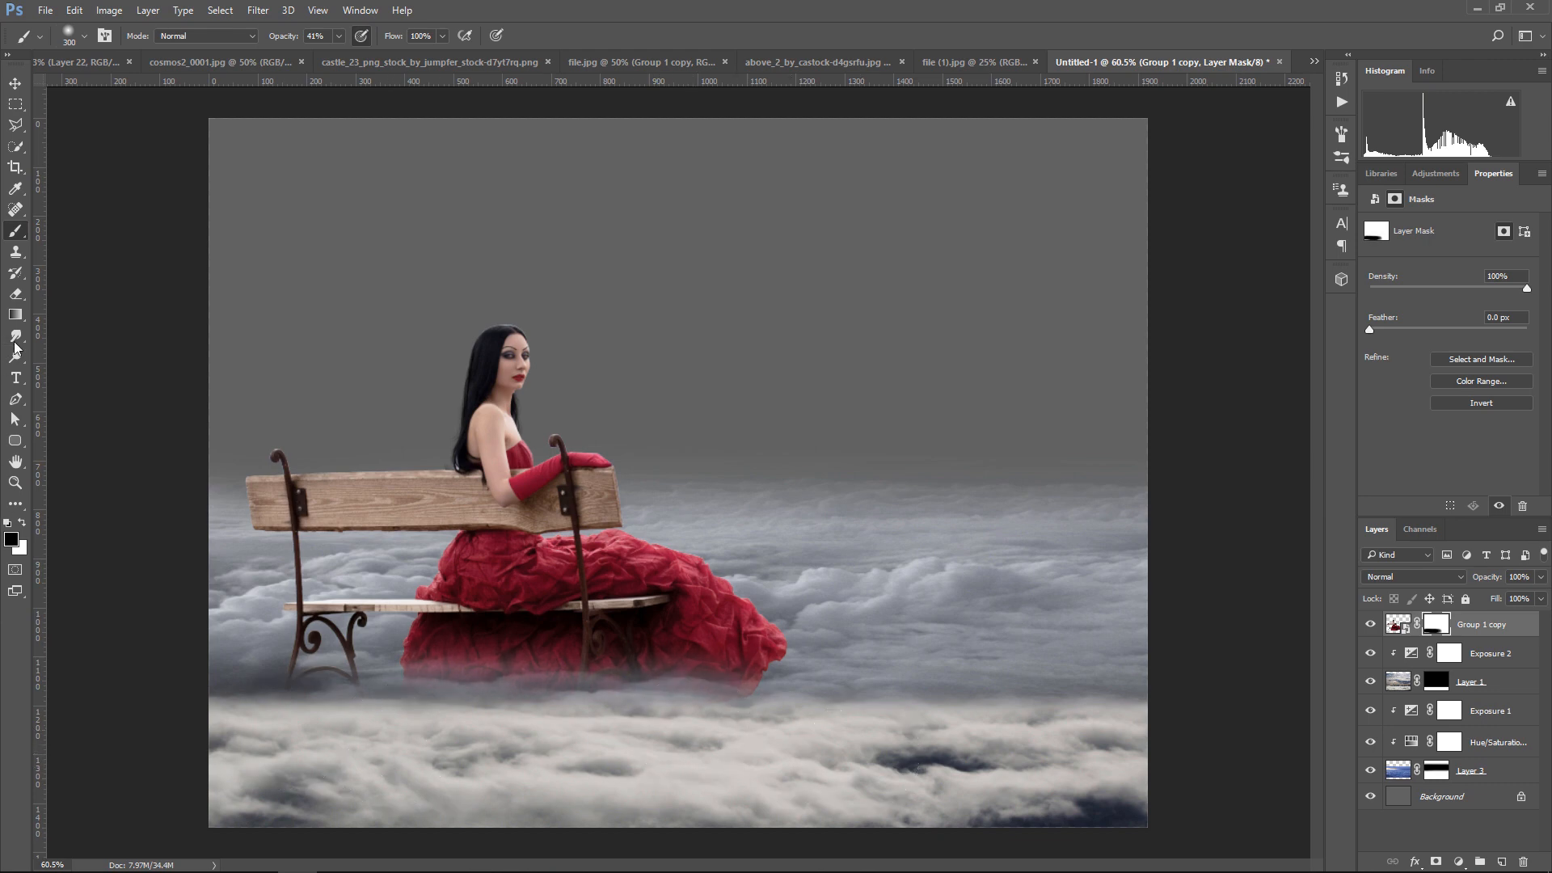
Paint along the dress hem and bench legs on the mask with the 430 px cloud brush at 100% opacity, reducing its size to 250 px
{"action": "left_click", "coordinate": [339, 36]}
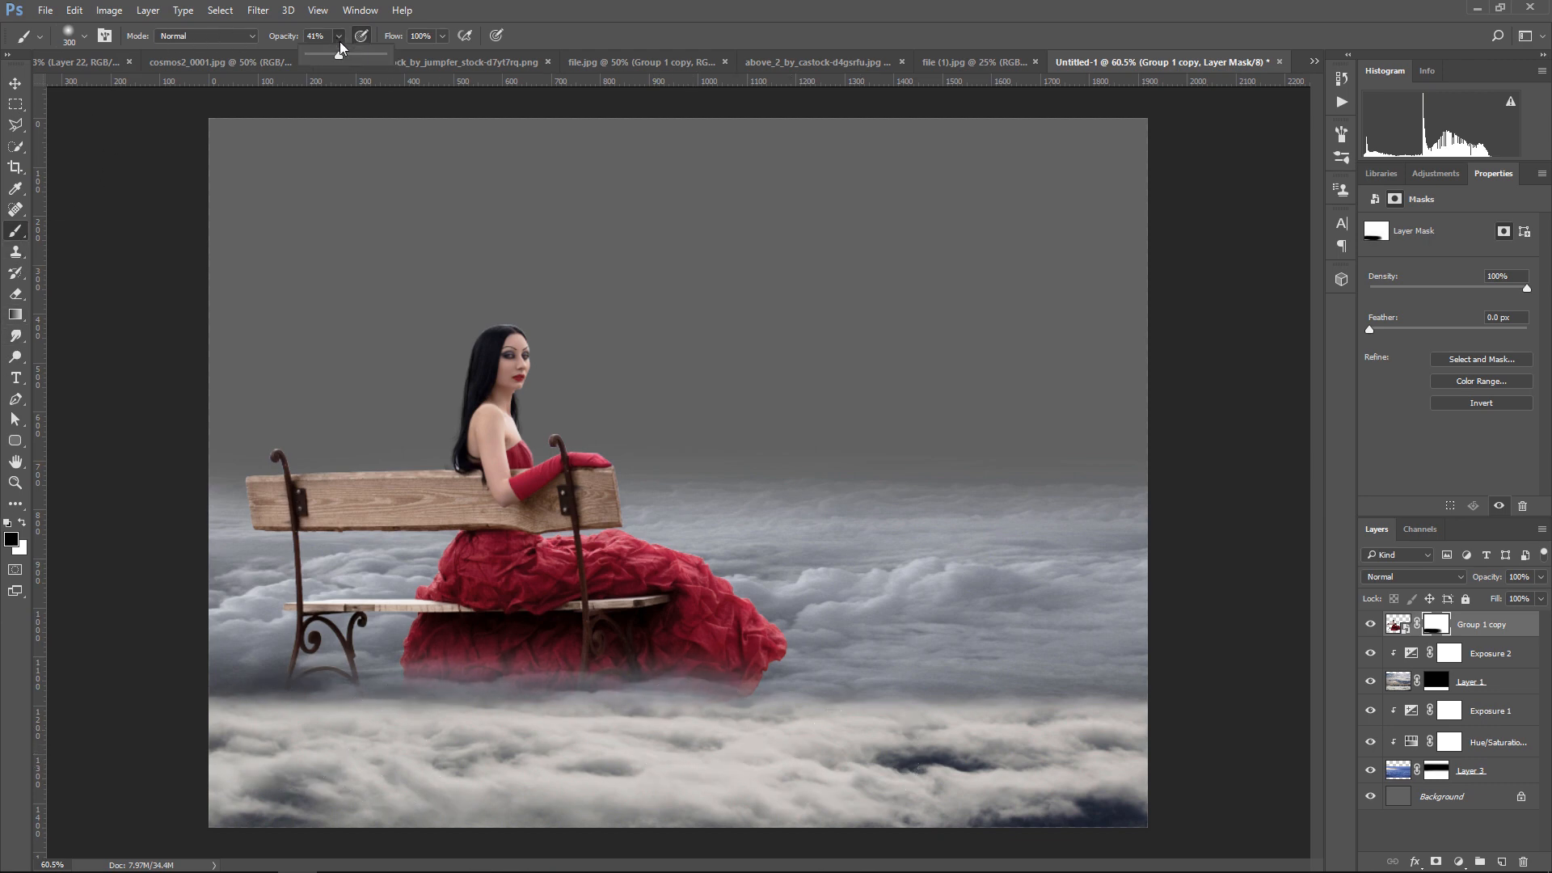
{"action": "left_click_drag", "start_coordinate": [347, 59], "coordinate": [388, 60]}
{"action": "left_click", "coordinate": [68, 34]}
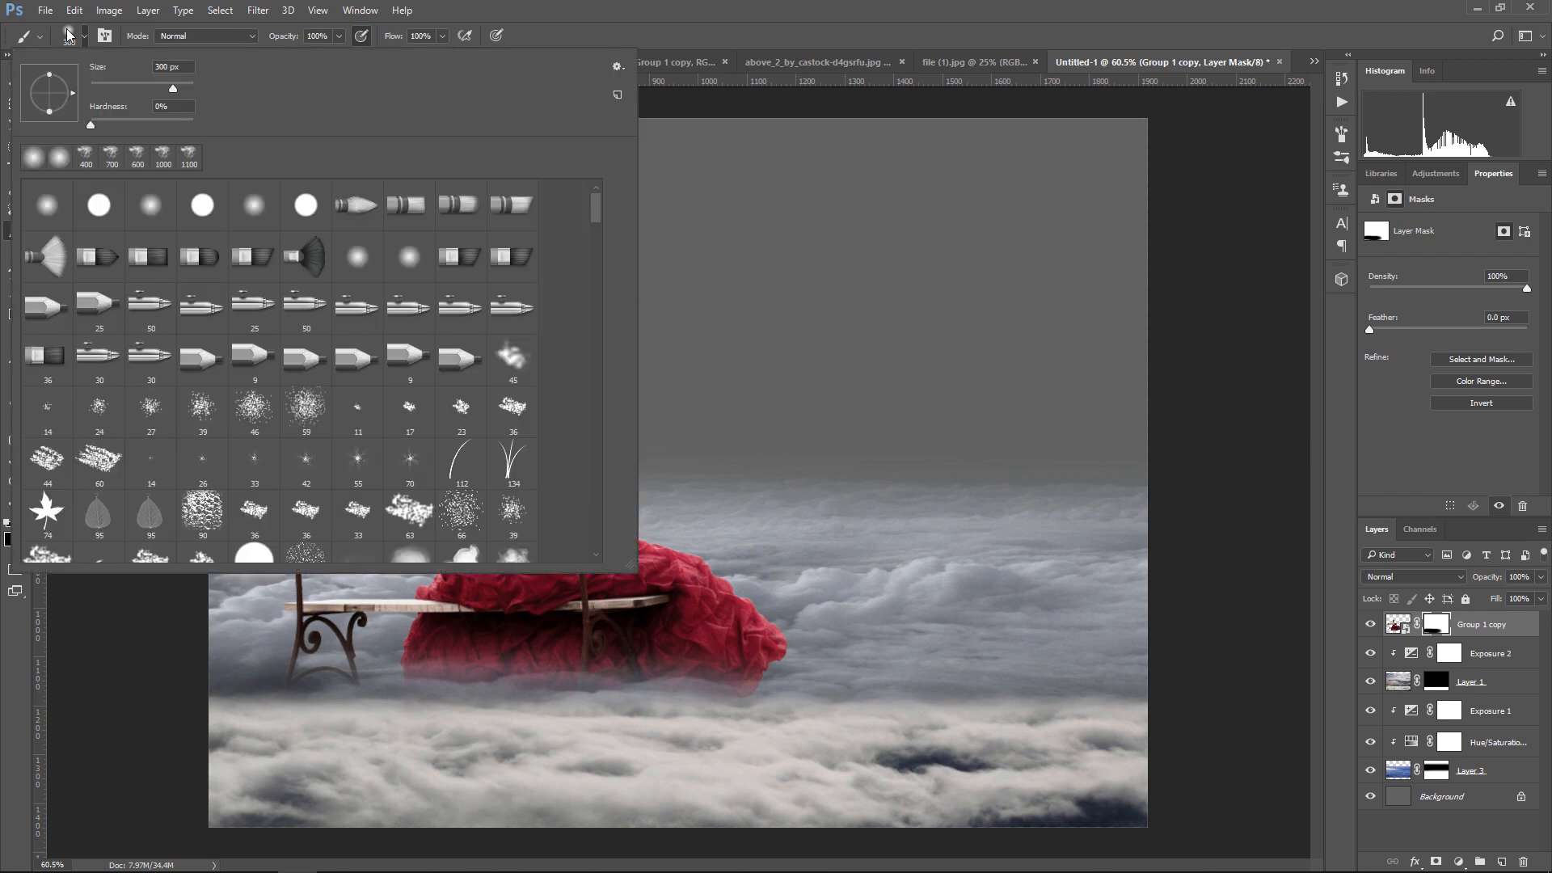
{"action": "scroll", "coordinate": [490, 454], "scroll_direction": "down", "scroll_amount": 2}
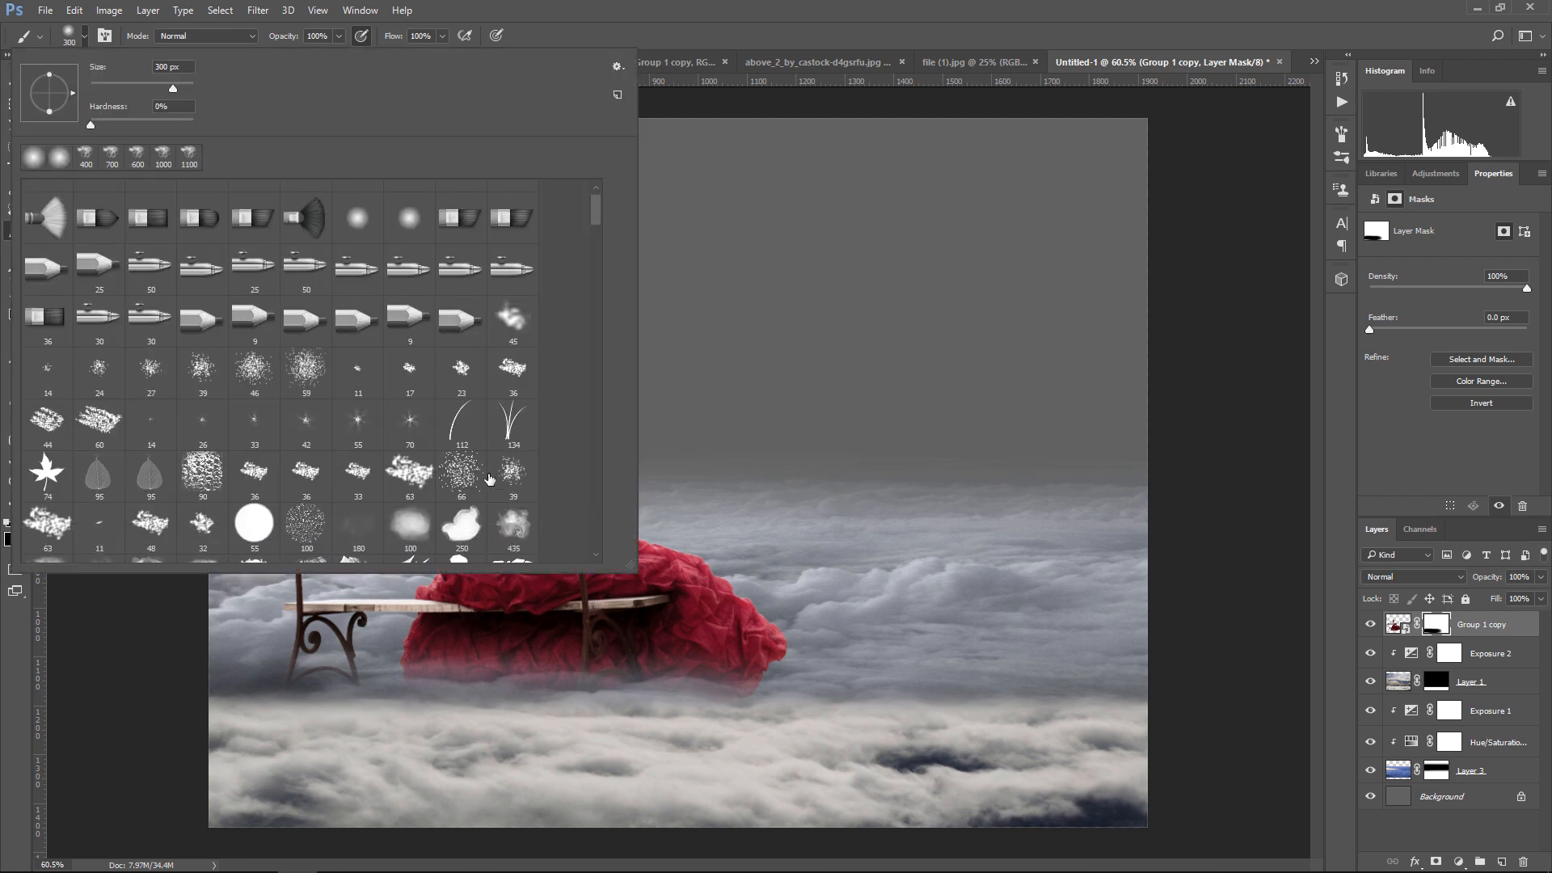
{"action": "left_click", "coordinate": [512, 489]}
{"action": "double_click", "coordinate": [58, 535]}
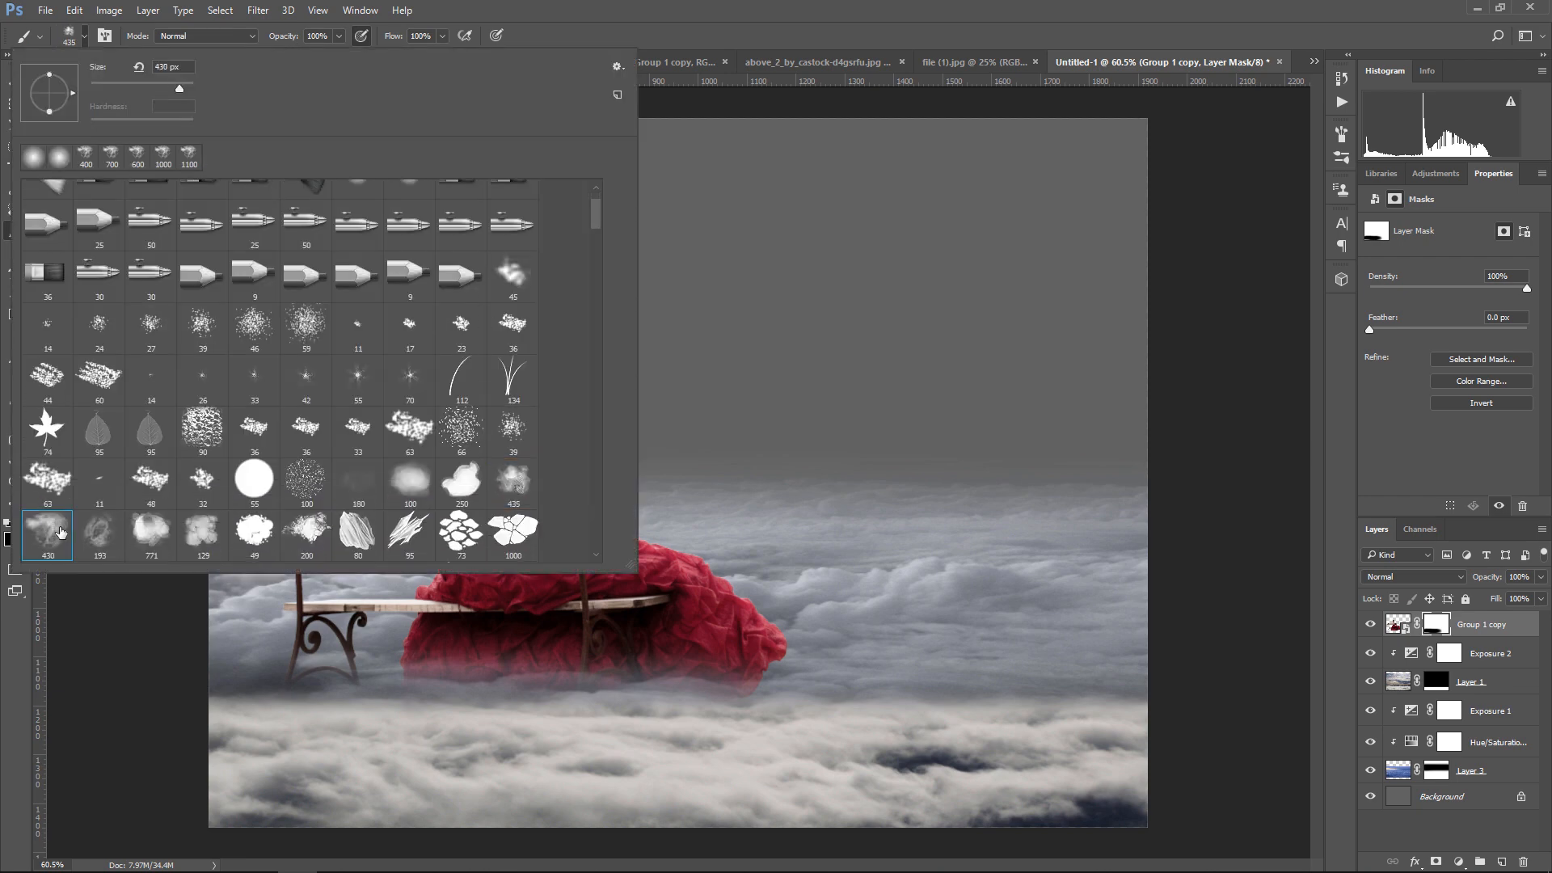
{"action": "mouse_move", "coordinate": [695, 711]}
{"action": "left_mouse_down"}
{"action": "mouse_move", "coordinate": [333, 692]}
{"action": "mouse_move", "coordinate": [797, 721]}
{"action": "left_mouse_up"}
{"action": "key", "text": "bracketleft"}
{"action": "key", "text": "bracketleft"}
{"action": "key", "text": "bracketleft"}
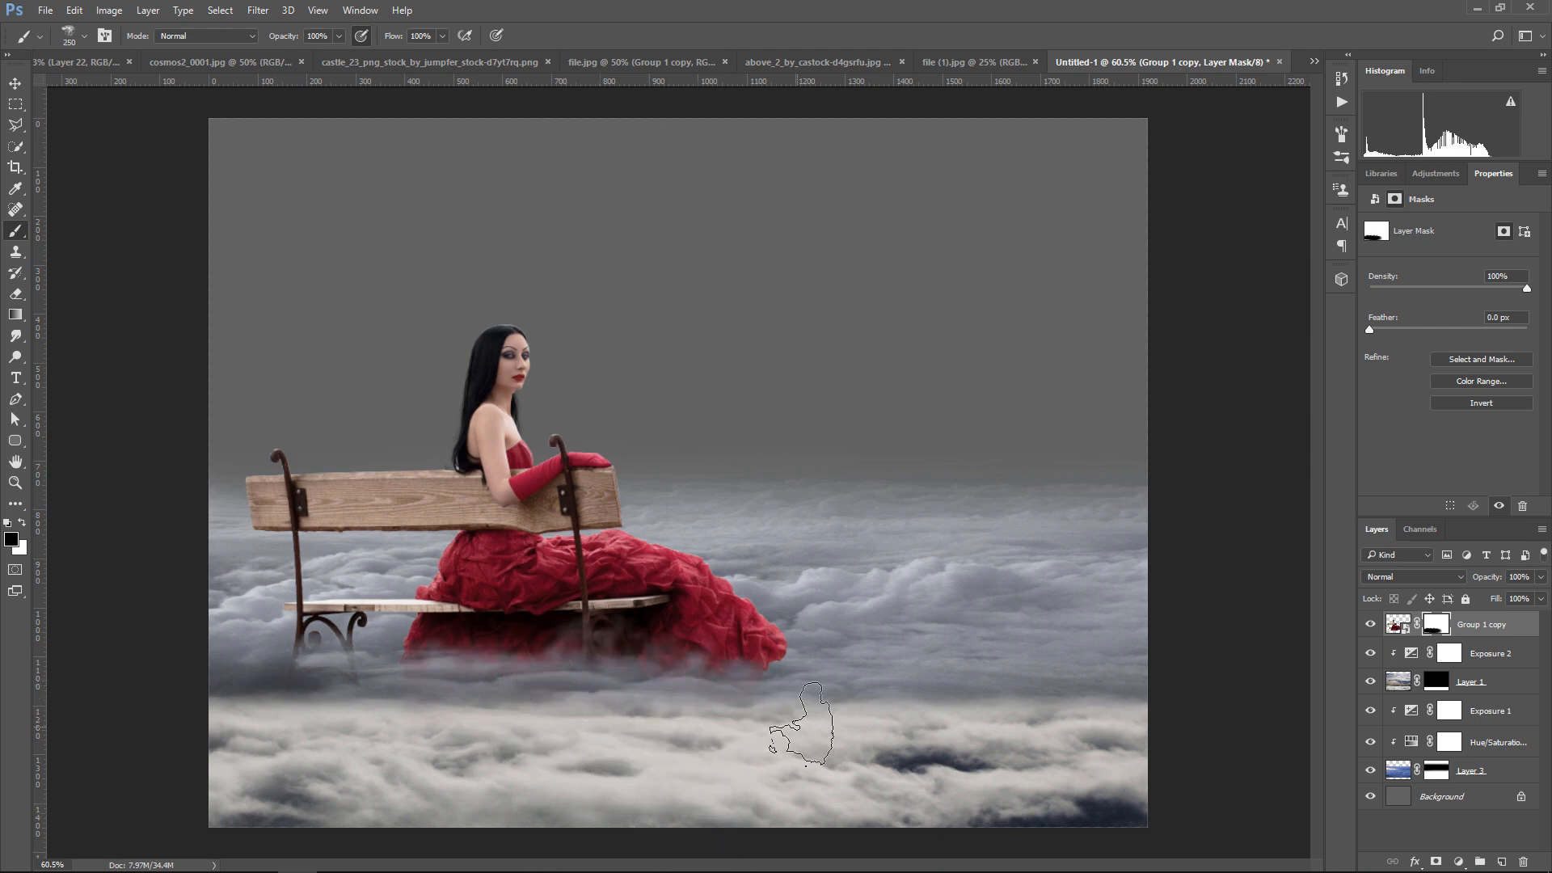
Paint white on the woman layer's mask with the cloud brush at 300 px to restore parts of the lower dress and bench
{"action": "left_click", "coordinate": [23, 523]}
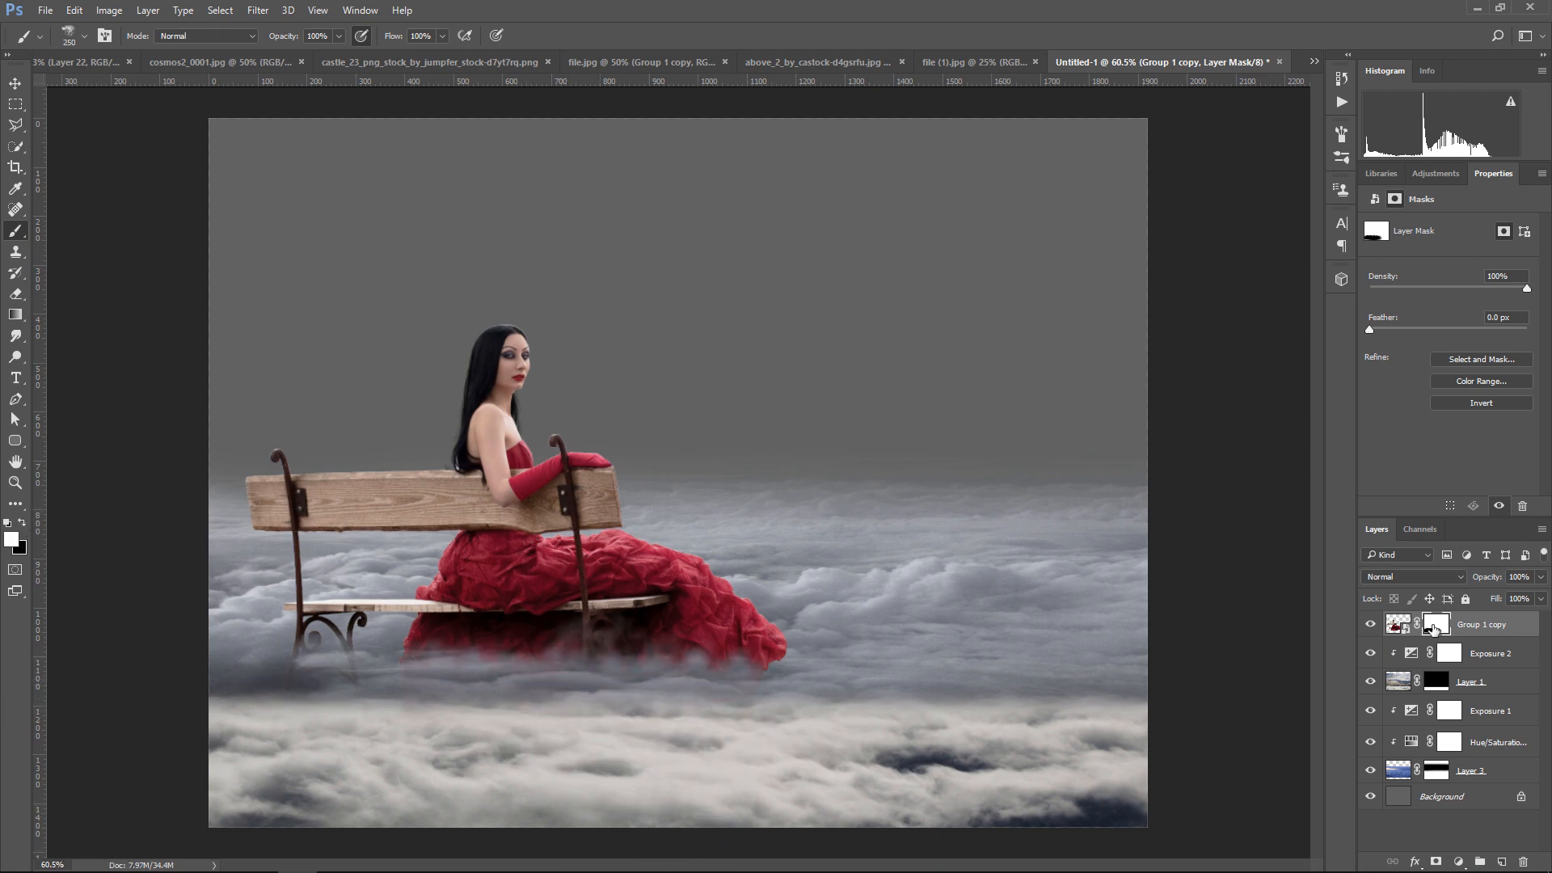
{"action": "key", "text": "bracketright"}
{"action": "left_click_drag", "start_coordinate": [558, 633], "coordinate": [348, 622]}
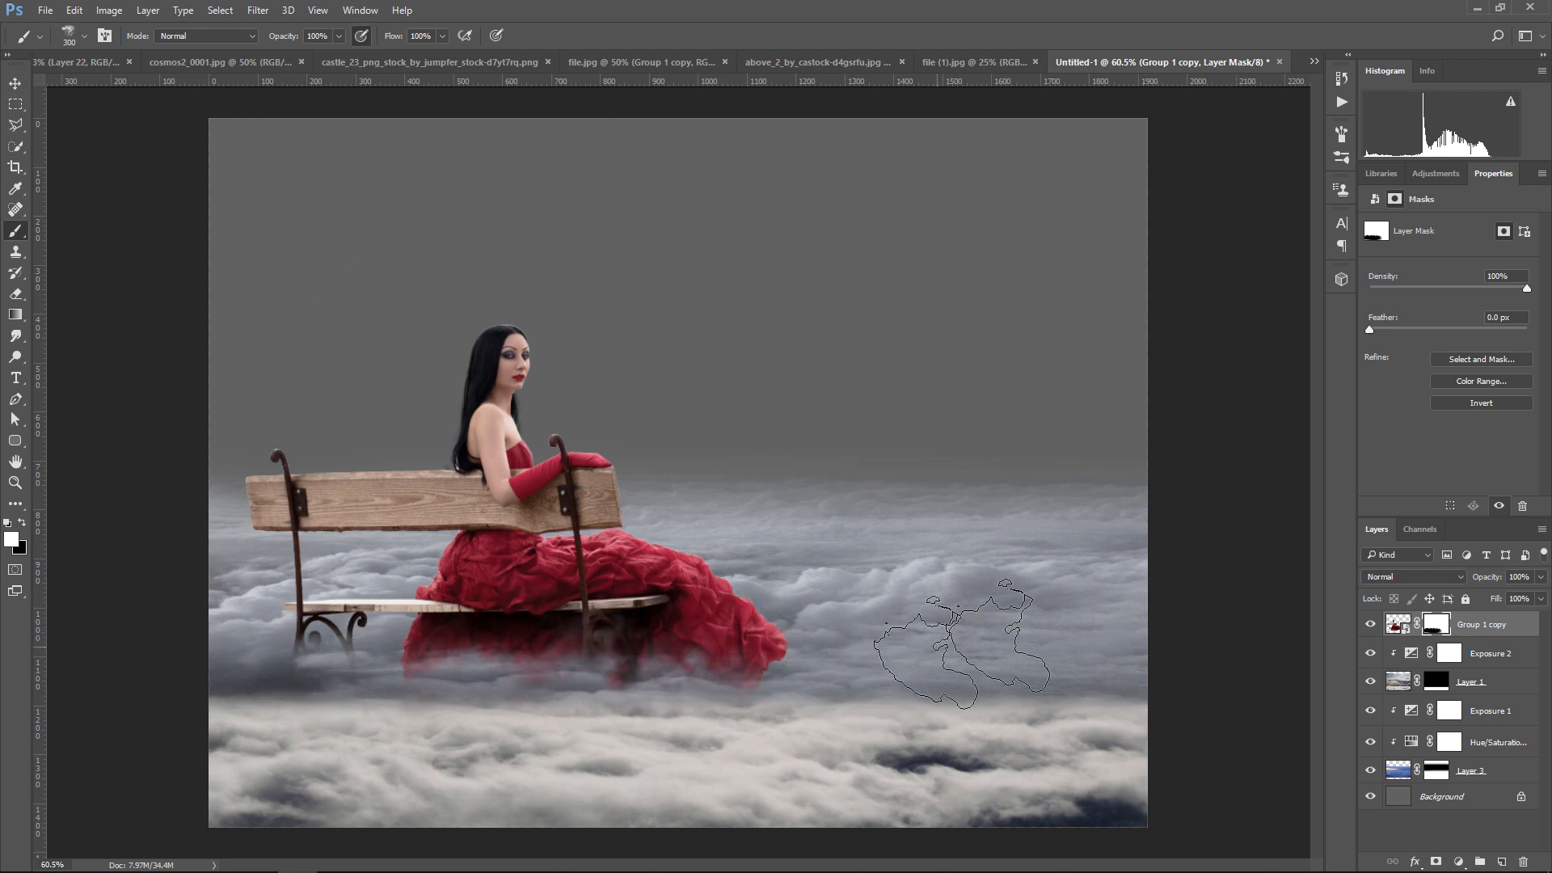
Apply a Camera Raw Filter to the woman layer itself, adjusting Clarity, Whites, Shadows and Highlights
{"action": "left_click", "coordinate": [1398, 624]}
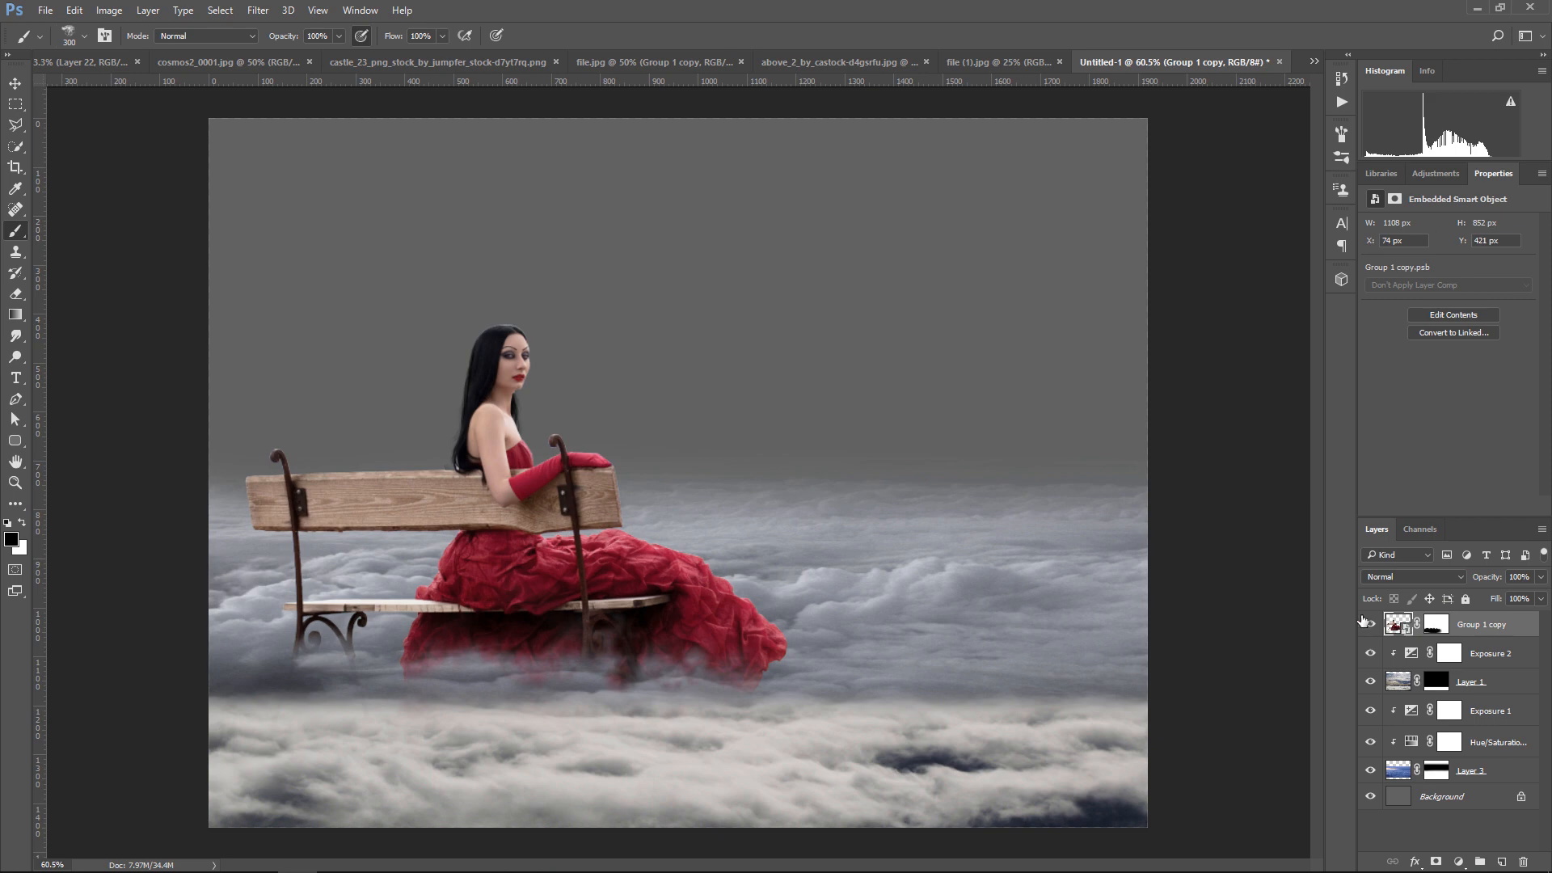
{"action": "left_click", "coordinate": [258, 9]}
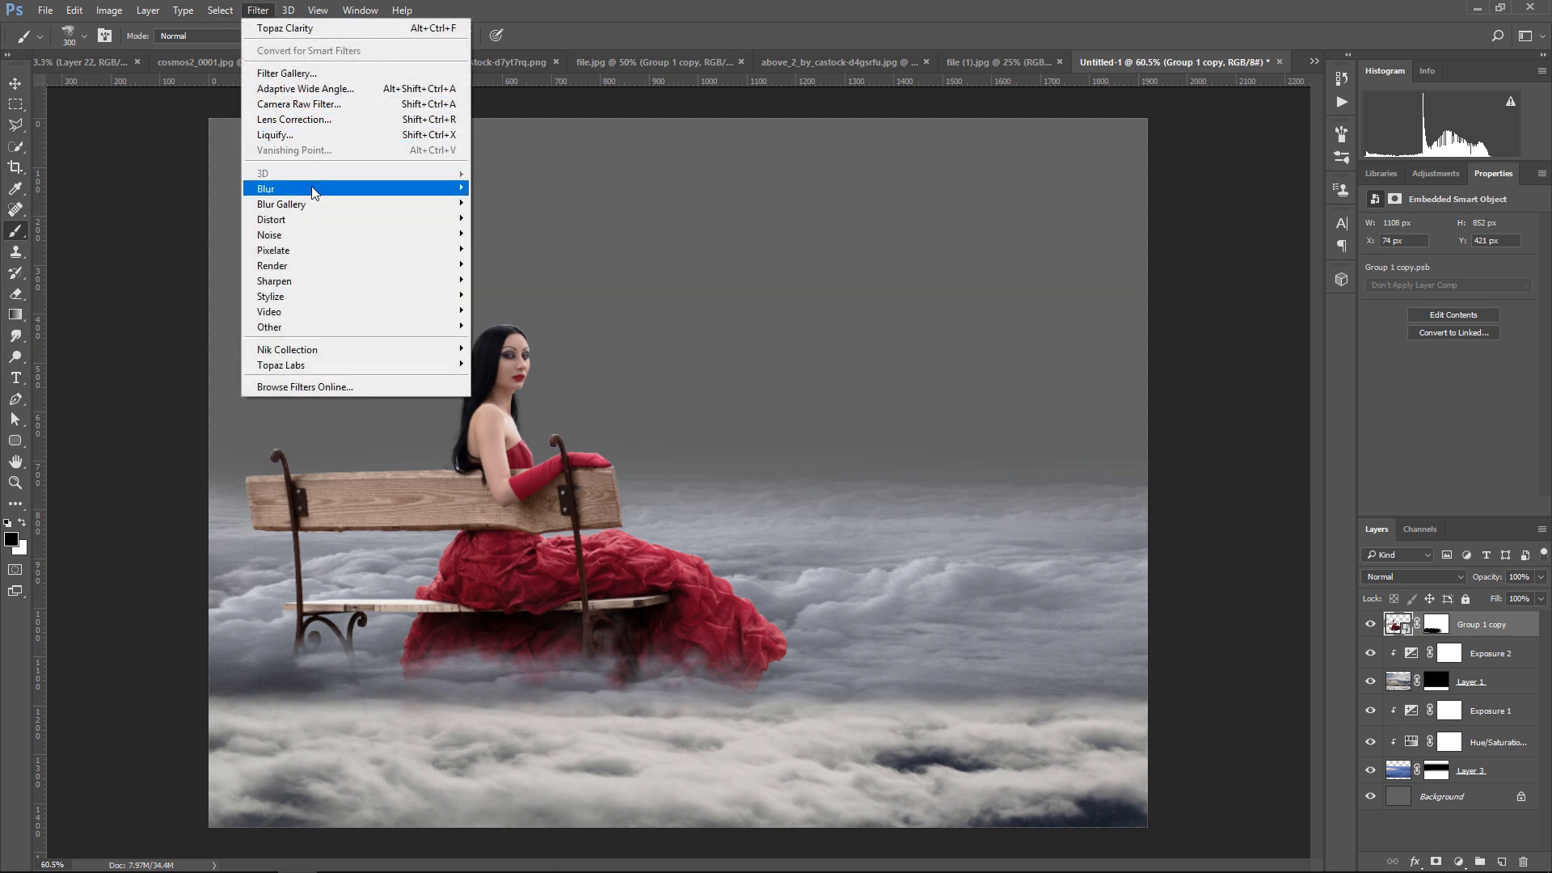
{"action": "left_click", "coordinate": [331, 110]}
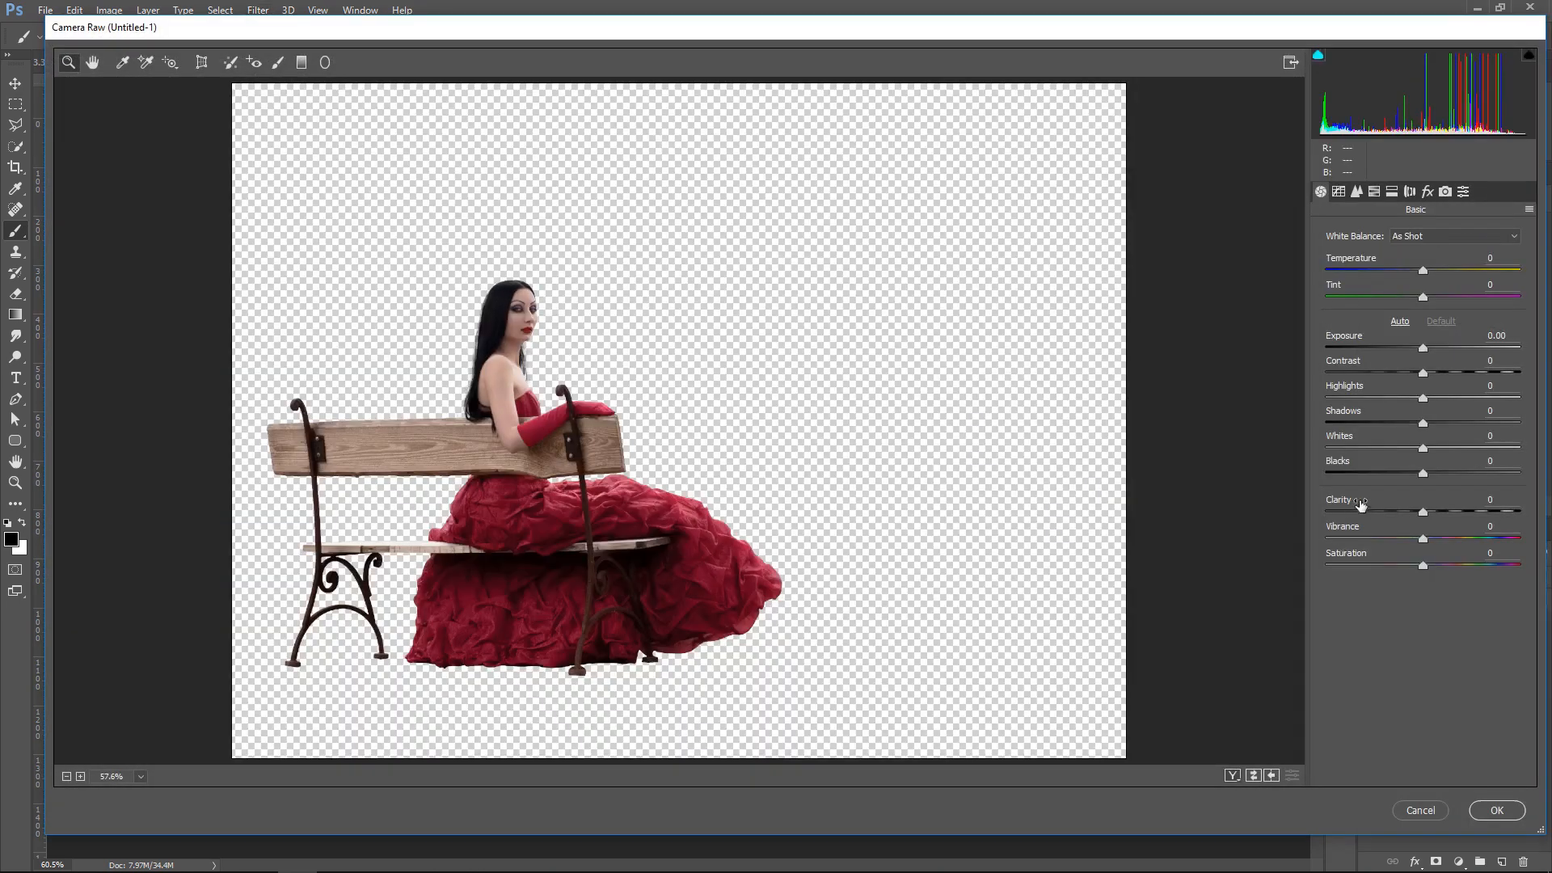
{"action": "left_click_drag", "start_coordinate": [1424, 512], "coordinate": [1381, 449]}
{"action": "left_click_drag", "start_coordinate": [1423, 423], "coordinate": [1381, 402]}
{"action": "left_click", "coordinate": [1495, 810]}
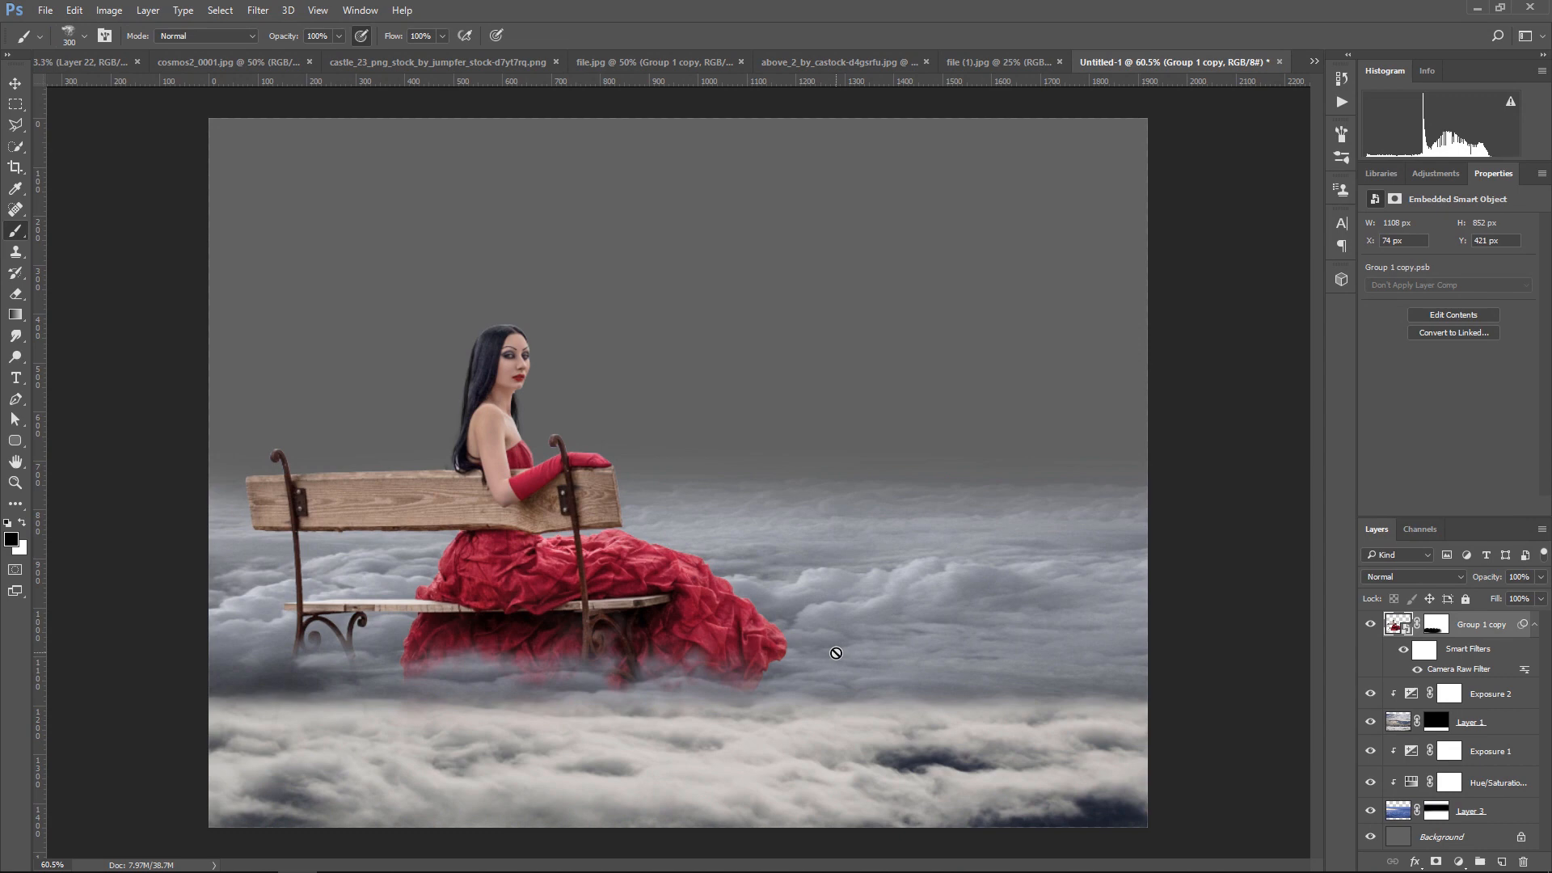
Group the cloud layers from Exposure 2 down to Layer 3, merge the group into one layer, and toggle its visibility to check it
{"action": "left_click", "coordinate": [15, 84]}
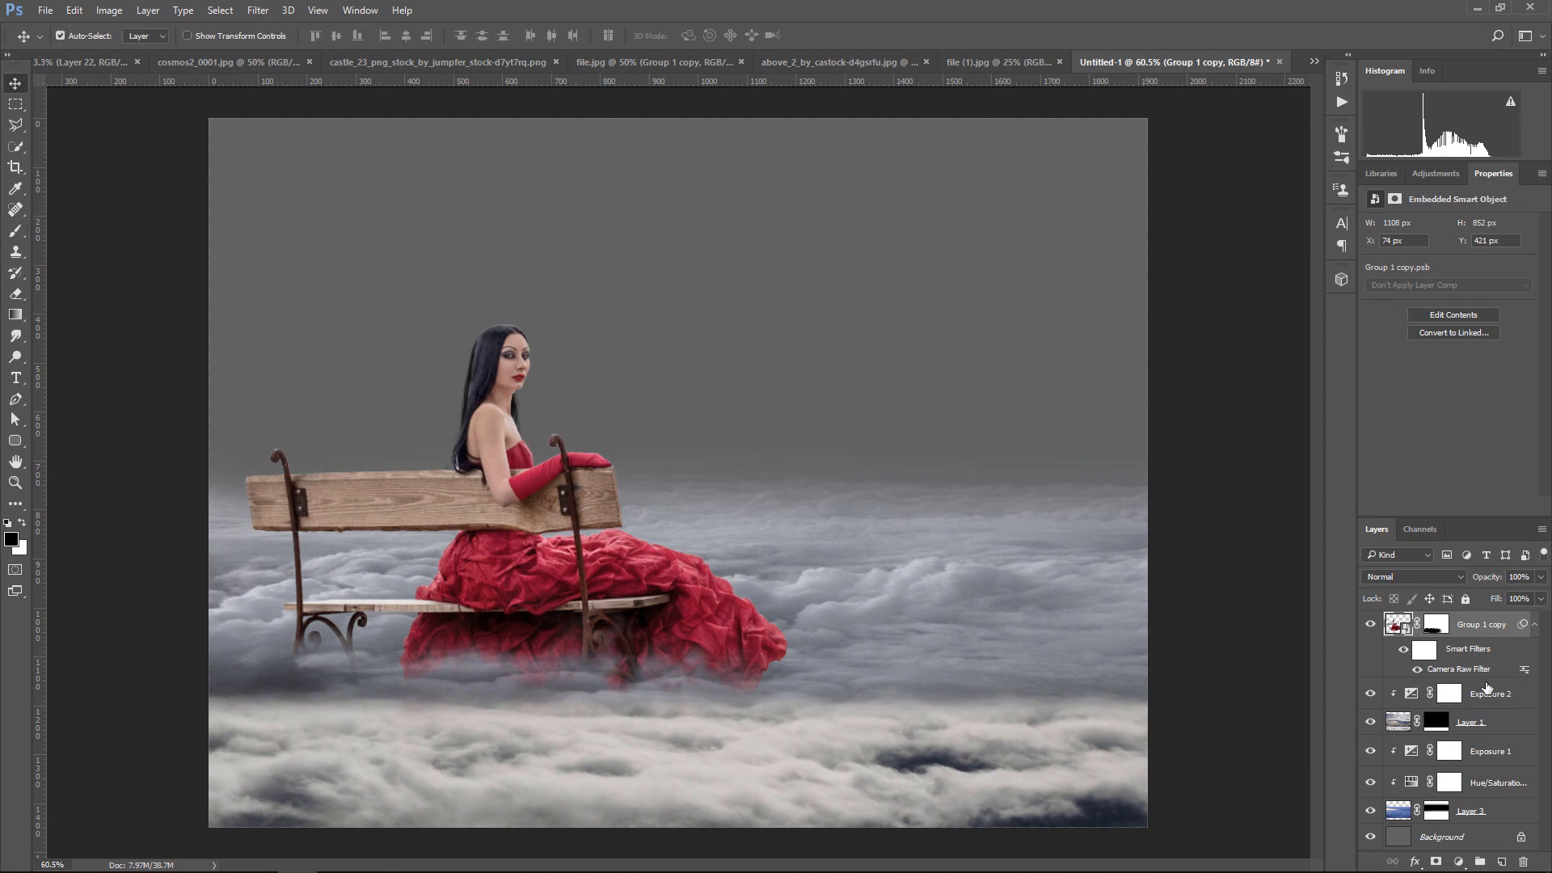
{"action": "left_click", "coordinate": [1511, 698]}
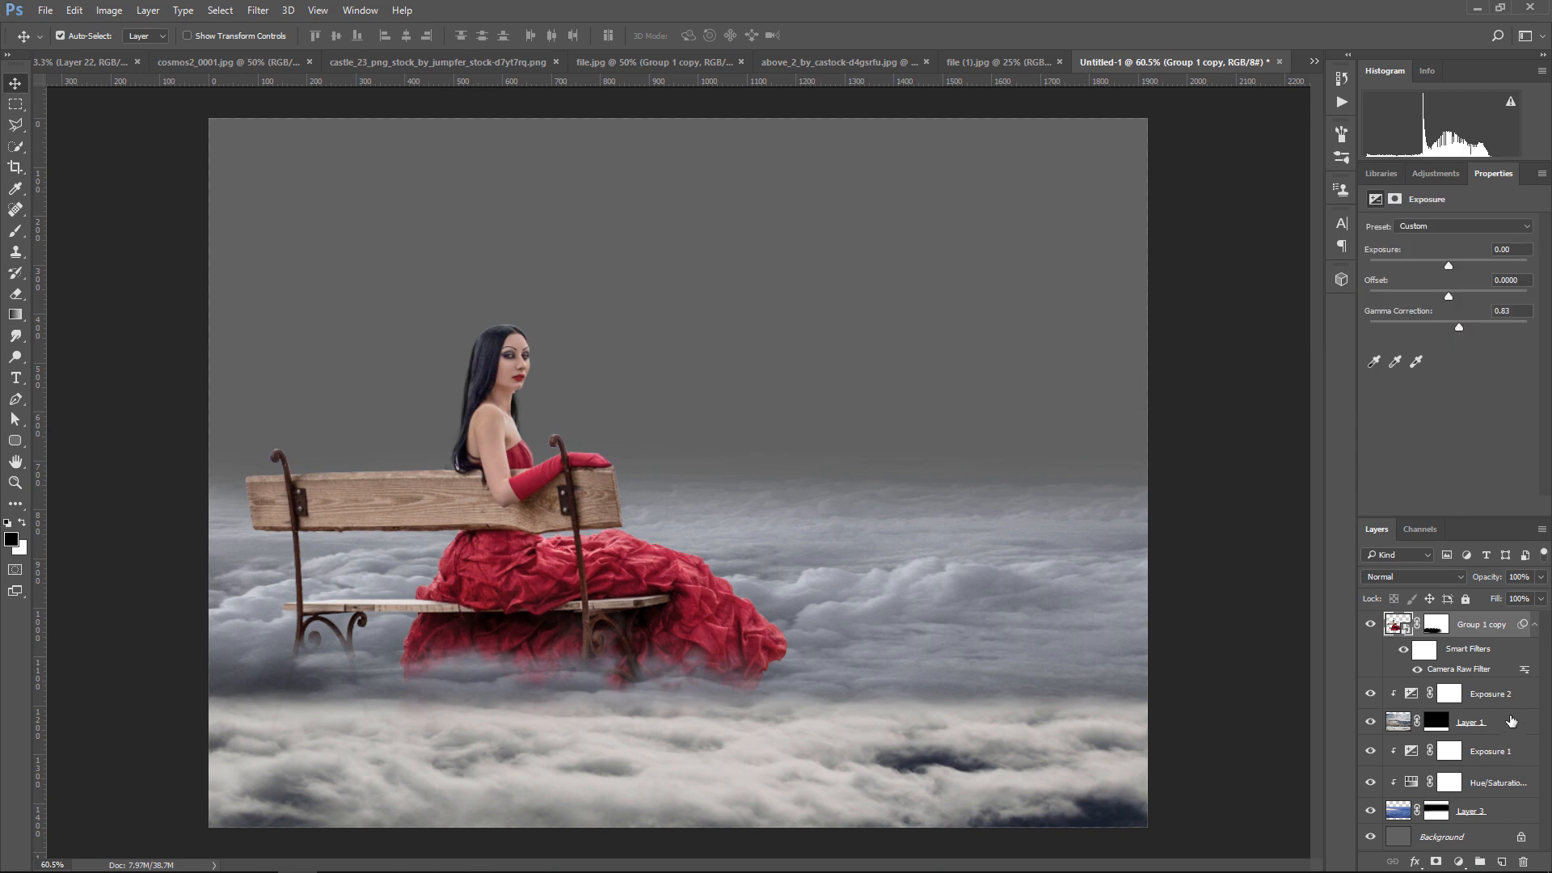
{"action": "left_click", "coordinate": [1509, 811], "text": "shift"}
{"action": "left_click", "coordinate": [1480, 862]}
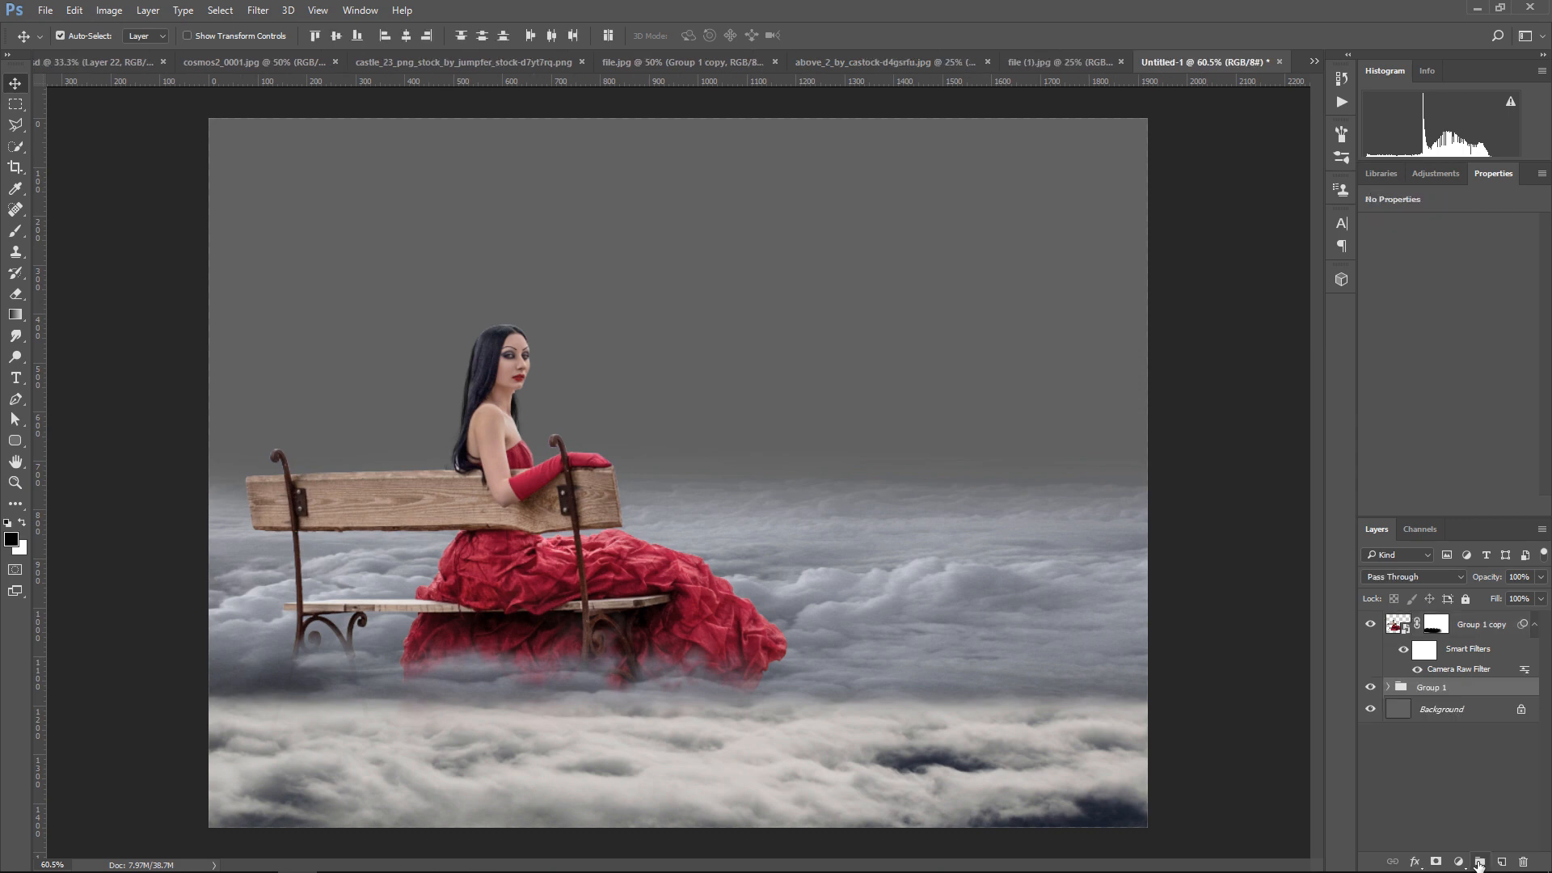
{"action": "right_click", "coordinate": [1506, 689]}
{"action": "left_click", "coordinate": [1451, 522]}
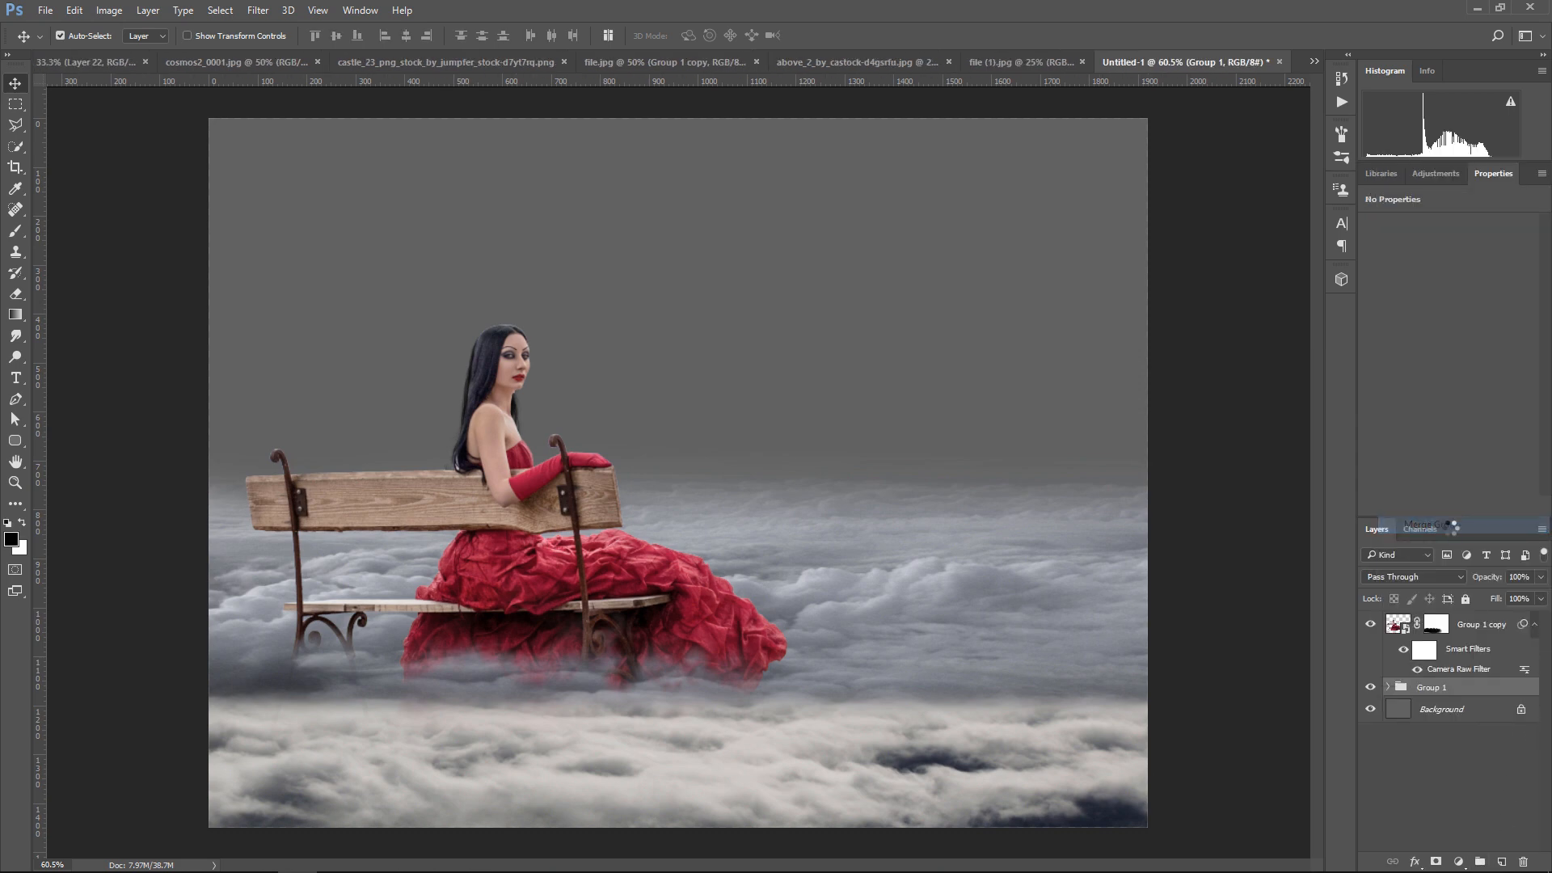
{"action": "left_click", "coordinate": [1370, 693]}
{"action": "left_click", "coordinate": [1370, 693]}
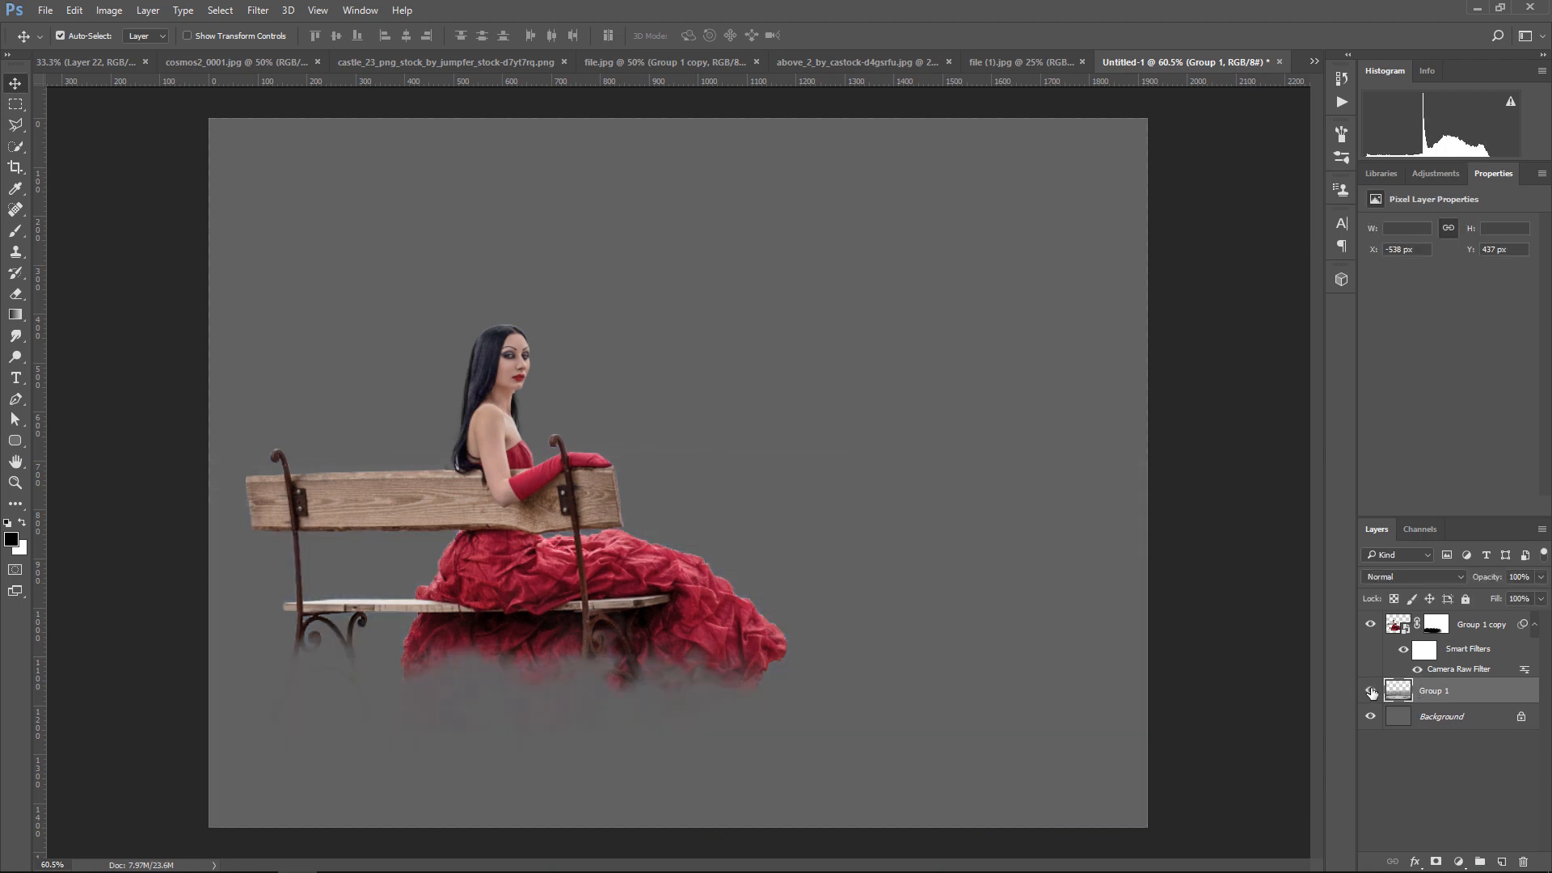
Apply a Camera Raw Filter to the merged clouds with Clarity +40, Blacks +40, Whites -27, Shadows +32 and Highlights -27
{"action": "left_click", "coordinate": [258, 10]}
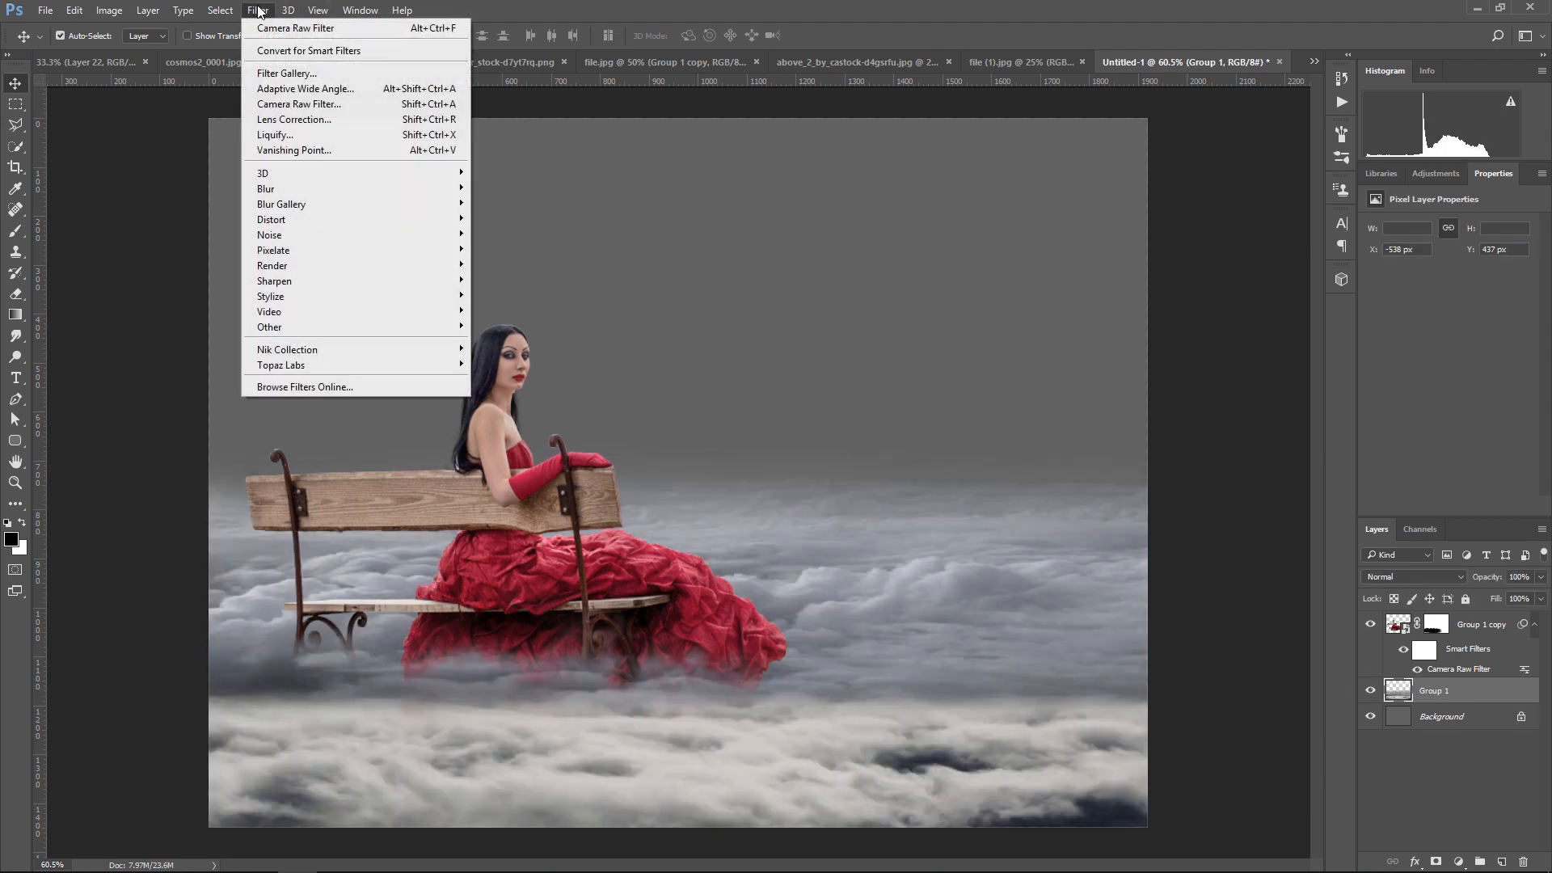
{"action": "left_click", "coordinate": [279, 103]}
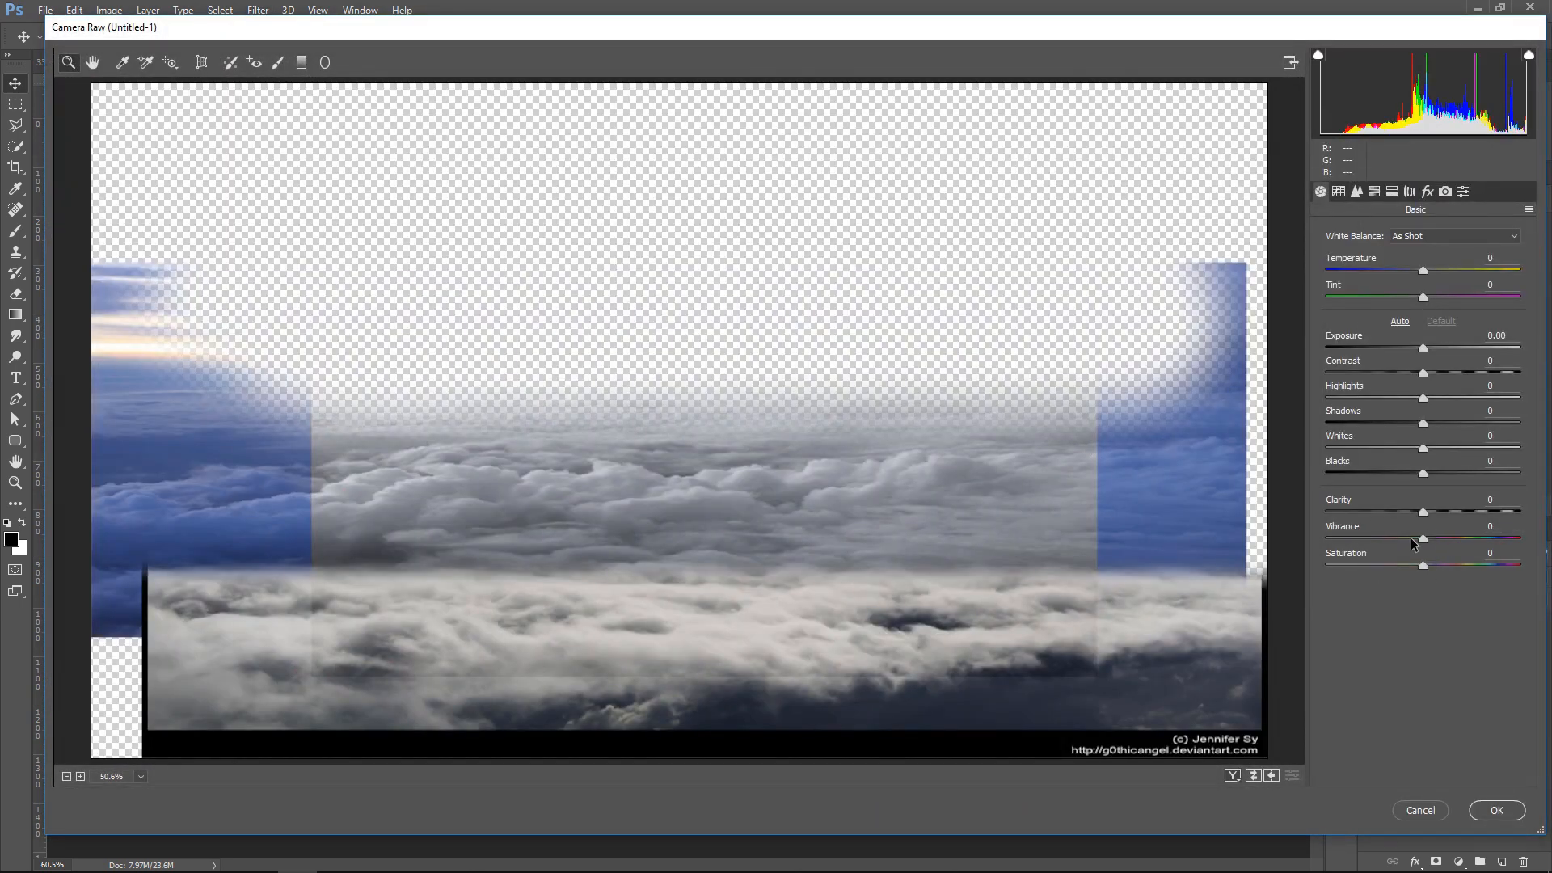
{"action": "left_click_drag", "start_coordinate": [1427, 511], "coordinate": [1461, 508]}
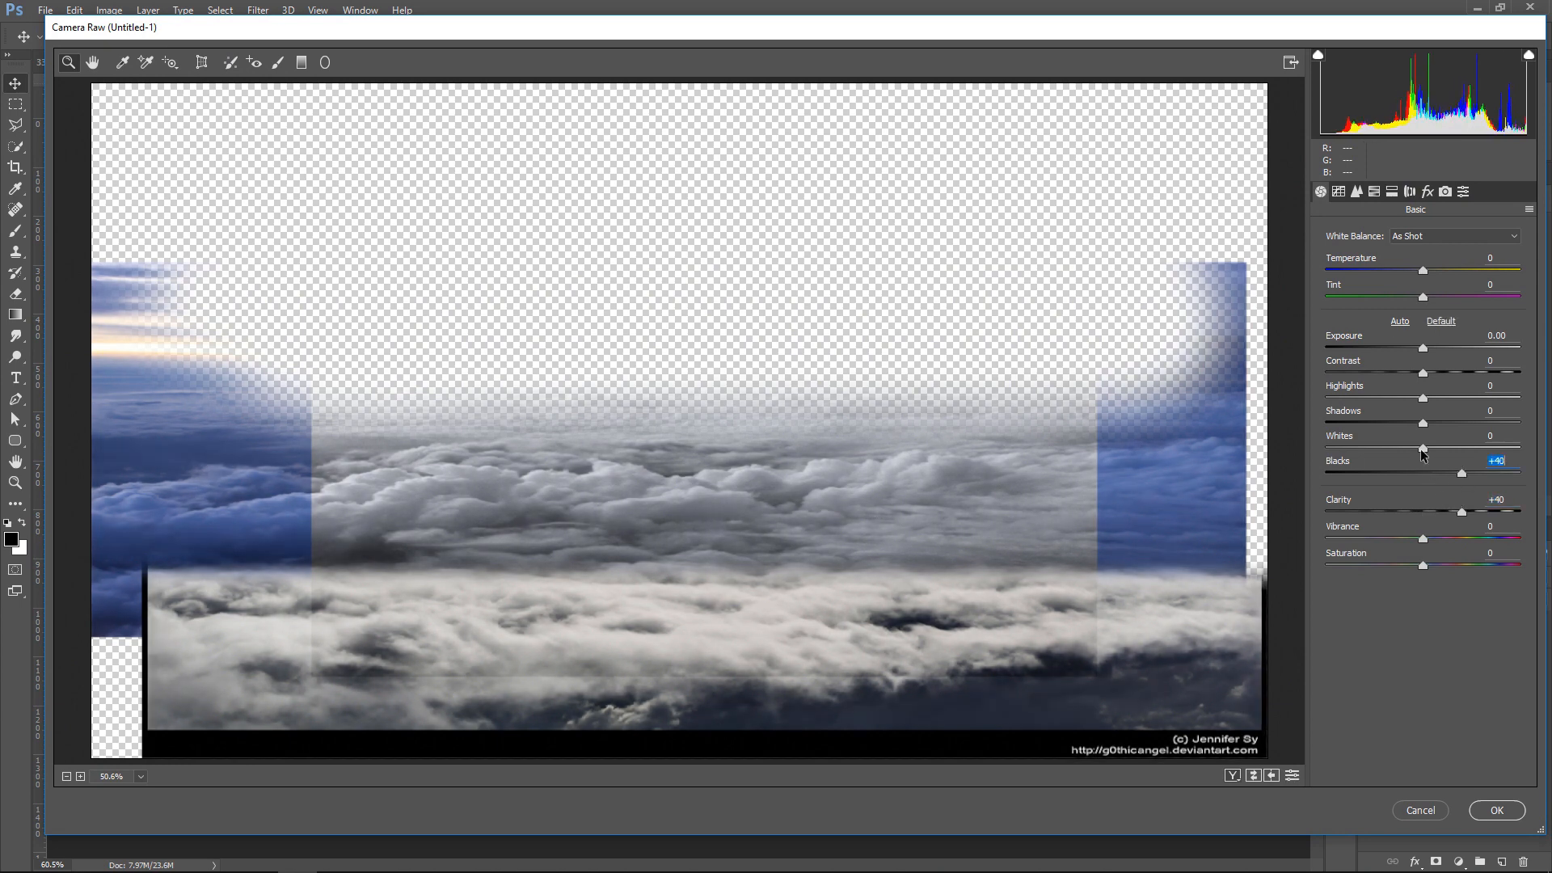
{"action": "left_click_drag", "start_coordinate": [1423, 448], "coordinate": [1398, 403]}
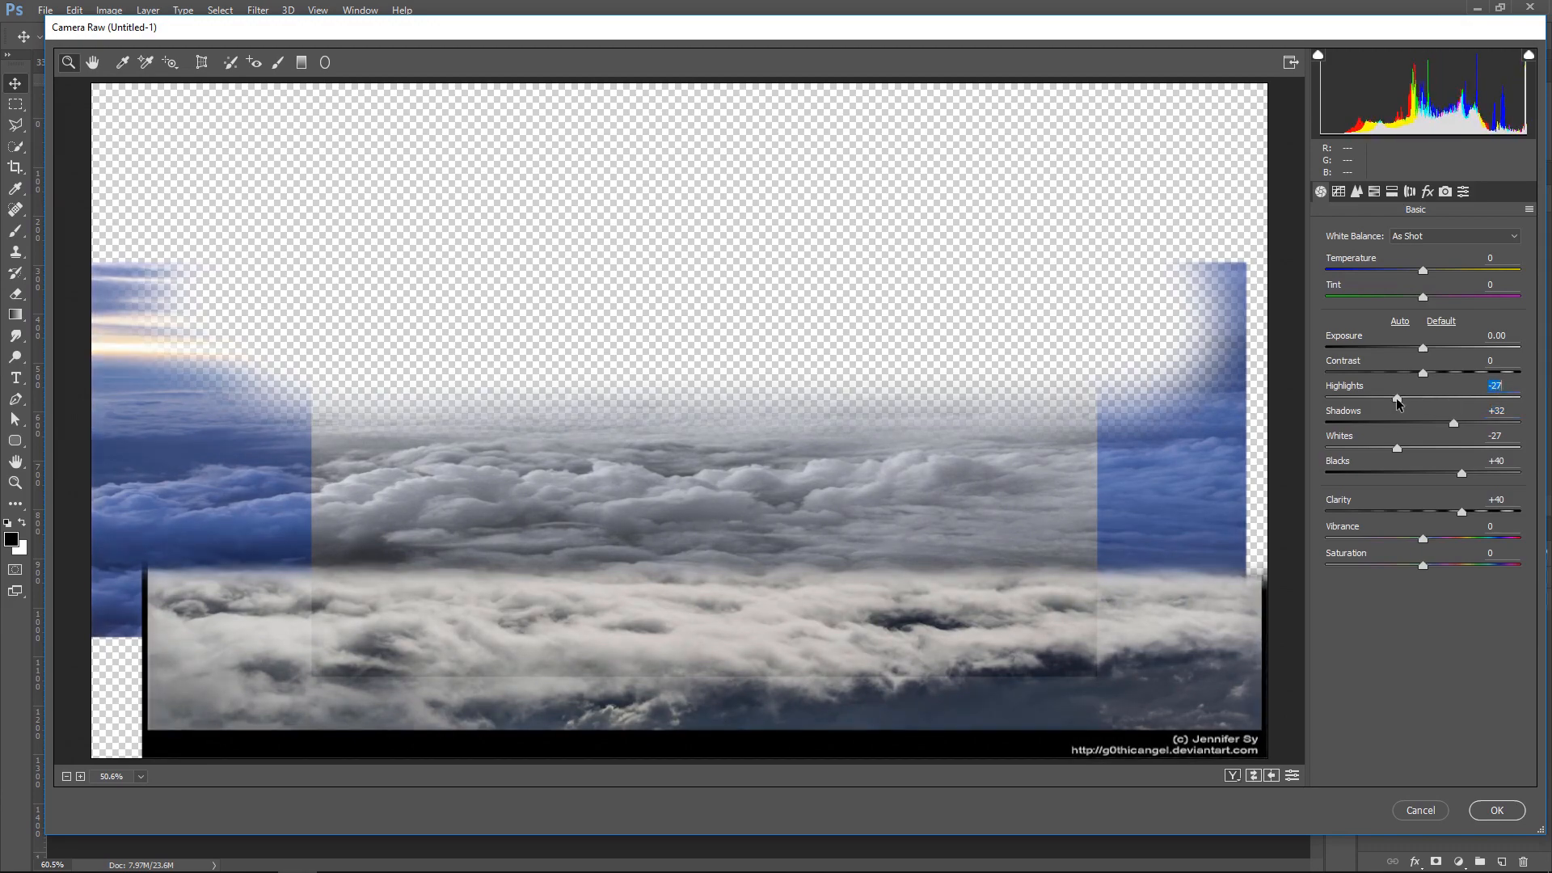
{"action": "left_click", "coordinate": [1497, 811]}
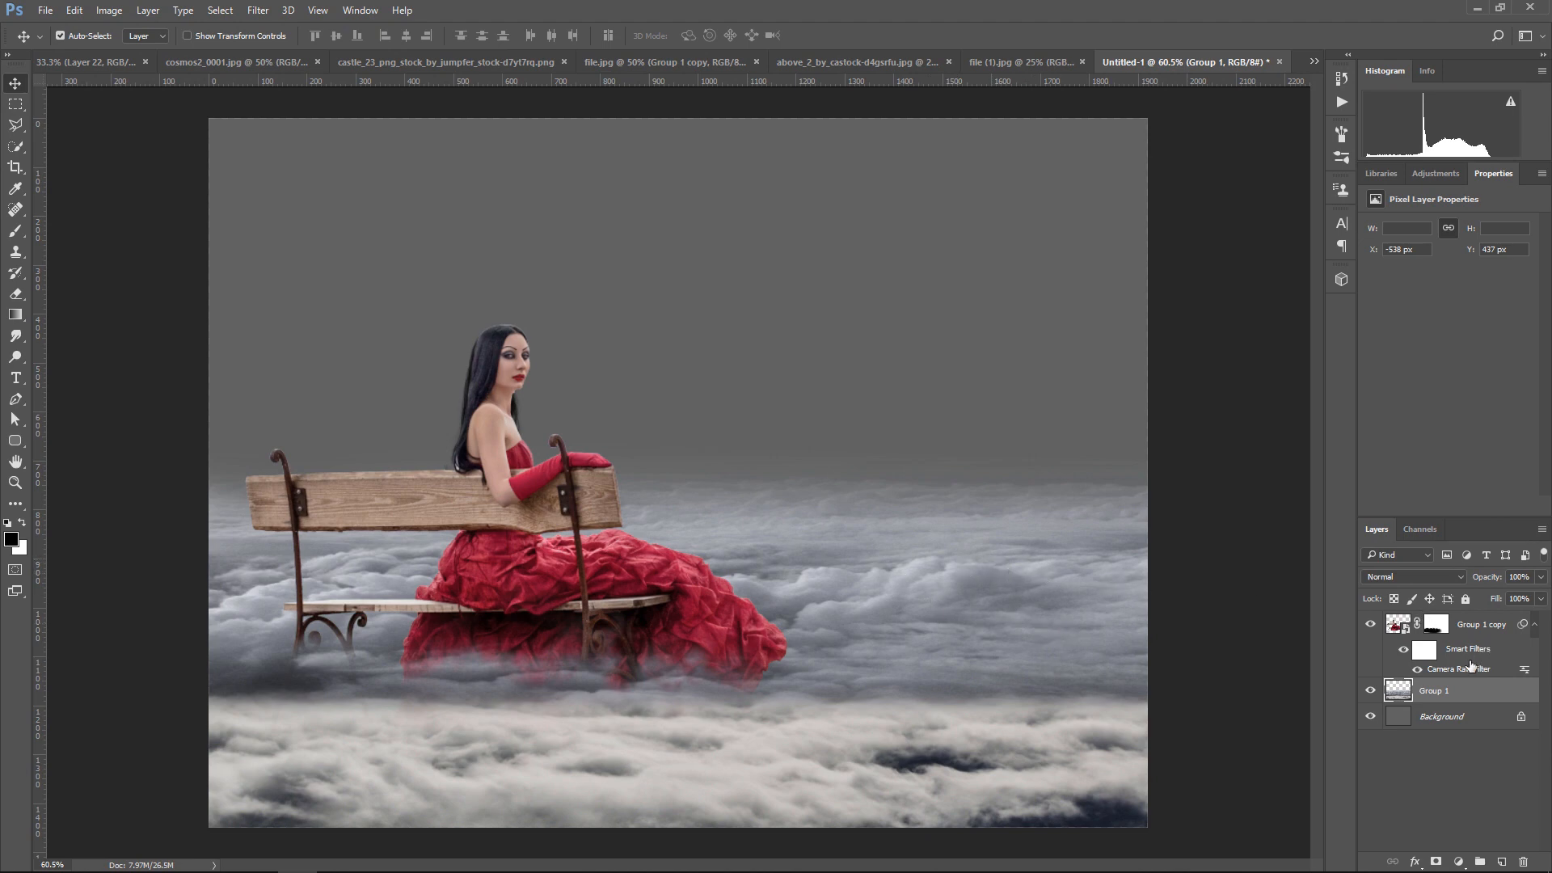
Copy the castle from its PNG file into Untitled-1 behind the woman, then scale it down and place it on the cloud horizon
{"action": "left_click", "coordinate": [603, 63]}
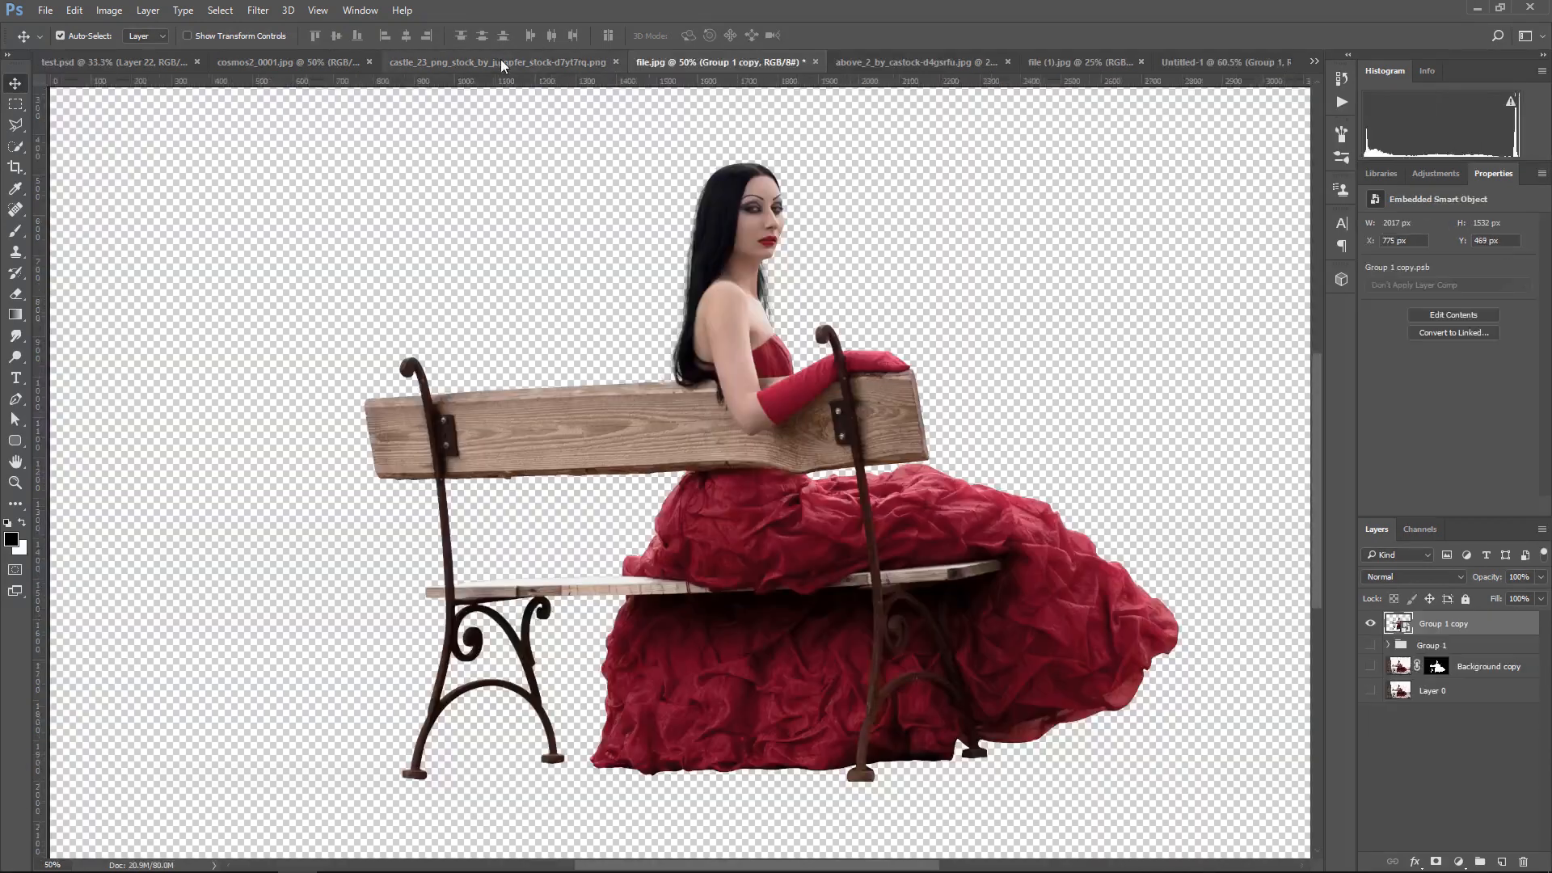
{"action": "left_click", "coordinate": [499, 60]}
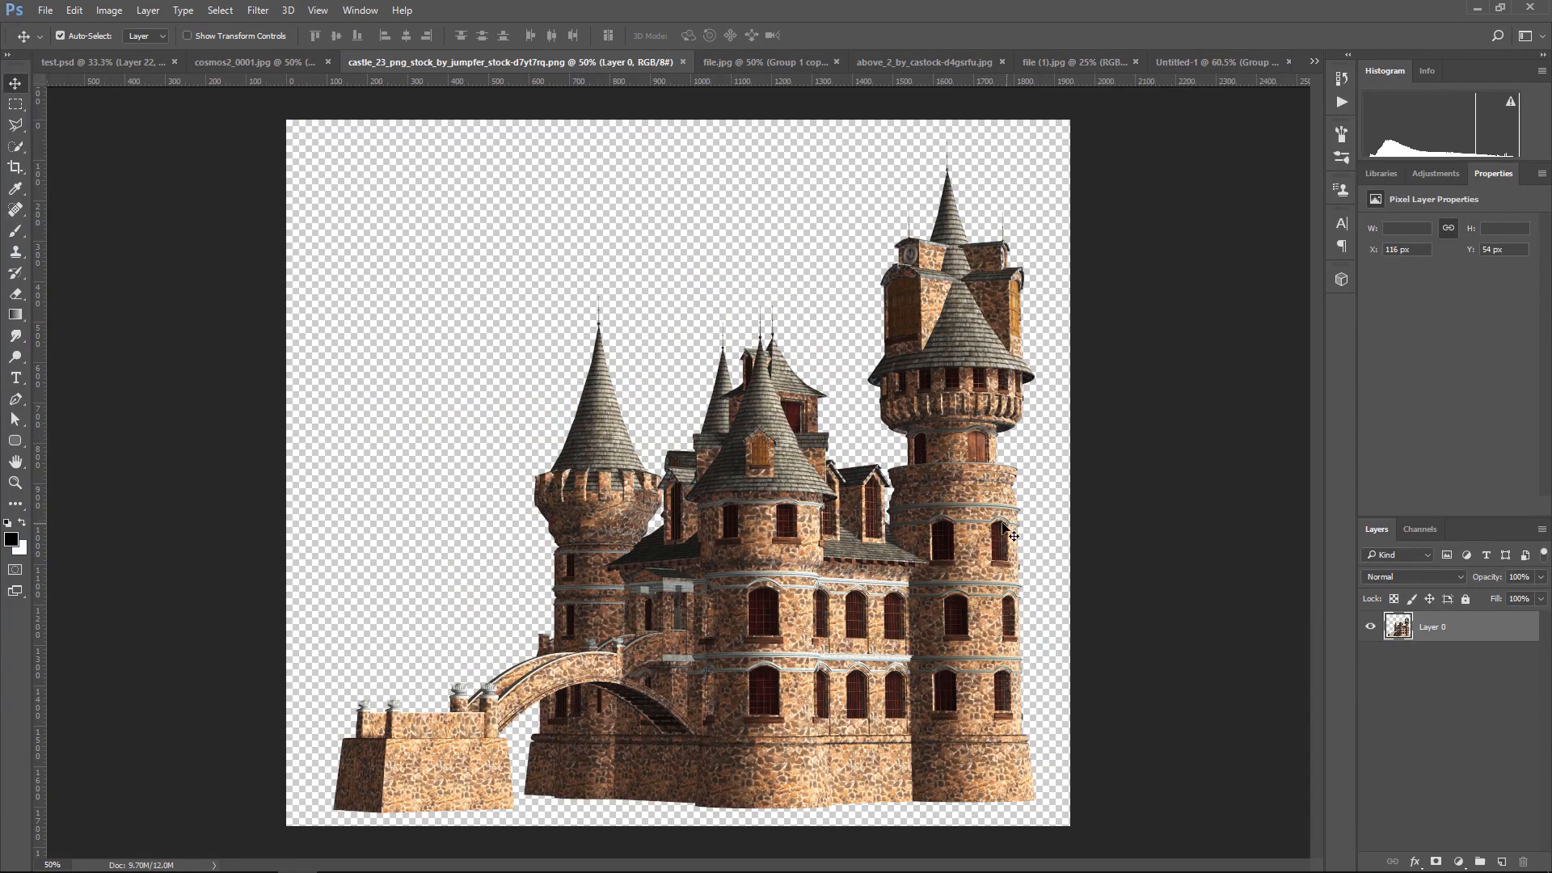
{"action": "left_click_drag", "start_coordinate": [1006, 531], "coordinate": [746, 662]}
{"action": "key", "text": "ctrl+t"}
{"action": "left_click_drag", "start_coordinate": [854, 245], "coordinate": [633, 437]}
{"action": "left_click_drag", "start_coordinate": [531, 627], "coordinate": [781, 378]}
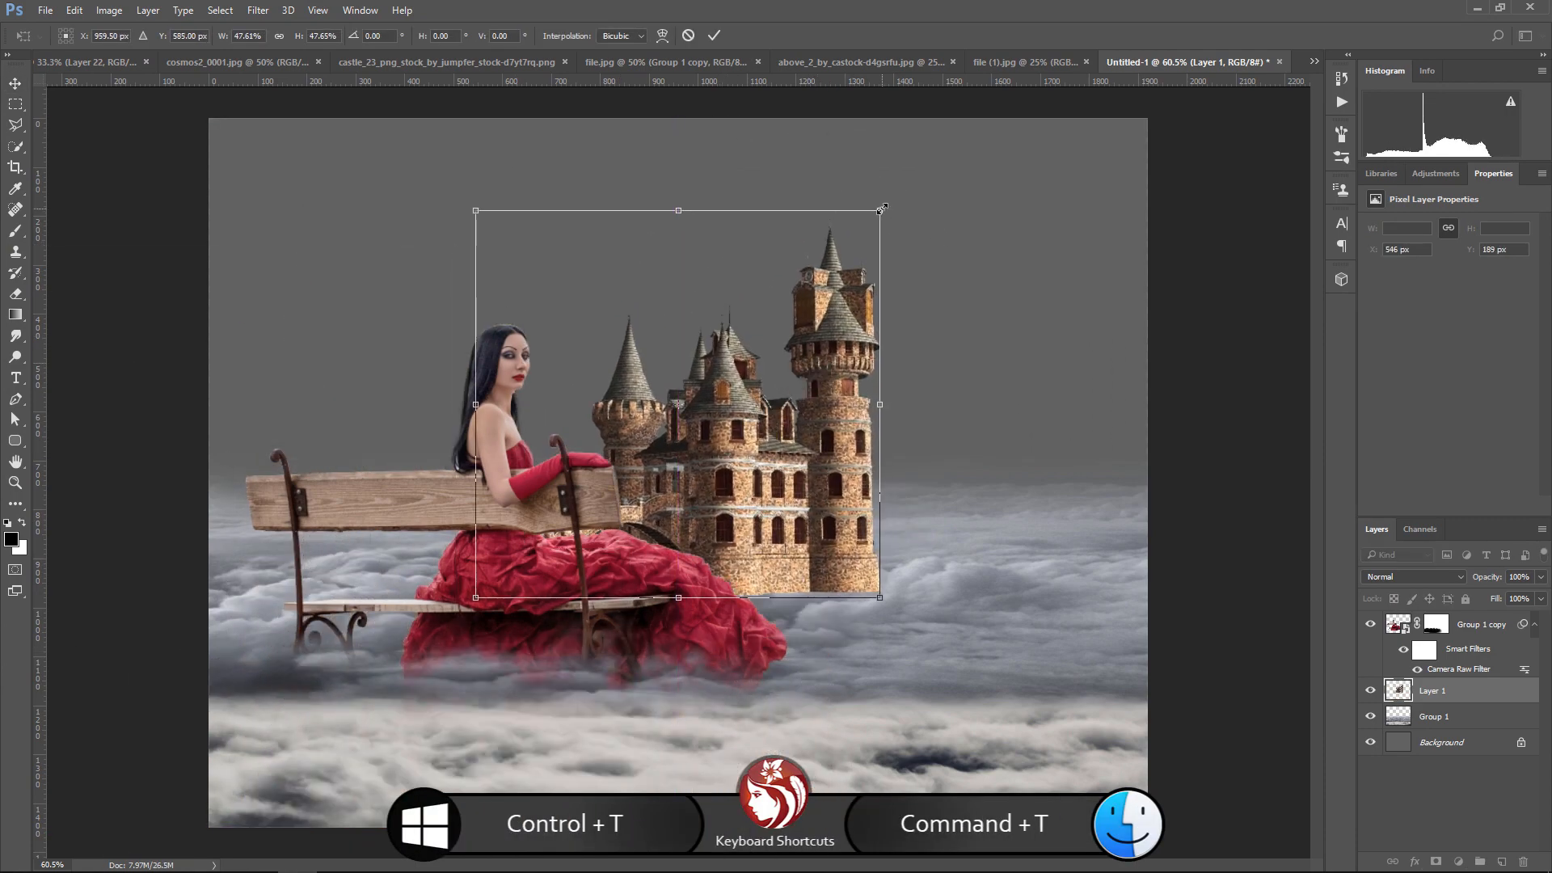
{"action": "left_click_drag", "start_coordinate": [882, 209], "coordinate": [847, 239]}
{"action": "left_click_drag", "start_coordinate": [720, 475], "coordinate": [786, 419]}
{"action": "key", "text": "Return"}
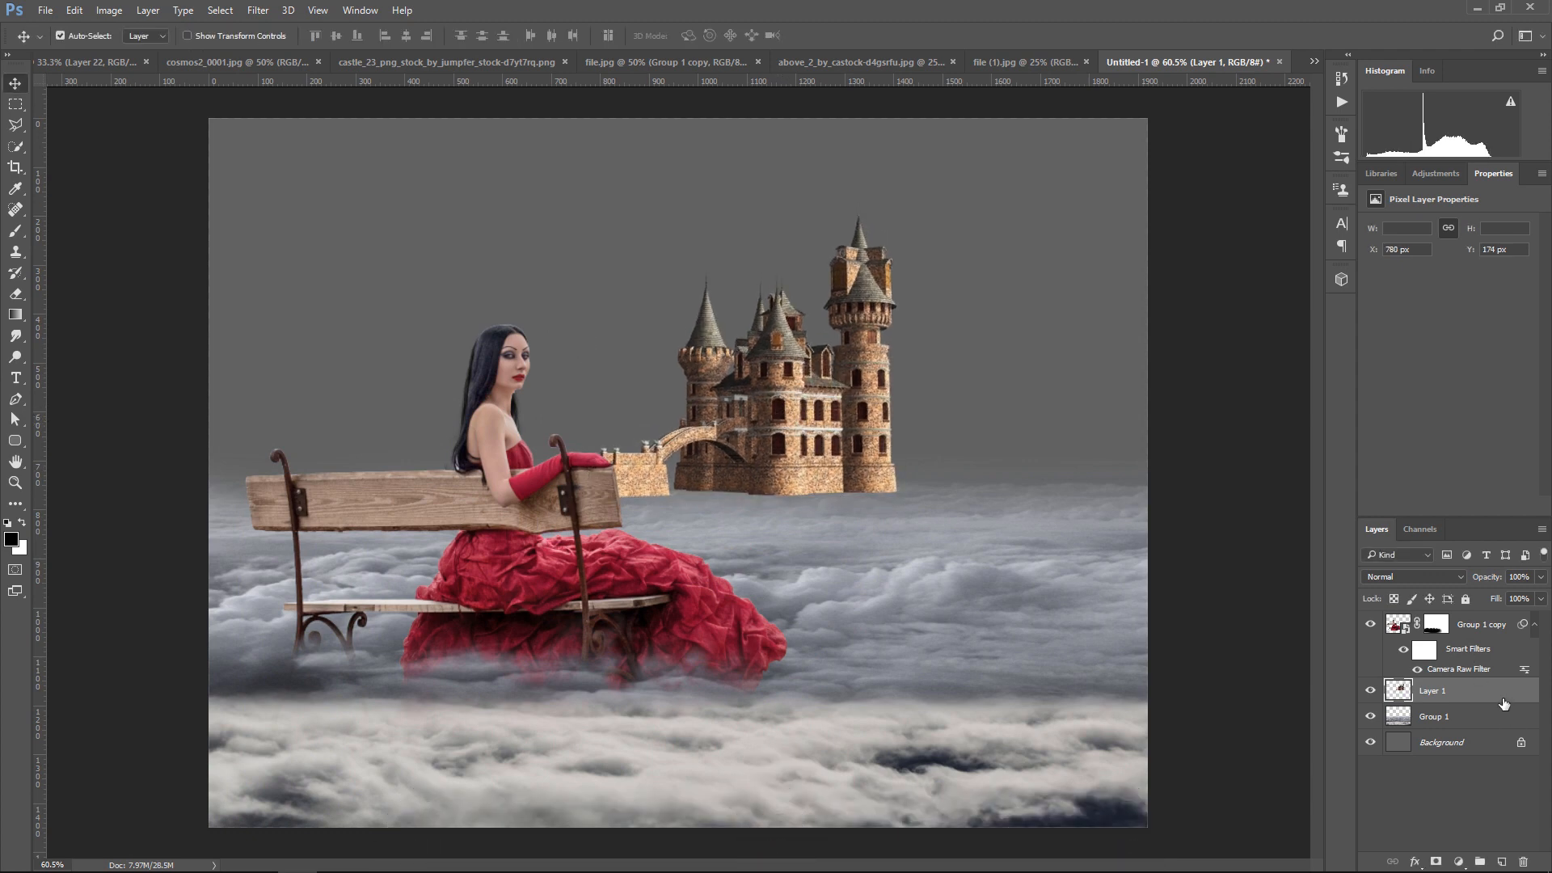
Duplicate the castle layer and flip the copy horizontally
{"action": "left_click_drag", "start_coordinate": [1503, 703], "coordinate": [1501, 861]}
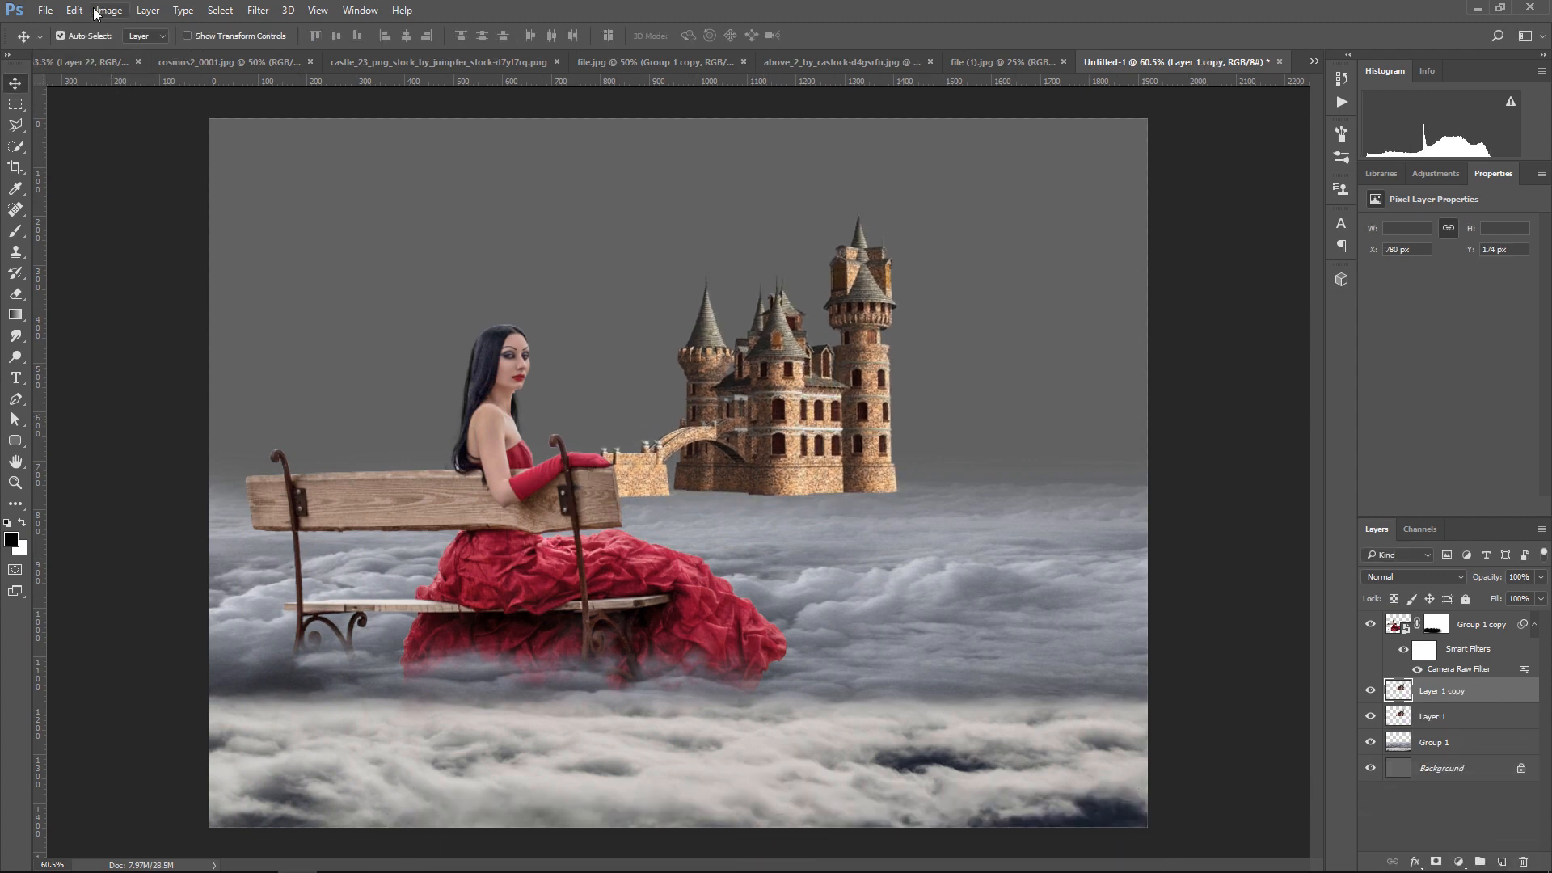
{"action": "left_click", "coordinate": [74, 10]}
{"action": "mouse_move", "coordinate": [166, 366]}
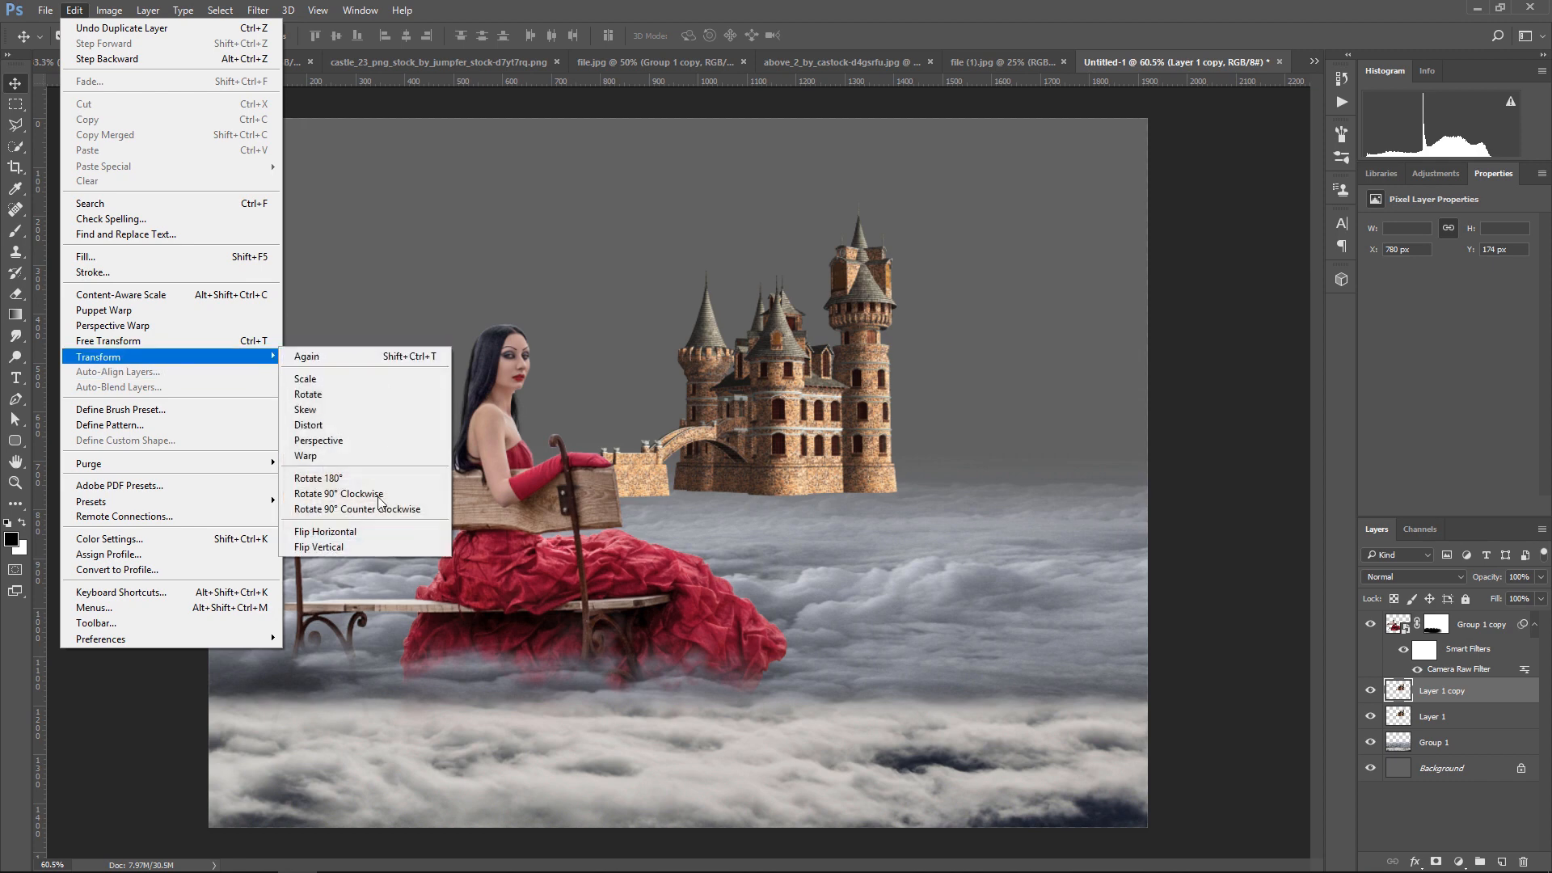
{"action": "left_click", "coordinate": [363, 532]}
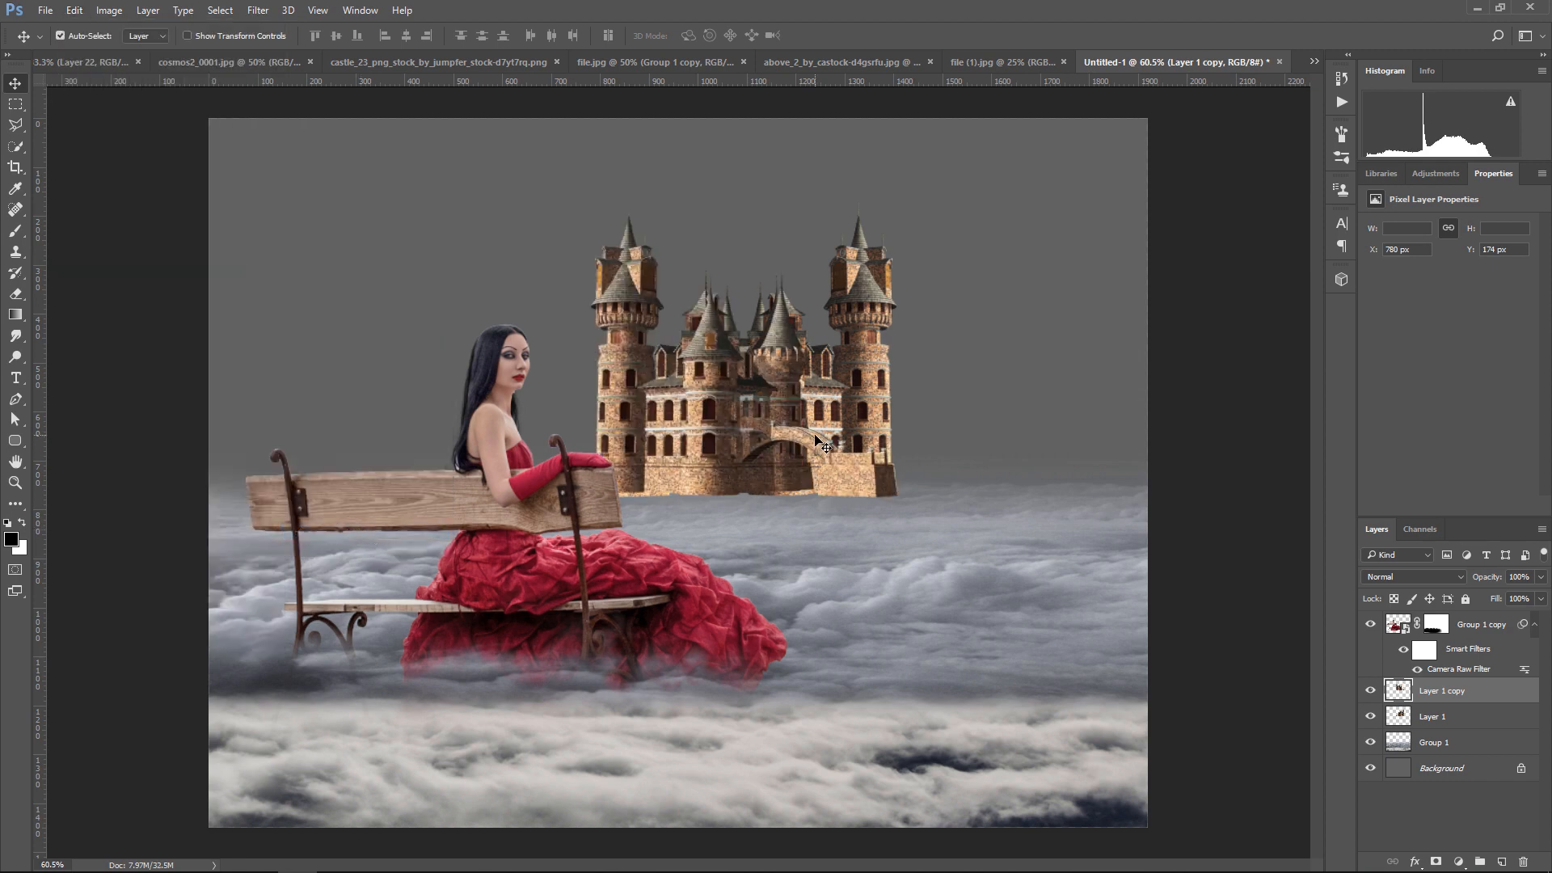
Shift the flipped castle copy sideways to X 1260 px so both halves form one symmetrical castle
{"action": "key", "text": "shift+Right"}
{"action": "key", "text": "shift+Right"}
{"action": "key", "text": "shift+Right"}
{"action": "key", "text": "shift+Right"}
{"action": "key", "text": "shift+Right"}
{"action": "key", "text": "shift+Right"}
{"action": "key", "text": "shift+Right"}
{"action": "key", "text": "shift+Right"}
{"action": "key", "text": "shift+Right"}
{"action": "key", "text": "shift+Right"}
{"action": "key", "text": "shift+Right"}
{"action": "key", "text": "shift+Right"}
{"action": "key", "text": "shift+Right"}
{"action": "key", "text": "shift+Right"}
{"action": "key", "text": "shift+Right"}
{"action": "key", "text": "shift+Right"}
{"action": "key", "text": "shift+Right"}
{"action": "key", "text": "shift+Right"}
{"action": "key", "text": "shift+Right"}
{"action": "key", "text": "shift+Right"}
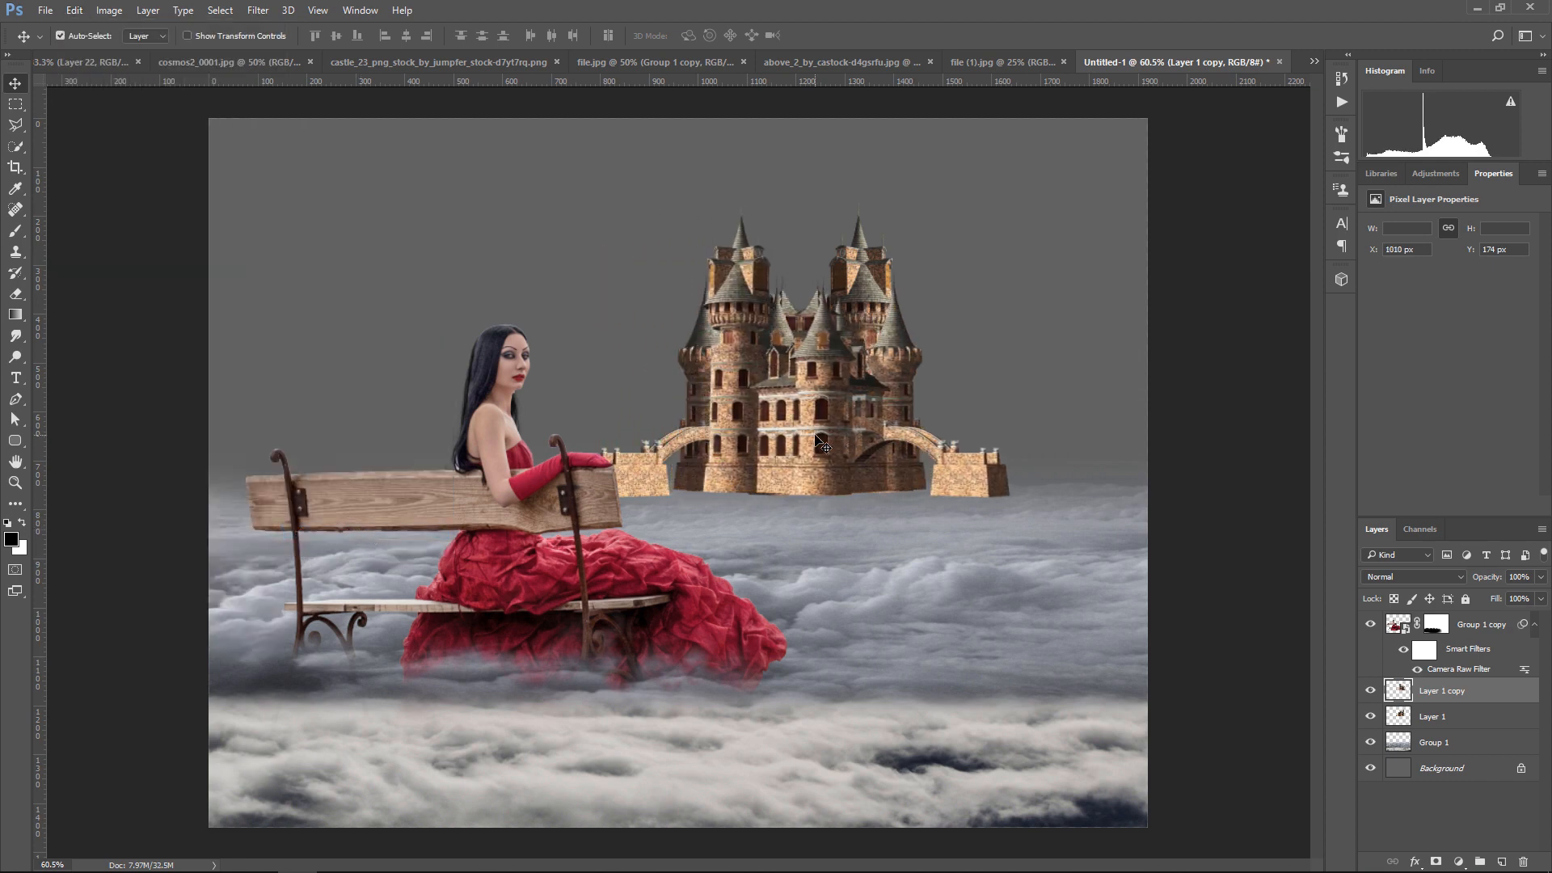
{"action": "key", "text": "shift+Right"}
{"action": "key", "text": "shift+Right"}
{"action": "key", "text": "shift+Right"}
{"action": "key", "text": "shift+Right"}
{"action": "key", "text": "shift+Right"}
{"action": "key", "text": "shift+Right"}
{"action": "key", "text": "shift+Right"}
{"action": "key", "text": "shift+Right"}
{"action": "key", "text": "shift+Right"}
{"action": "key", "text": "shift+Right"}
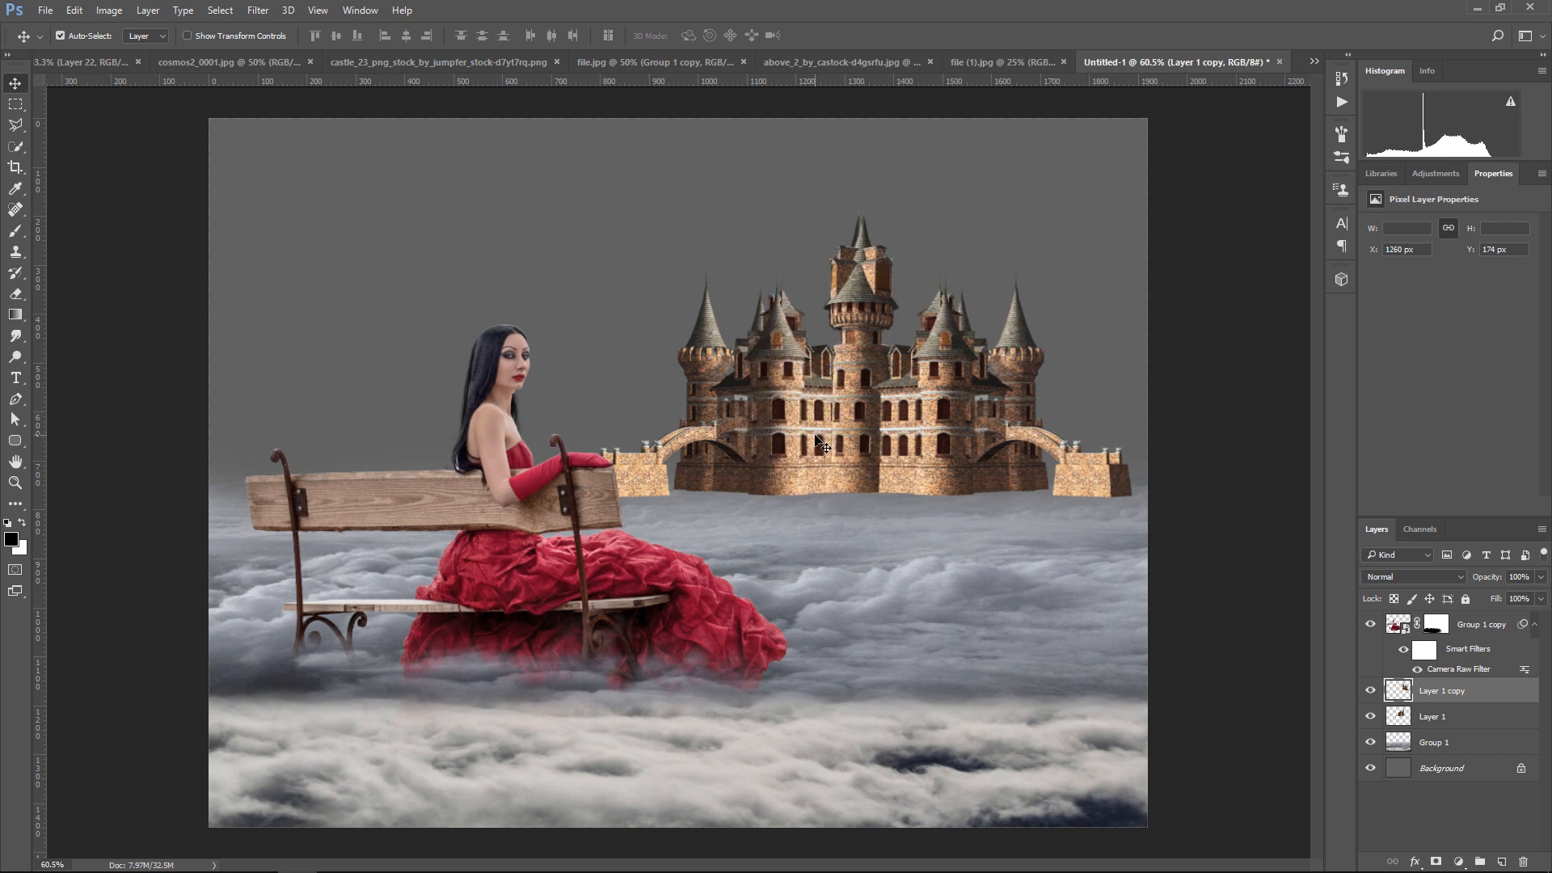
Add a mask to the castle copy and paint black with a soft round brush over the overlapping central tower
{"action": "left_click", "coordinate": [1436, 862]}
{"action": "left_click", "coordinate": [18, 232]}
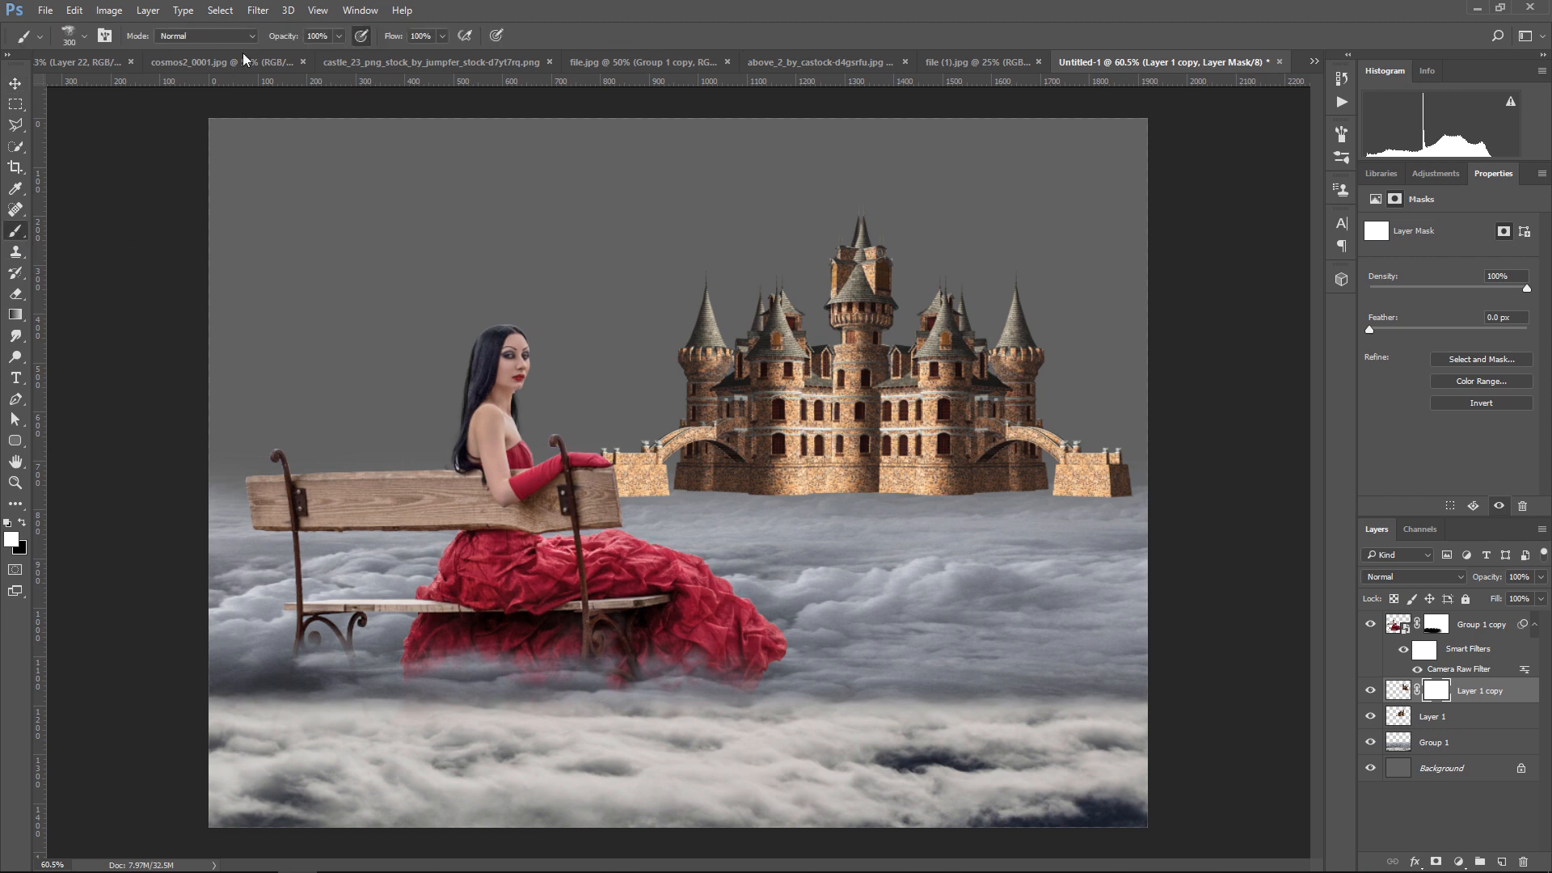
{"action": "left_click", "coordinate": [71, 32]}
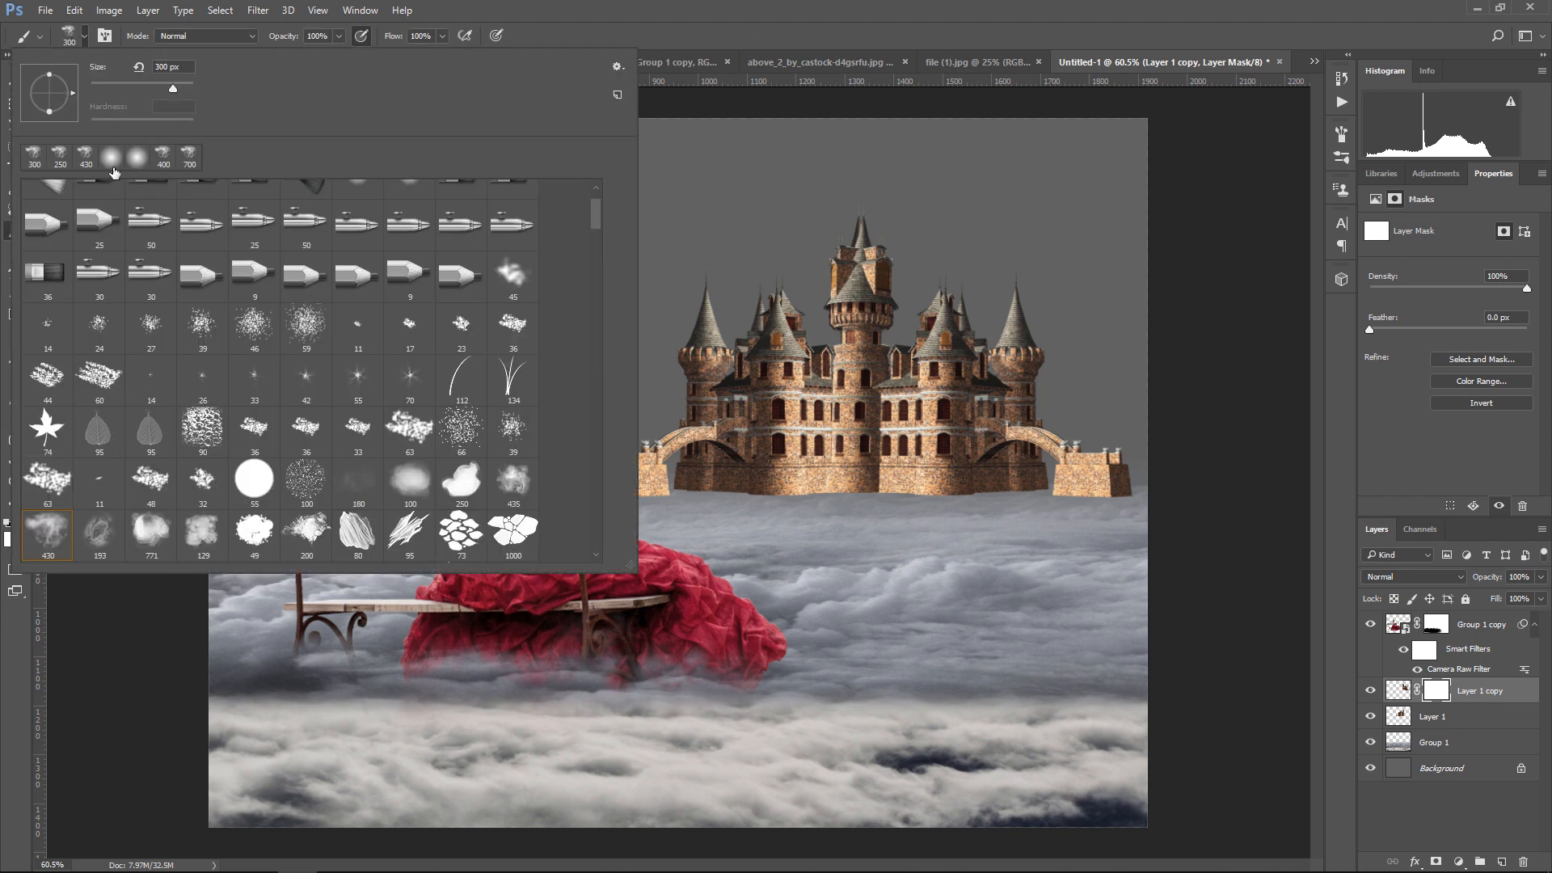
{"action": "left_click", "coordinate": [112, 161]}
{"action": "left_click", "coordinate": [604, 5]}
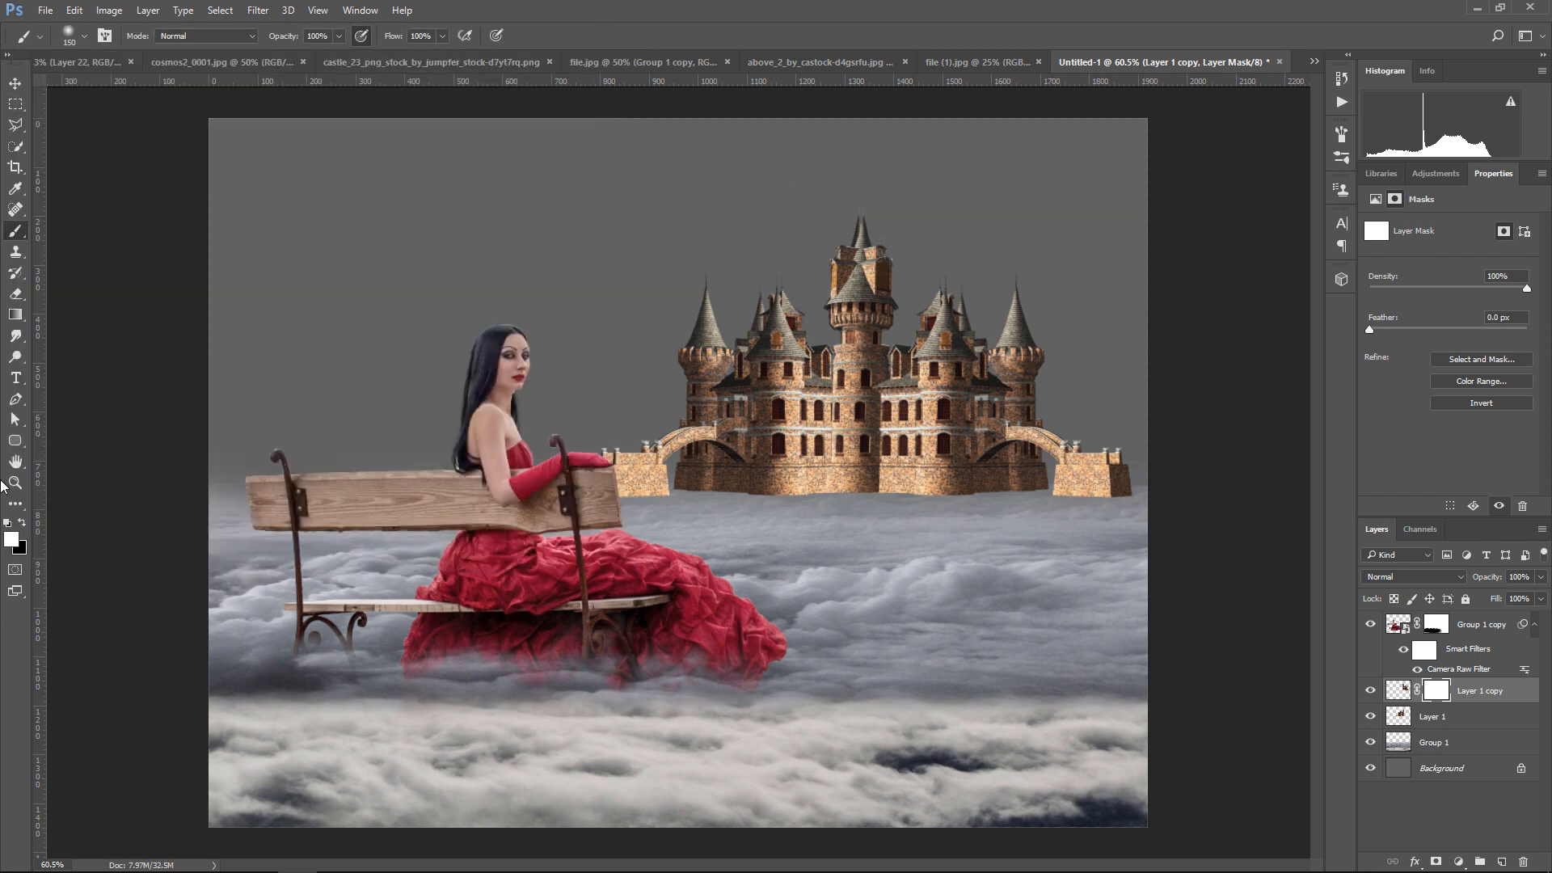
{"action": "left_click", "coordinate": [24, 524]}
{"action": "mouse_move", "coordinate": [856, 202]}
{"action": "left_mouse_down"}
{"action": "mouse_move", "coordinate": [852, 279]}
{"action": "mouse_move", "coordinate": [871, 308]}
{"action": "mouse_move", "coordinate": [845, 316]}
{"action": "mouse_move", "coordinate": [865, 329]}
{"action": "mouse_move", "coordinate": [857, 341]}
{"action": "left_mouse_up"}
{"action": "key", "text": "bracketleft"}
{"action": "key", "text": "bracketleft"}
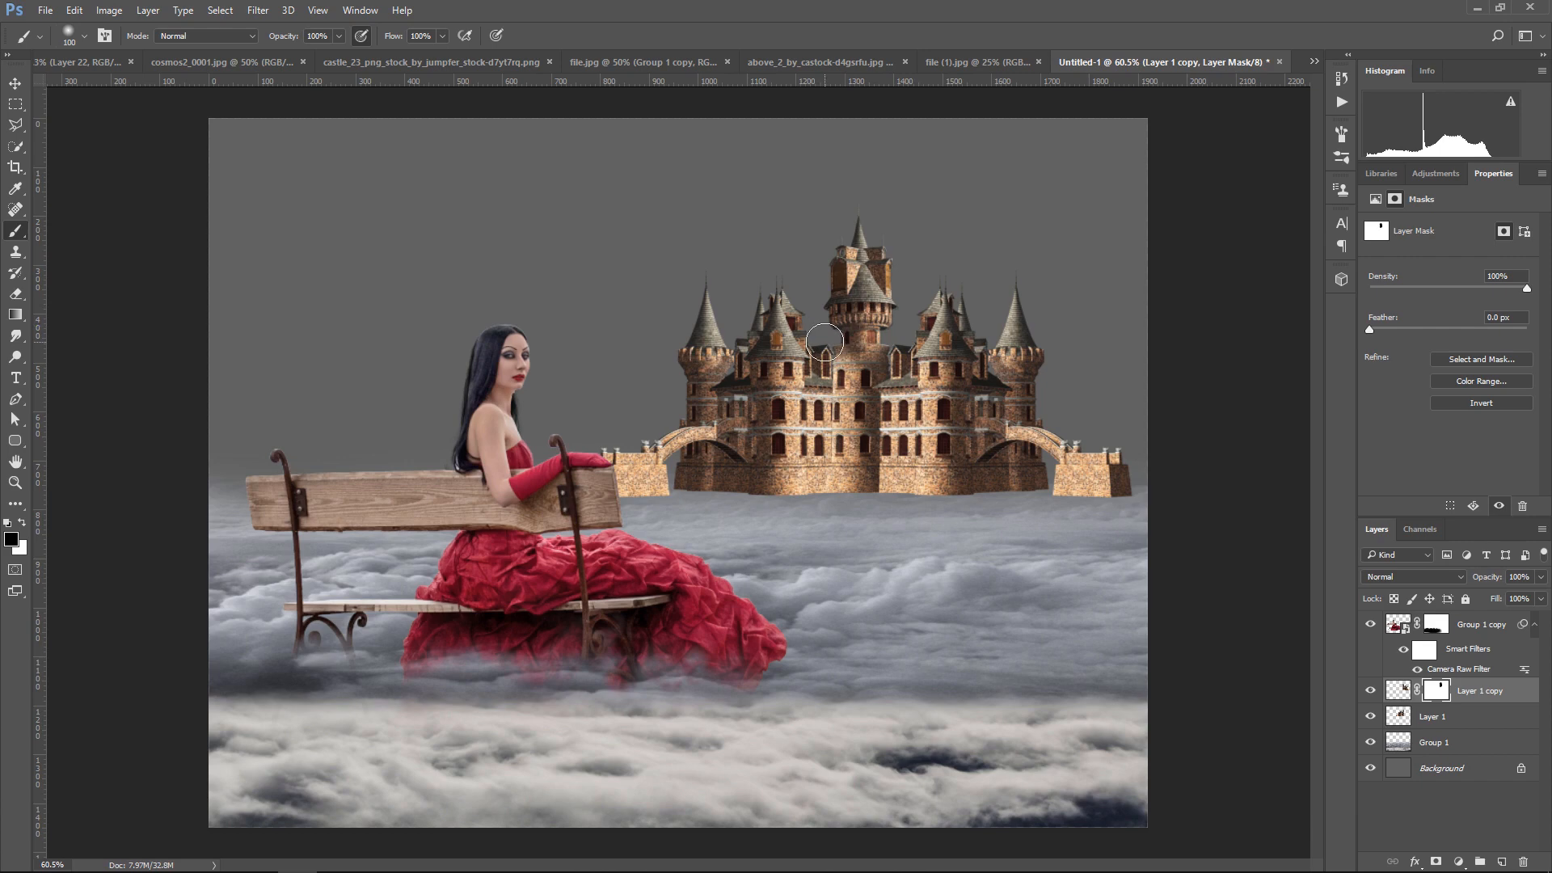
{"action": "key", "text": "bracketright"}
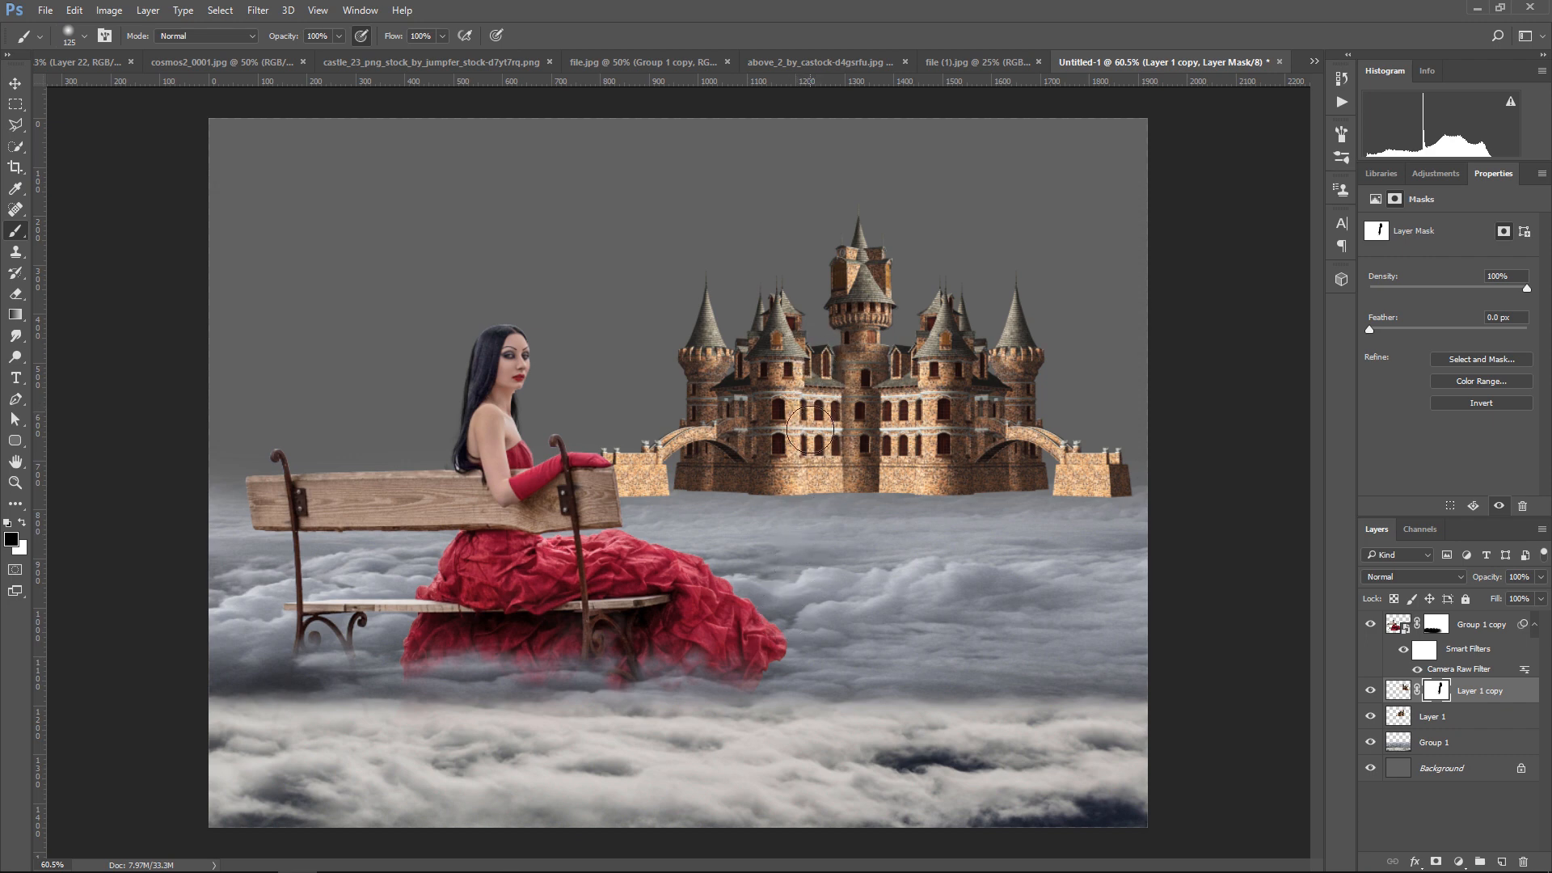
Merge the masked castle copy and the original castle layer into one layer
{"action": "left_click", "coordinate": [17, 84]}
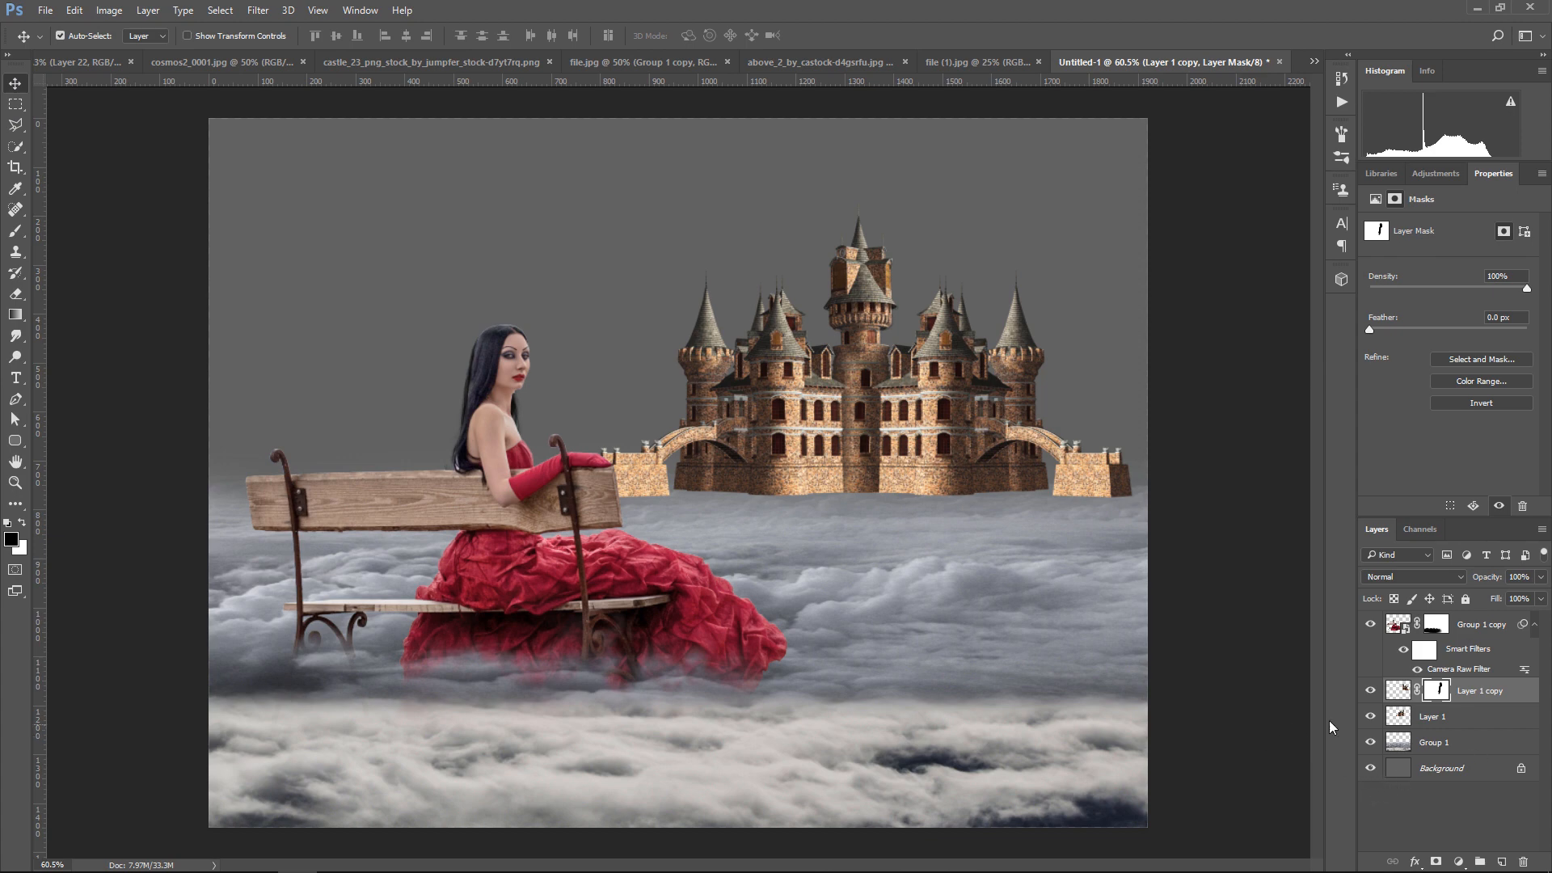
{"action": "left_click", "coordinate": [1479, 718], "text": "ctrl"}
{"action": "right_click", "coordinate": [1477, 713]}
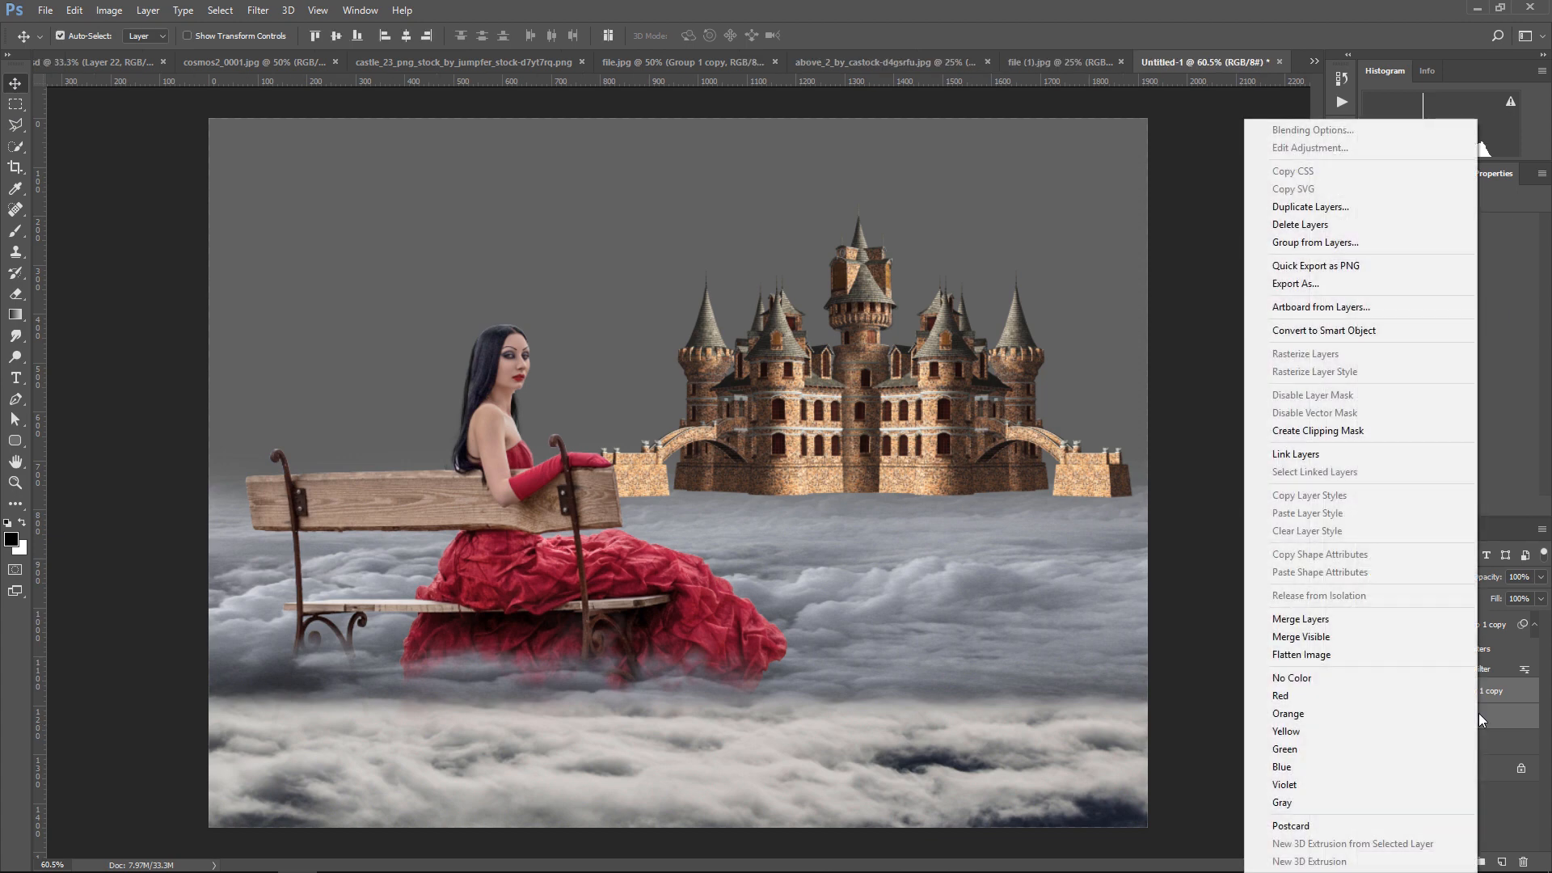
{"action": "left_click", "coordinate": [1359, 620]}
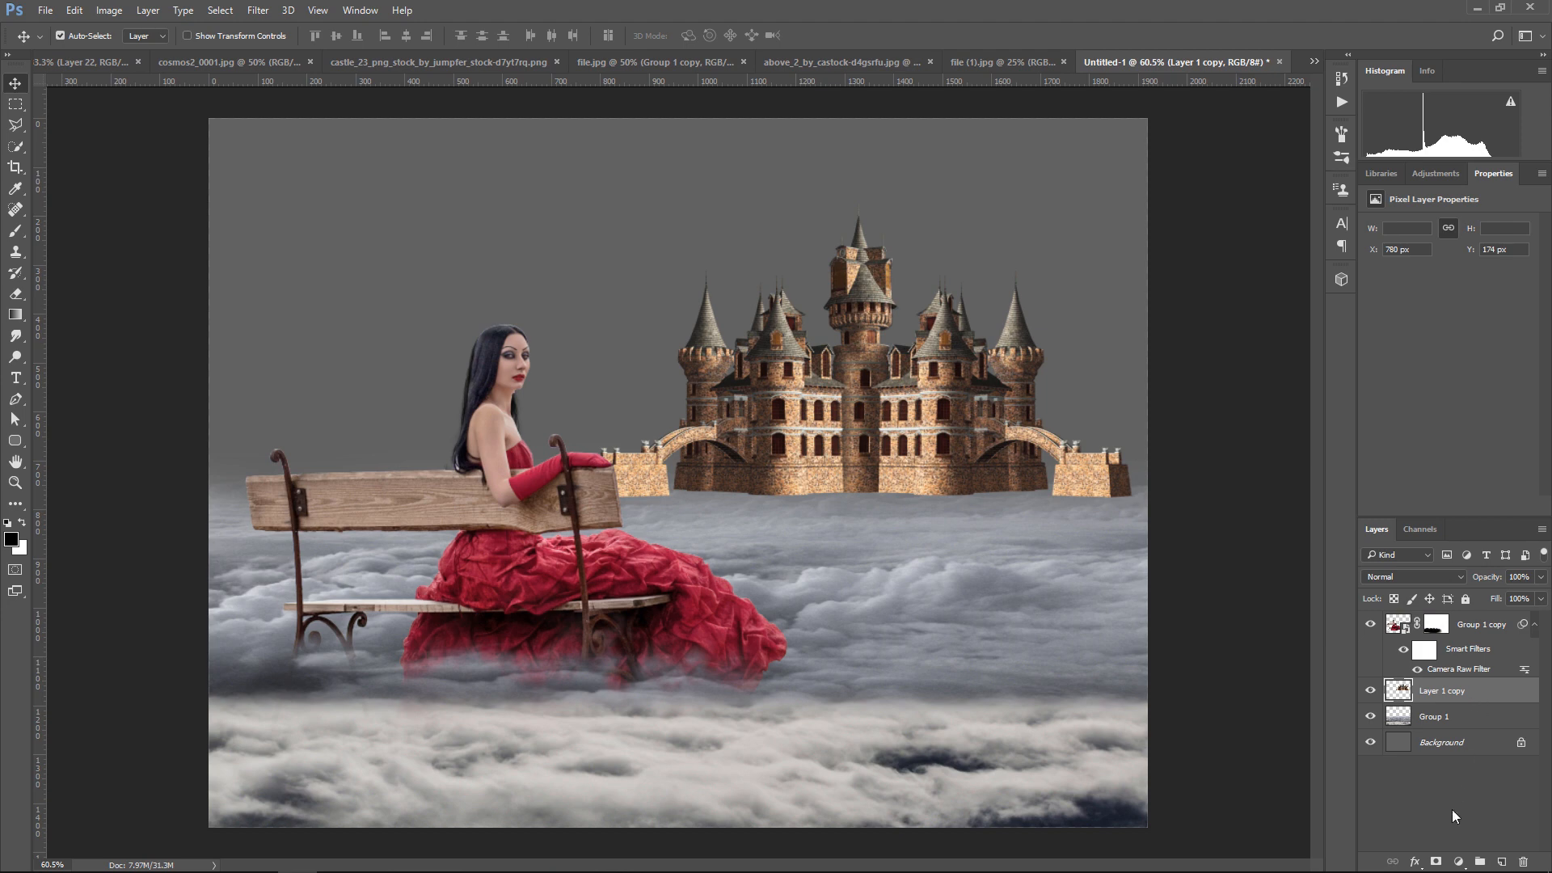
Mask the merged castle and fade out its base and bridges with a 200 px soft black brush at 53% opacity
{"action": "left_click", "coordinate": [1435, 862]}
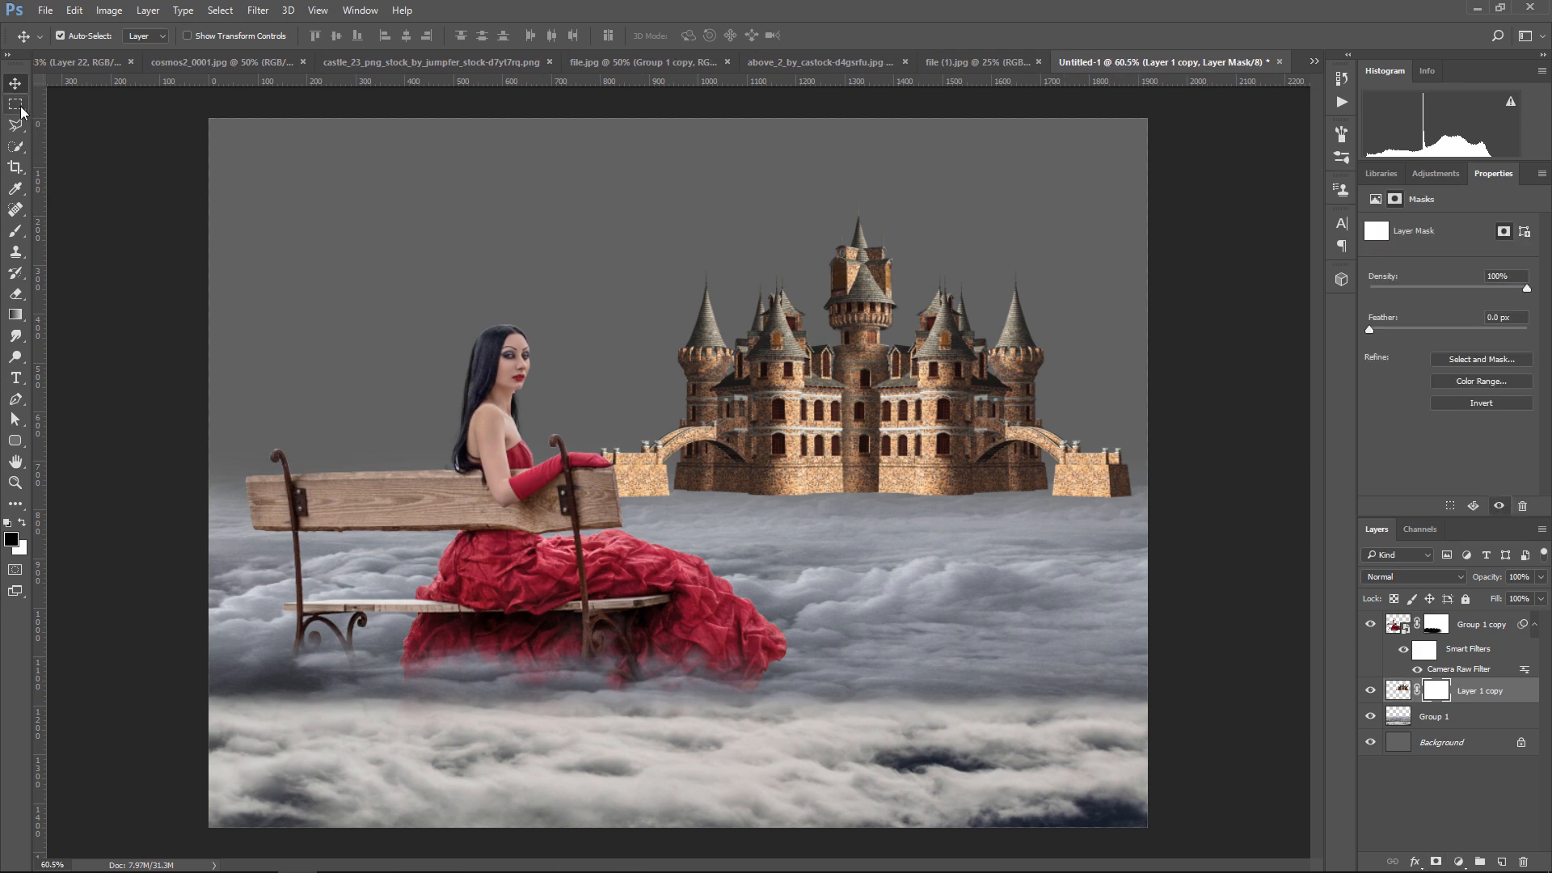
{"action": "left_click", "coordinate": [15, 230]}
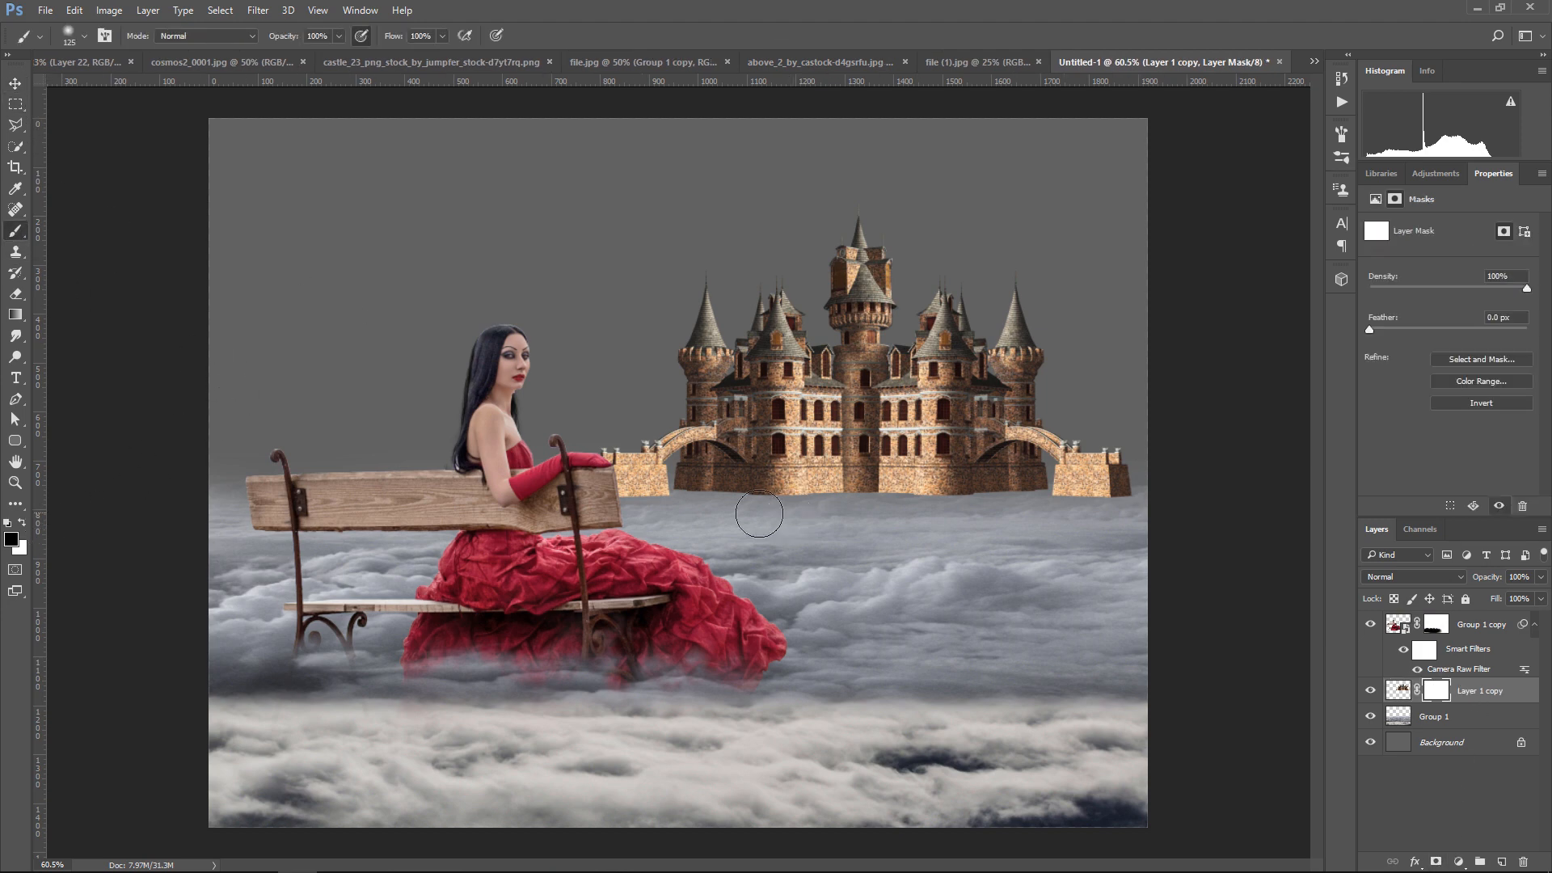
{"action": "left_click", "coordinate": [338, 36]}
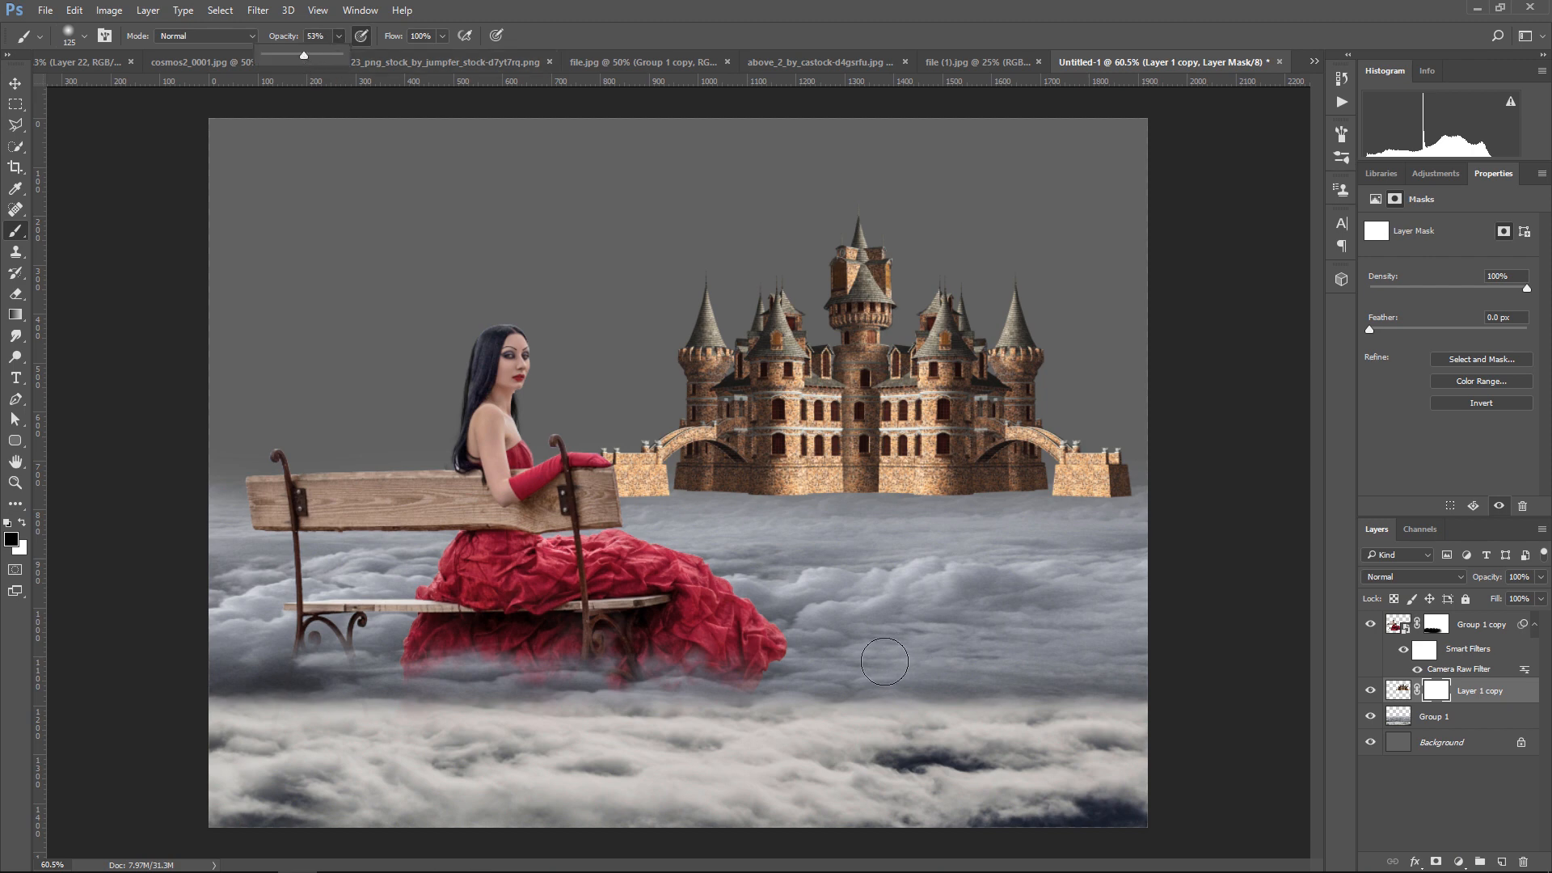
{"action": "left_click", "coordinate": [1032, 678]}
{"action": "key", "text": "]"}
{"action": "key", "text": "]"}
{"action": "key", "text": "]"}
{"action": "mouse_move", "coordinate": [1049, 524]}
{"action": "left_mouse_down"}
{"action": "mouse_move", "coordinate": [1117, 499]}
{"action": "mouse_move", "coordinate": [1103, 533]}
{"action": "mouse_move", "coordinate": [811, 522]}
{"action": "mouse_move", "coordinate": [1140, 493]}
{"action": "mouse_move", "coordinate": [789, 500]}
{"action": "mouse_move", "coordinate": [1099, 483]}
{"action": "mouse_move", "coordinate": [1114, 465]}
{"action": "mouse_move", "coordinate": [711, 493]}
{"action": "left_mouse_up"}
{"action": "mouse_move", "coordinate": [1050, 469]}
{"action": "left_mouse_down"}
{"action": "mouse_move", "coordinate": [925, 457]}
{"action": "mouse_move", "coordinate": [769, 471]}
{"action": "mouse_move", "coordinate": [1029, 492]}
{"action": "left_mouse_up"}
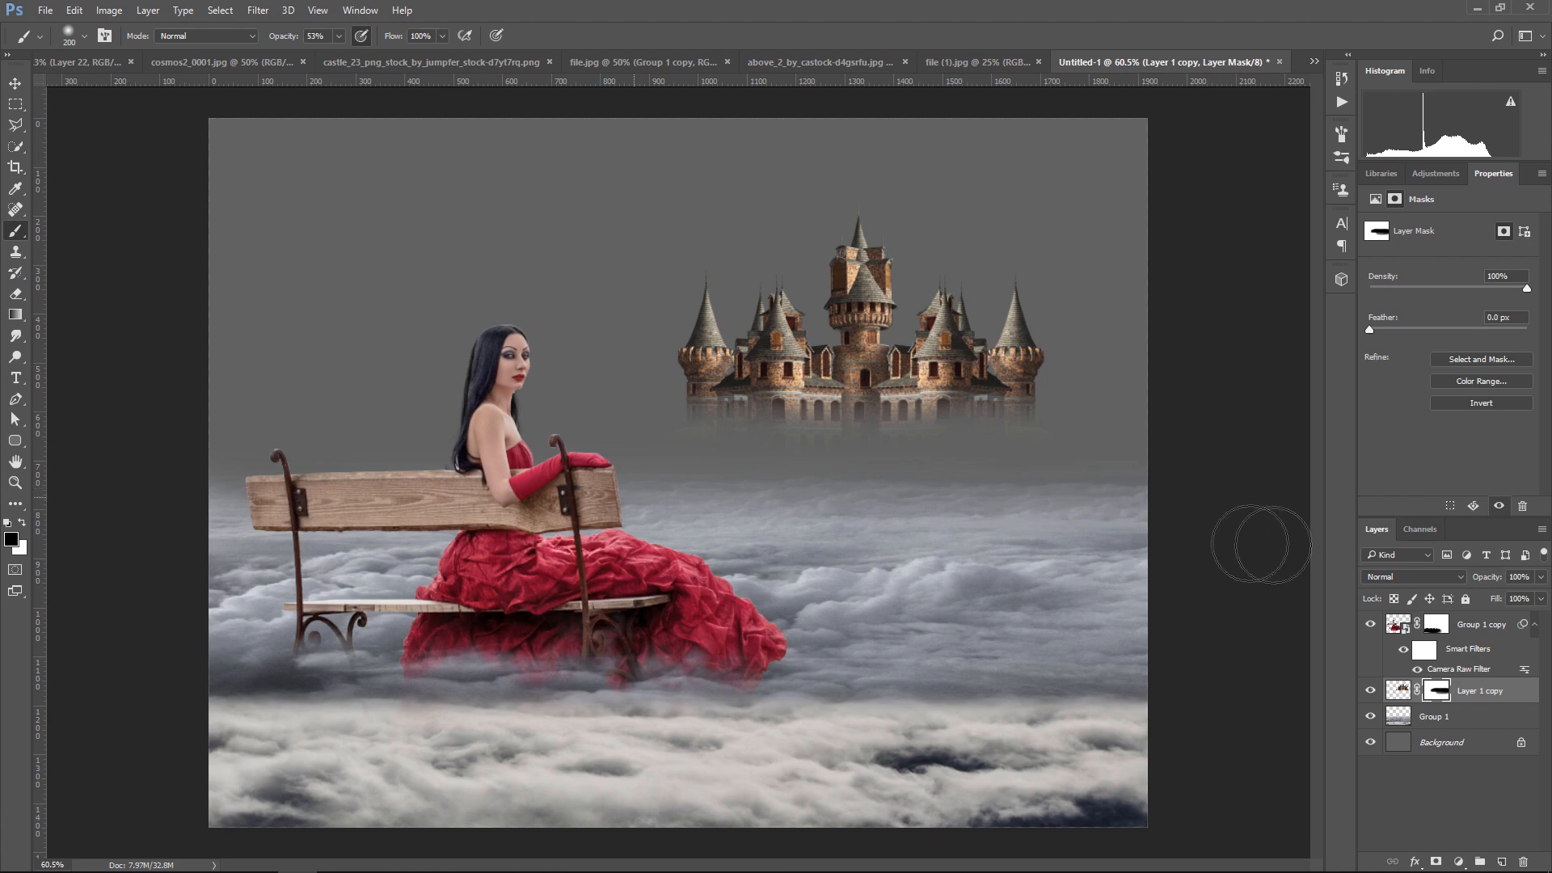
Scale the castle down to about 96% and place it on the cloud horizon near the canvas's right edge
{"action": "left_click", "coordinate": [16, 84]}
{"action": "key", "text": "ctrl+t"}
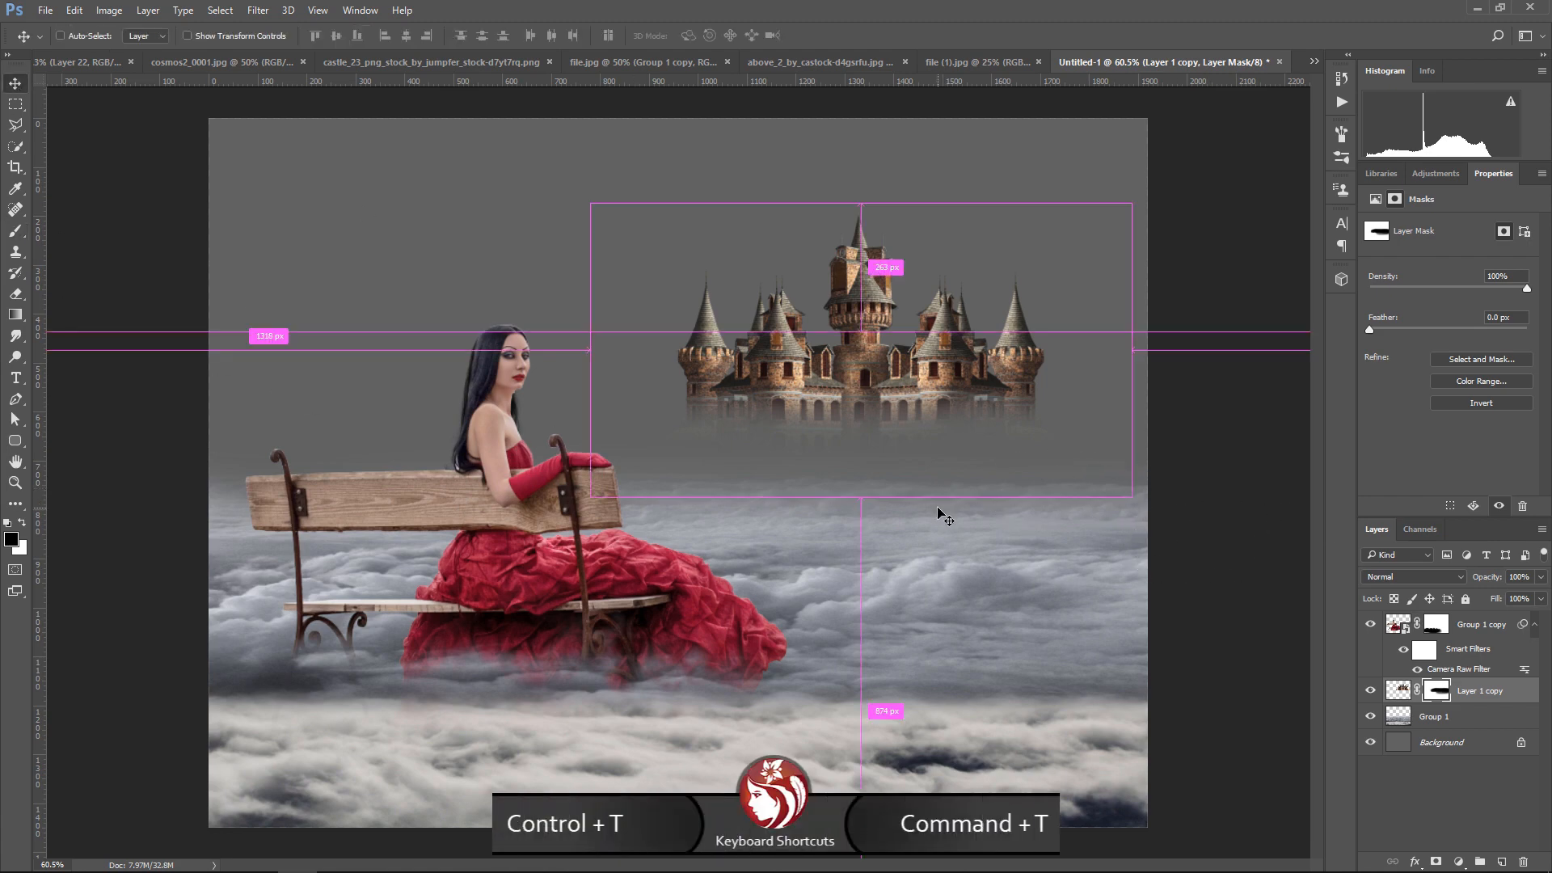
{"action": "left_click_drag", "start_coordinate": [1130, 204], "coordinate": [1120, 213]}
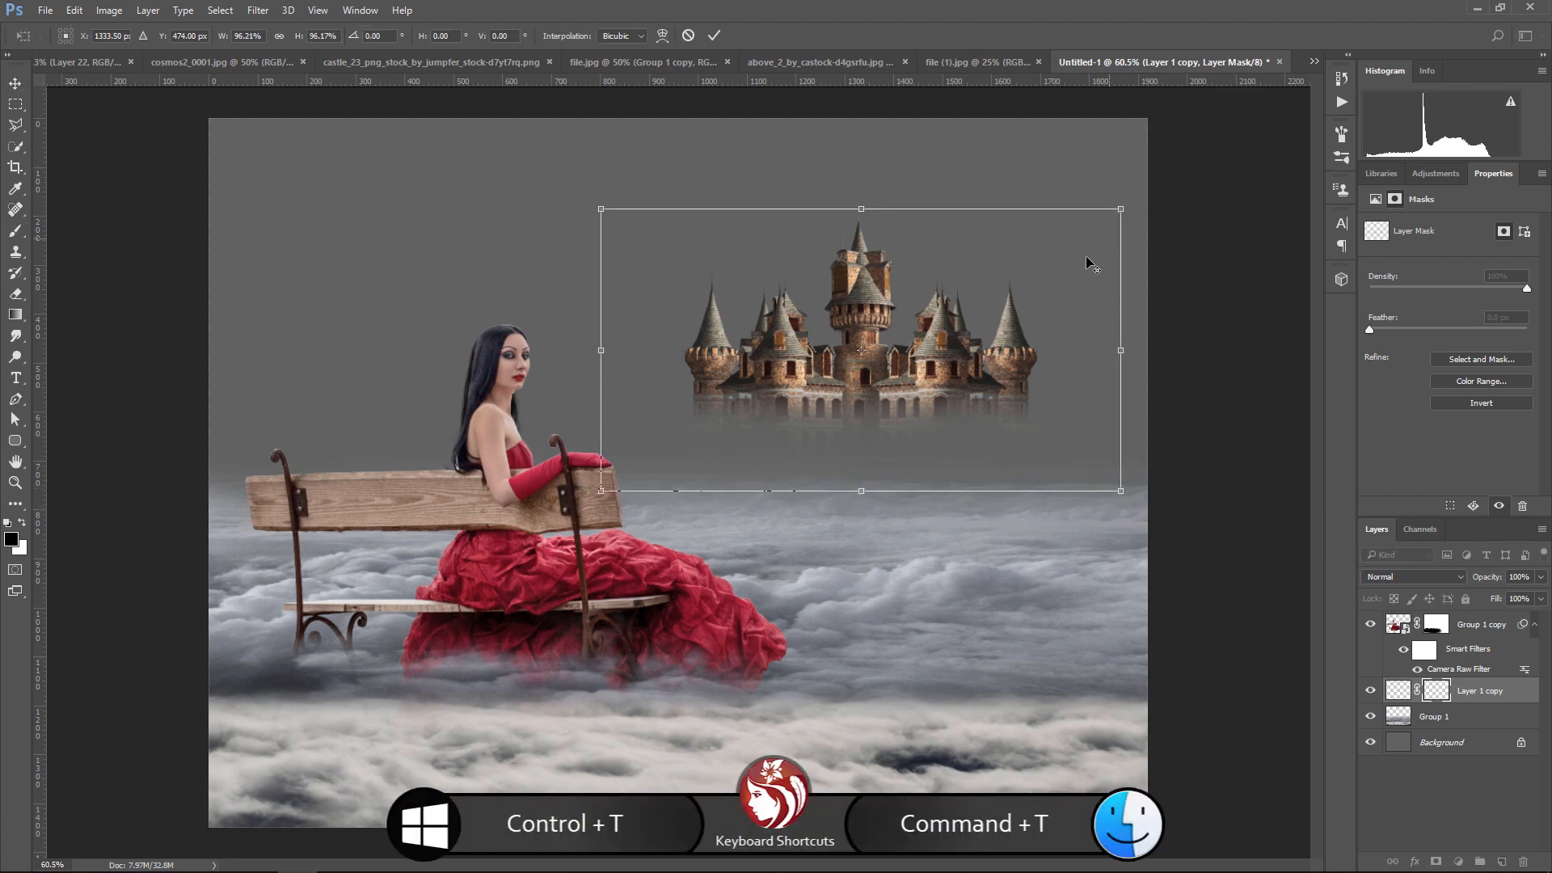
{"action": "left_click_drag", "start_coordinate": [1030, 293], "coordinate": [1110, 368]}
{"action": "key", "text": "Return"}
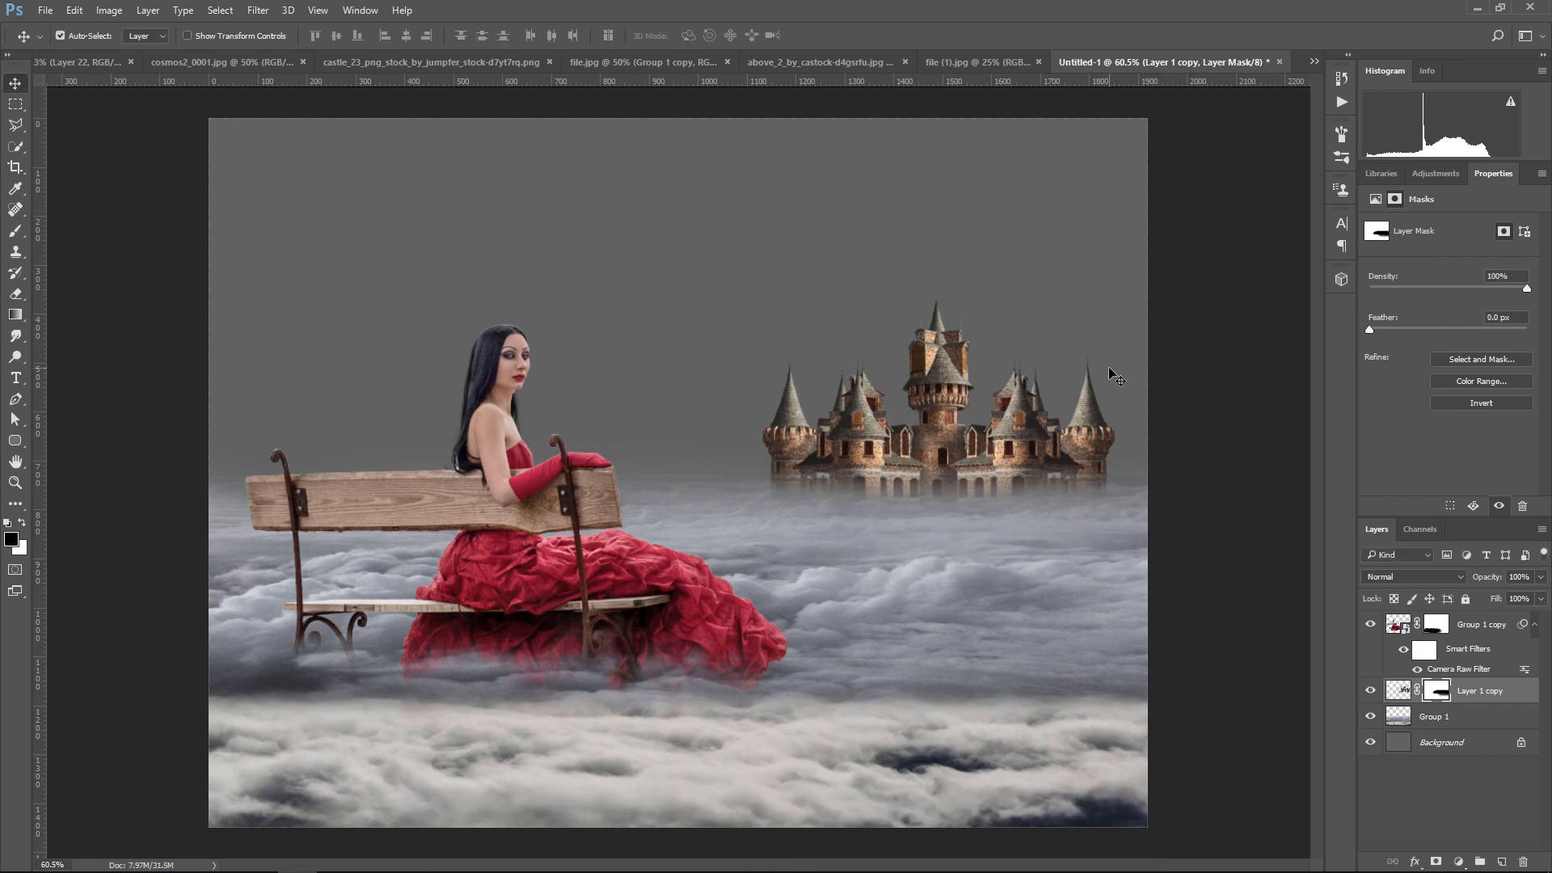
Nudge the castle slightly to fine-tune its position on the cloud horizon
{"action": "key", "text": "Up"}
{"action": "key", "text": "Up"}
{"action": "key", "text": "Up"}
{"action": "key", "text": "Up"}
{"action": "key", "text": "Up"}
{"action": "key", "text": "Up"}
{"action": "key", "text": "Up"}
{"action": "key", "text": "Up"}
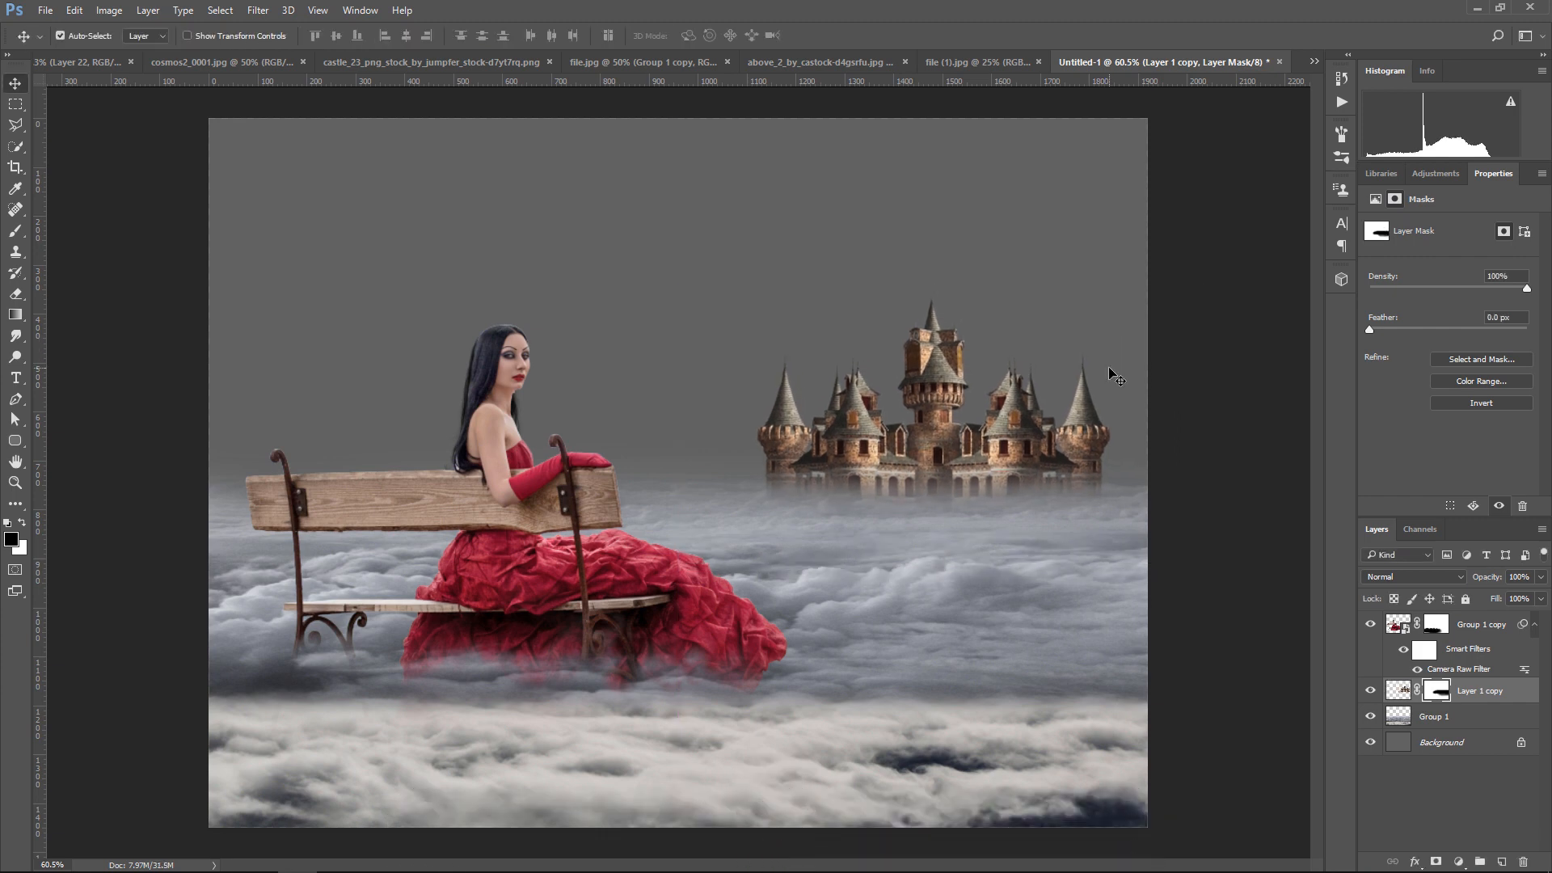
{"action": "key", "text": "Right"}
{"action": "key", "text": "Right"}
{"action": "key", "text": "Right"}
{"action": "key", "text": "Up"}
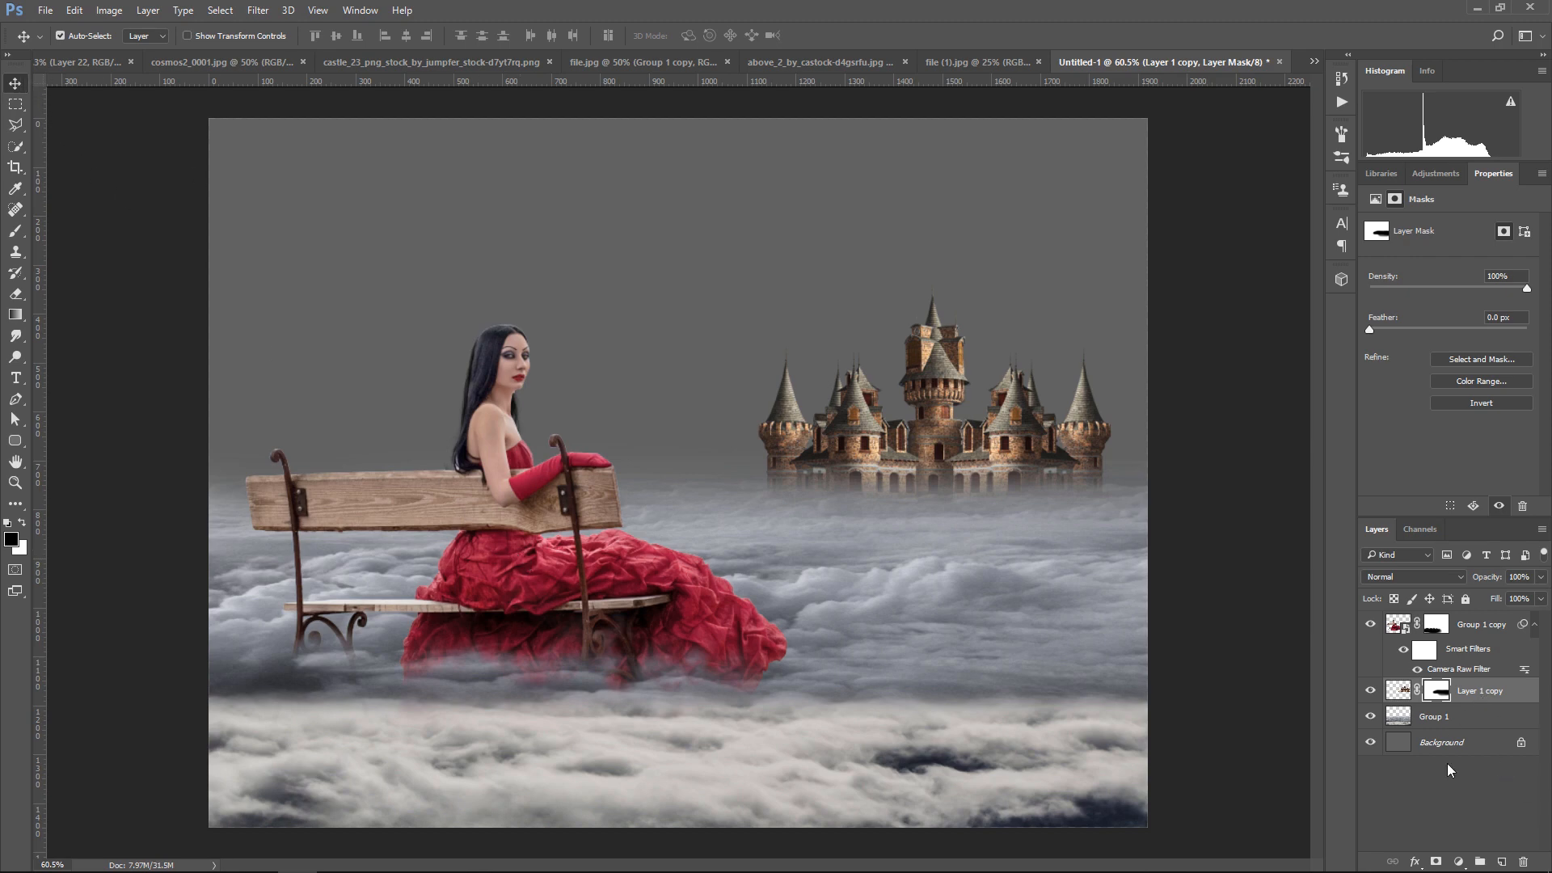
Apply a Camera Raw Filter to the castle image with Clarity +58, Blacks +58, Whites -53, Shadows +62 and Highlights -53
{"action": "left_click", "coordinate": [1399, 692]}
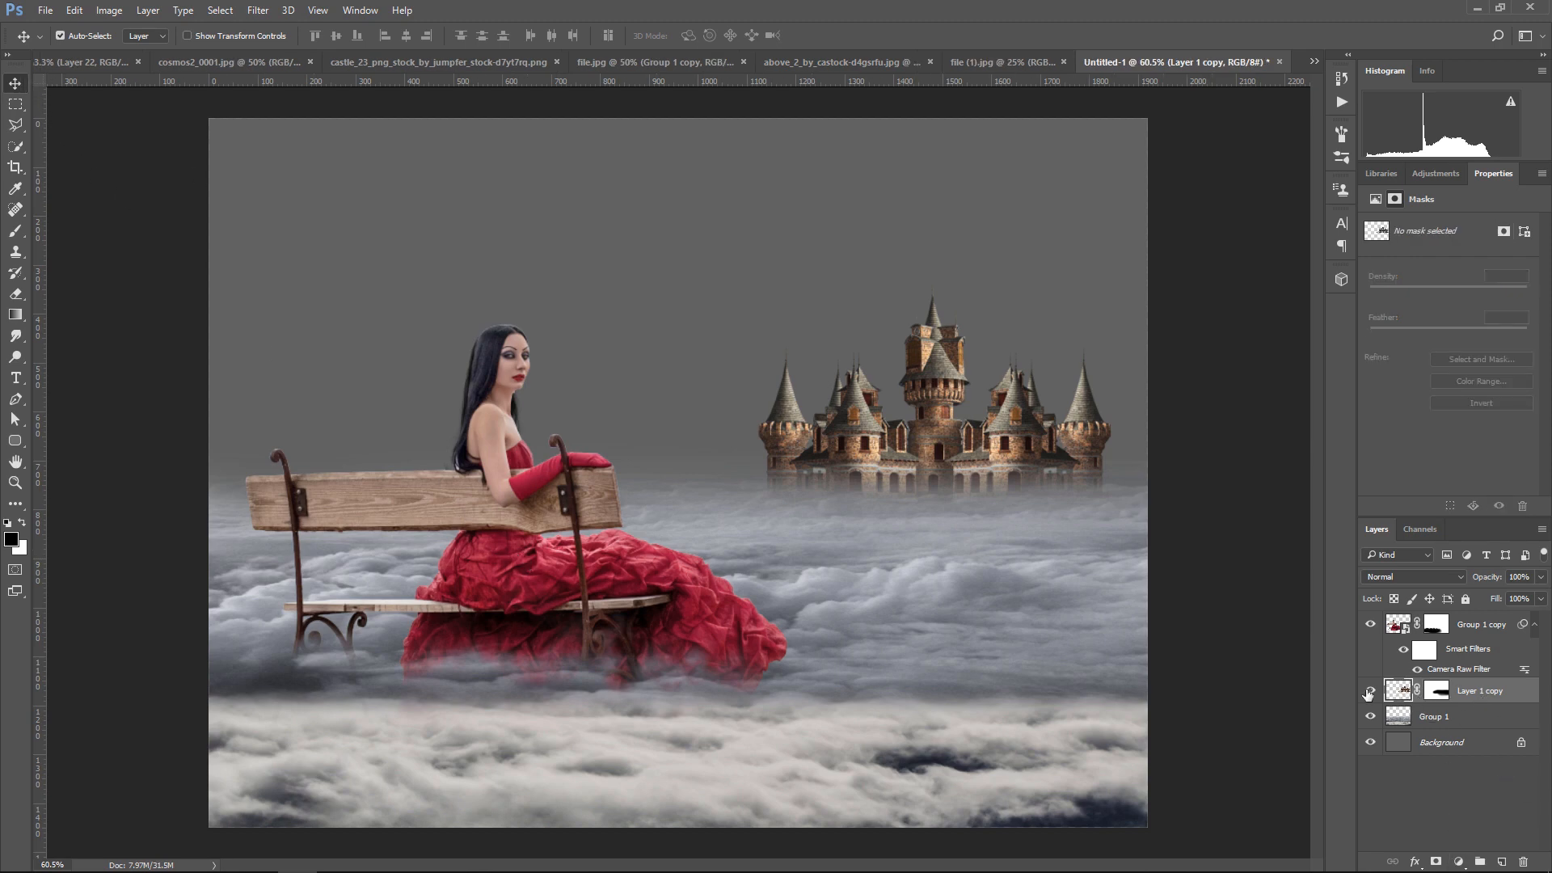
{"action": "left_click", "coordinate": [256, 12]}
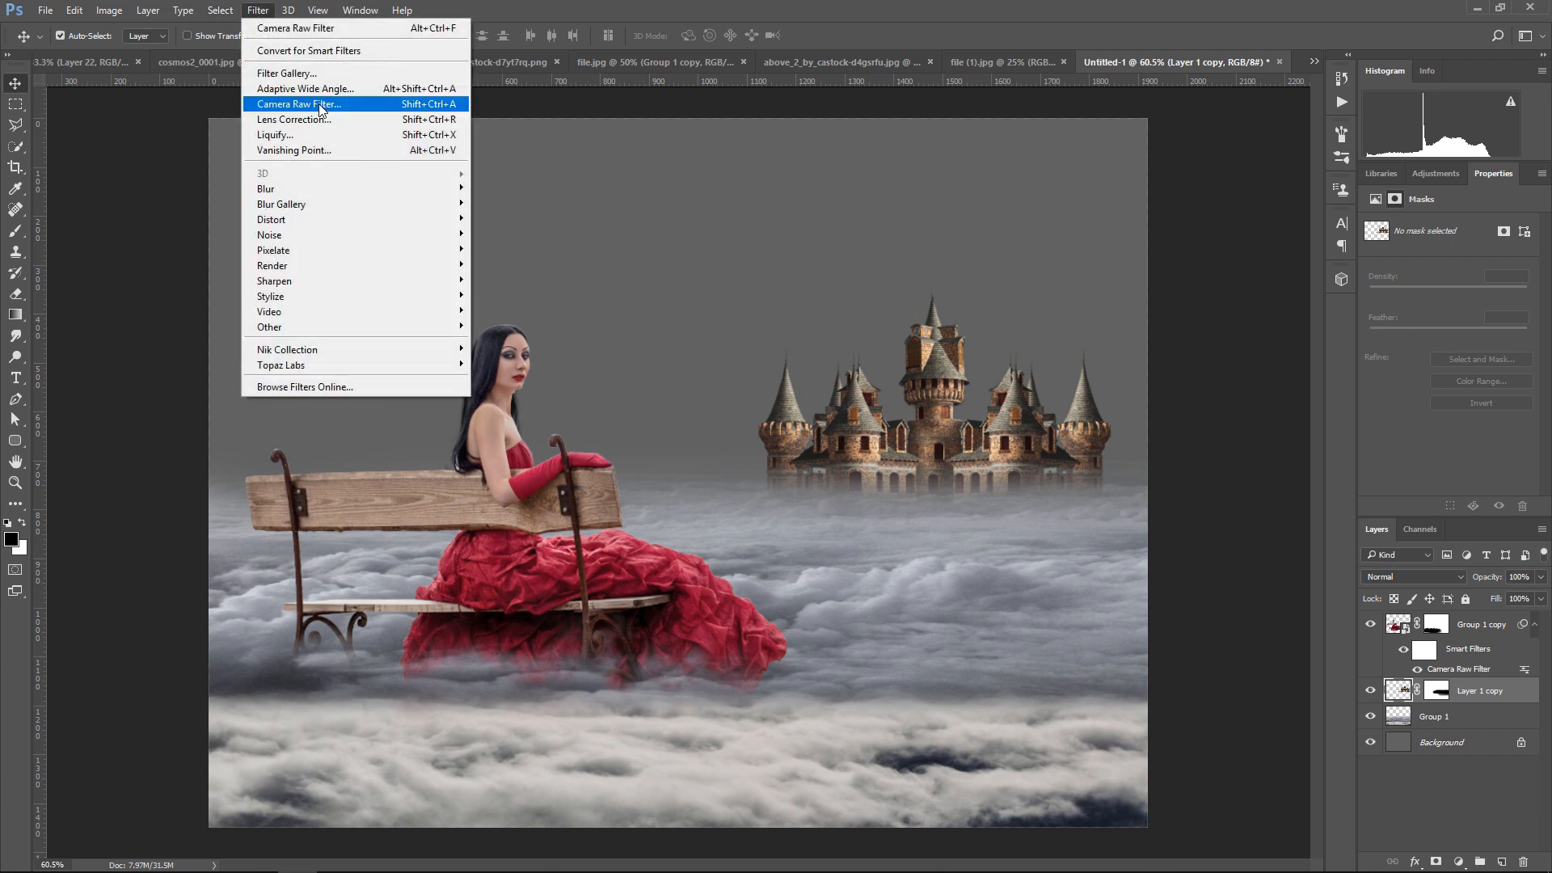
{"action": "left_click", "coordinate": [321, 105]}
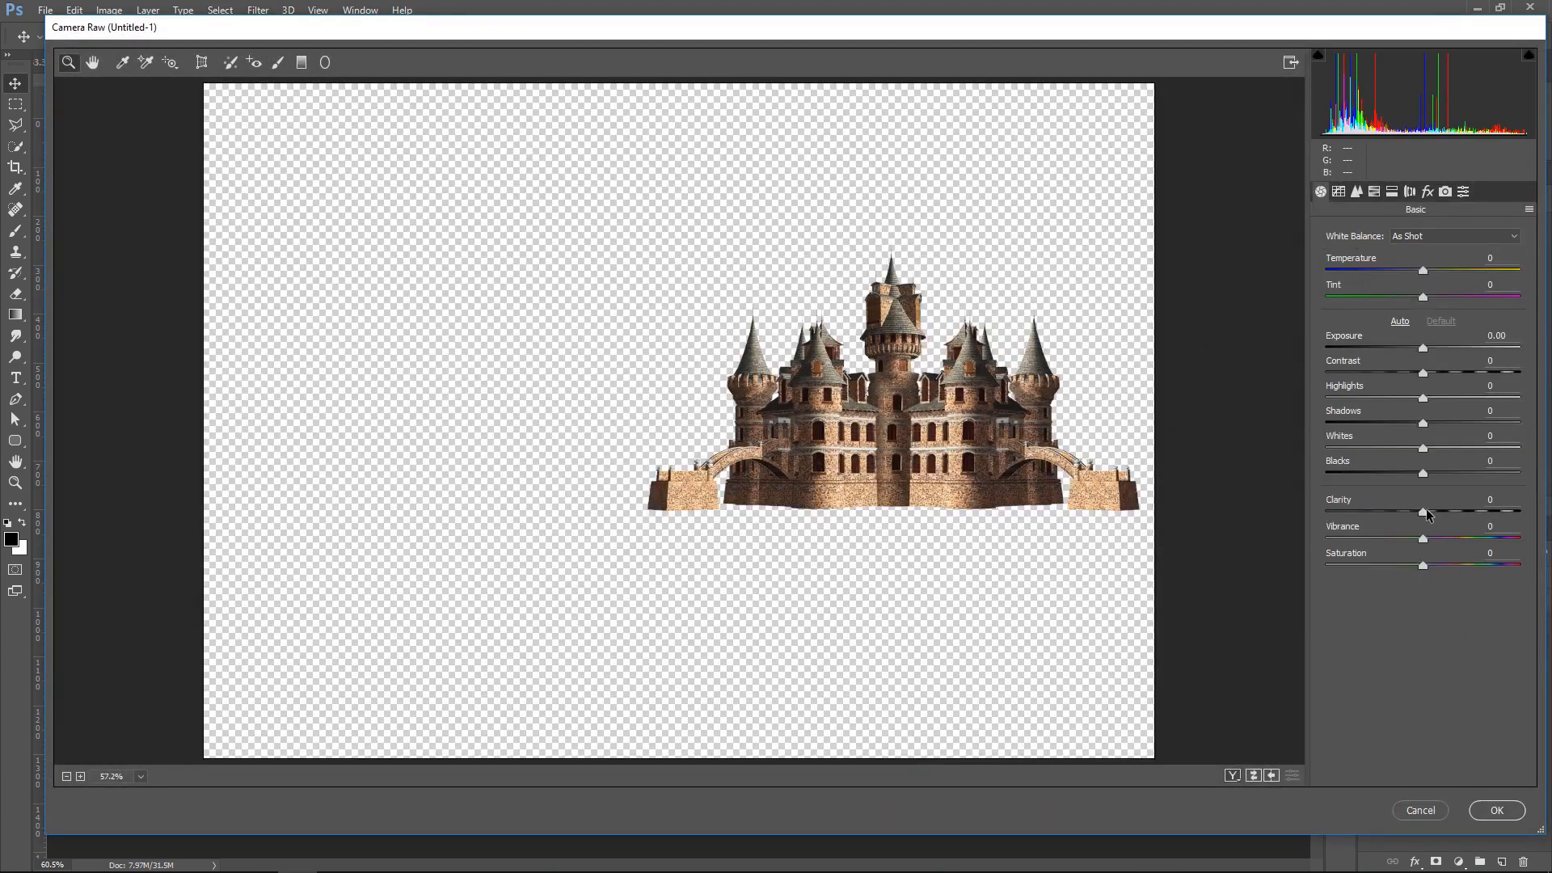
{"action": "left_click_drag", "start_coordinate": [1425, 512], "coordinate": [1371, 399]}
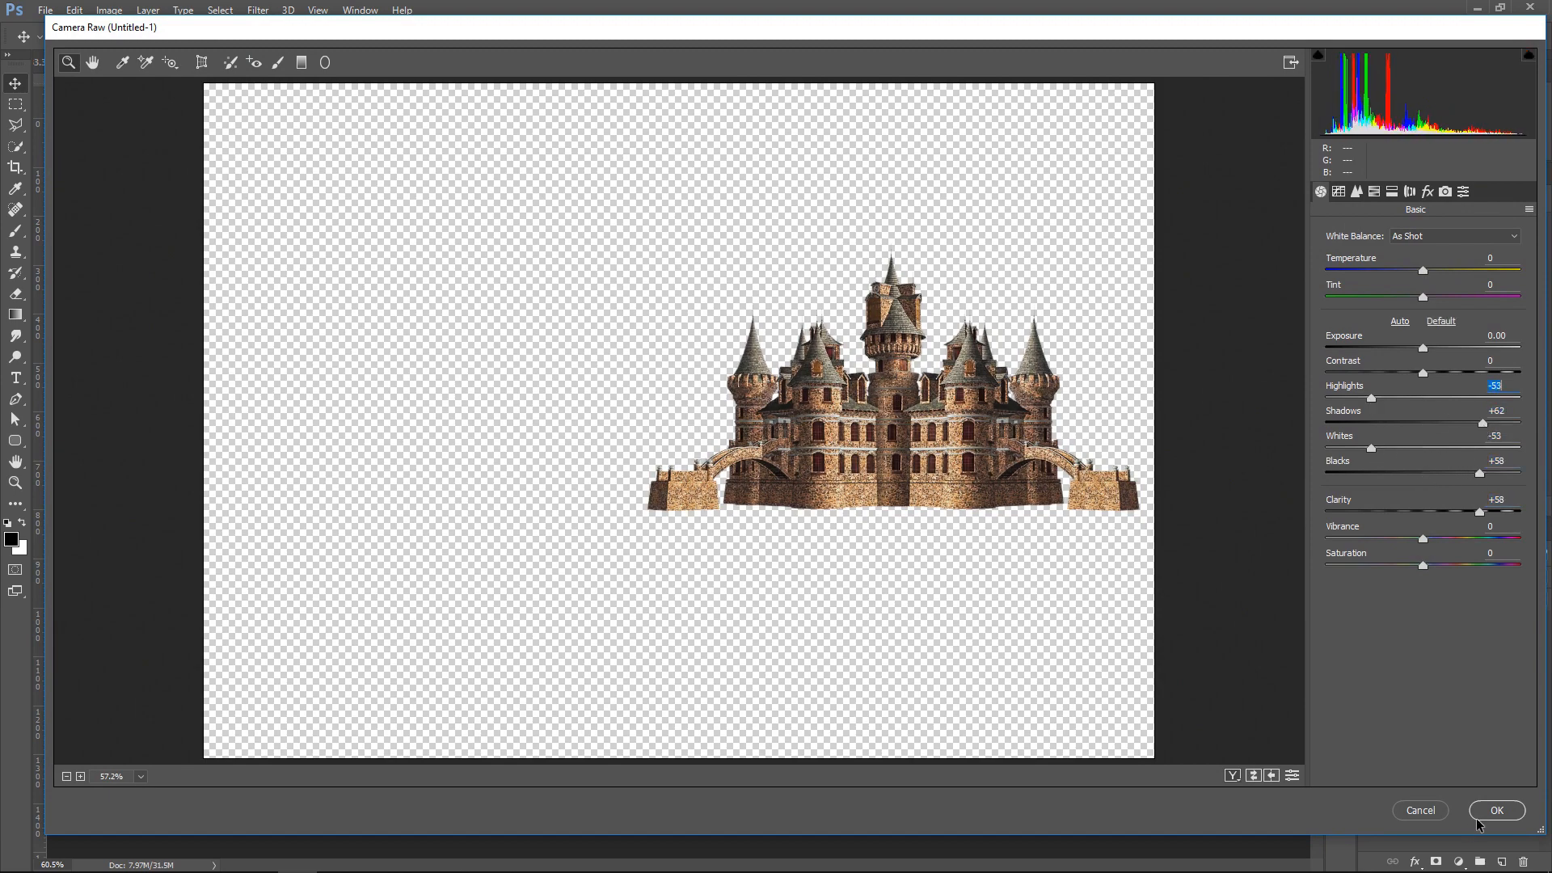
{"action": "left_click", "coordinate": [1497, 810]}
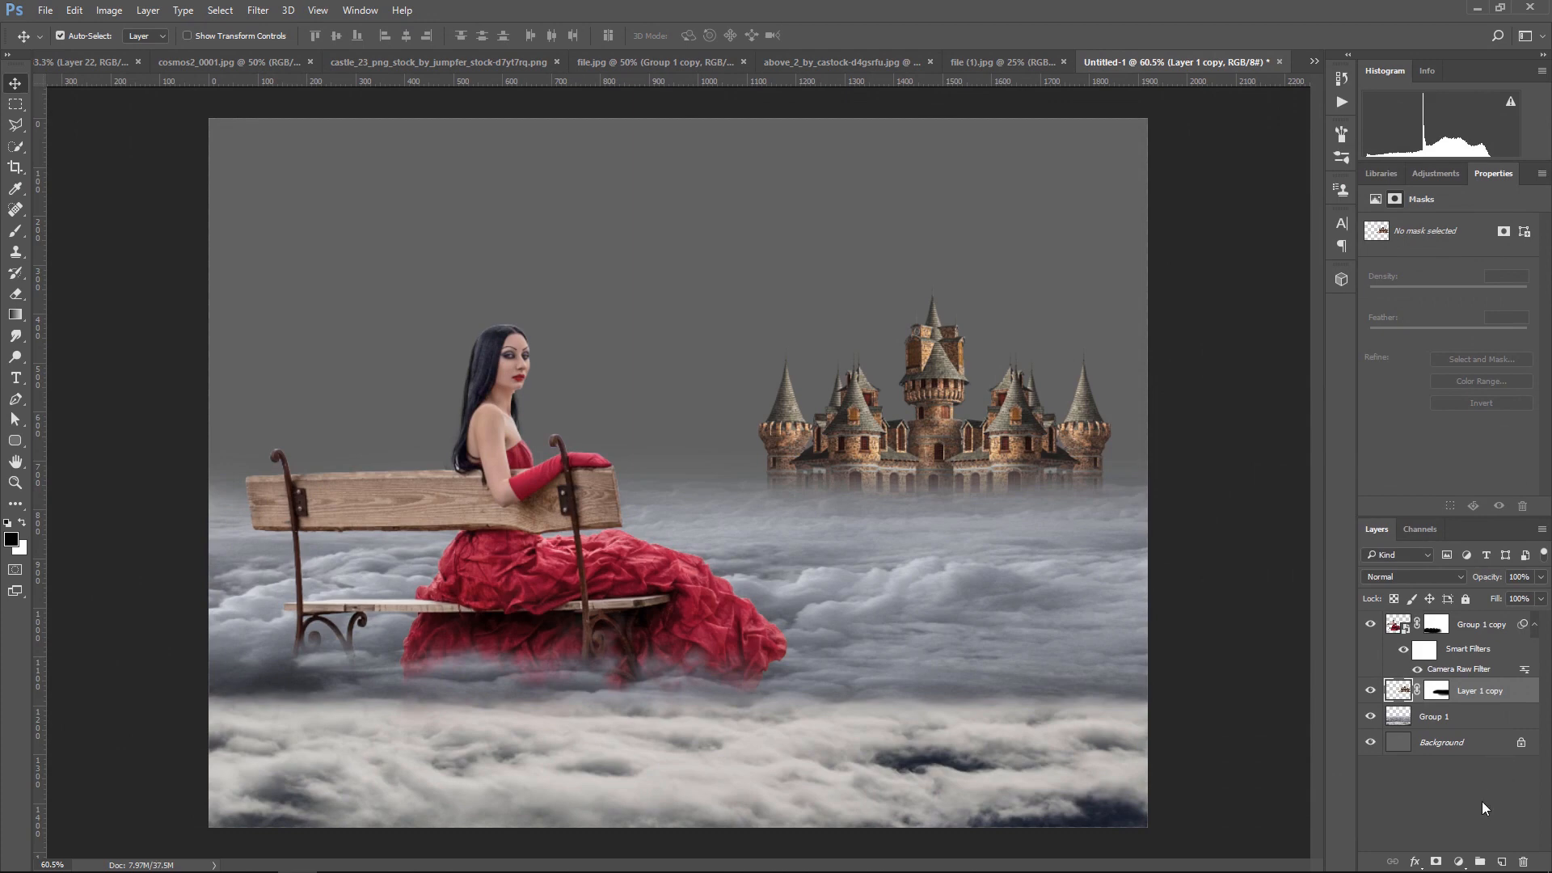
Add a Hue/Saturation adjustment clipped to the castle layer with Saturation -35
{"action": "left_click", "coordinate": [1459, 862]}
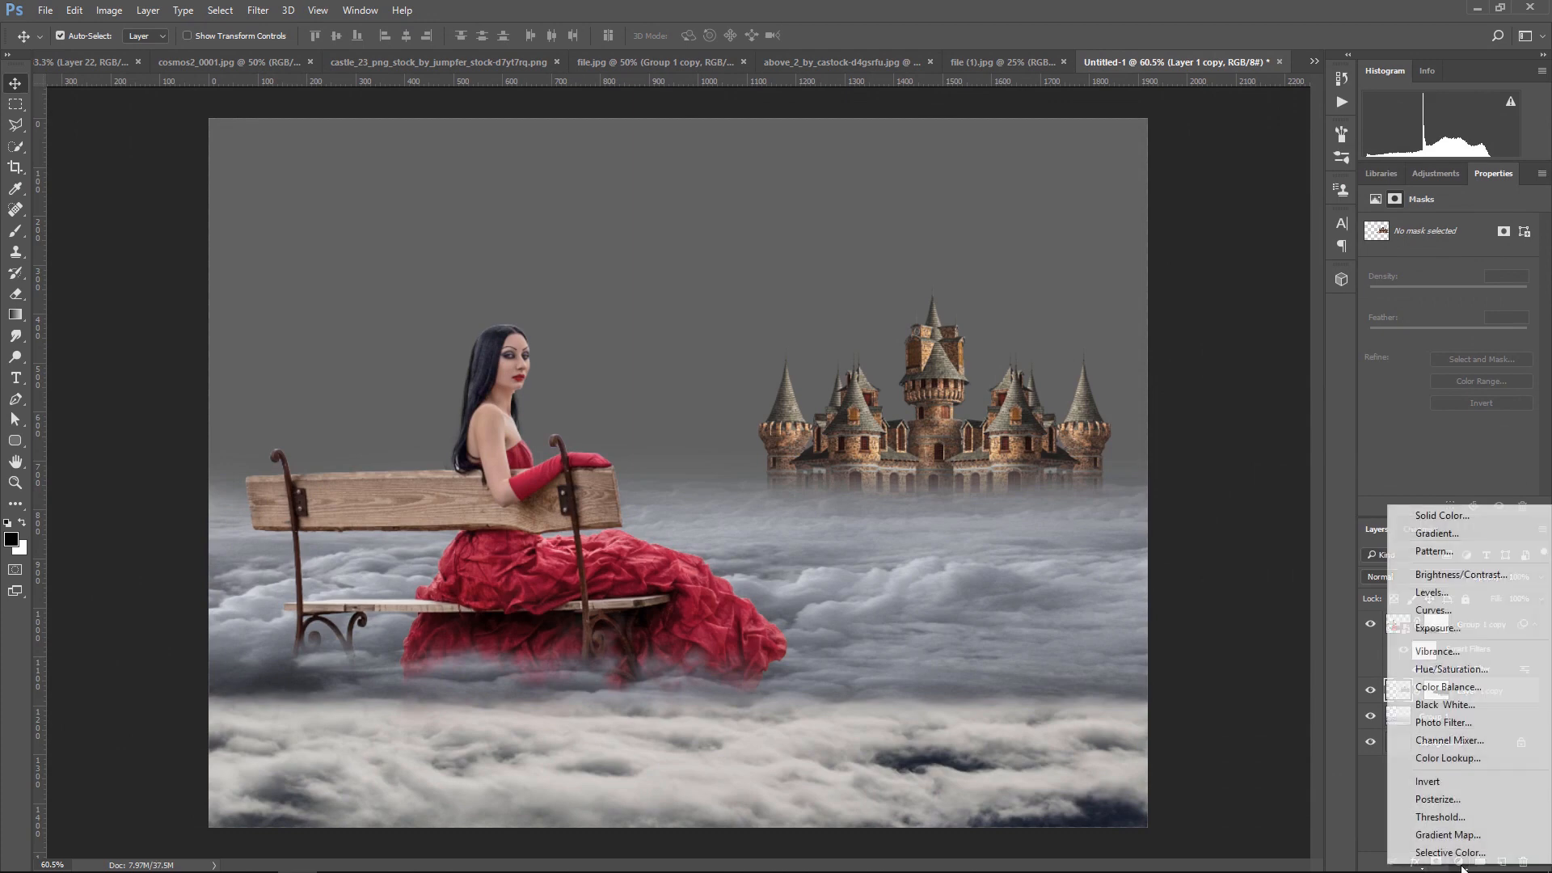
{"action": "left_click", "coordinate": [1460, 683]}
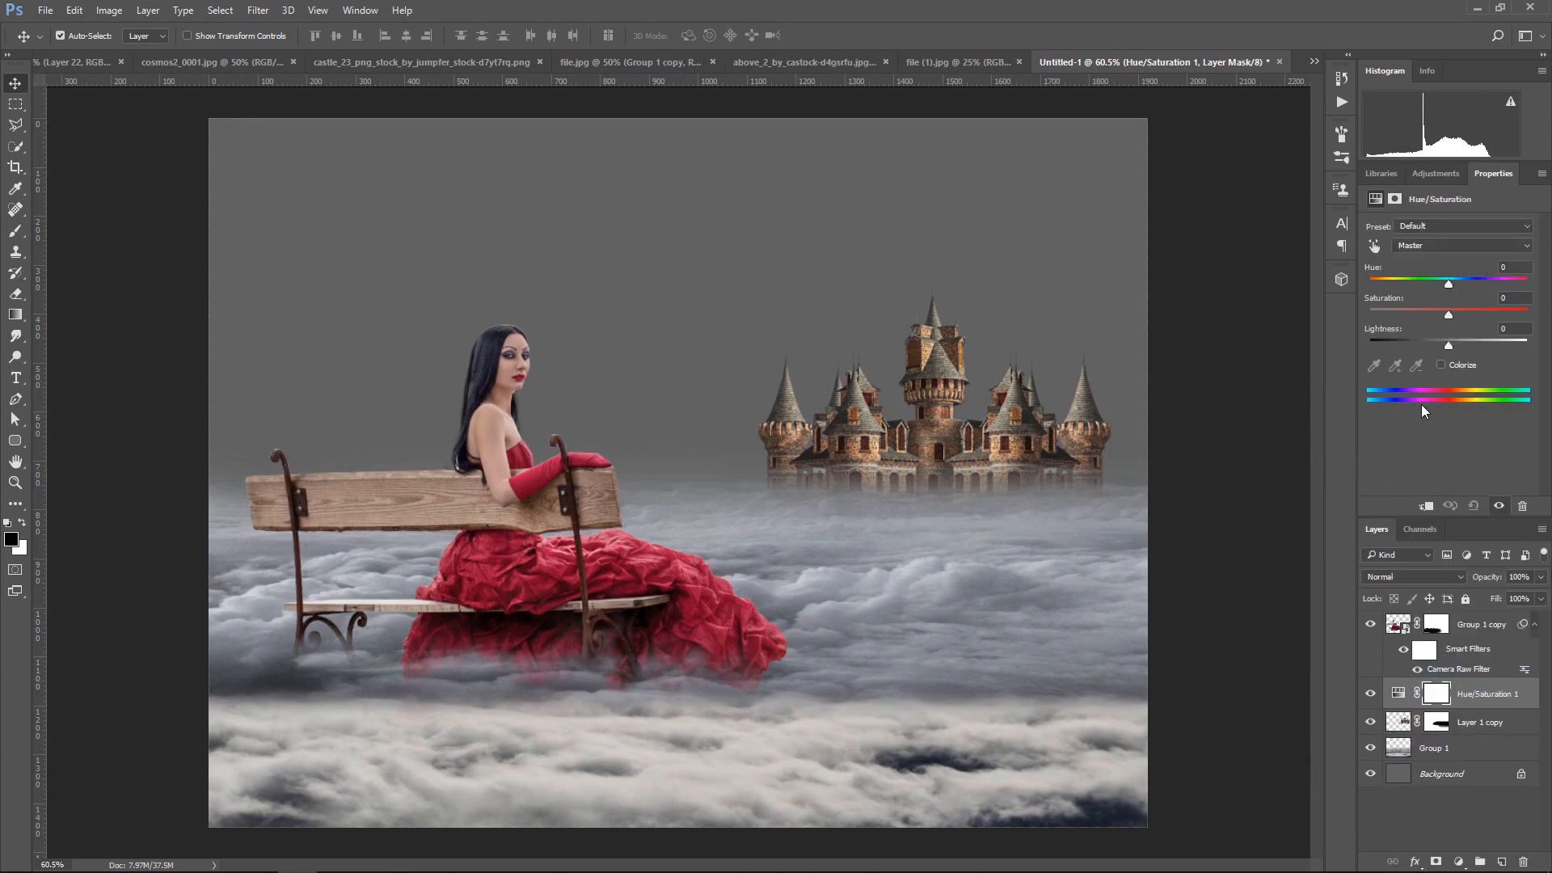
{"action": "left_click", "coordinate": [1426, 507]}
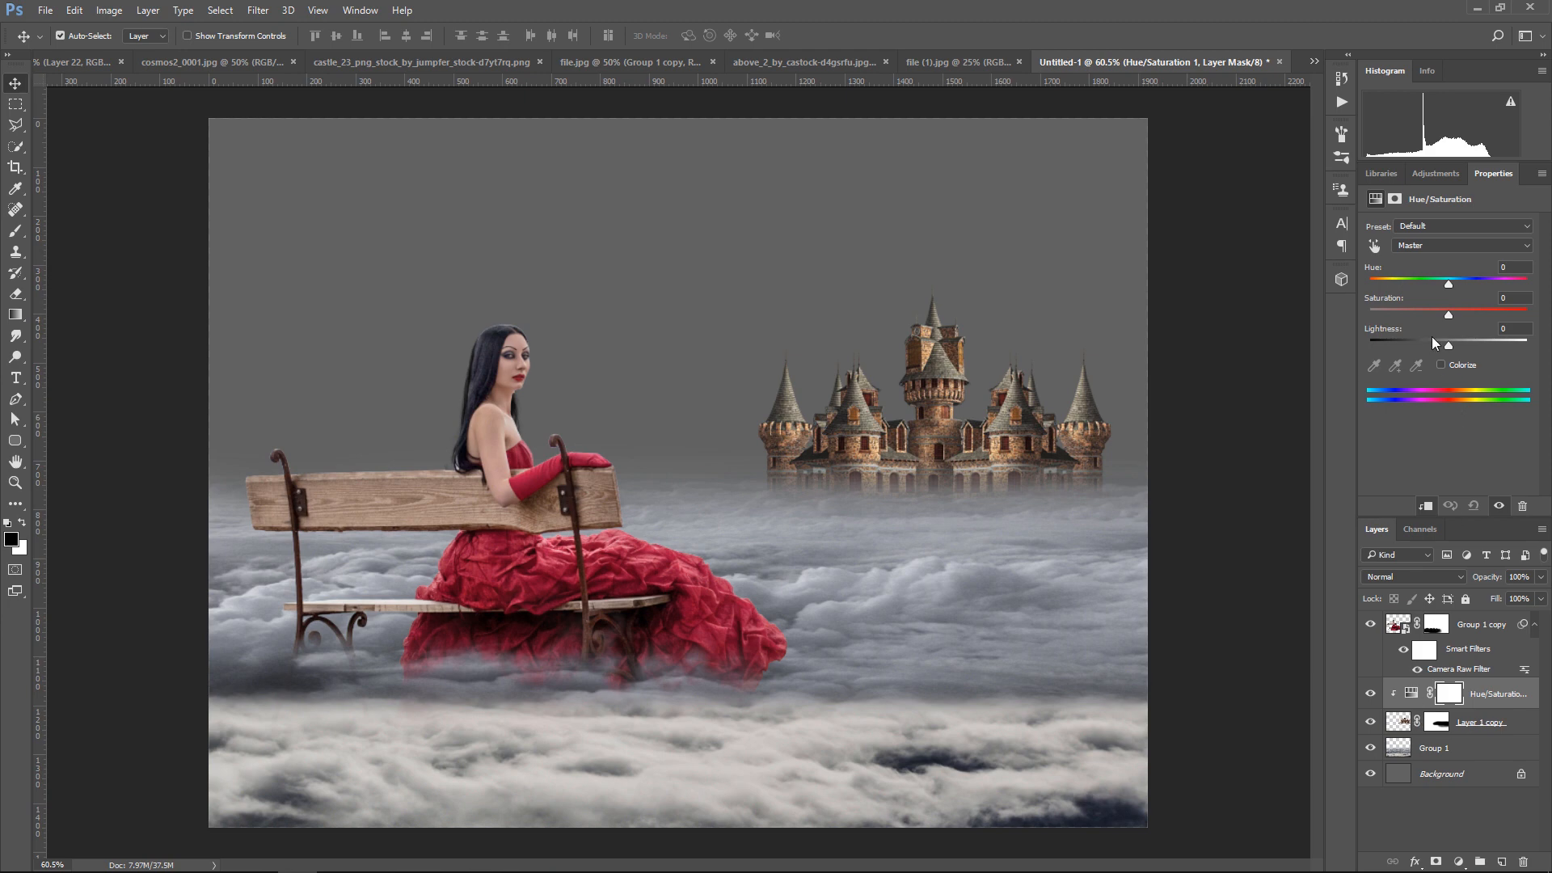
{"action": "left_click_drag", "start_coordinate": [1449, 315], "coordinate": [1403, 318]}
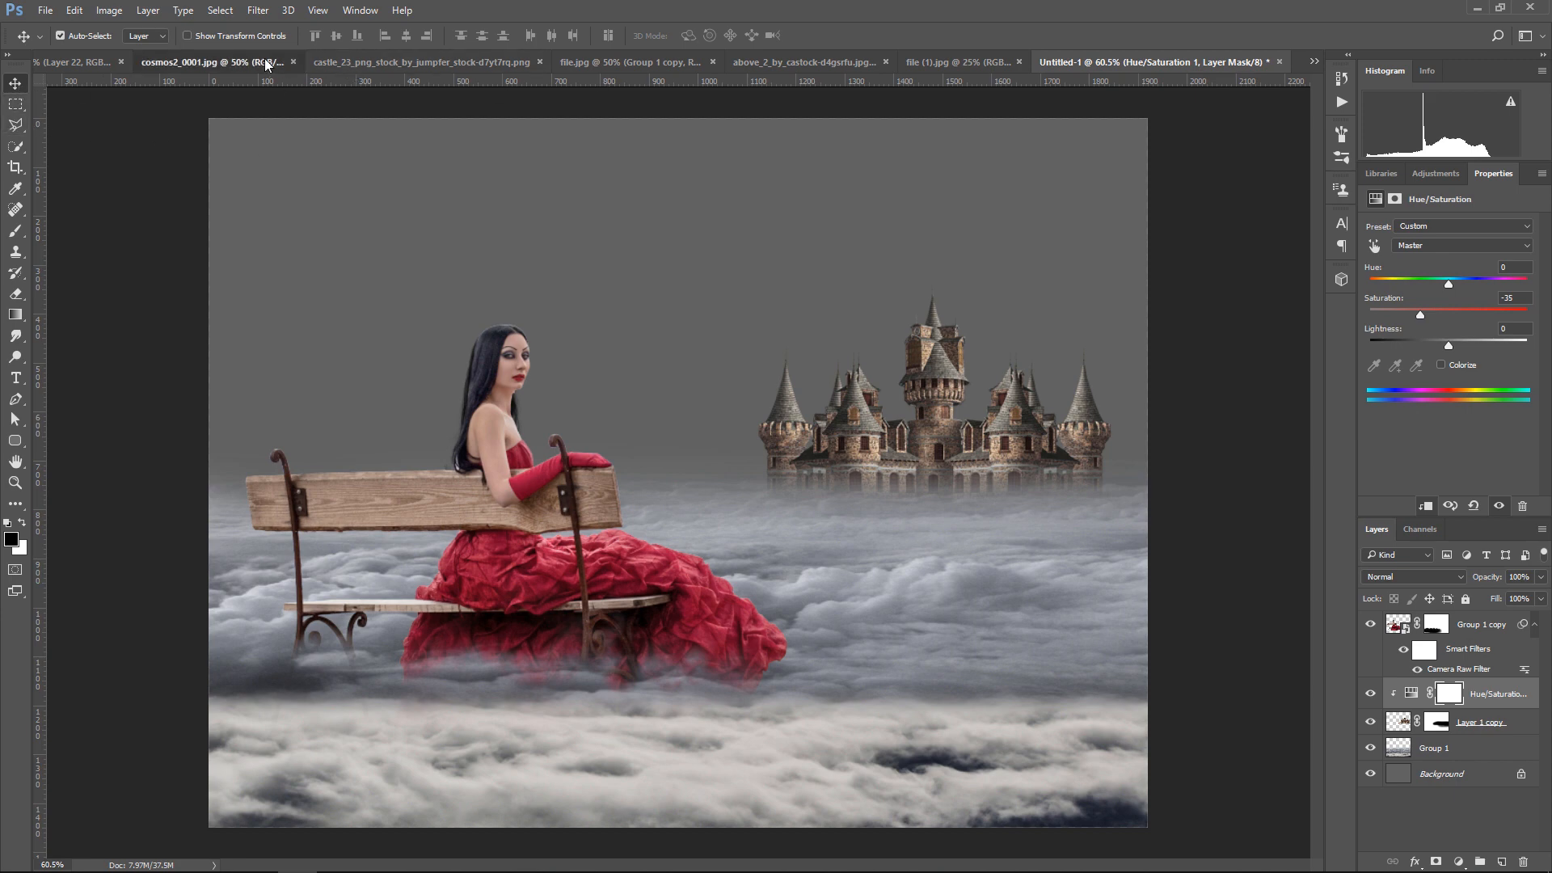
Copy the planet image from cosmos2_0001.jpg into Untitled-1 and place its layer between Group 1 and Background
{"action": "left_click", "coordinate": [212, 62]}
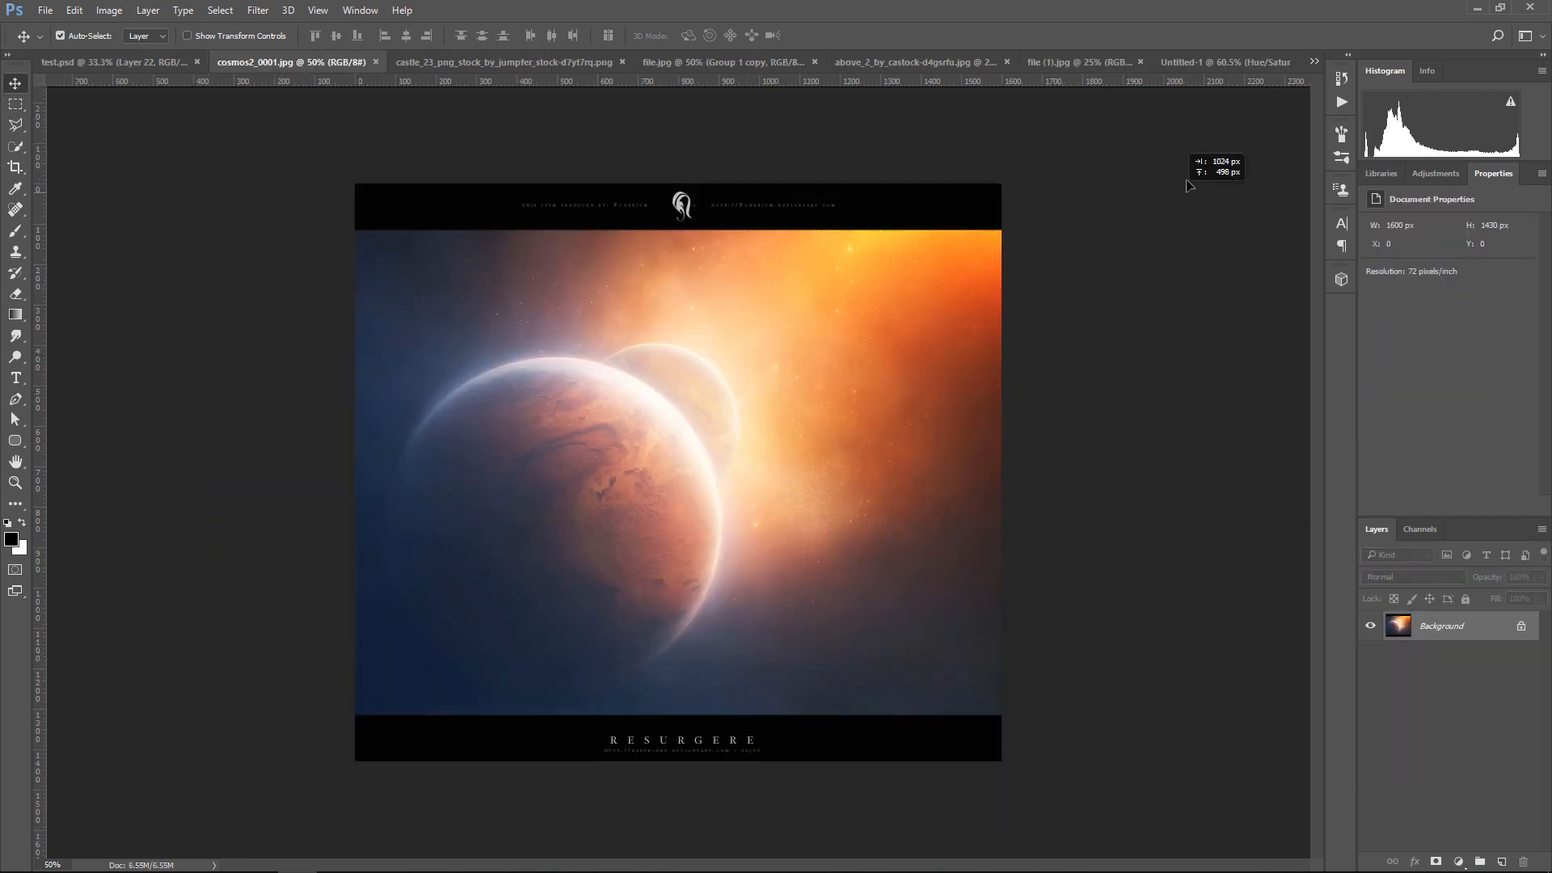
{"action": "left_click", "coordinate": [1224, 63]}
{"action": "left_click_drag", "start_coordinate": [970, 436], "coordinate": [971, 437]}
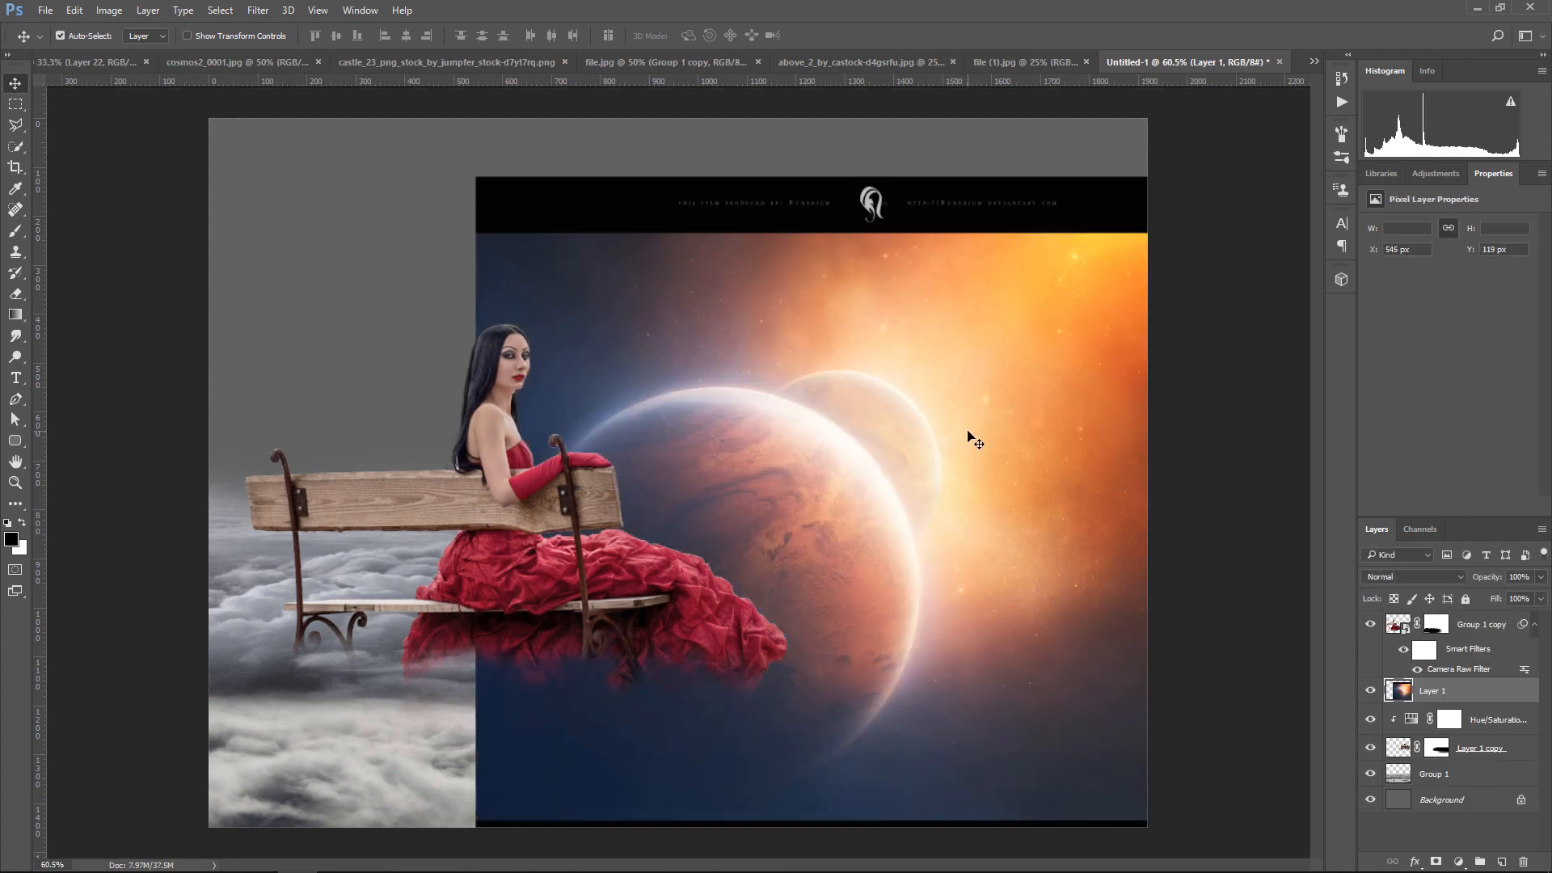
{"action": "left_click_drag", "start_coordinate": [1486, 696], "coordinate": [1469, 787]}
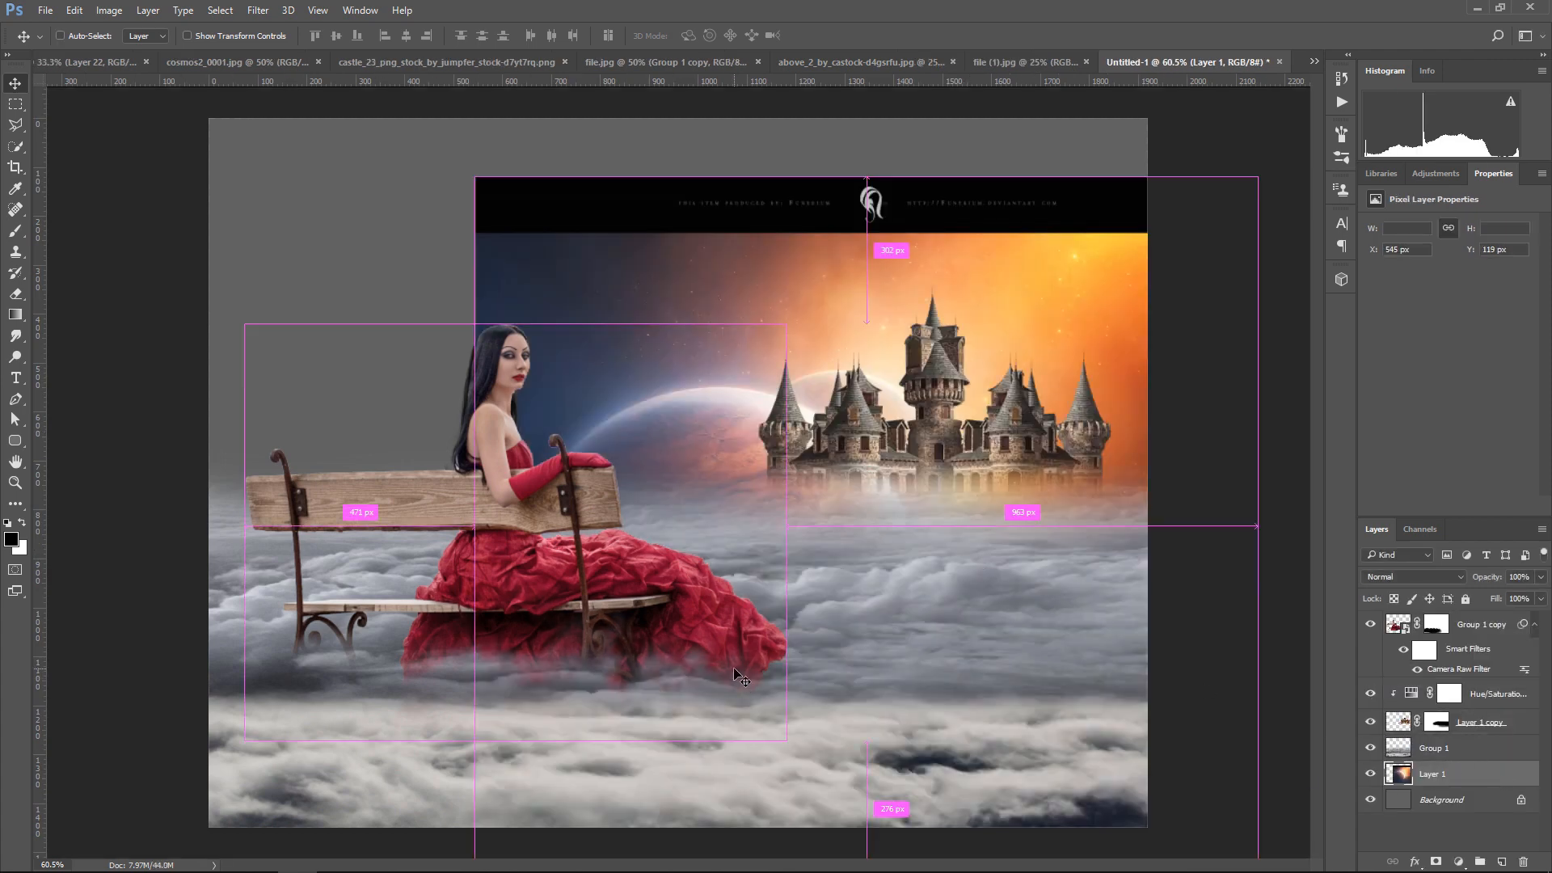
Scale the planet layer to about 141% and position it at X -98 px, Y -405 px so it fills the sky
{"action": "key", "text": "ctrl+t"}
{"action": "left_click_drag", "start_coordinate": [953, 631], "coordinate": [750, 654]}
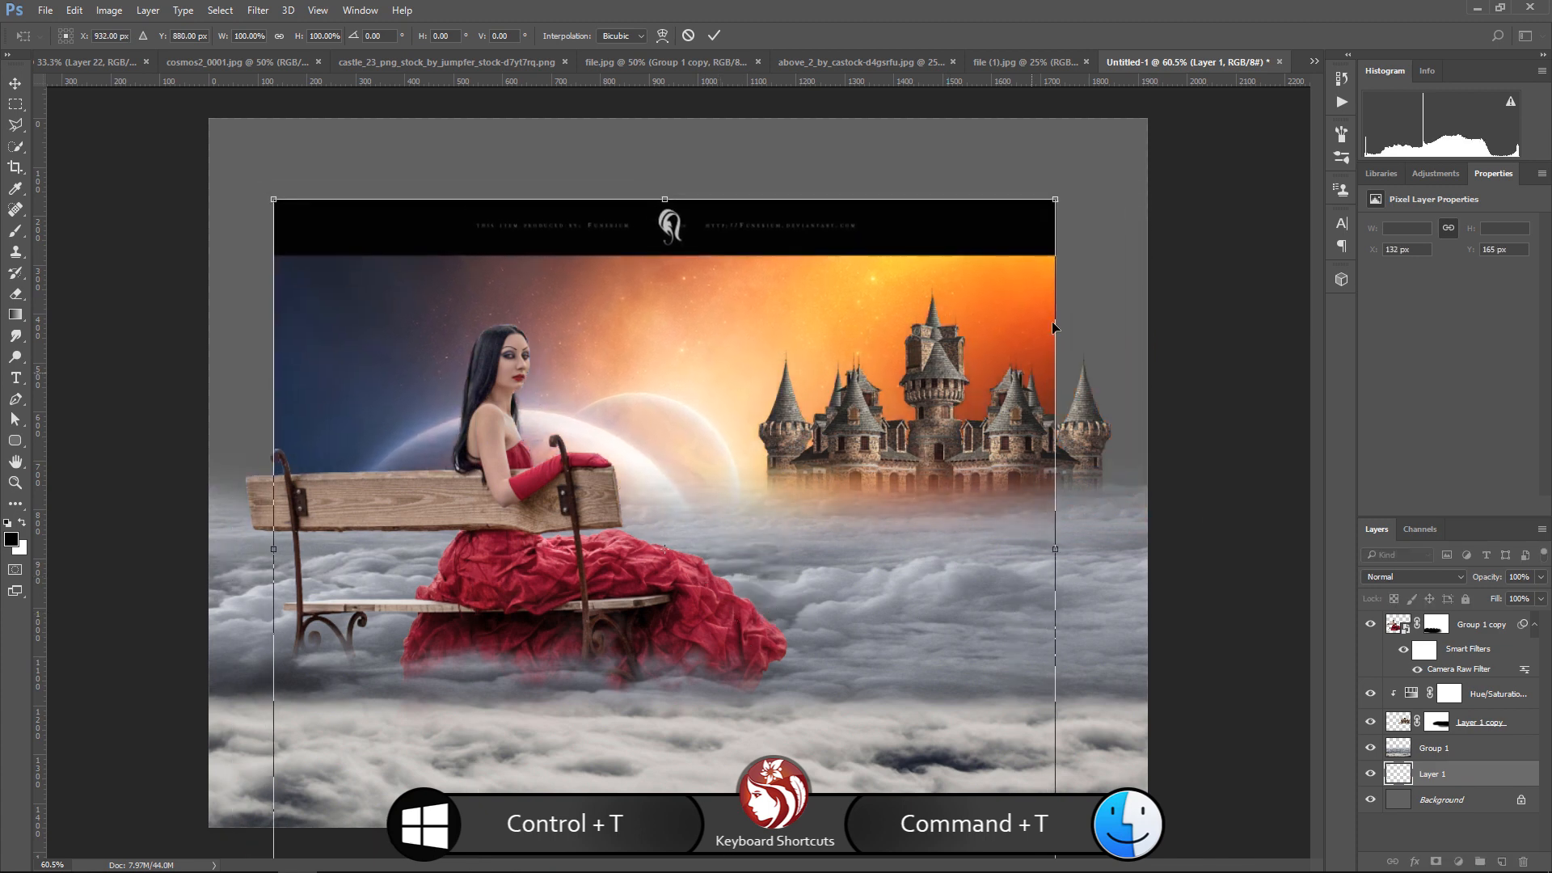
{"action": "left_click_drag", "start_coordinate": [1062, 199], "coordinate": [1195, 79]}
{"action": "left_click_drag", "start_coordinate": [852, 562], "coordinate": [885, 522]}
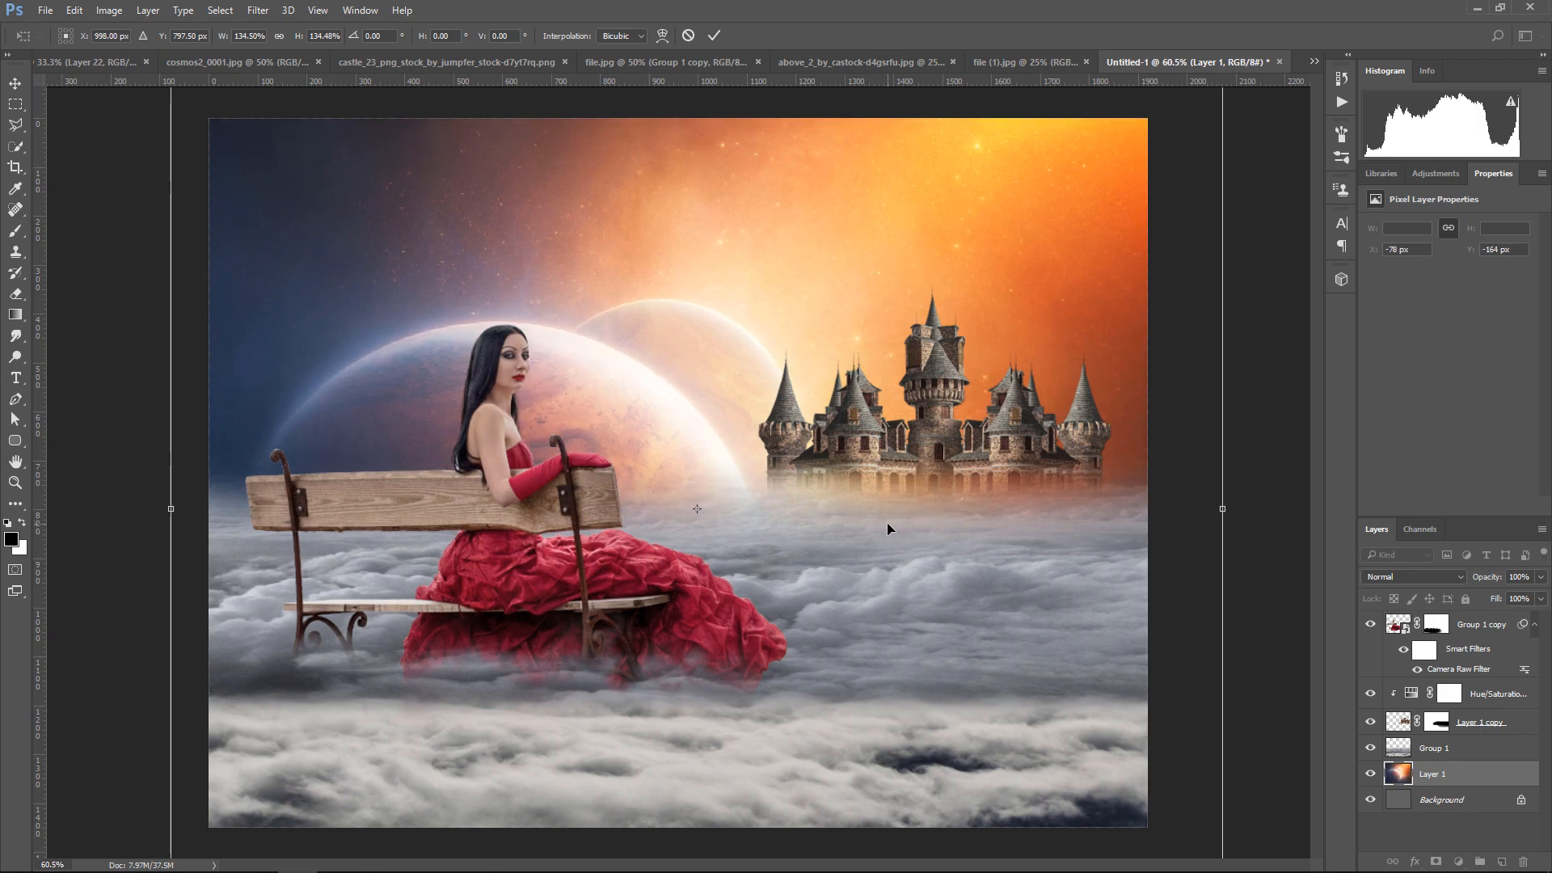
{"action": "key", "text": "ctrl+minus"}
{"action": "left_click_drag", "start_coordinate": [1134, 114], "coordinate": [1157, 95]}
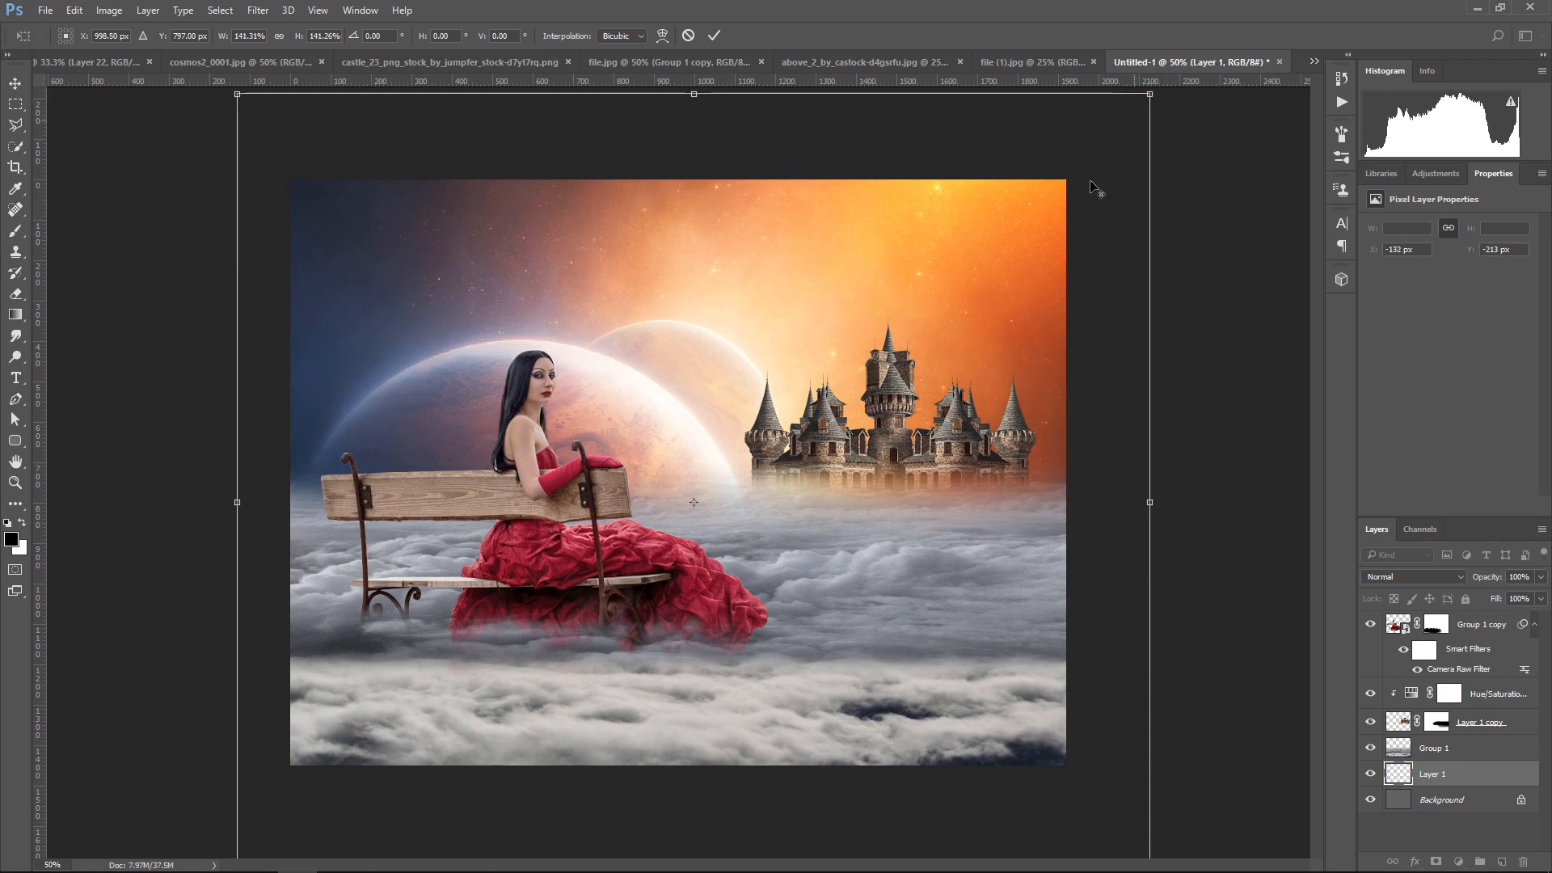
{"action": "left_click_drag", "start_coordinate": [904, 588], "coordinate": [918, 514]}
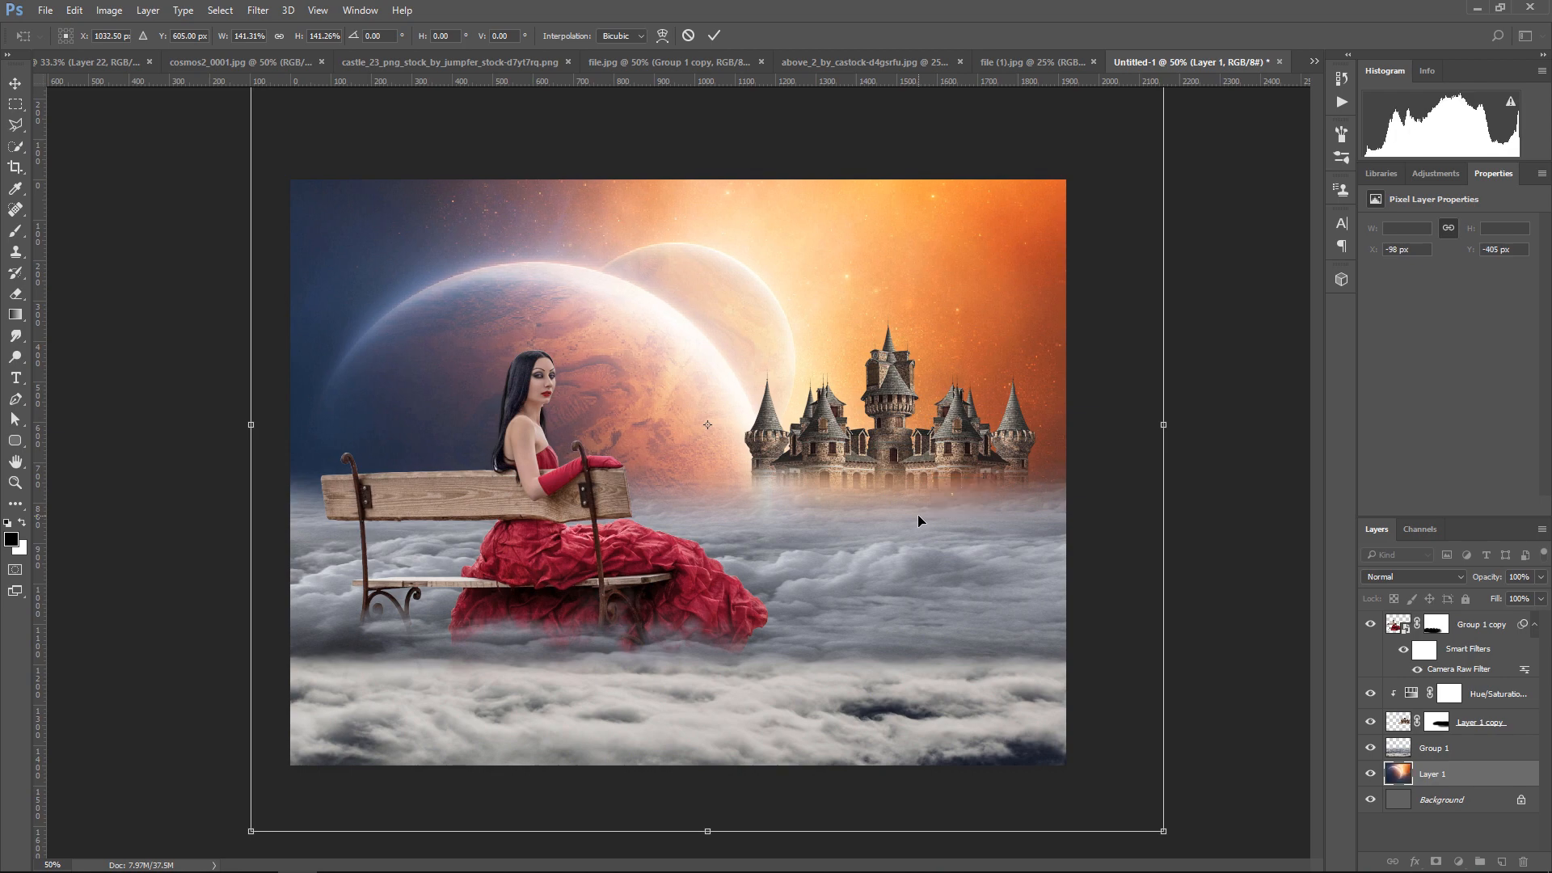
{"action": "key", "text": "Return"}
Reveal more of the castle's base by painting soft white on its layer mask at 53% opacity
{"action": "key", "text": "ctrl+plus"}
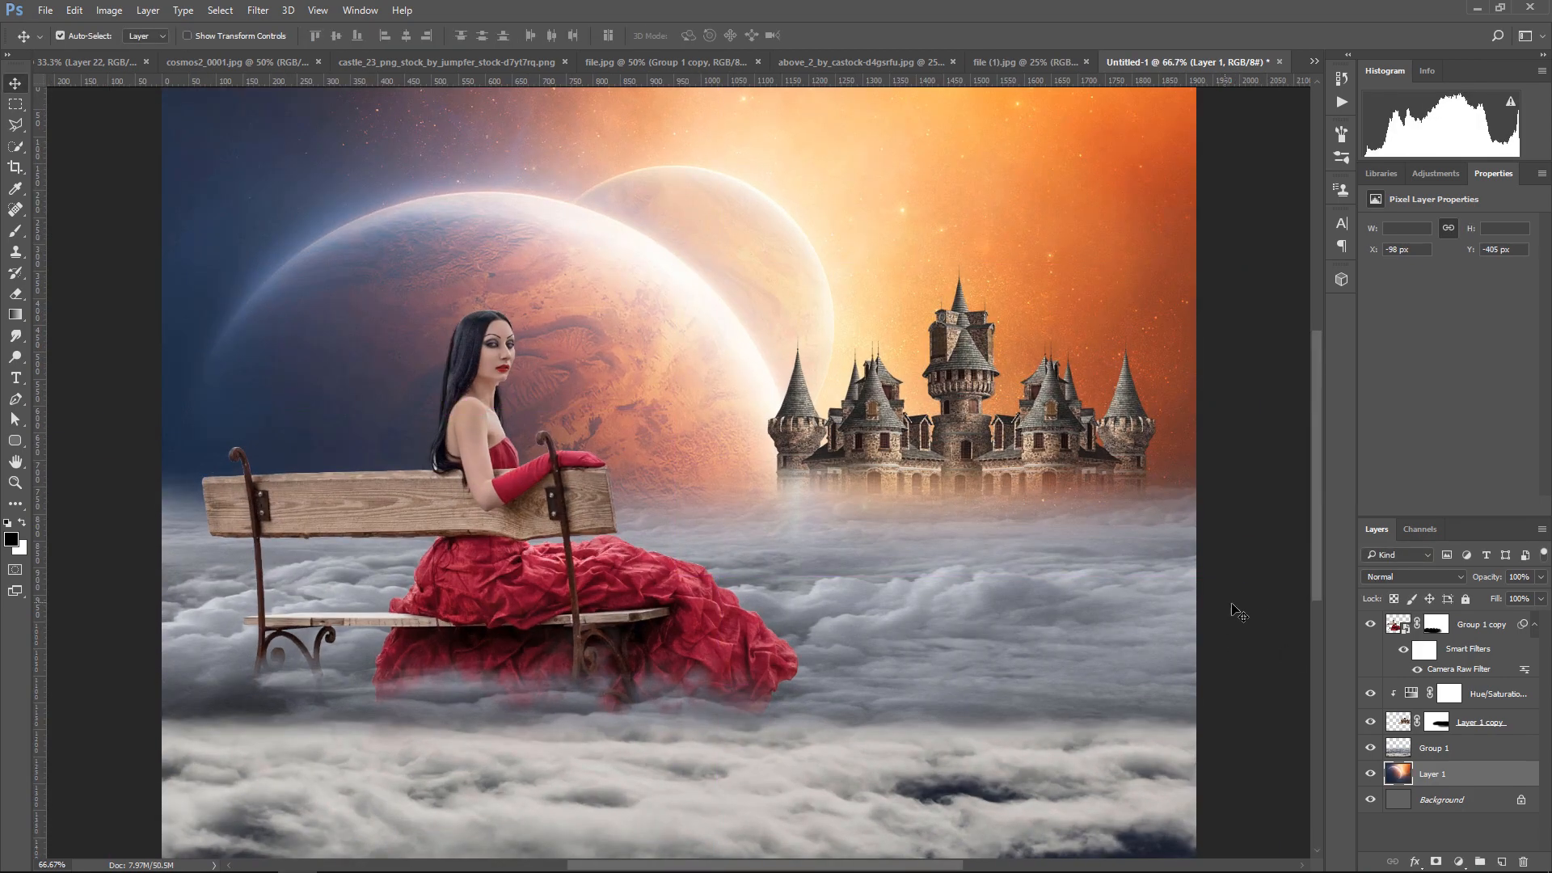
{"action": "left_click", "coordinate": [1438, 722]}
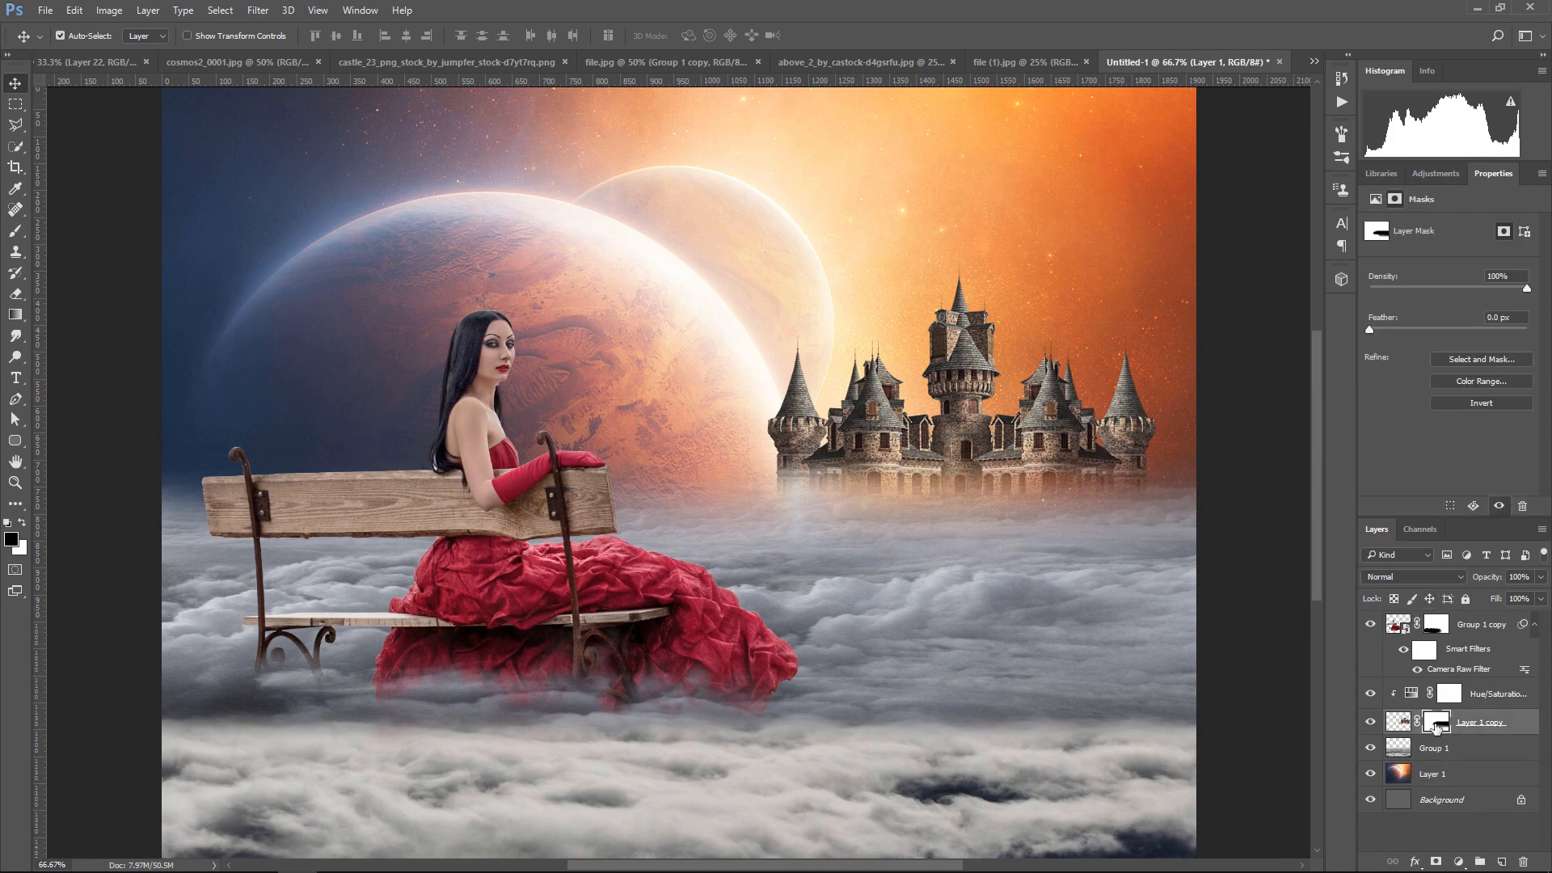
{"action": "left_click", "coordinate": [15, 231]}
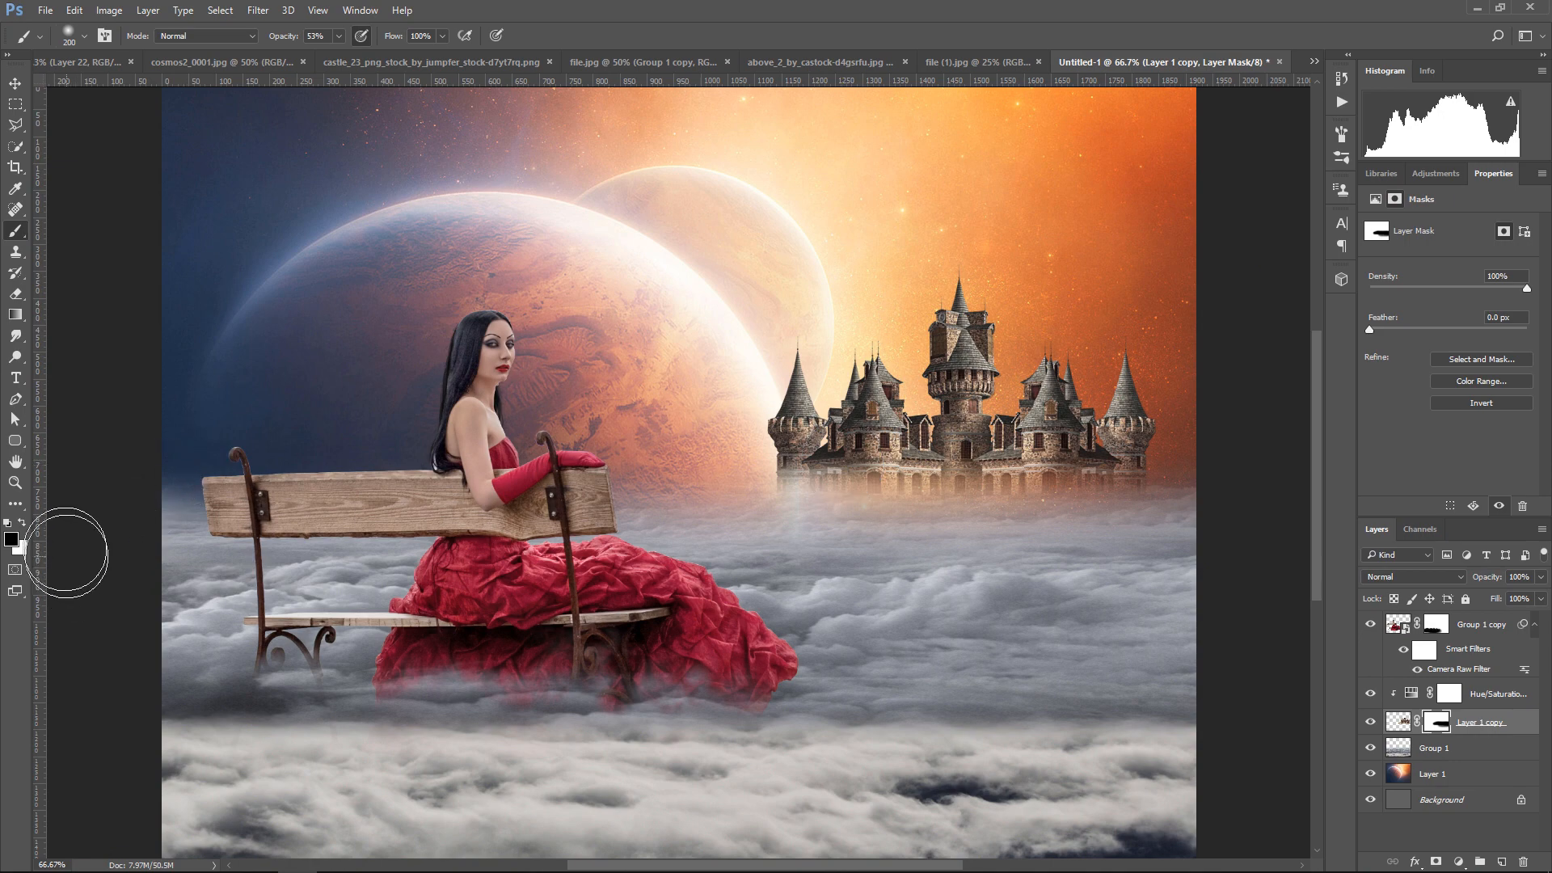
{"action": "left_click", "coordinate": [23, 524]}
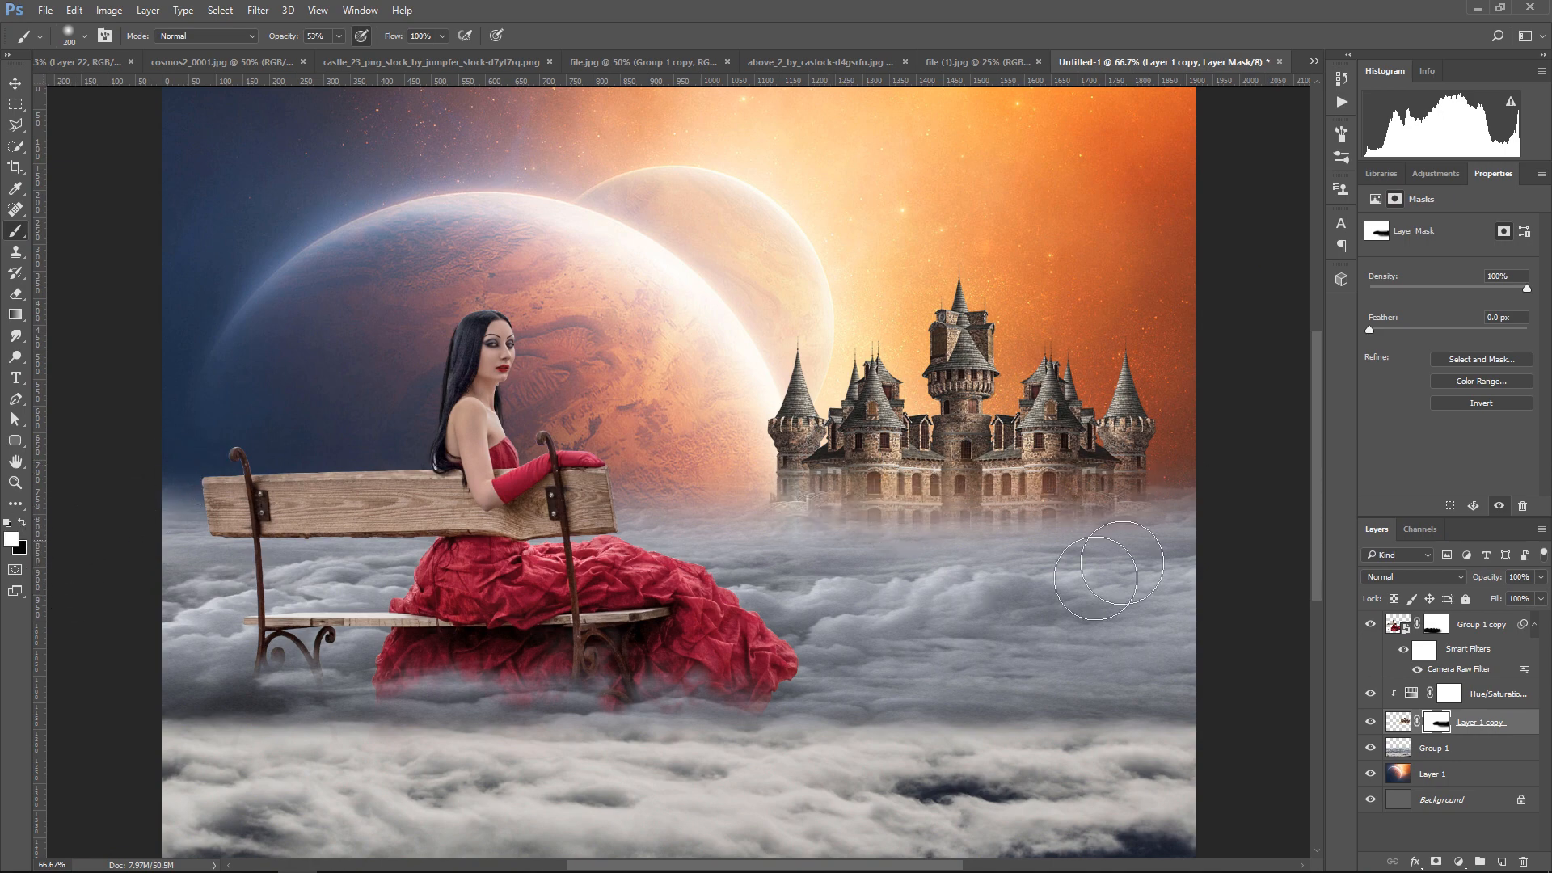
Blend the castle's base into the clouds by painting its mask black with a 175 px textured brush
{"action": "left_click", "coordinate": [84, 35]}
{"action": "double_click", "coordinate": [59, 155]}
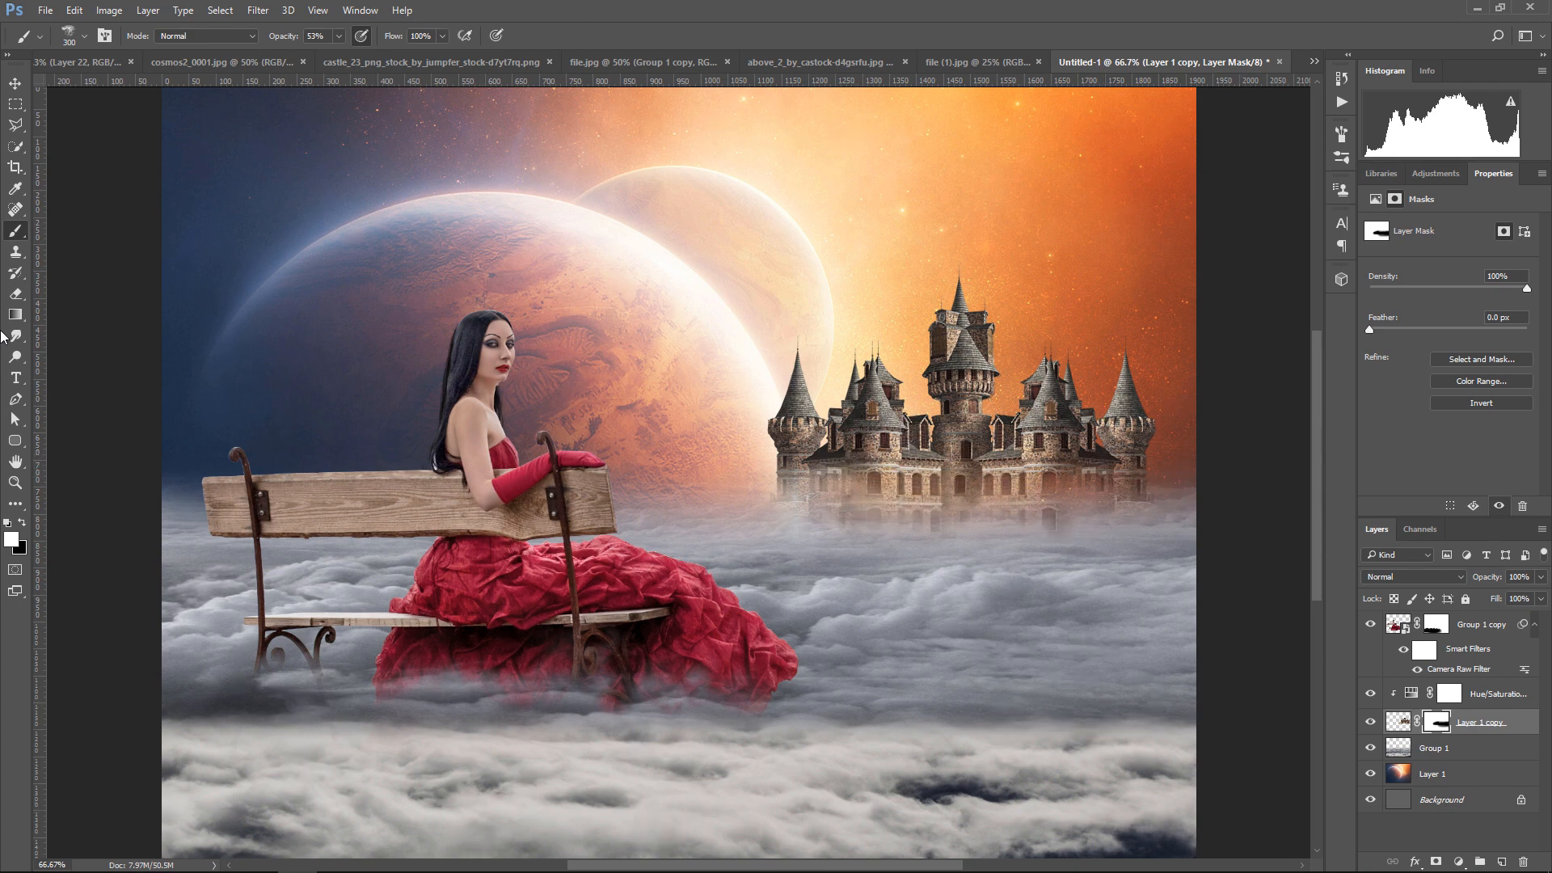
{"action": "left_click", "coordinate": [21, 524]}
{"action": "key", "text": "bracketleft"}
{"action": "key", "text": "bracketleft"}
{"action": "key", "text": "bracketleft"}
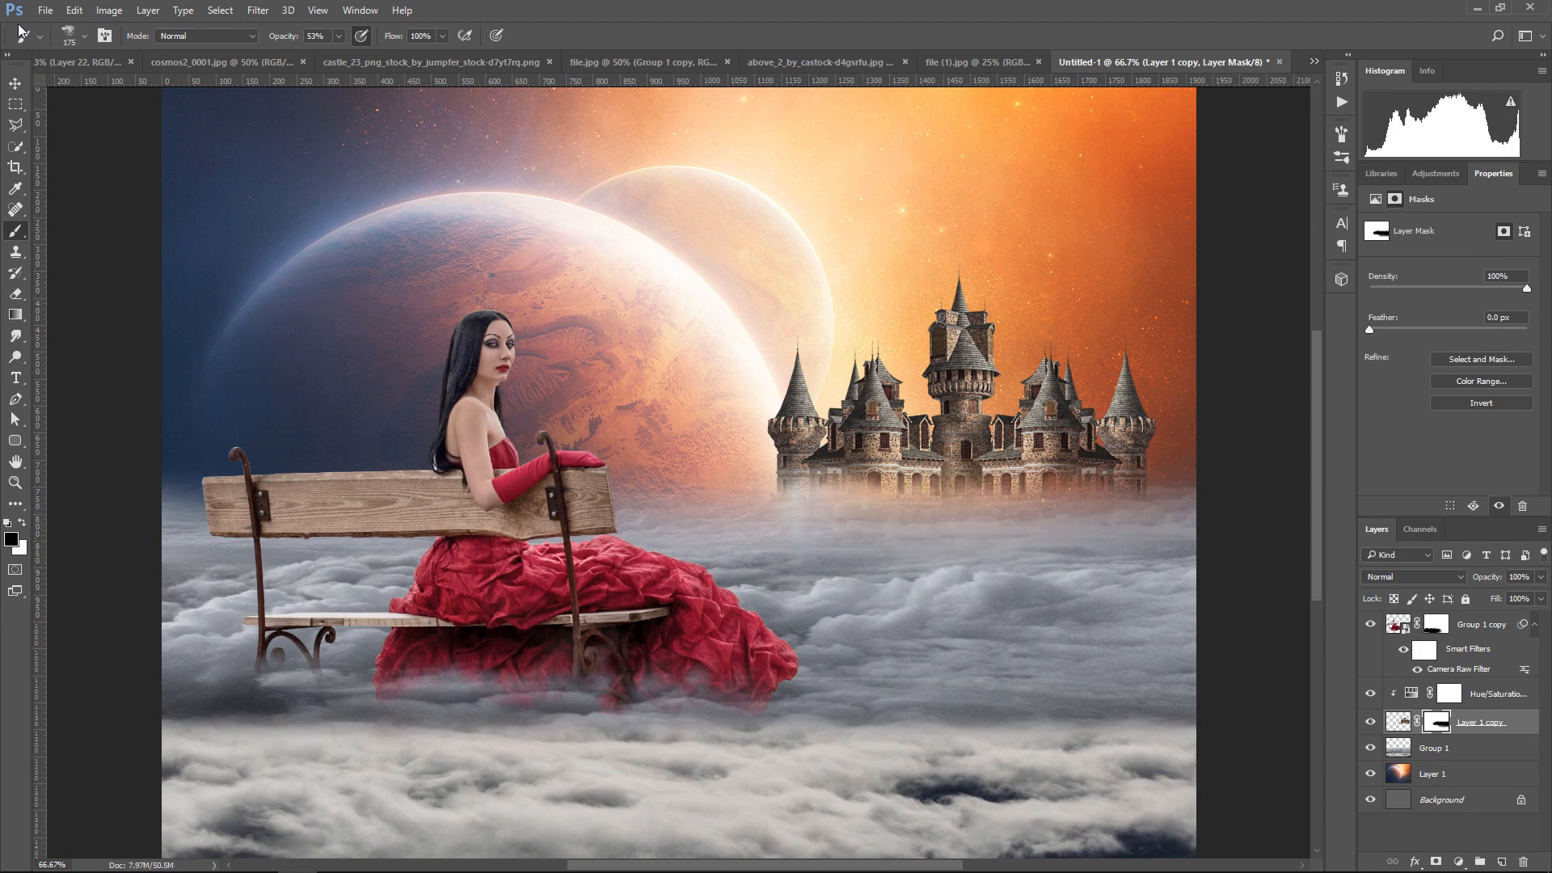
Nudge the castle layer down in large increments so it sits lower on the cloud horizon
{"action": "key", "text": "v"}
{"action": "left_click", "coordinate": [1397, 721]}
{"action": "key", "text": "shift+Down"}
{"action": "key", "text": "shift+Down"}
{"action": "key", "text": "shift+Down"}
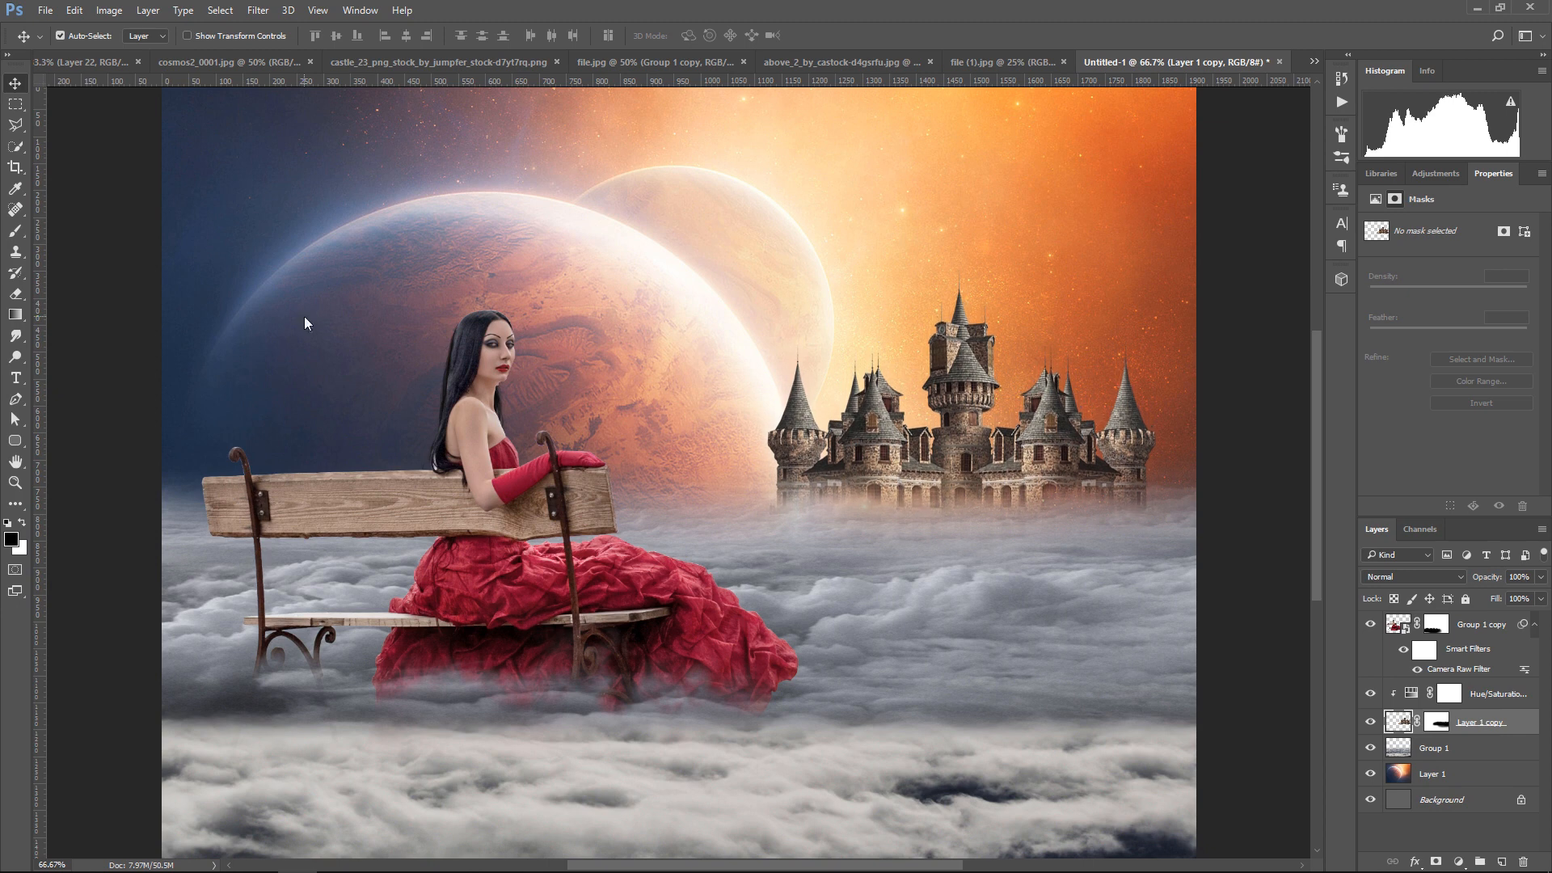
{"action": "key", "text": "shift+Down"}
{"action": "key", "text": "shift+Down"}
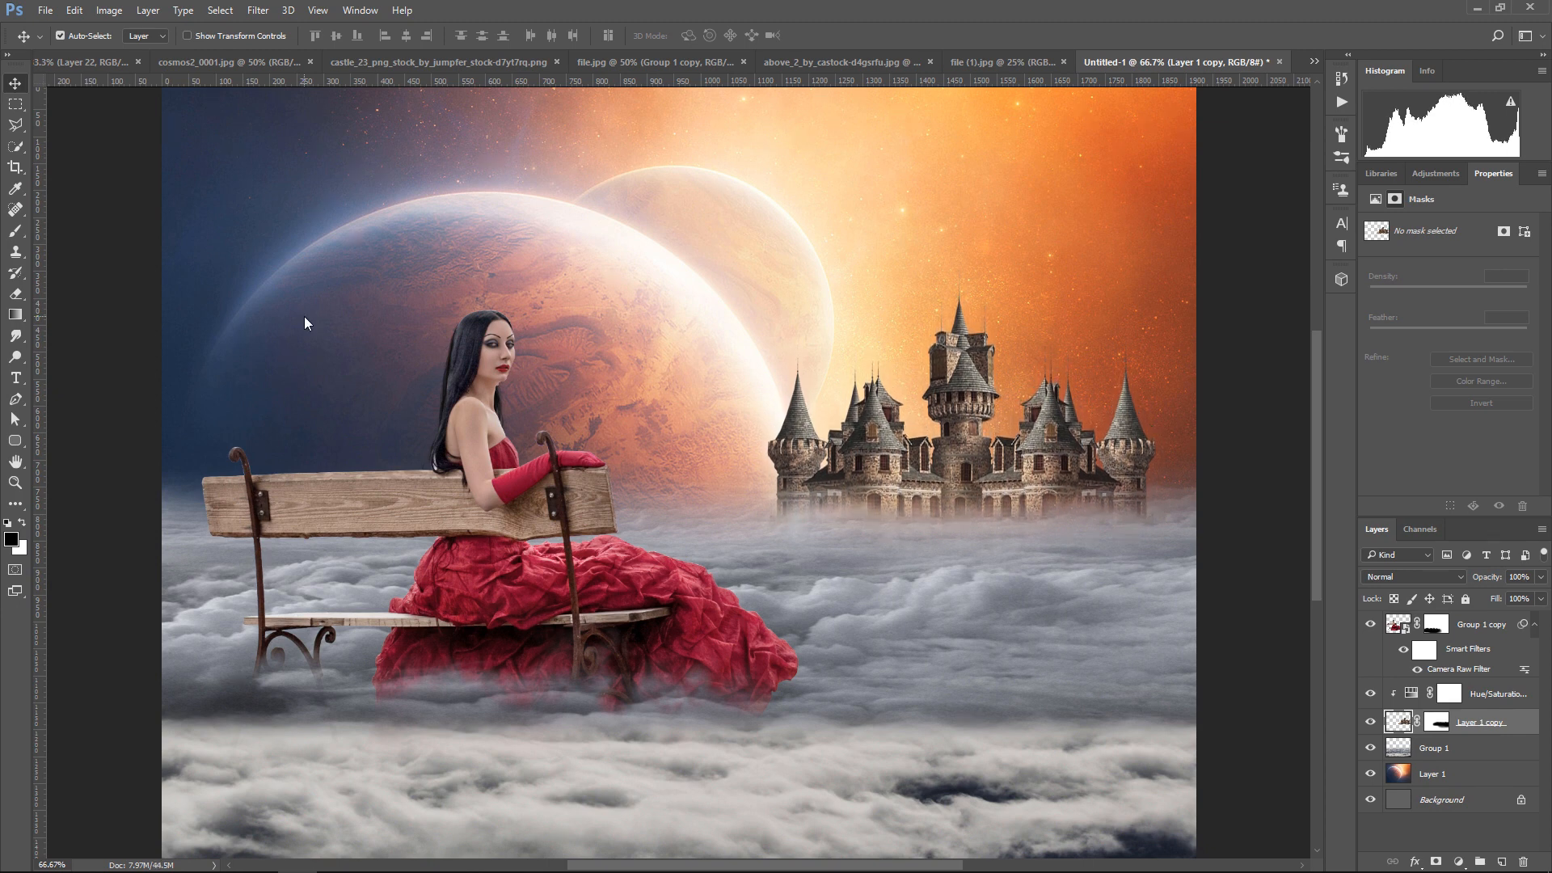
Check the Group 1 clouds by toggling their visibility, and add a new layer directly above the planet layer
{"action": "left_click", "coordinate": [1456, 755]}
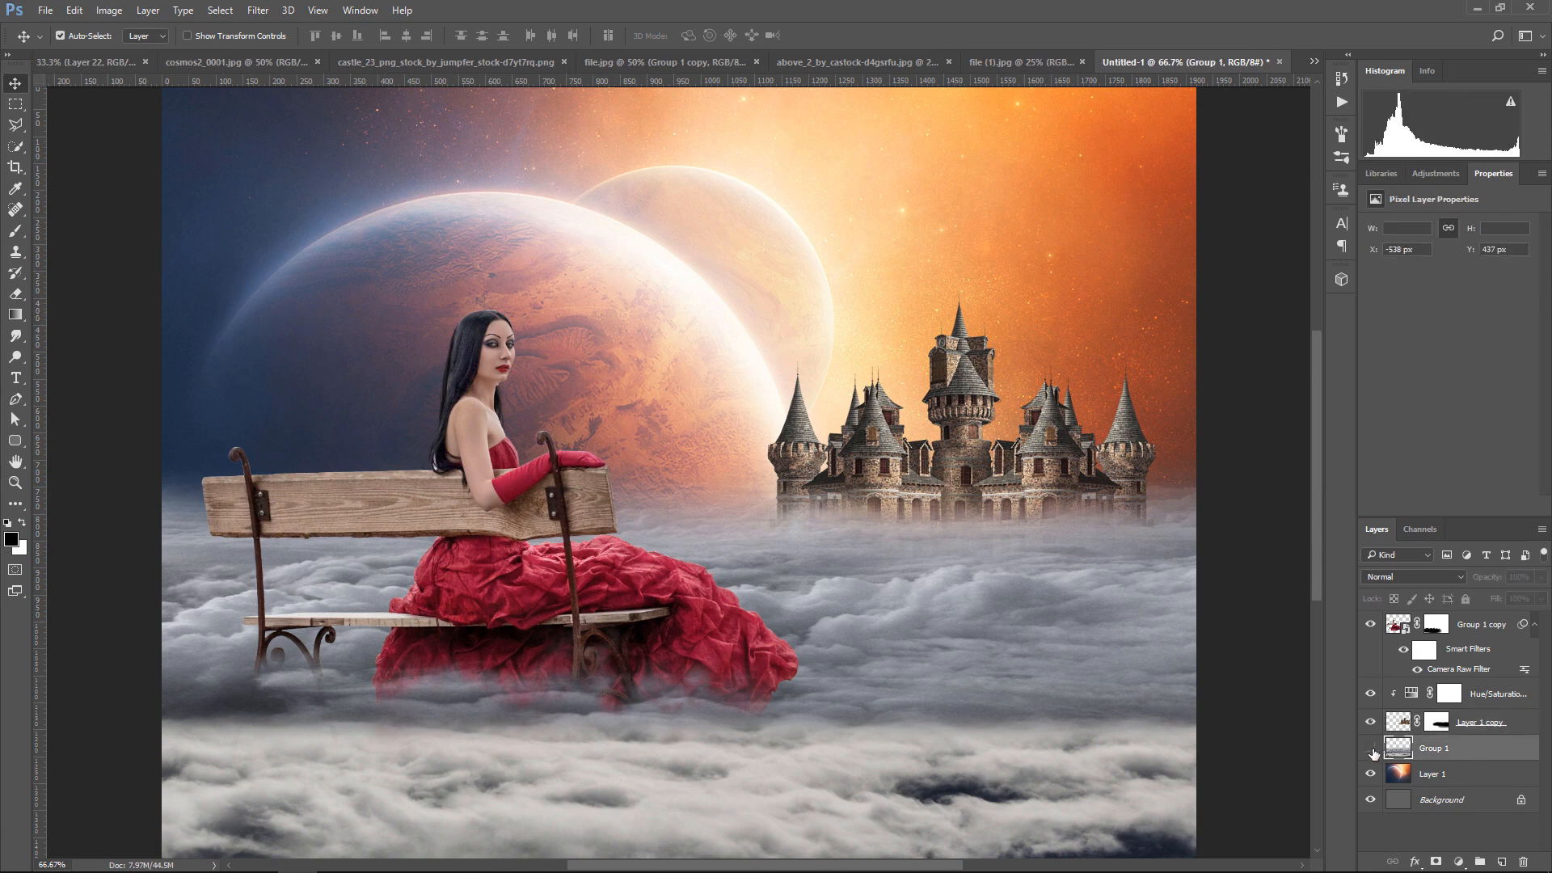
{"action": "left_click", "coordinate": [1371, 748]}
{"action": "left_click", "coordinate": [1371, 749]}
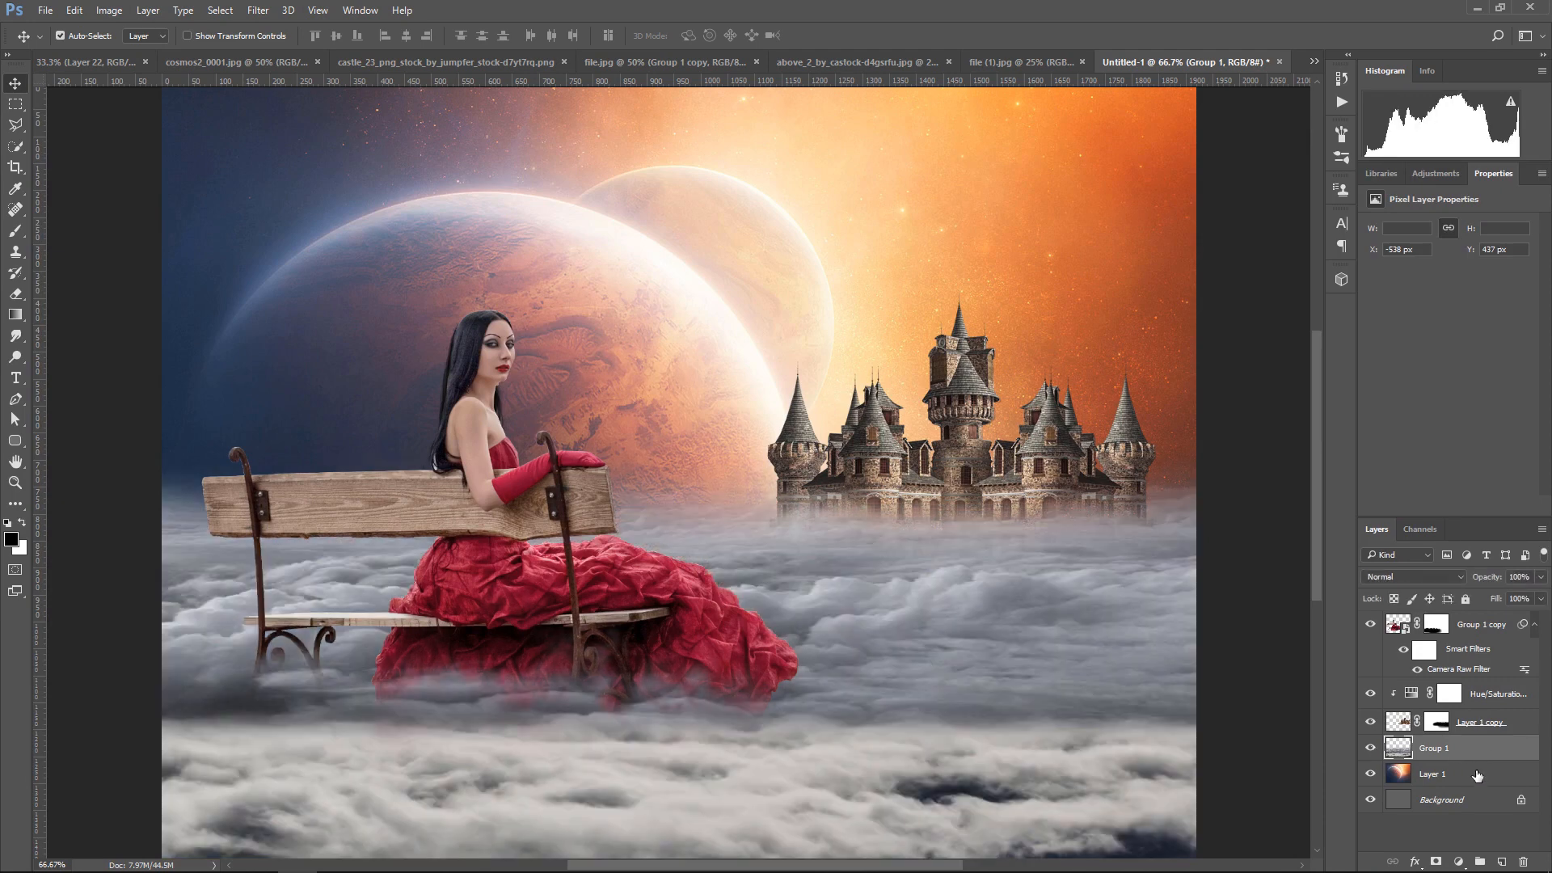
{"action": "left_click", "coordinate": [1478, 776]}
{"action": "left_click", "coordinate": [1502, 861]}
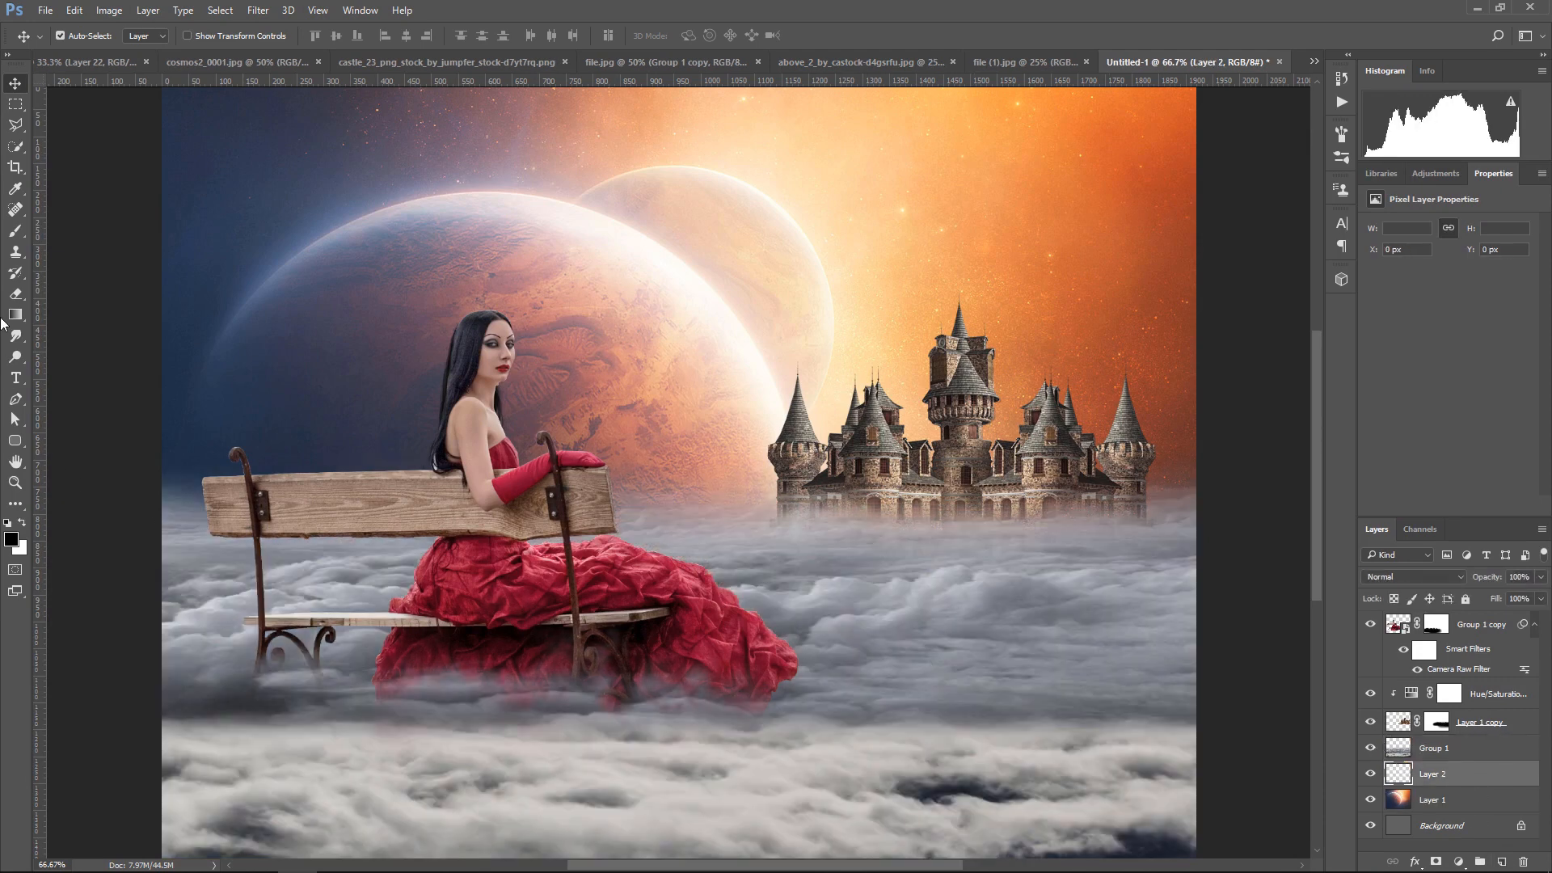
Paint white haze across the whole cloud horizon on the new layer with a soft 300 px brush at 53% opacity
{"action": "left_click", "coordinate": [17, 232]}
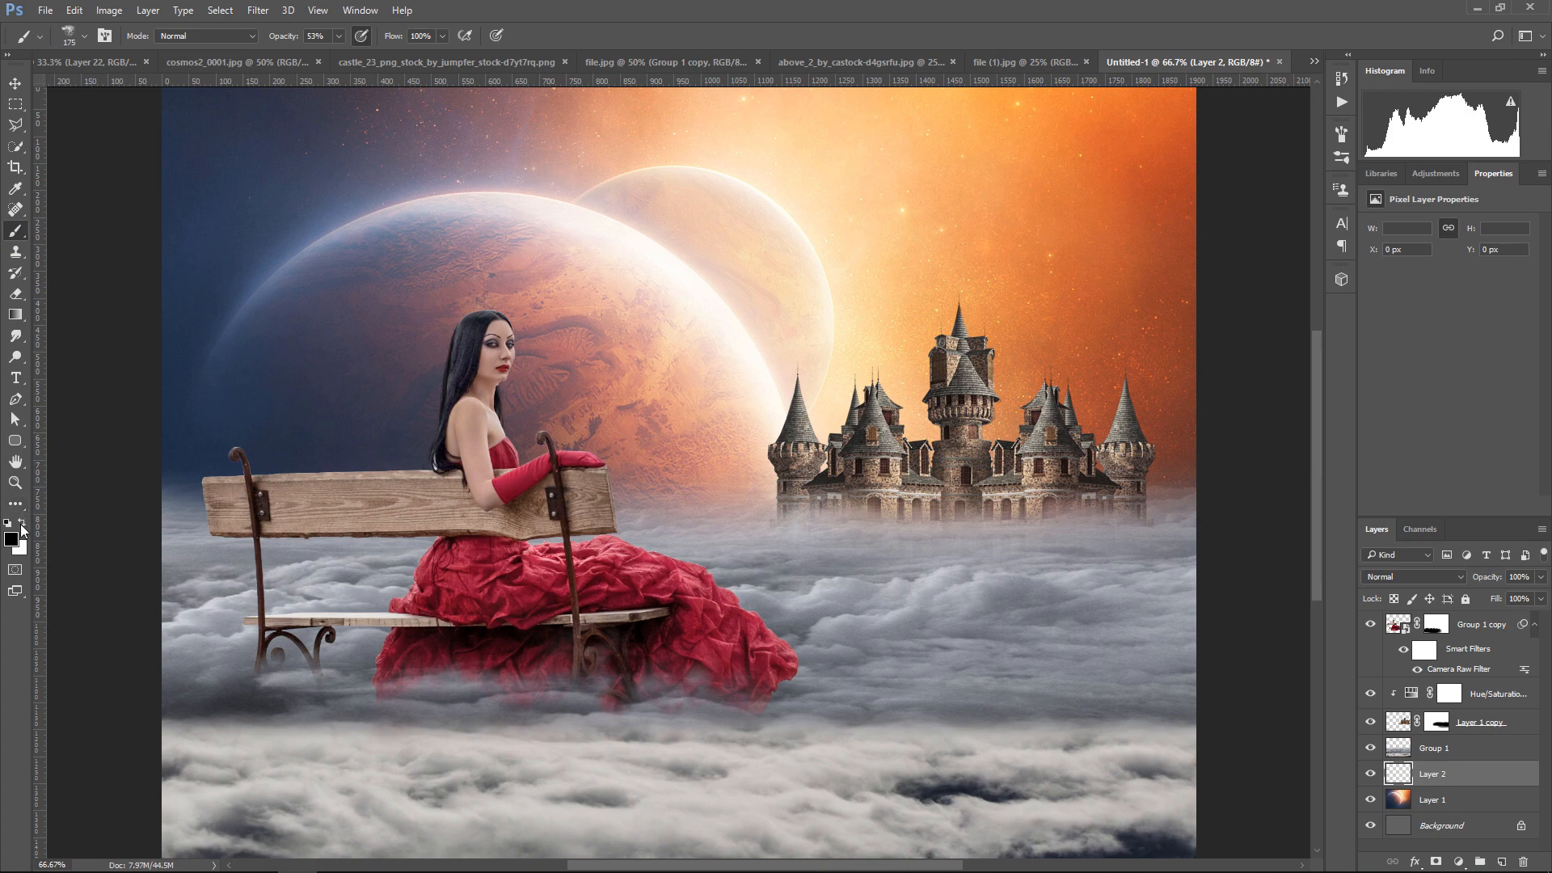
{"action": "left_click", "coordinate": [22, 522]}
{"action": "left_click", "coordinate": [83, 37]}
{"action": "left_click", "coordinate": [81, 156]}
{"action": "left_click", "coordinate": [799, 10]}
{"action": "key", "text": "bracketright"}
{"action": "key", "text": "bracketright"}
{"action": "key", "text": "bracketright"}
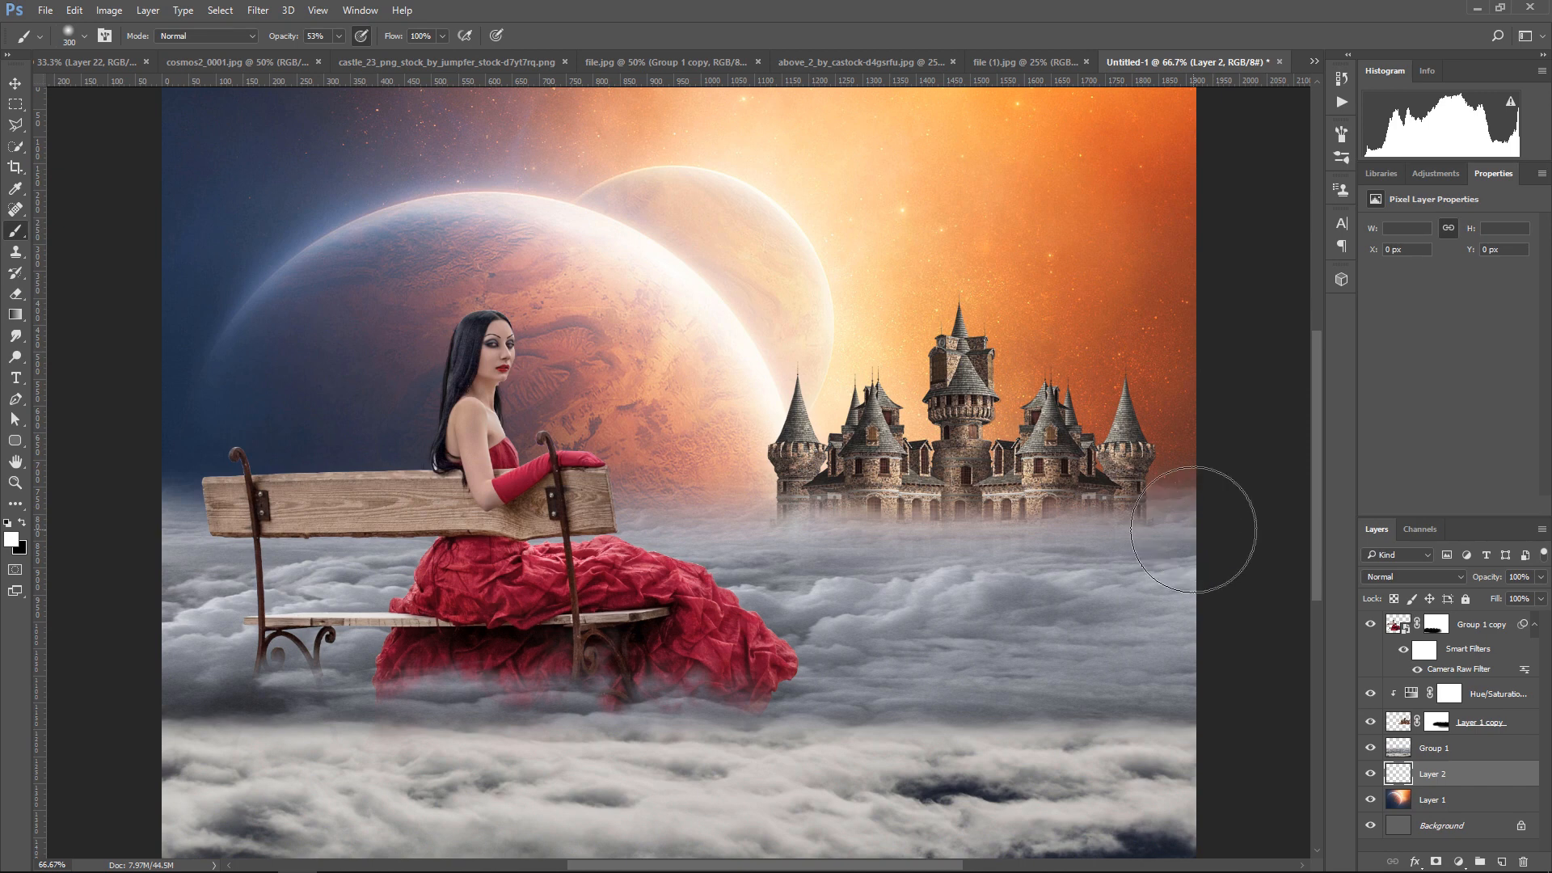
{"action": "mouse_move", "coordinate": [1194, 529]}
{"action": "left_mouse_down"}
{"action": "mouse_move", "coordinate": [728, 534]}
{"action": "mouse_move", "coordinate": [453, 598]}
{"action": "mouse_move", "coordinate": [1230, 545]}
{"action": "mouse_move", "coordinate": [86, 554]}
{"action": "left_mouse_up"}
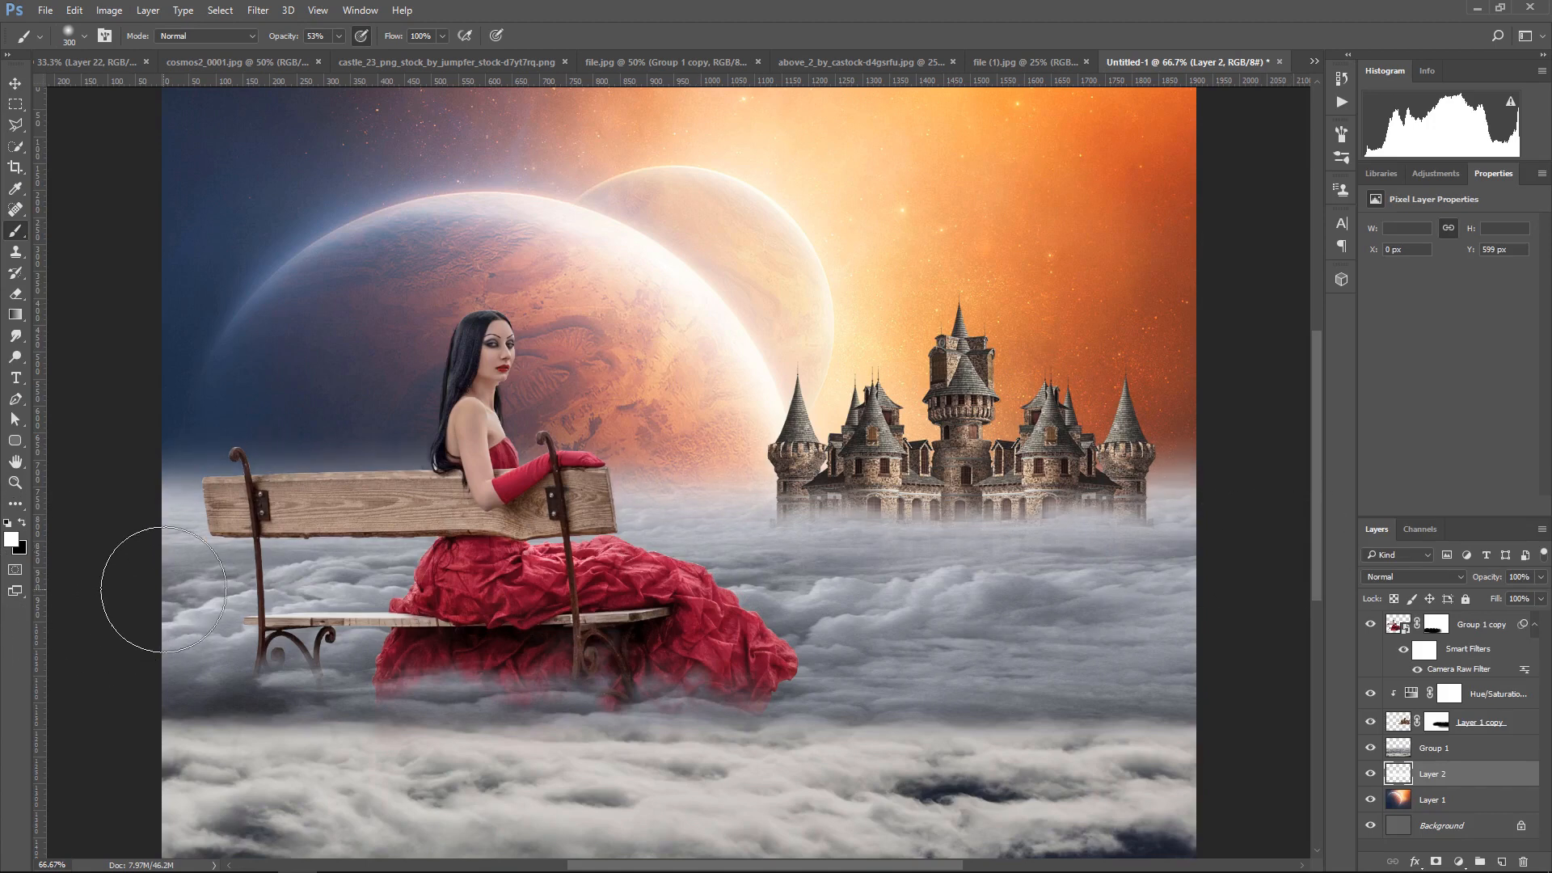
Nudge the castle layer up and slightly right to X 953 px, Y 343 px
{"action": "left_click", "coordinate": [16, 84]}
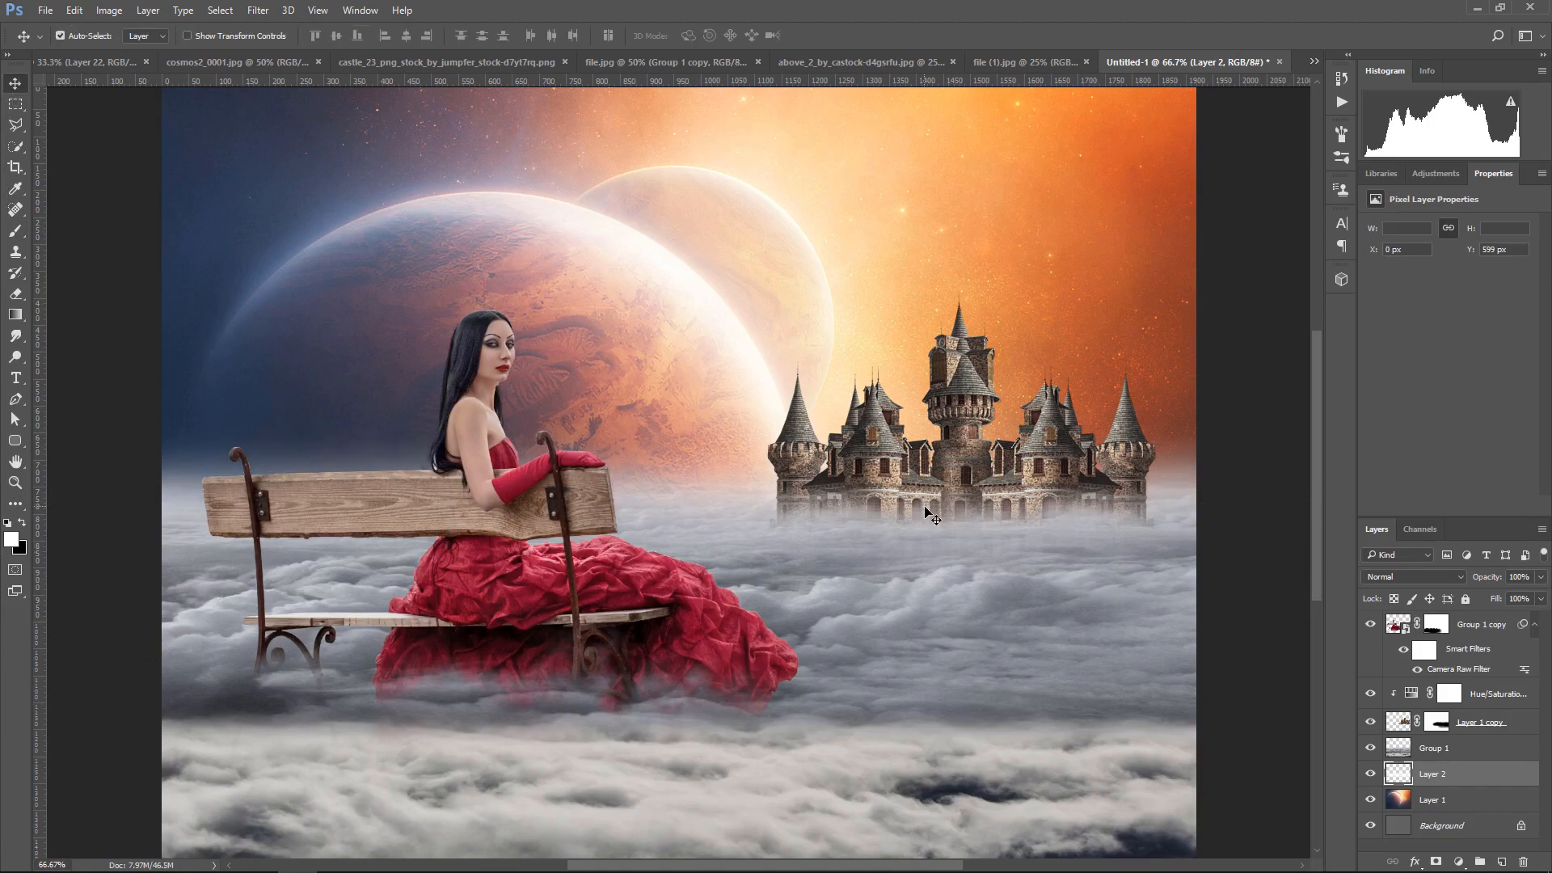
{"action": "scroll", "coordinate": [930, 515], "scroll_direction": "down", "scroll_amount": 1}
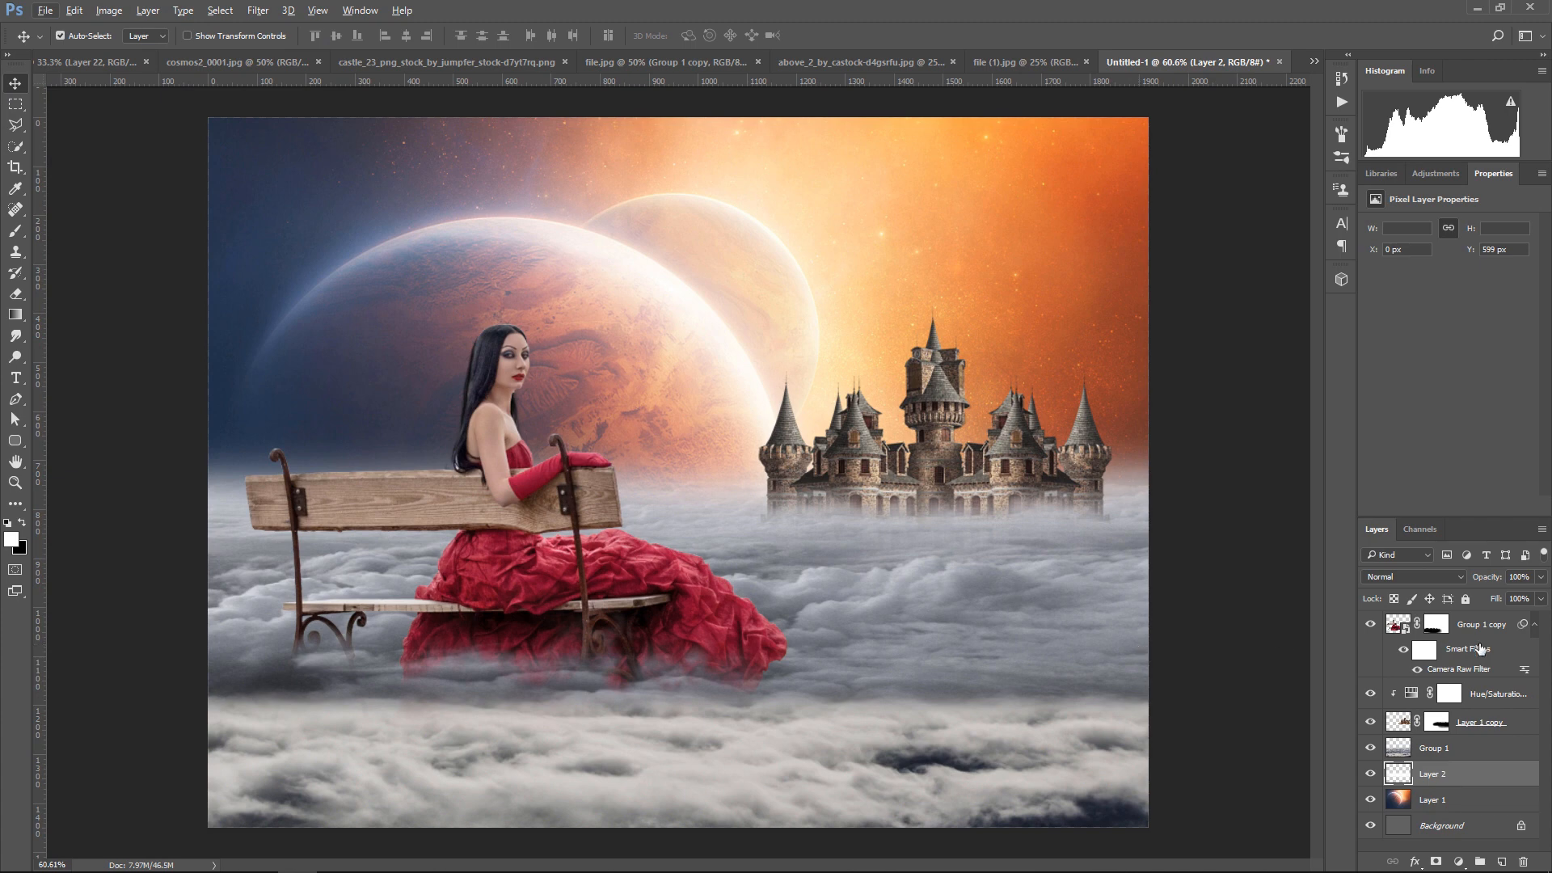
{"action": "left_click", "coordinate": [1495, 724]}
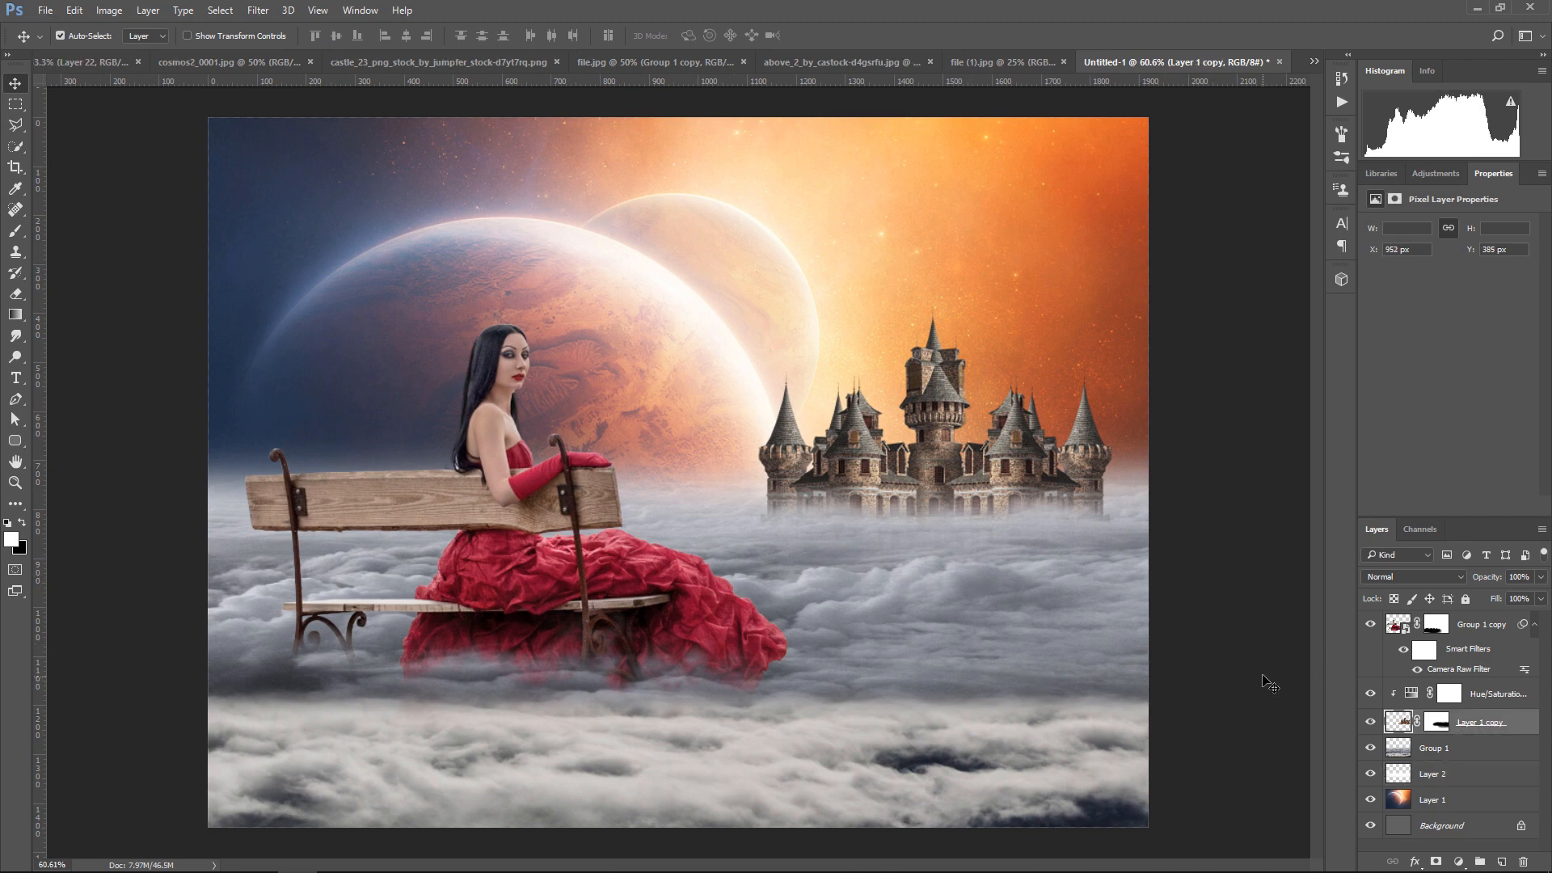
{"action": "key", "text": "Up"}
{"action": "key", "text": "Up"}
{"action": "key", "text": "Up"}
{"action": "key", "text": "Up"}
{"action": "key", "text": "Up"}
{"action": "key", "text": "Up"}
{"action": "key", "text": "Up"}
{"action": "key", "text": "Up"}
{"action": "key", "text": "Up"}
{"action": "key", "text": "Up"}
{"action": "key", "text": "Up"}
{"action": "key", "text": "Up"}
{"action": "key", "text": "Up"}
{"action": "key", "text": "Up"}
{"action": "key", "text": "Up"}
{"action": "key", "text": "Up"}
{"action": "key", "text": "Up"}
{"action": "key", "text": "Up"}
{"action": "key", "text": "Up"}
{"action": "key", "text": "Up"}
{"action": "key", "text": "Up"}
{"action": "key", "text": "Up"}
{"action": "key", "text": "Up"}
{"action": "key", "text": "Up"}
{"action": "key", "text": "Up"}
{"action": "key", "text": "Up"}
{"action": "key", "text": "Up"}
{"action": "key", "text": "Up"}
{"action": "key", "text": "Up"}
{"action": "key", "text": "Up"}
{"action": "key", "text": "Up"}
{"action": "key", "text": "Up"}
{"action": "key", "text": "Up"}
{"action": "key", "text": "Up"}
{"action": "key", "text": "Up"}
{"action": "key", "text": "Up"}
{"action": "key", "text": "Up"}
{"action": "key", "text": "Up"}
{"action": "key", "text": "Up"}
{"action": "key", "text": "Up"}
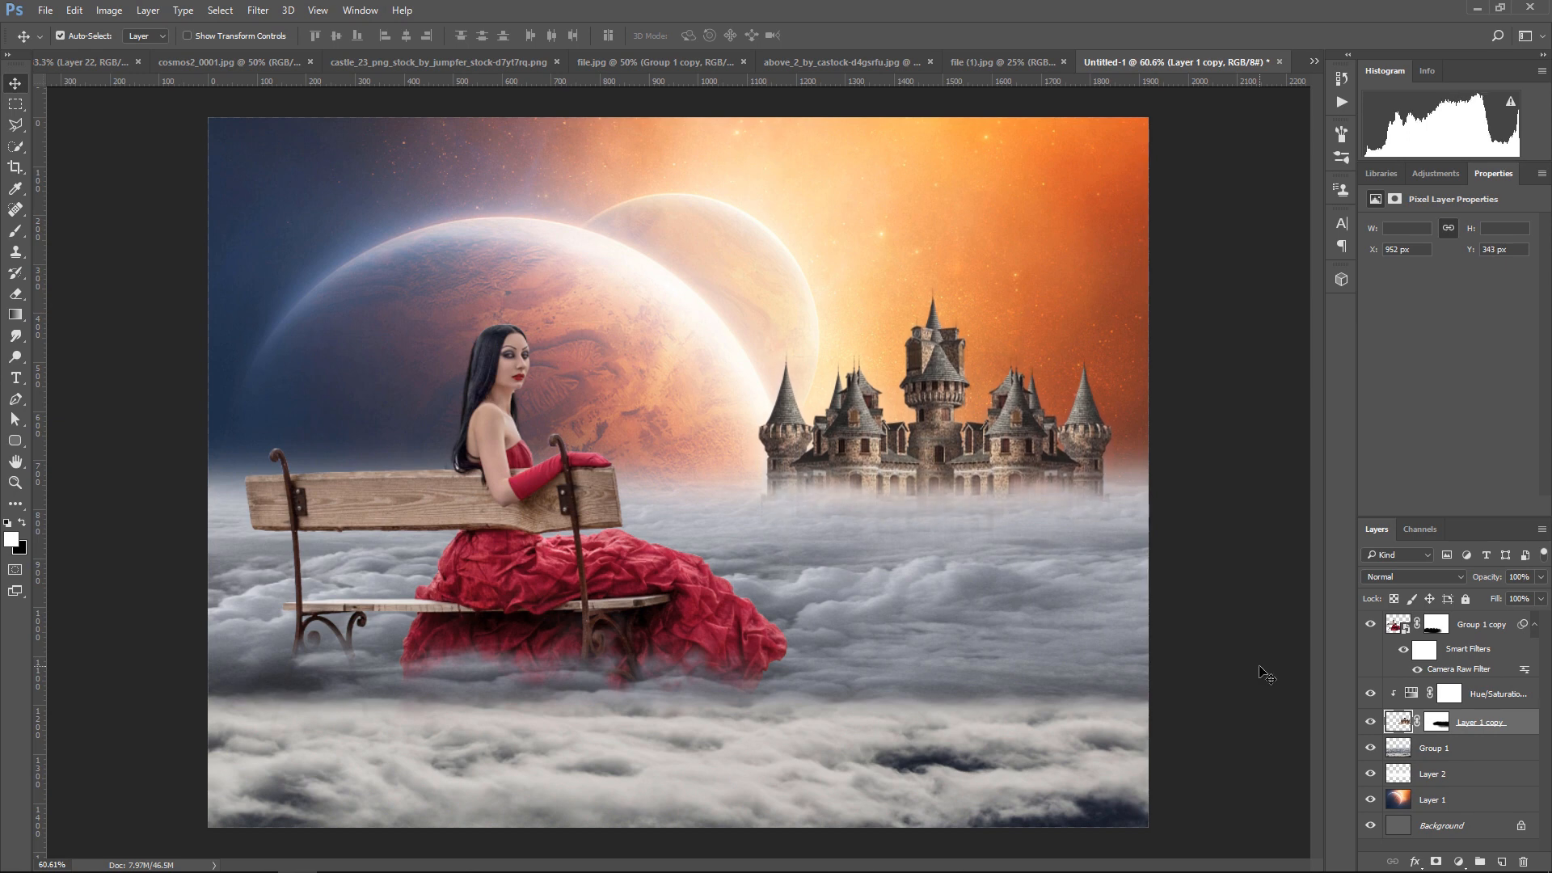
{"action": "key", "text": "Right"}
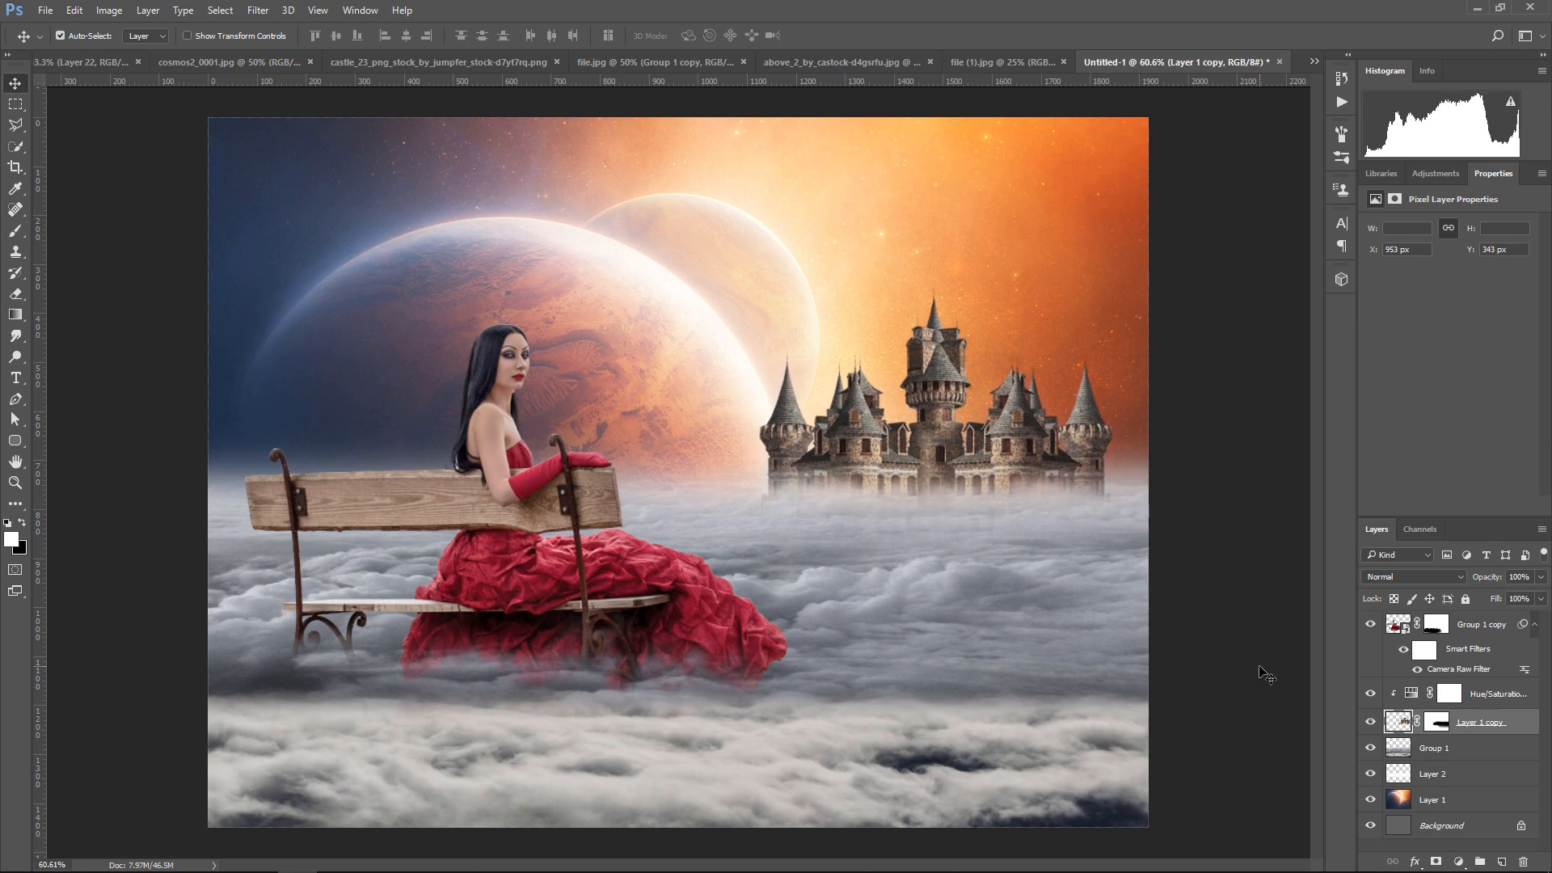
Add a new layer above the castle's Hue/Saturation adjustment and paint a soft black shadow under the castle with a 150 px brush
{"action": "left_click", "coordinate": [1506, 707]}
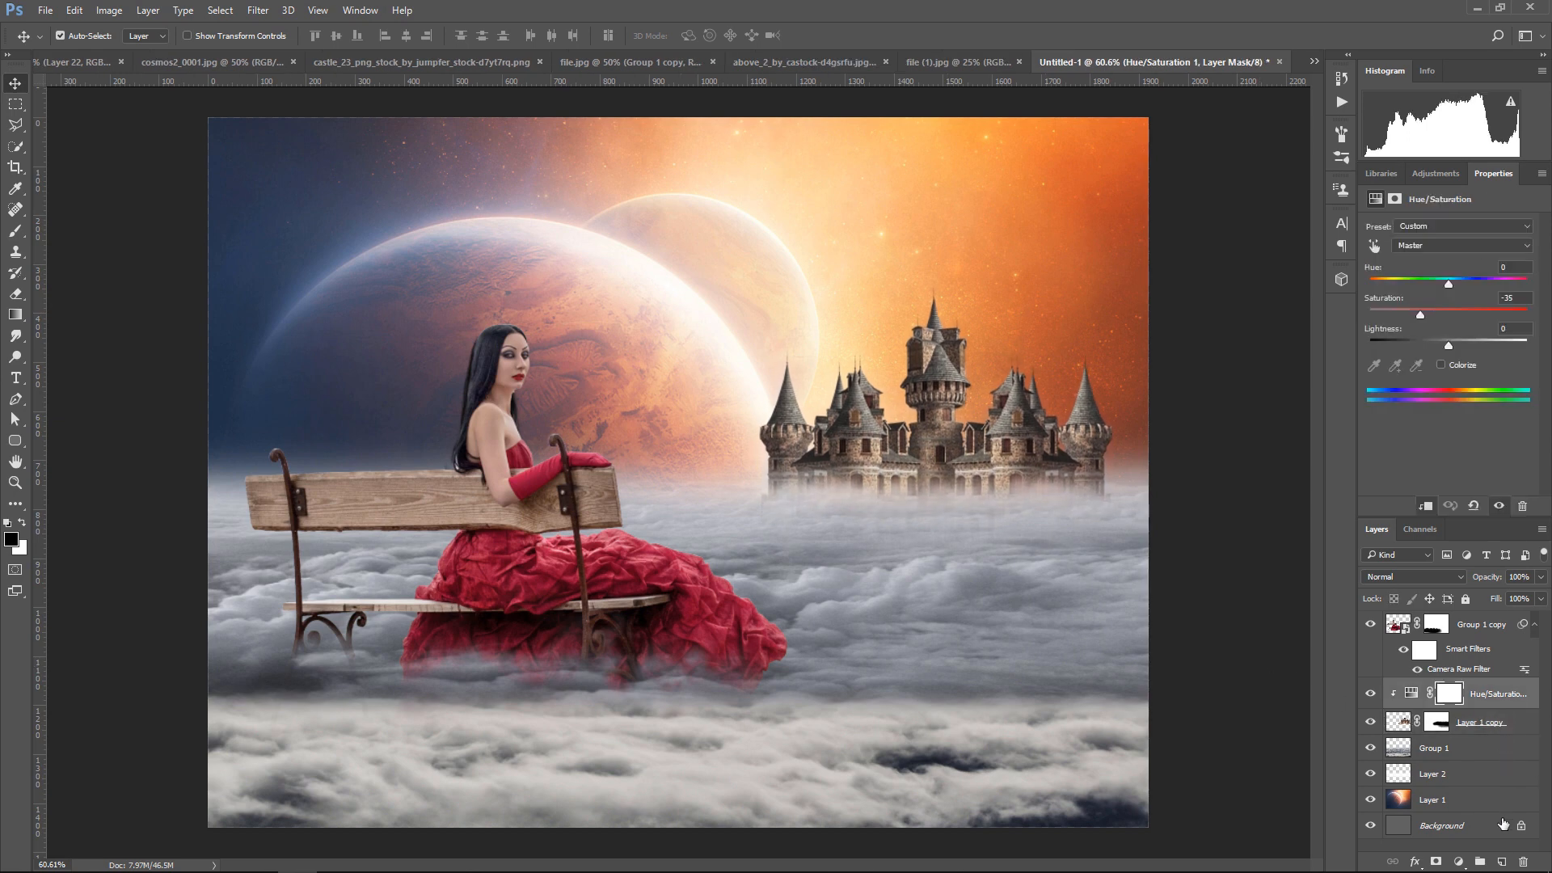
{"action": "left_click", "coordinate": [1501, 862]}
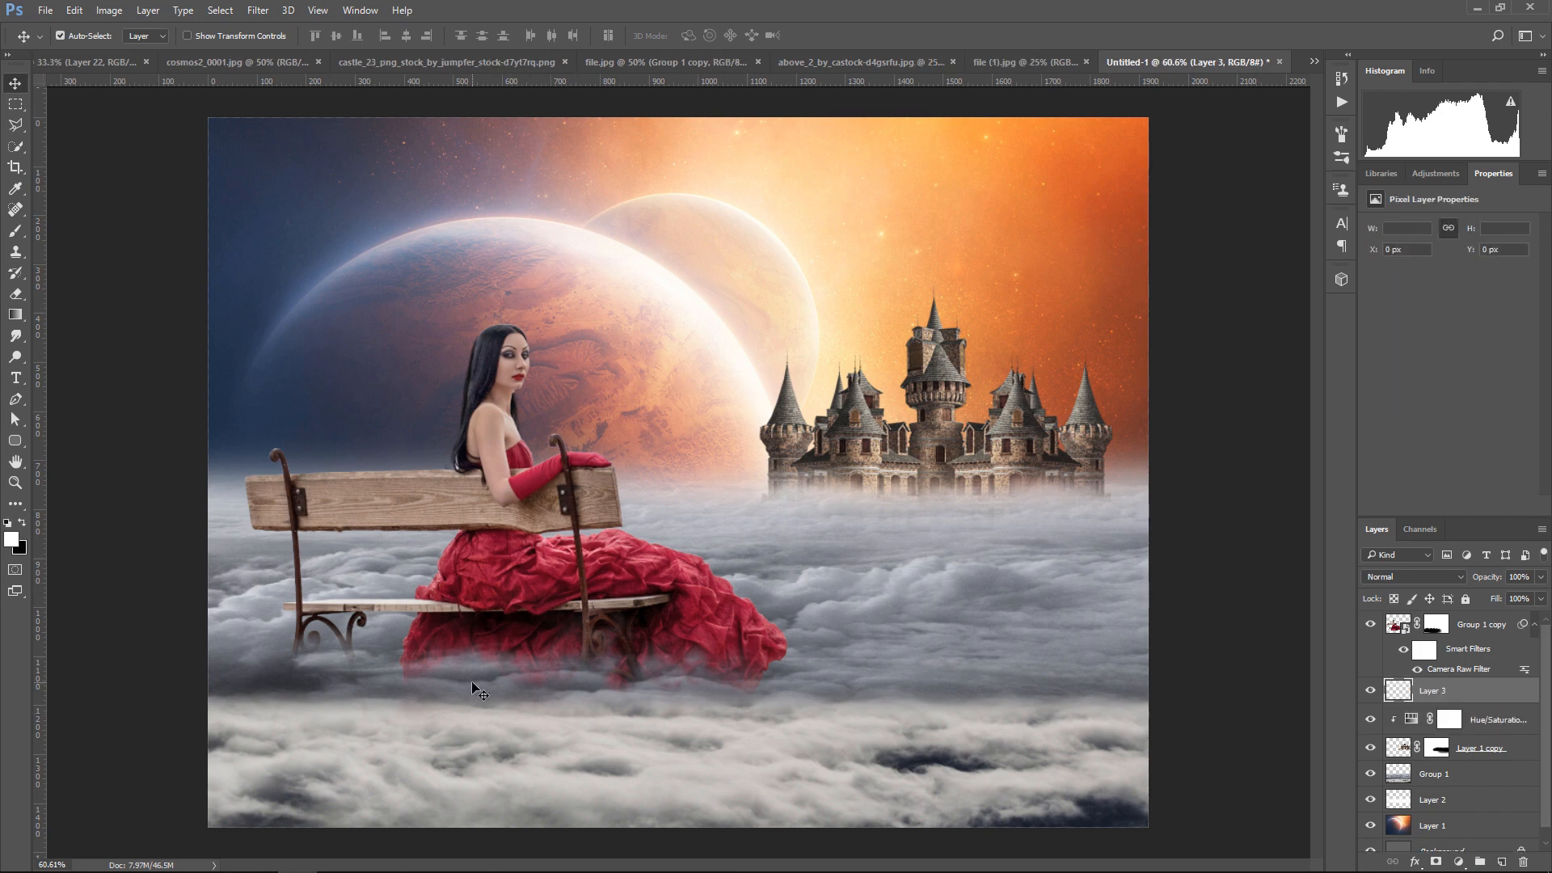
{"action": "left_click", "coordinate": [16, 231]}
{"action": "left_click", "coordinate": [22, 526]}
{"action": "key", "text": "bracketleft"}
{"action": "key", "text": "bracketleft"}
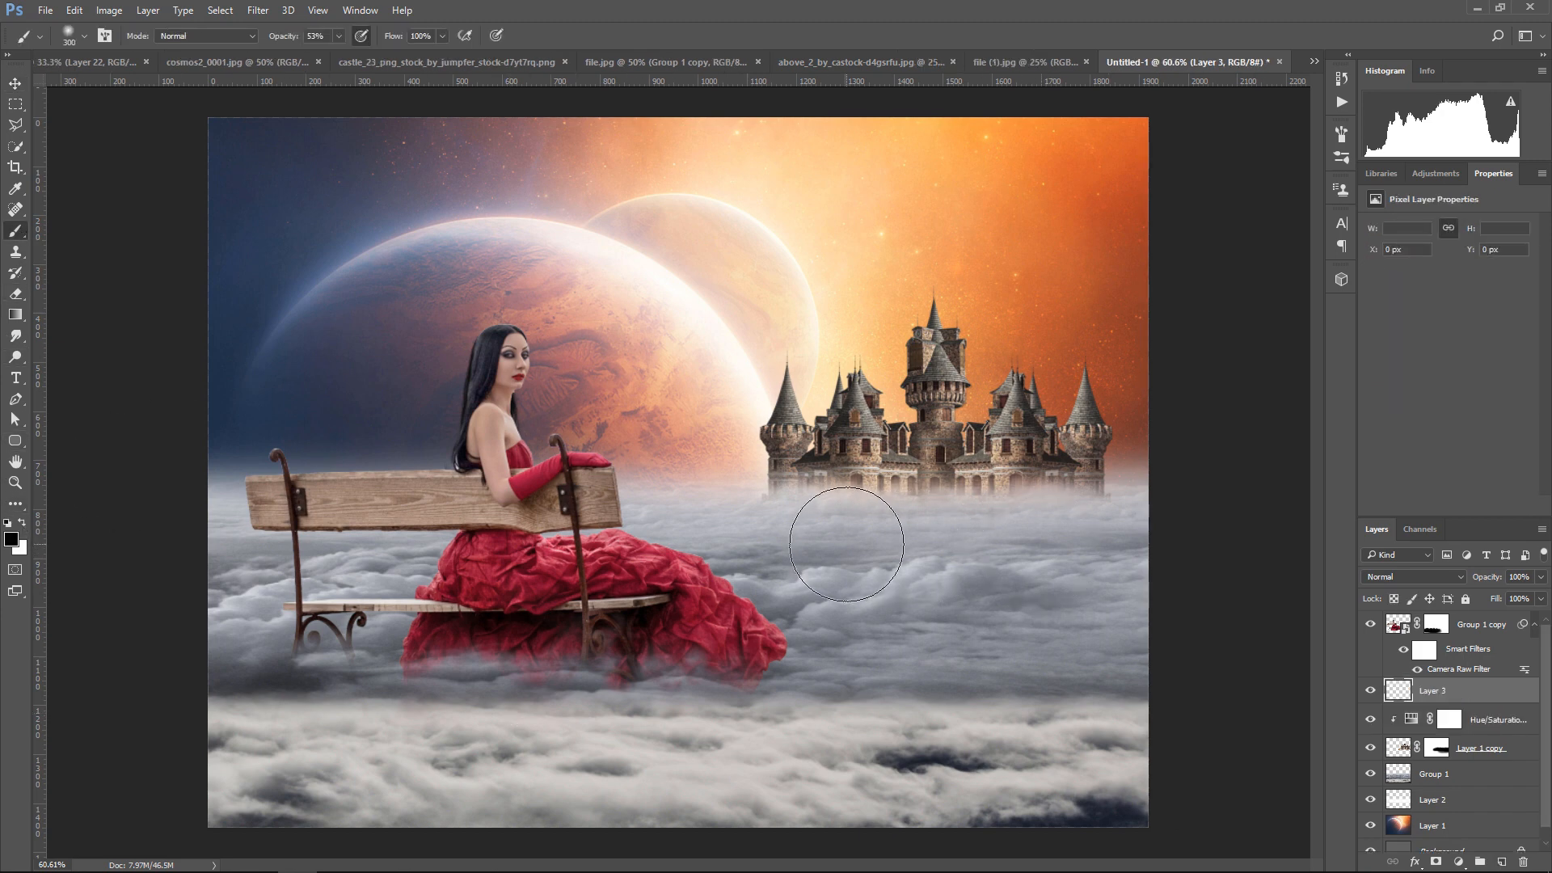
{"action": "key", "text": "bracketleft"}
{"action": "key", "text": "bracketleft"}
{"action": "mouse_move", "coordinate": [780, 514]}
{"action": "left_mouse_down"}
{"action": "mouse_move", "coordinate": [1075, 523]}
{"action": "mouse_move", "coordinate": [979, 541]}
{"action": "mouse_move", "coordinate": [1202, 569]}
{"action": "left_mouse_up"}
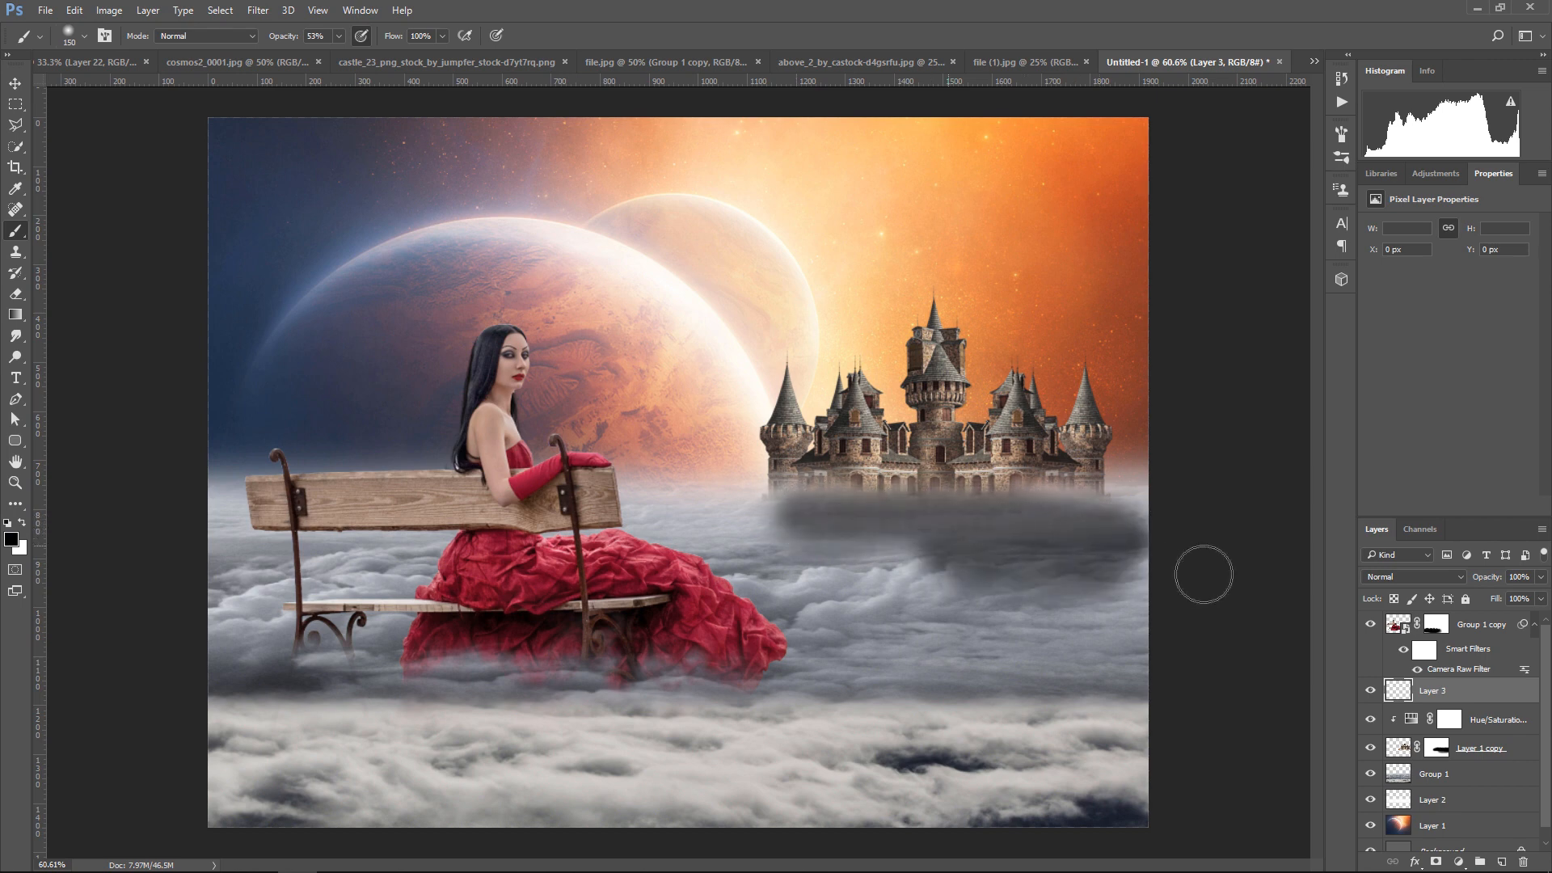
Set the castle shadow layer to Overlay blend mode with 38% opacity
{"action": "left_click", "coordinate": [1413, 577]}
{"action": "left_click", "coordinate": [1395, 410]}
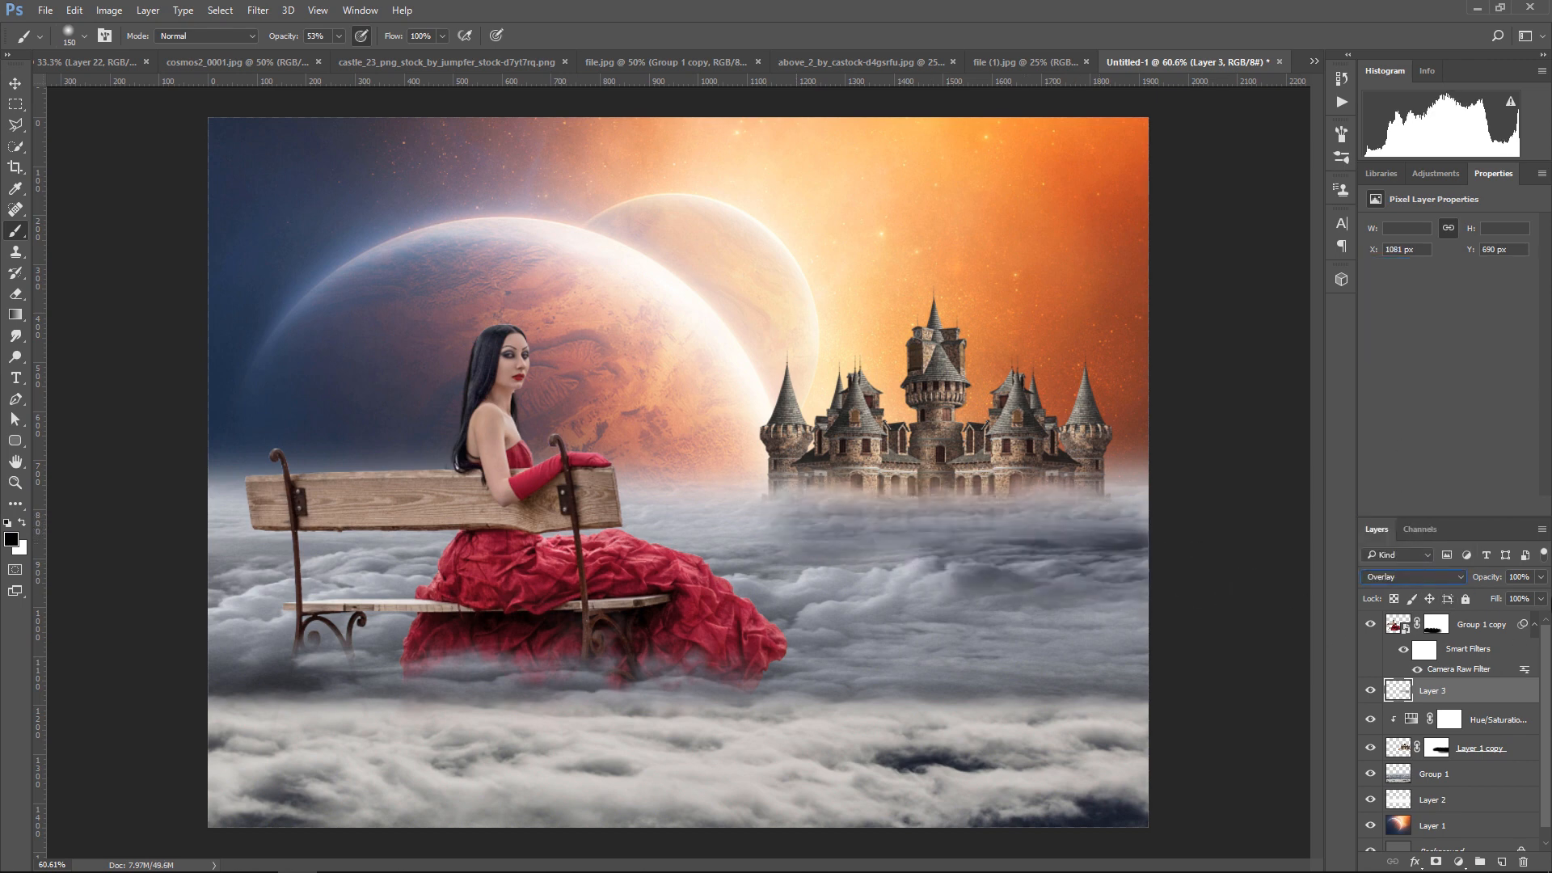
{"action": "left_click", "coordinate": [1542, 578]}
{"action": "left_click_drag", "start_coordinate": [1543, 596], "coordinate": [1505, 597]}
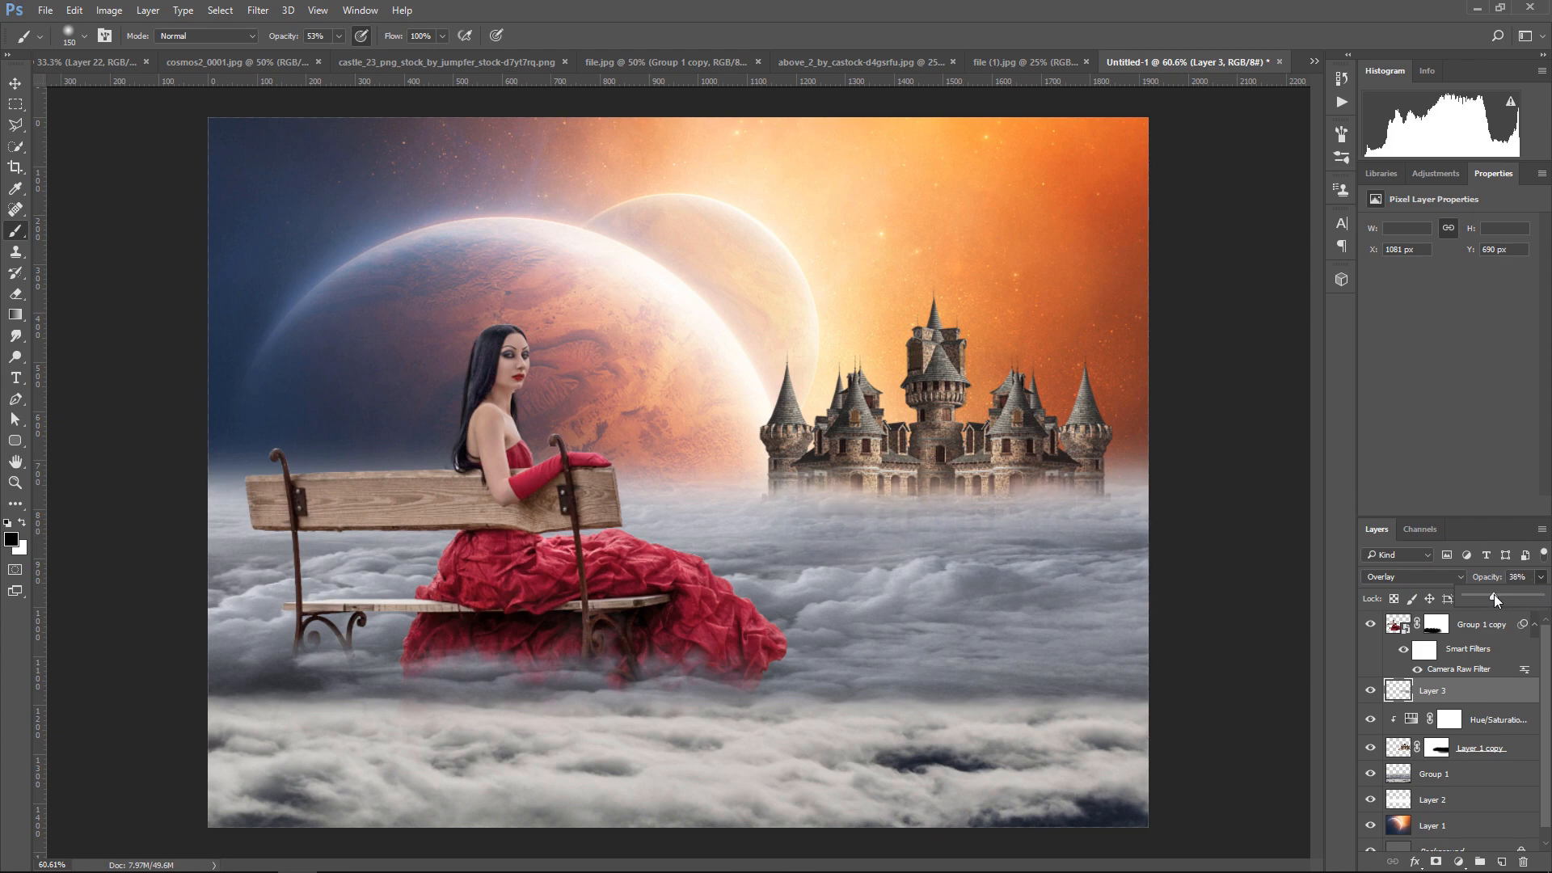
{"action": "left_click", "coordinate": [15, 84]}
Add a Hue/Saturation adjustment clipped to the planet layer with Saturation -45 and Lightness -11
{"action": "left_click", "coordinate": [1498, 828]}
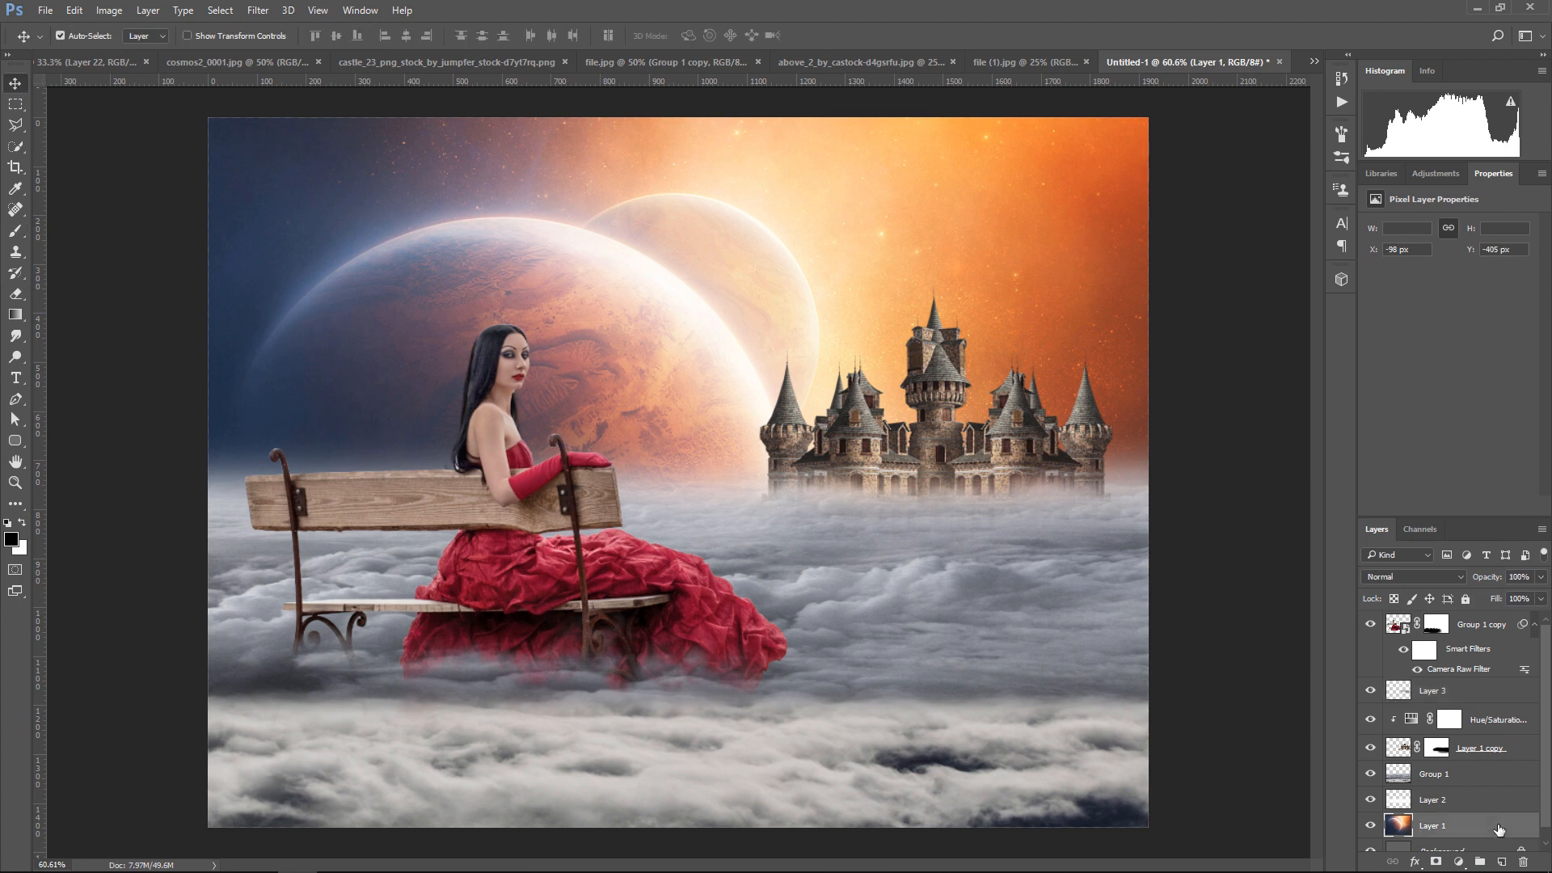
{"action": "left_click", "coordinate": [1370, 826]}
{"action": "left_click", "coordinate": [1371, 825]}
{"action": "scroll", "coordinate": [1478, 849], "scroll_direction": "down", "scroll_amount": 1}
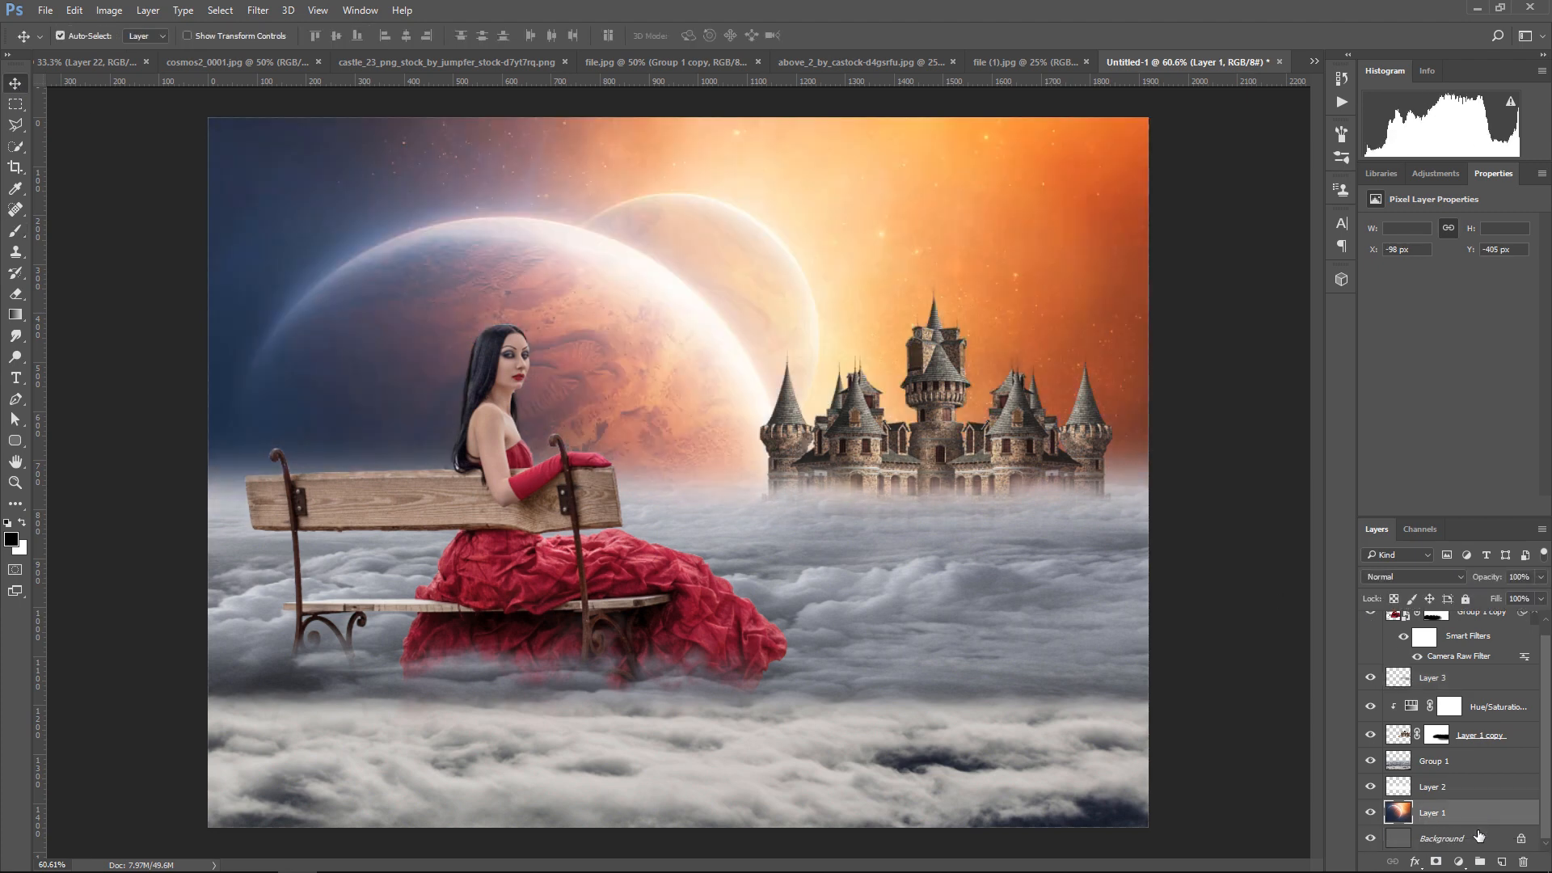
{"action": "left_click", "coordinate": [1460, 863]}
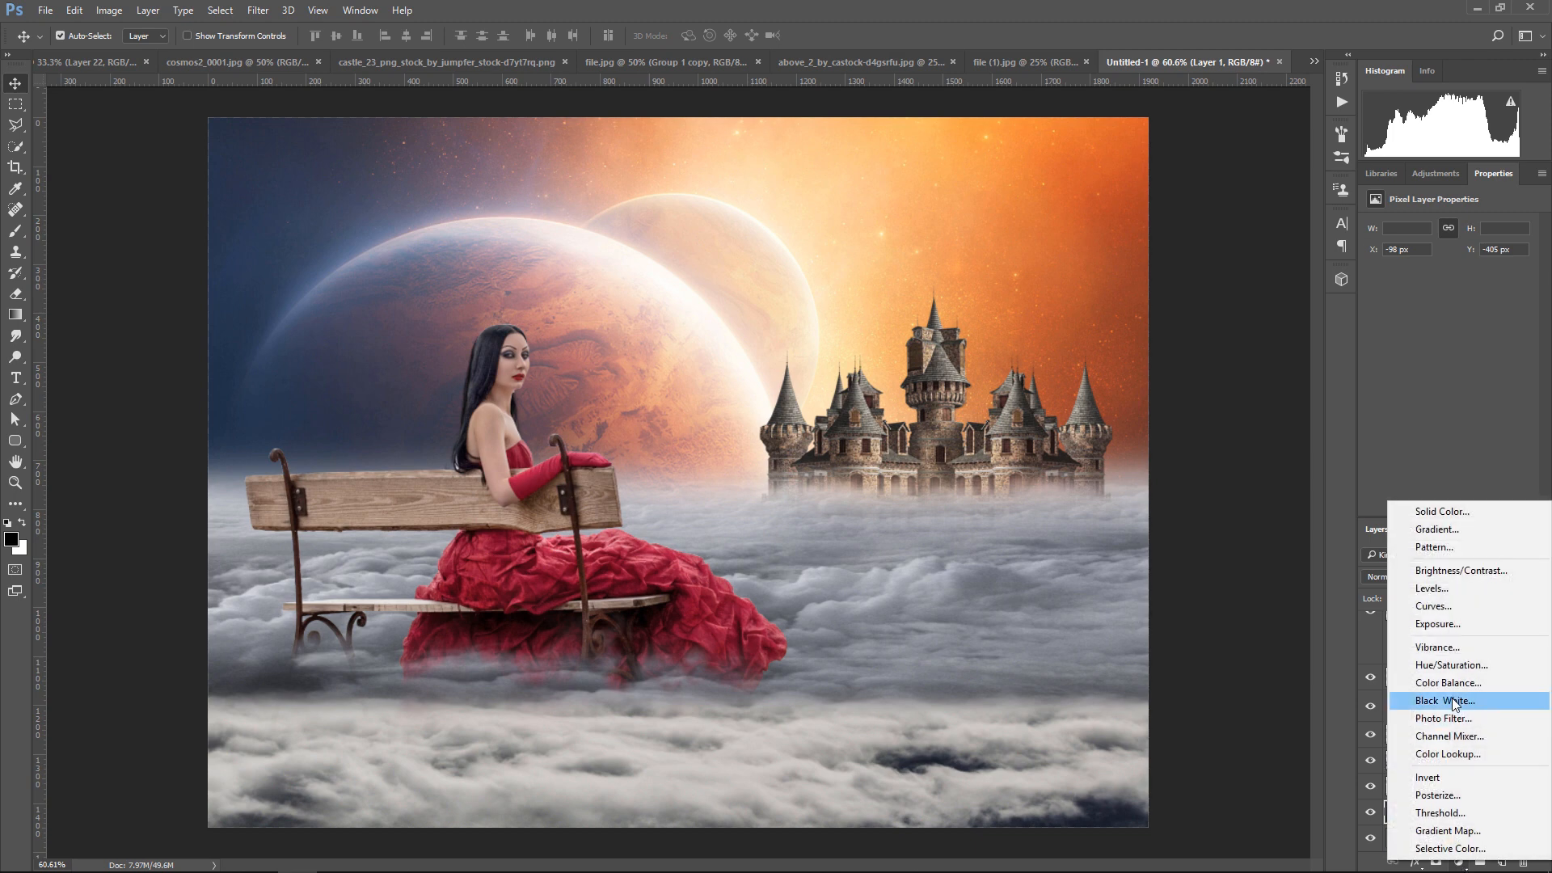
{"action": "left_click", "coordinate": [1452, 666]}
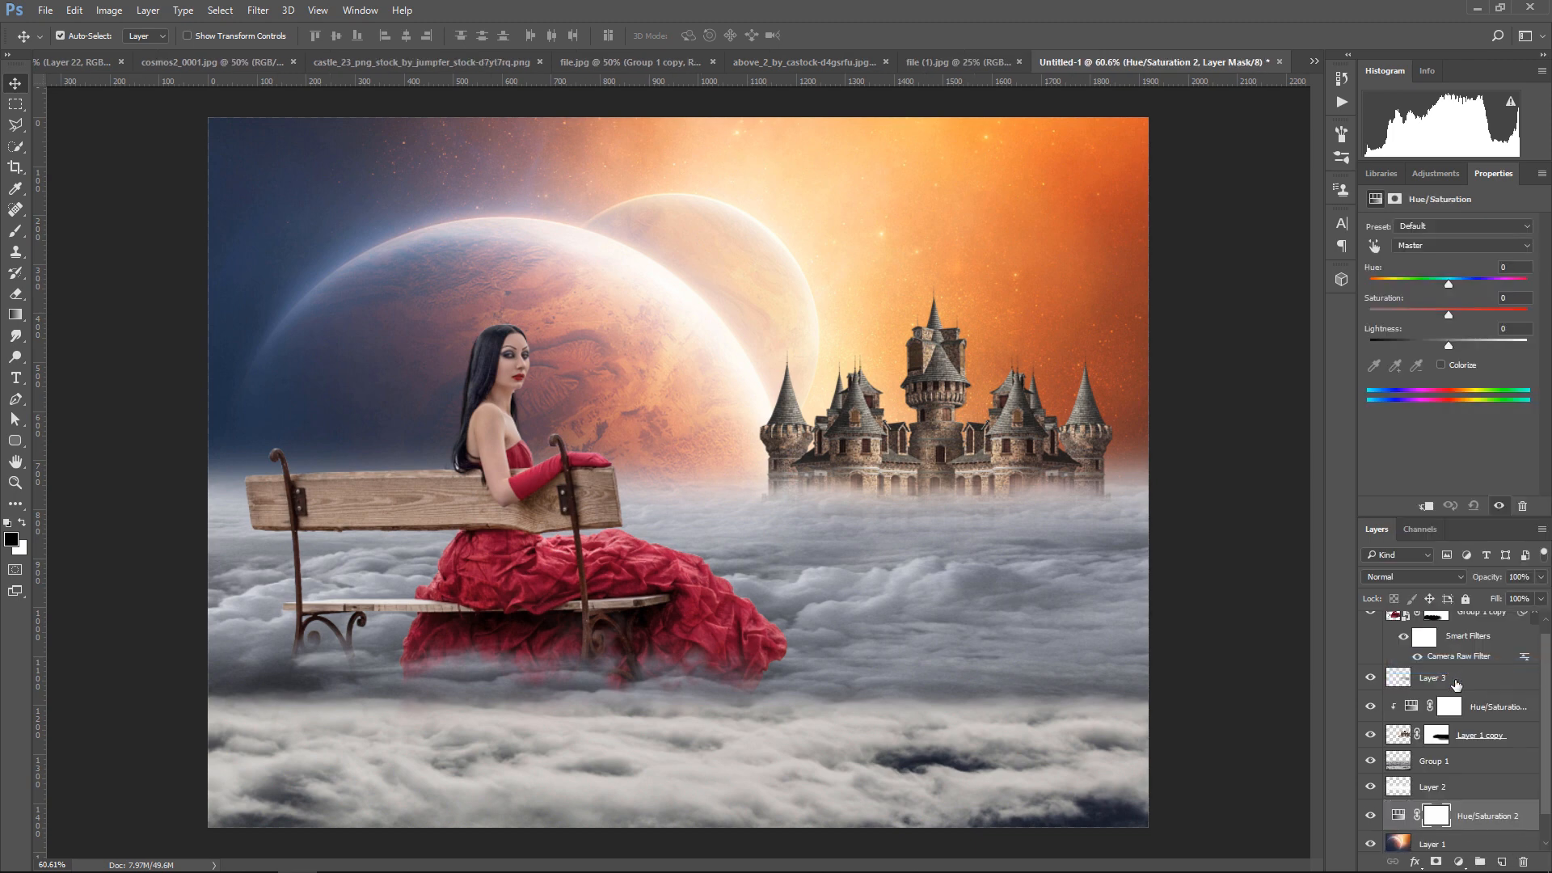
{"action": "left_click", "coordinate": [1425, 507]}
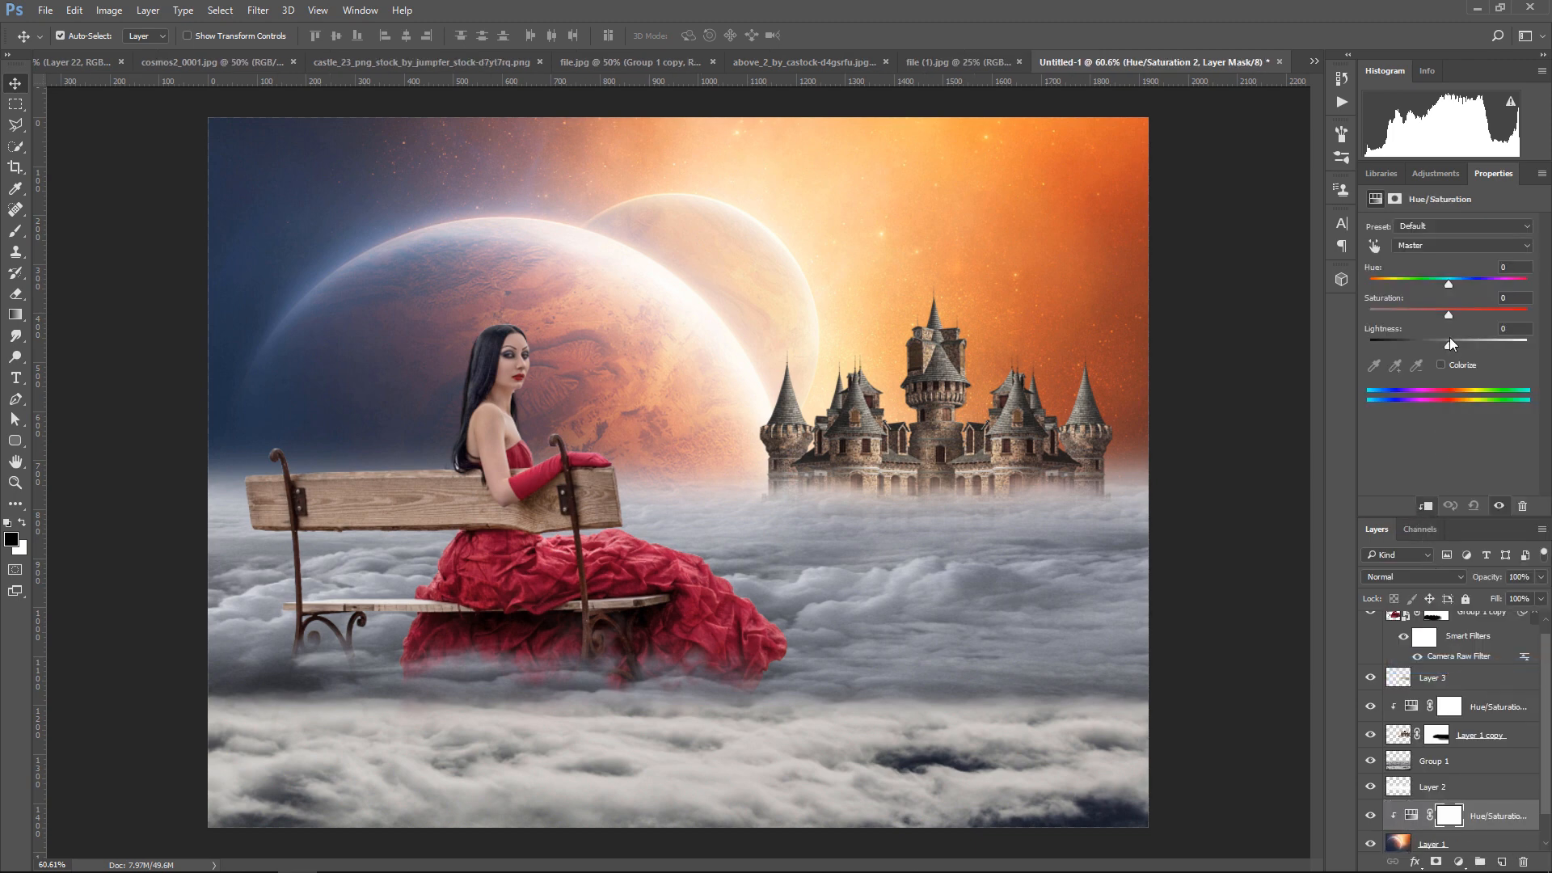
{"action": "mouse_move", "coordinate": [1437, 315]}
{"action": "left_mouse_down"}
{"action": "mouse_move", "coordinate": [1414, 320]}
{"action": "mouse_move", "coordinate": [1440, 344]}
{"action": "left_mouse_up"}
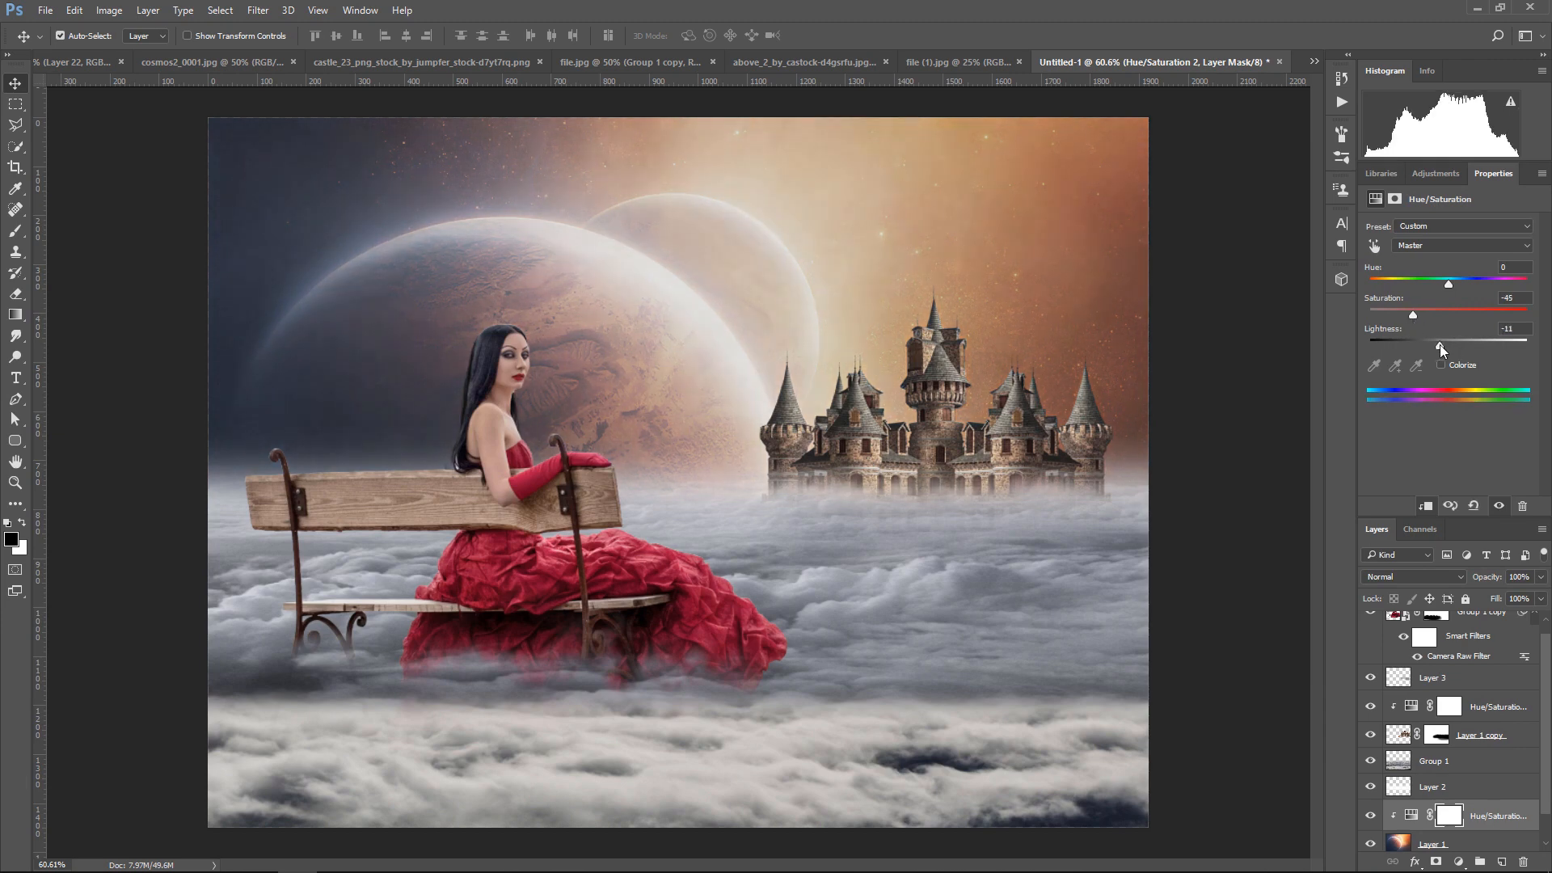
Set the saturation of the planet's clipped Hue/Saturation adjustment to -49
{"action": "left_click", "coordinate": [1410, 314]}
Add a new layer above the woman-and-bench layer and stamp all visible layers into it
{"action": "scroll", "coordinate": [1486, 725], "scroll_direction": "up", "scroll_amount": 1}
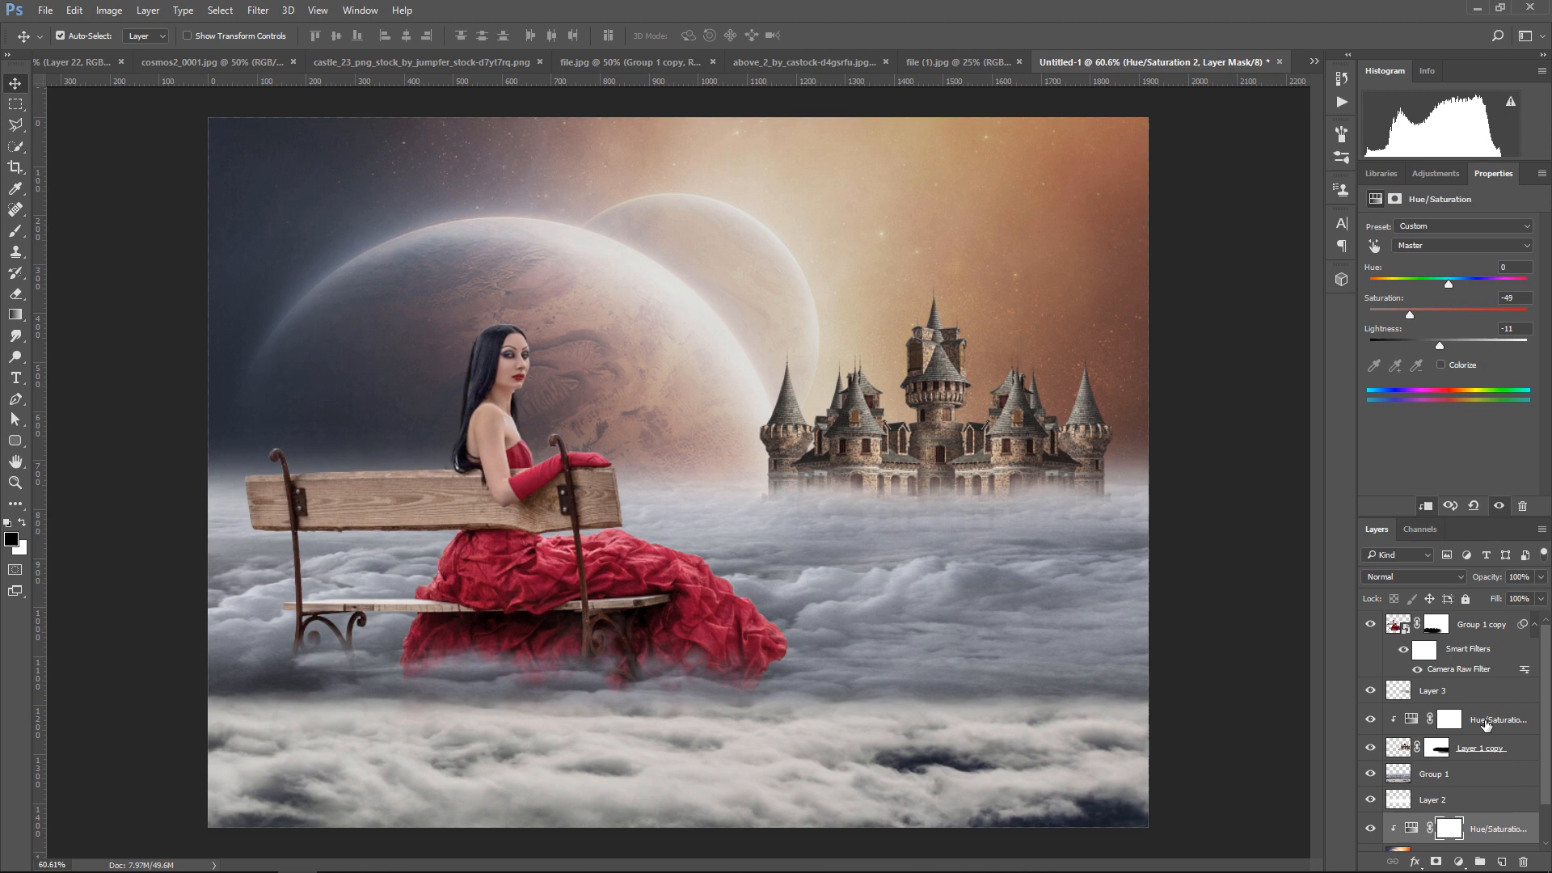
{"action": "left_click", "coordinate": [1473, 624]}
{"action": "key", "text": "ctrl+shift+alt+n"}
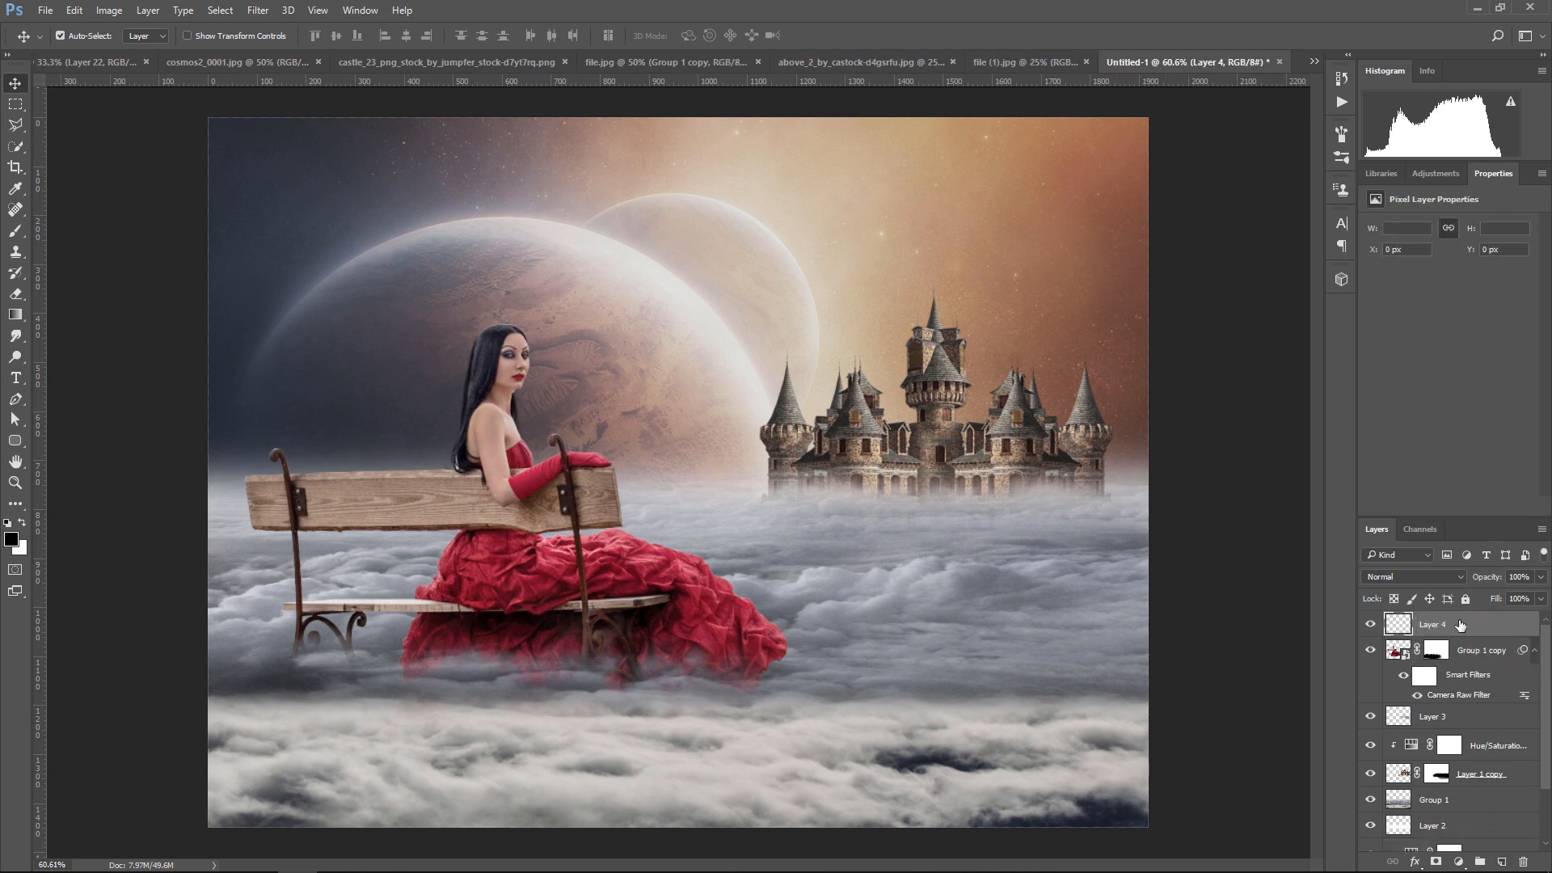
{"action": "key", "text": "ctrl+shift+alt+e"}
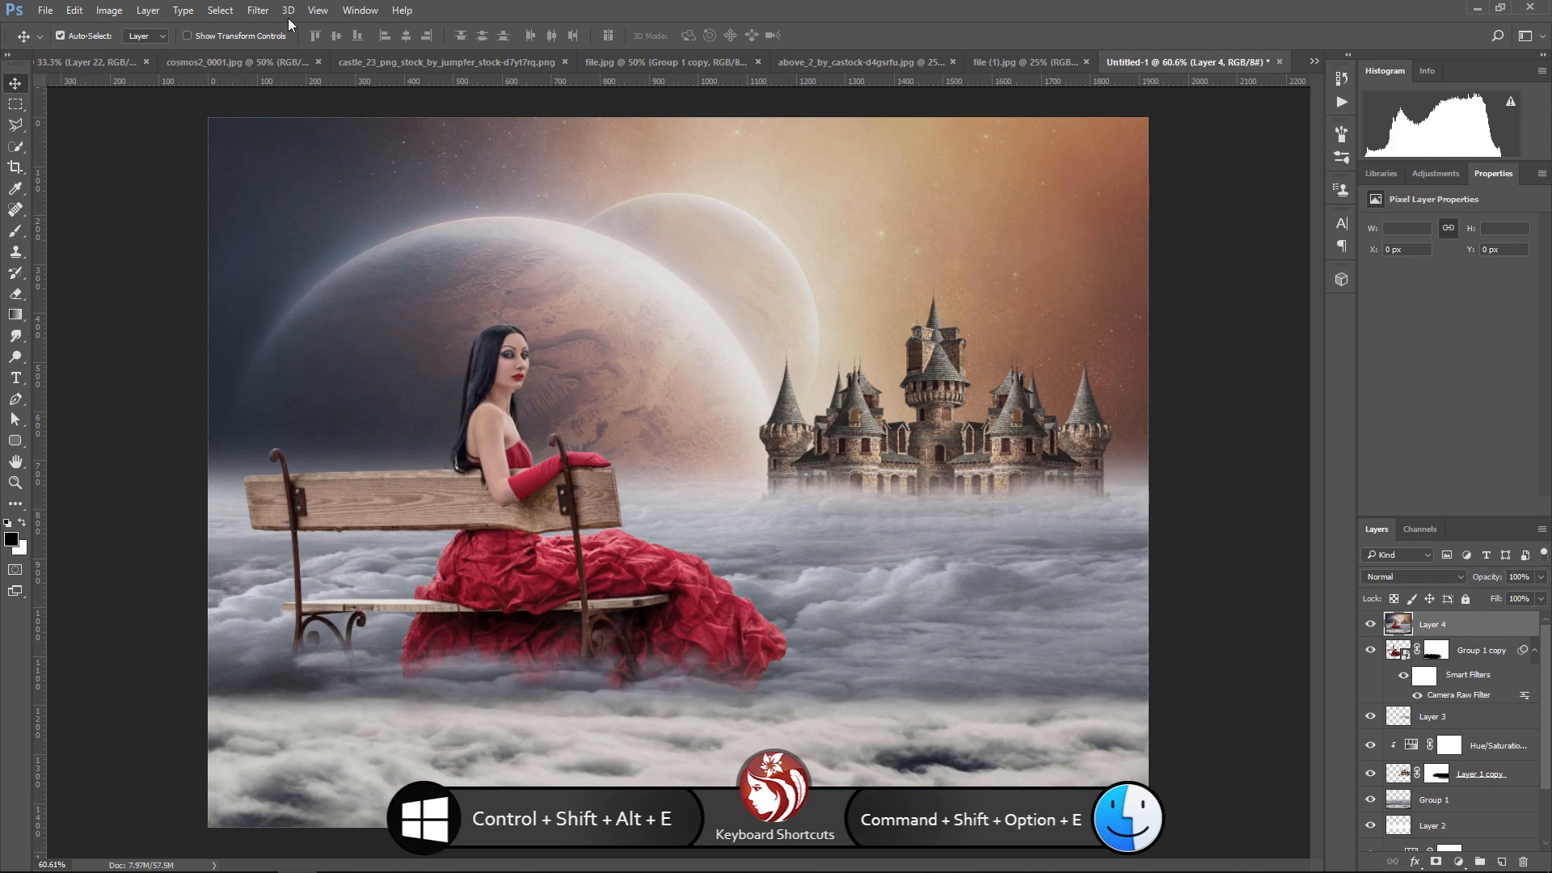
Apply the Topaz Clean 3 filter to the merged layer with the Fluid Edges preset from the Stylized Edges Collection
{"action": "left_click", "coordinate": [258, 10]}
{"action": "mouse_move", "coordinate": [341, 364]}
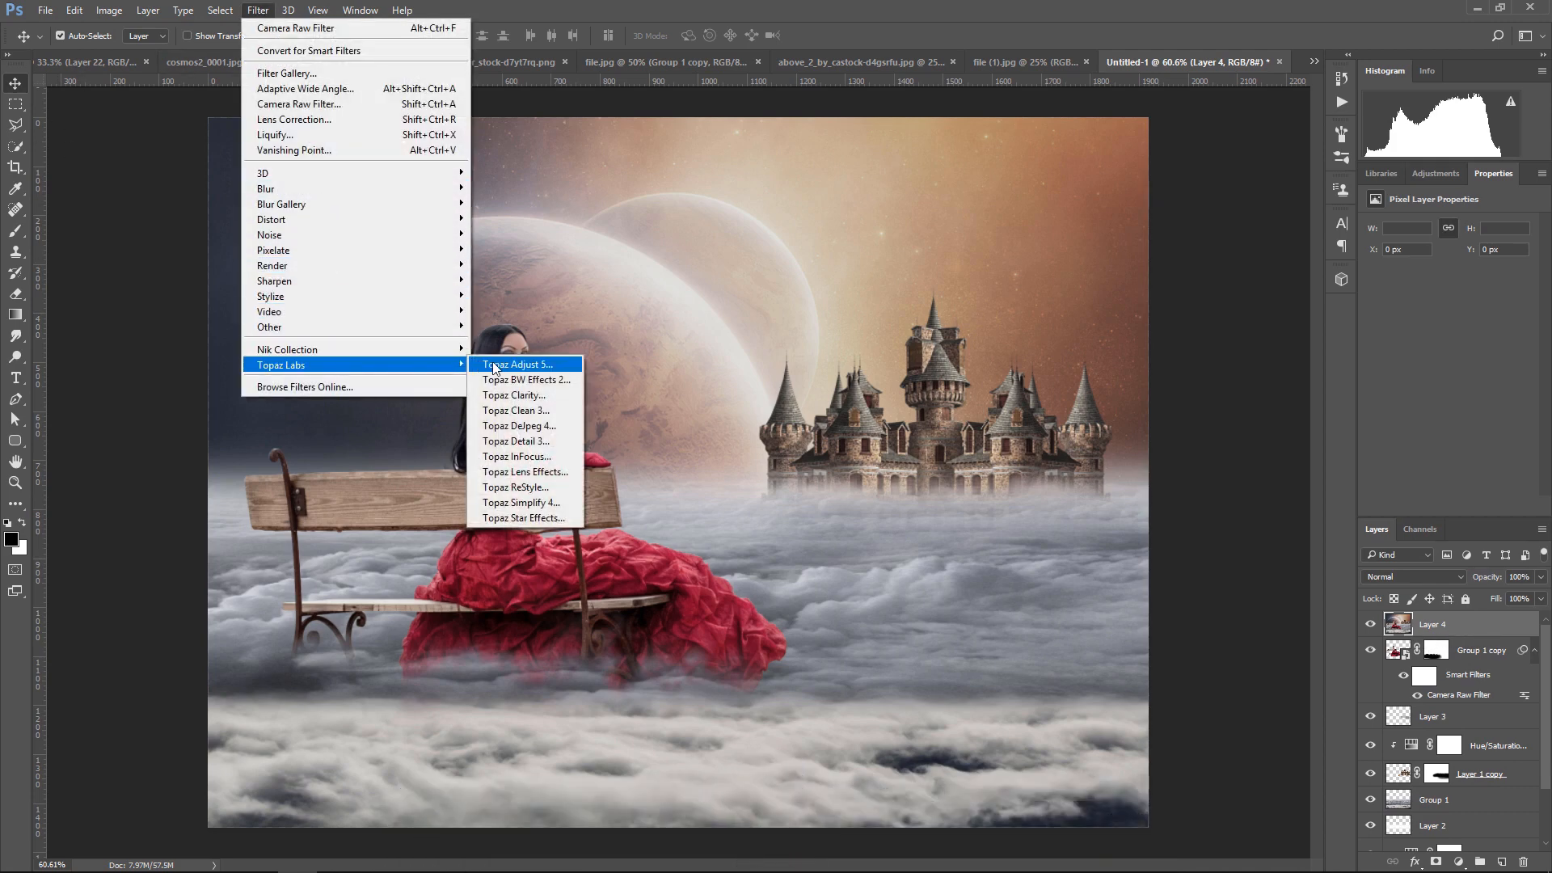
{"action": "left_click", "coordinate": [526, 411]}
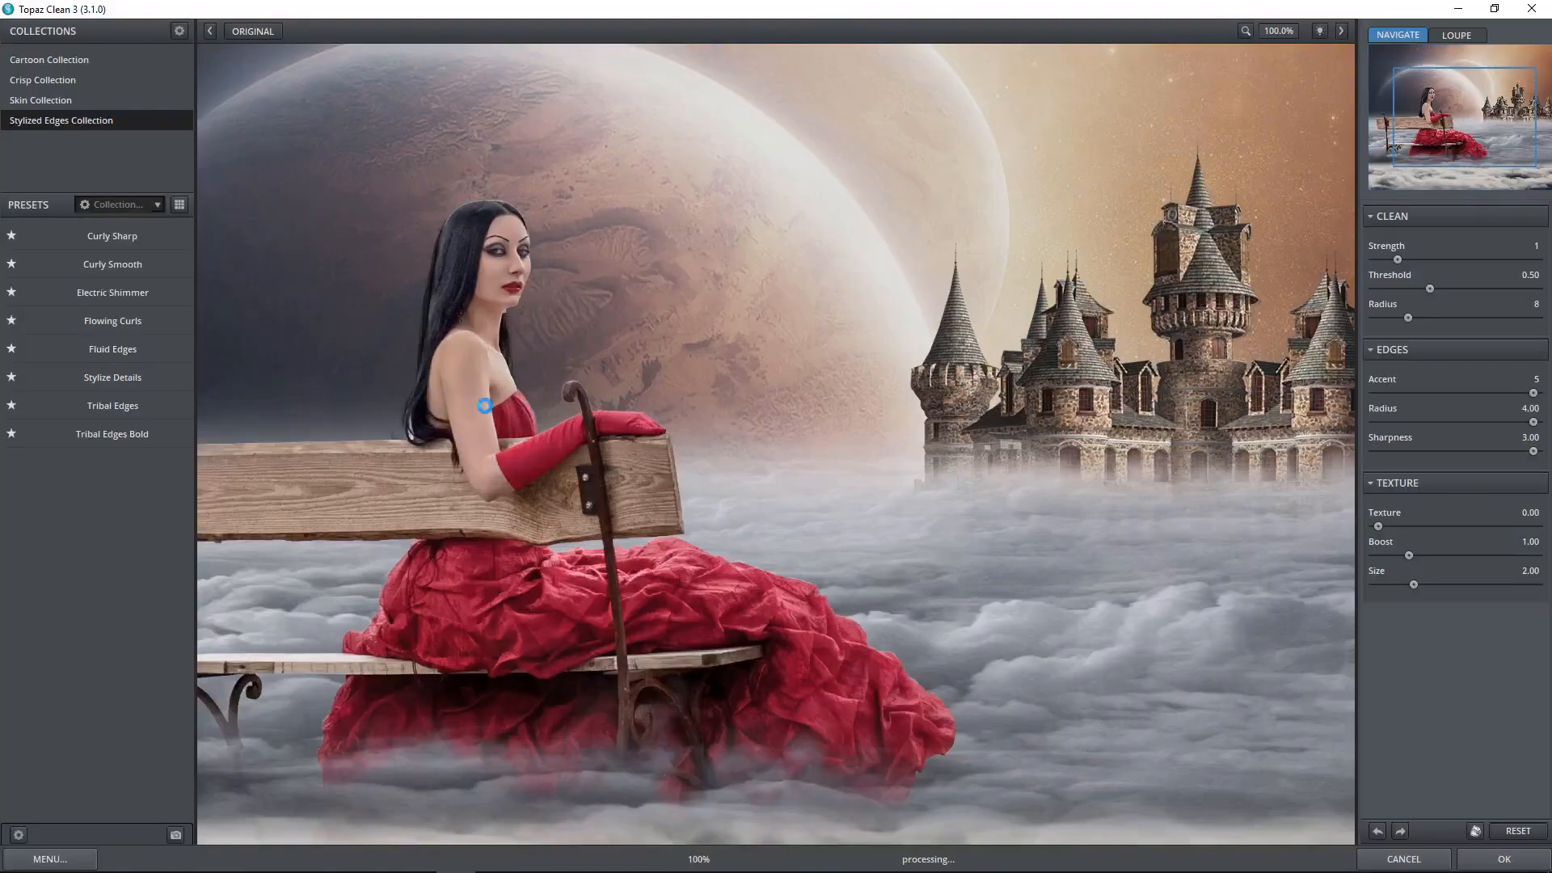
{"action": "left_click", "coordinate": [122, 323]}
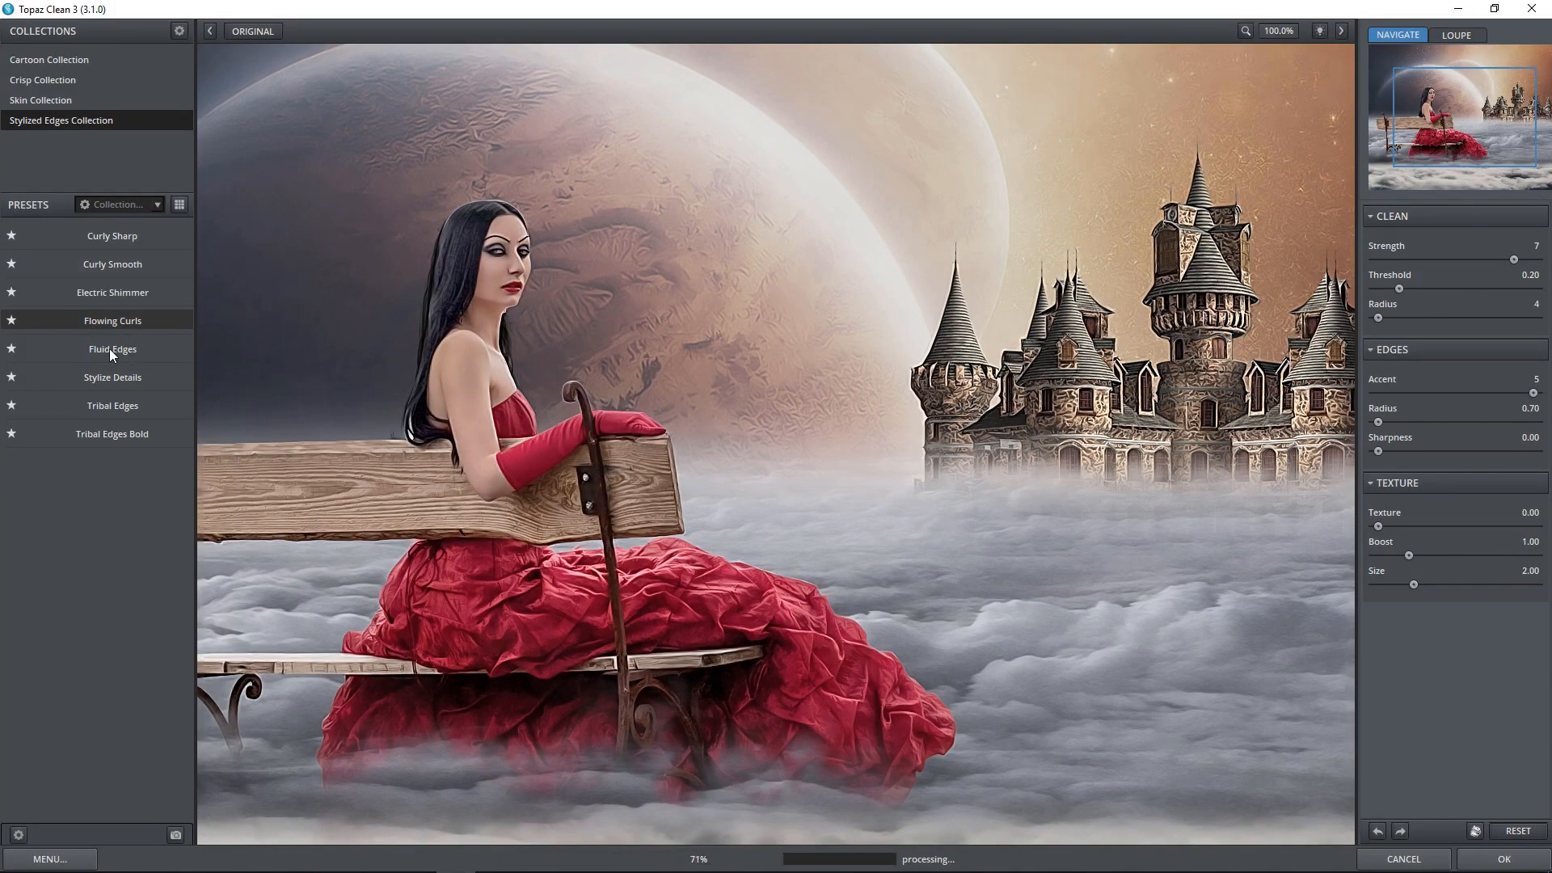
{"action": "left_click", "coordinate": [109, 348]}
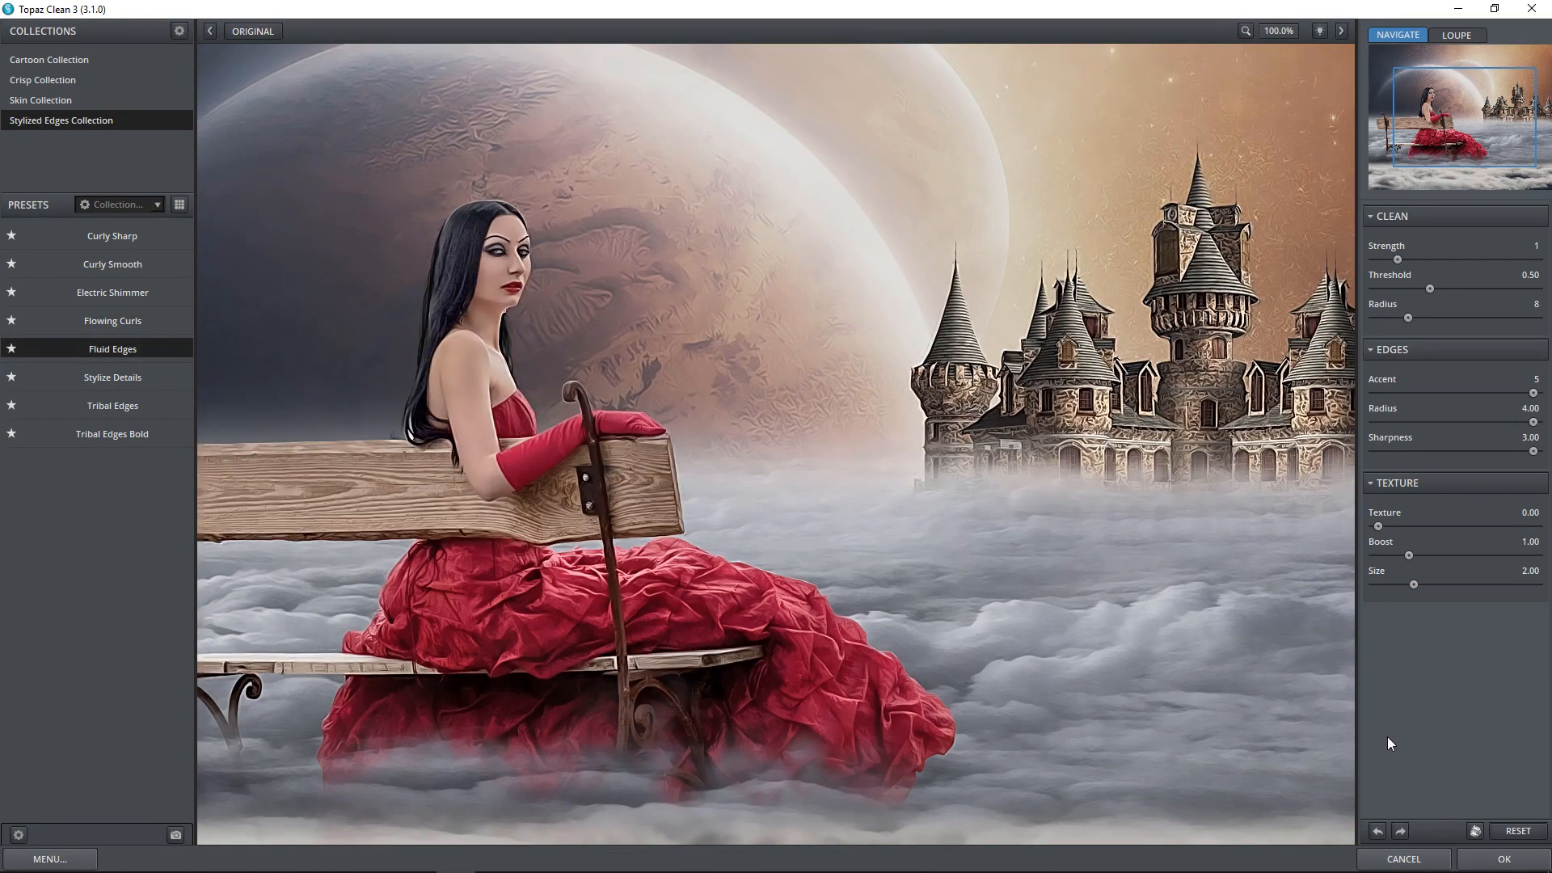
{"action": "left_click", "coordinate": [1531, 863]}
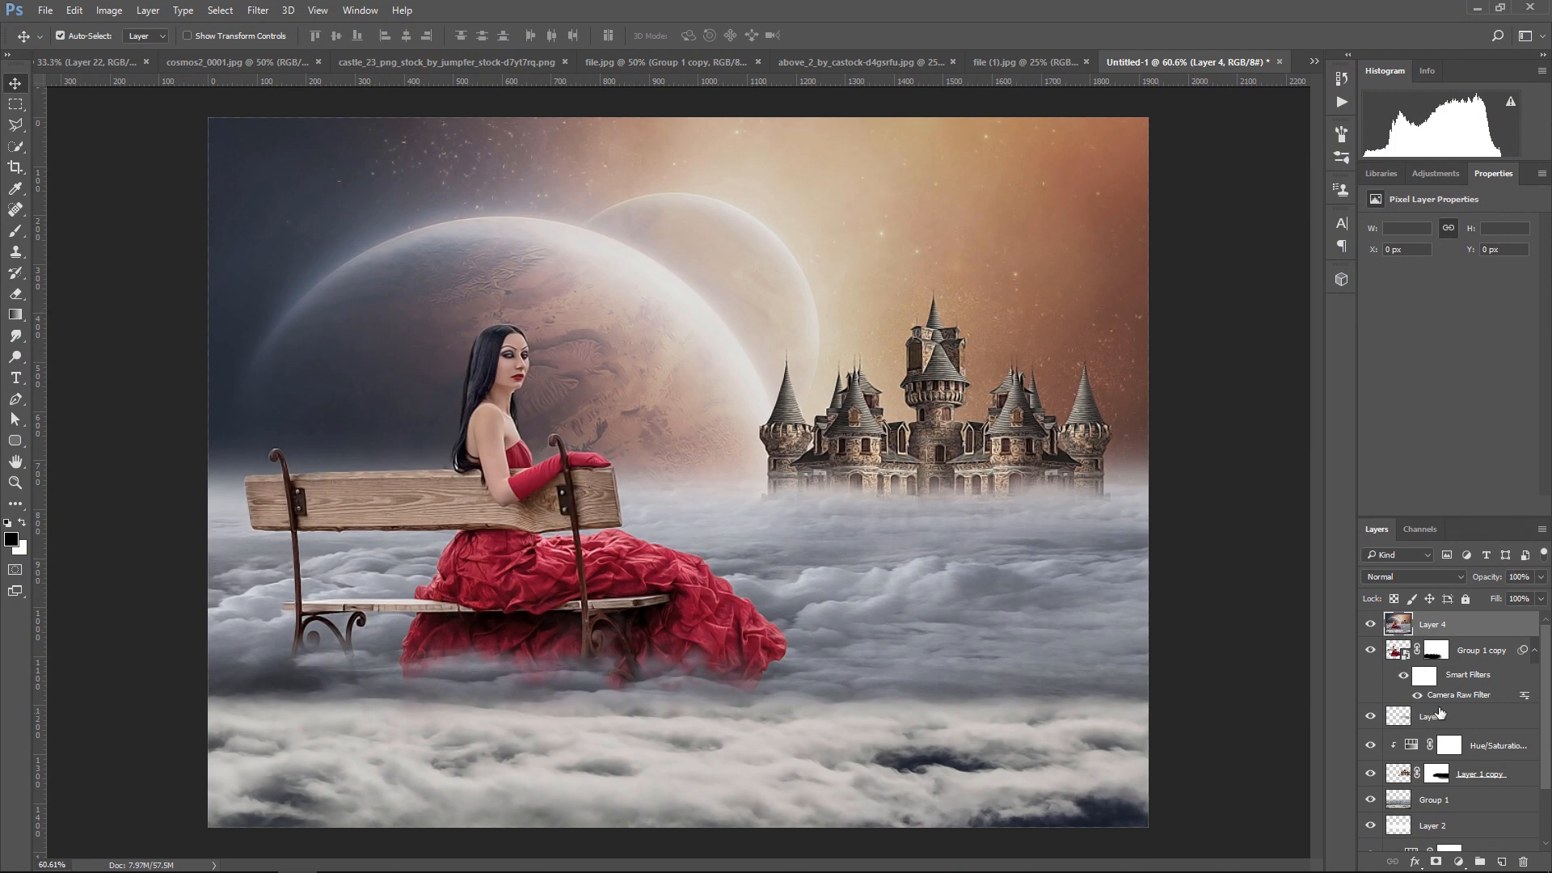
Mask the Topaz-filtered layer and paint black on the mask with a 53% opacity brush of up to 400 px to soften the filter effect
{"action": "left_click", "coordinate": [1436, 862]}
{"action": "left_click", "coordinate": [16, 232]}
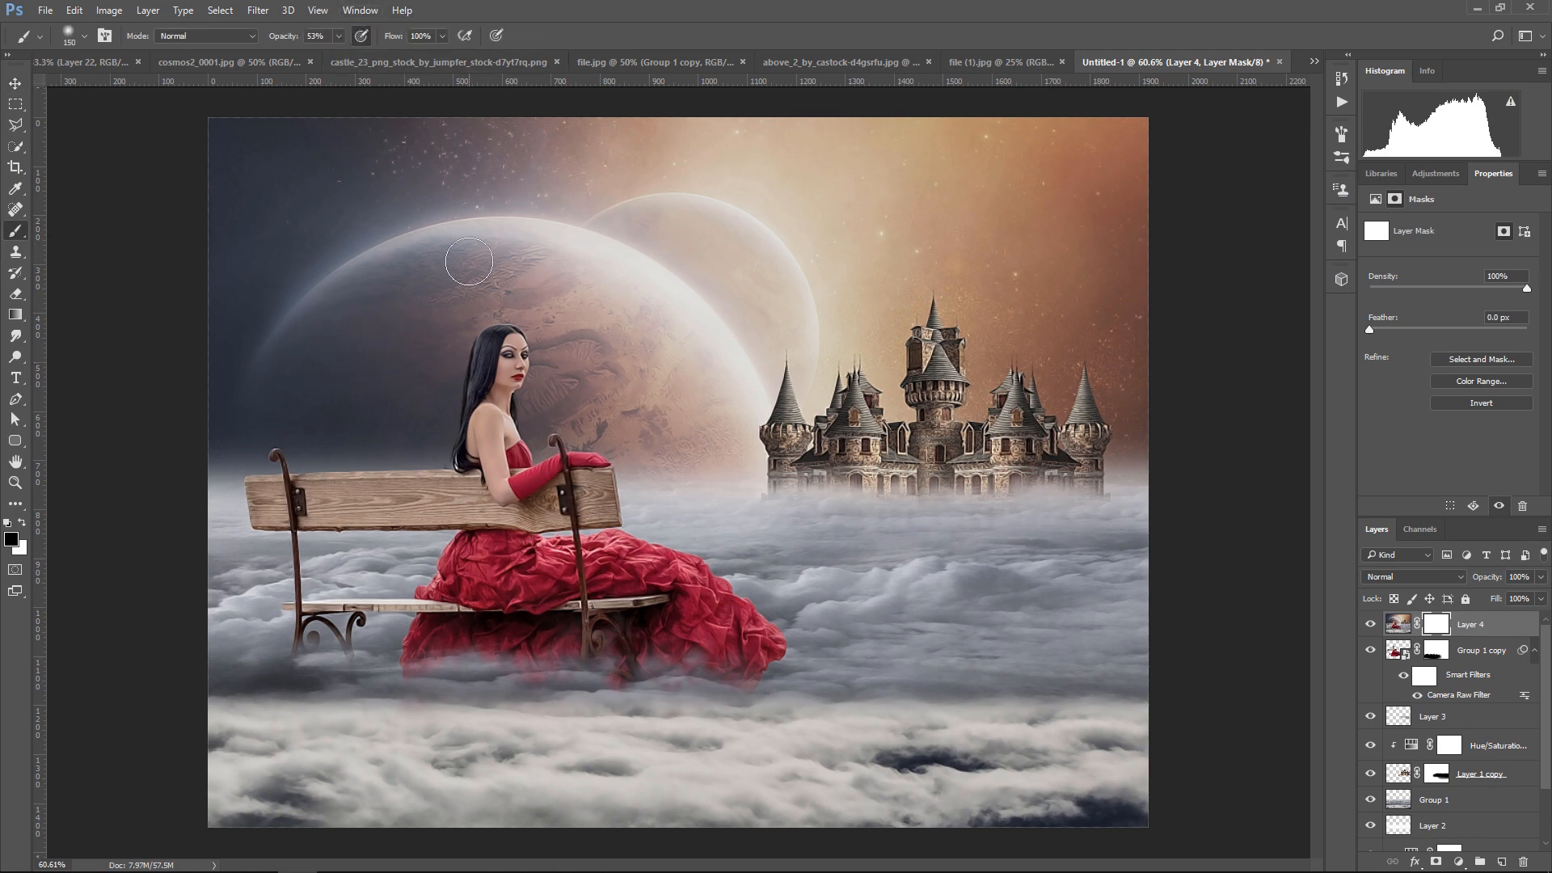
{"action": "key", "text": "bracketleft"}
{"action": "key", "text": "bracketleft"}
{"action": "key", "text": "bracketleft"}
{"action": "key", "text": "bracketleft"}
{"action": "key", "text": "bracketright"}
{"action": "key", "text": "bracketright"}
{"action": "key", "text": "bracketright"}
{"action": "key", "text": "bracketright"}
{"action": "key", "text": "bracketright"}
{"action": "key", "text": "bracketright"}
{"action": "key", "text": "bracketright"}
{"action": "key", "text": "bracketright"}
{"action": "key", "text": "bracketright"}
{"action": "mouse_move", "coordinate": [838, 432]}
{"action": "left_mouse_down"}
{"action": "mouse_move", "coordinate": [1112, 458]}
{"action": "mouse_move", "coordinate": [932, 366]}
{"action": "mouse_move", "coordinate": [758, 412]}
{"action": "left_mouse_up"}
{"action": "key", "text": "bracketright"}
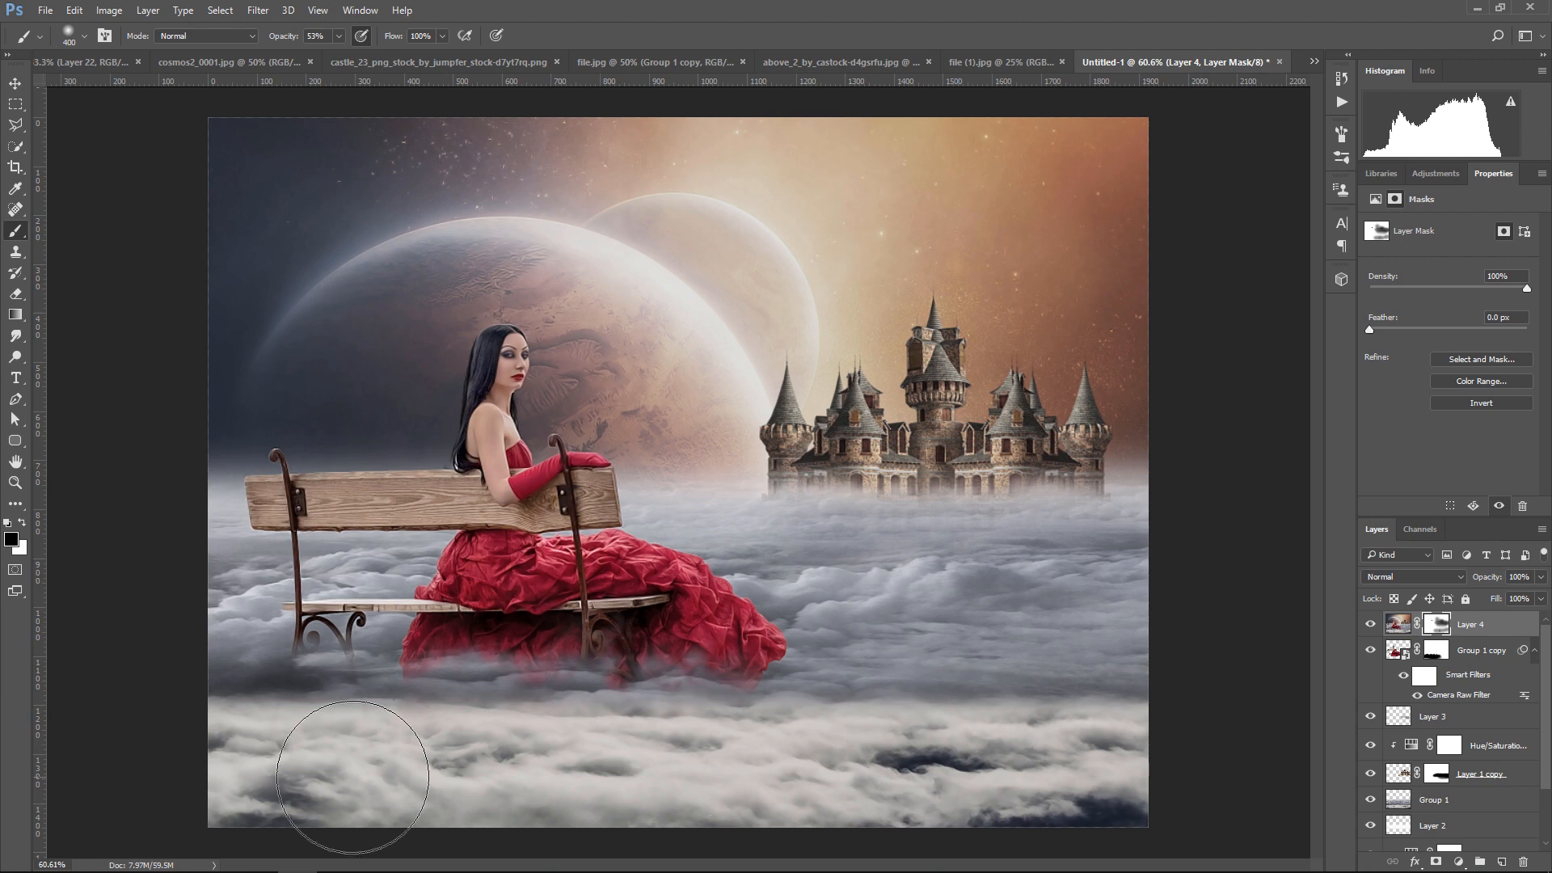
{"action": "double_click", "coordinate": [1384, 625]}
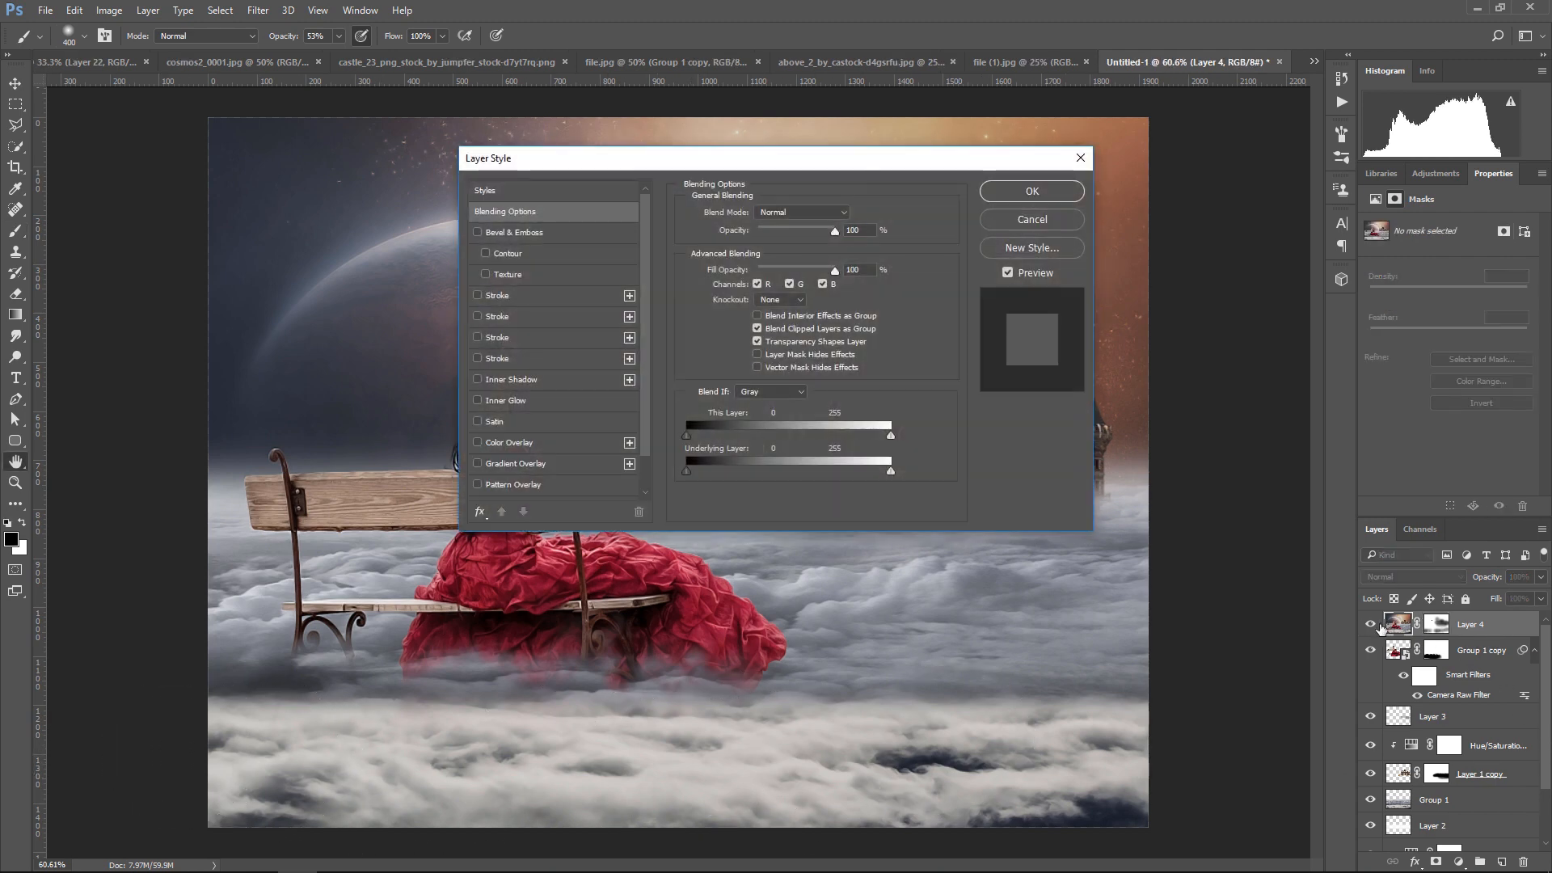
{"action": "left_click", "coordinate": [1038, 191]}
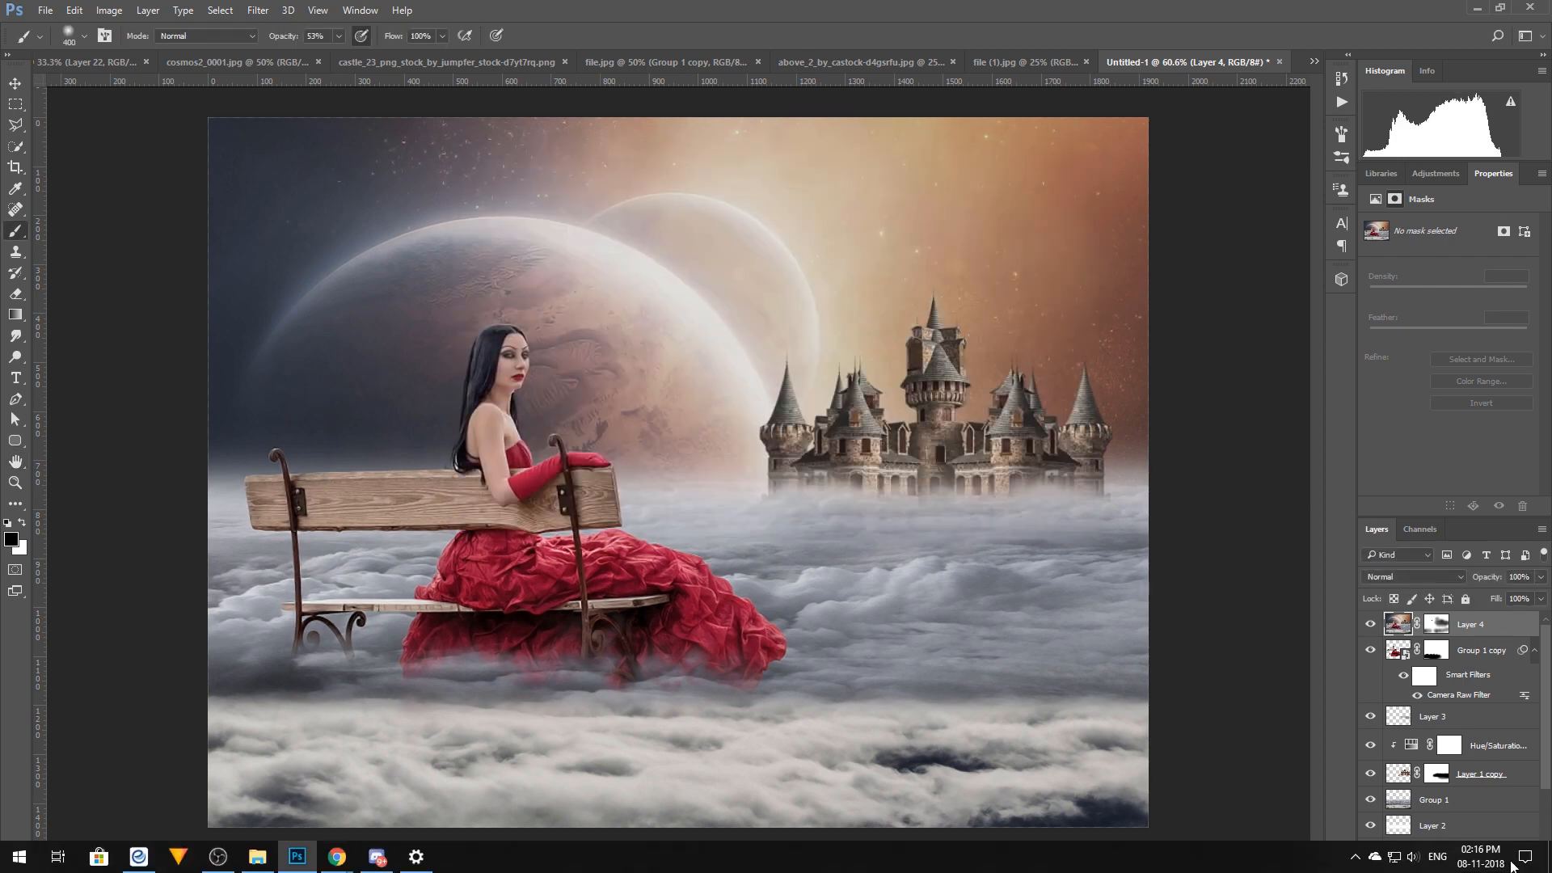
Add another new layer above the masked Topaz-filtered layer and stamp all visible layers into it
{"action": "left_click", "coordinate": [1501, 862]}
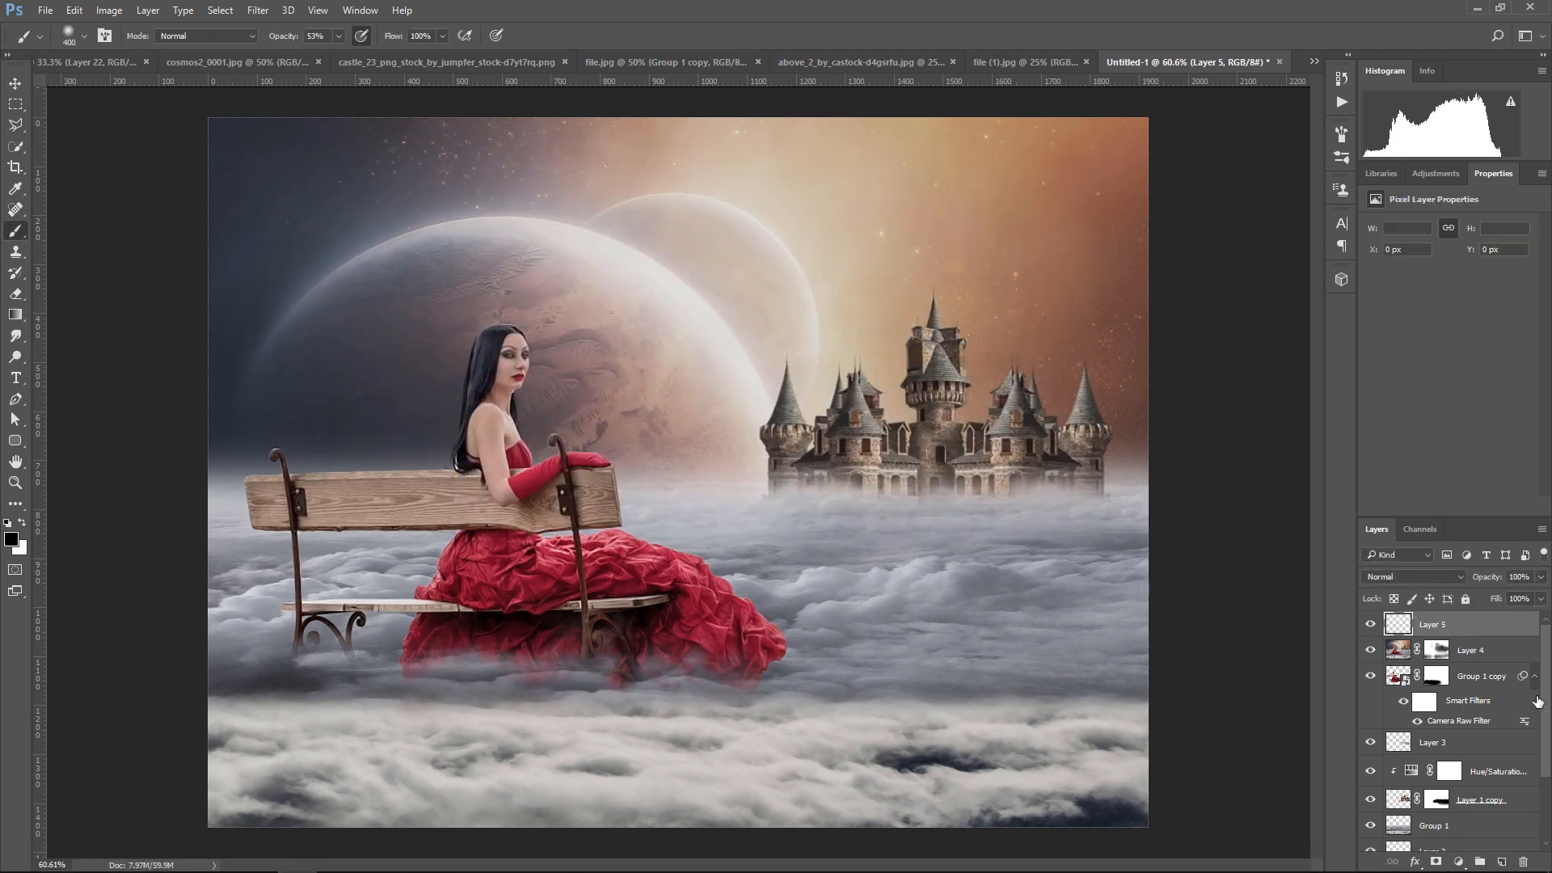
{"action": "key", "text": "ctrl+shift+alt+e"}
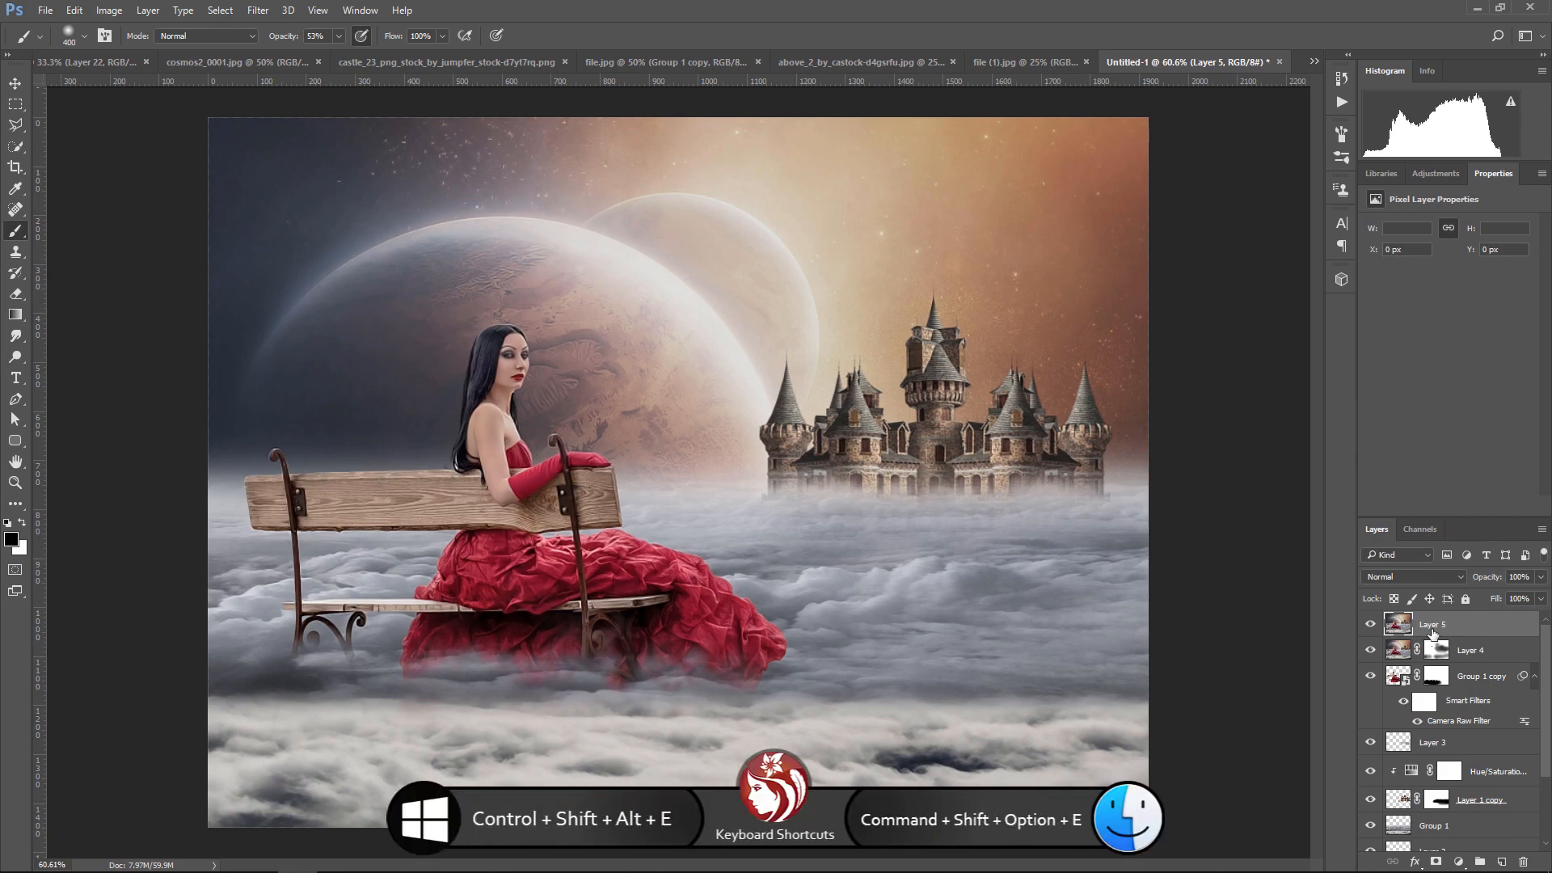
Open the new merged layer in Color Efex Pro 4 and warm its colors with the Brilliance / Warmth filter
{"action": "left_click", "coordinate": [259, 10]}
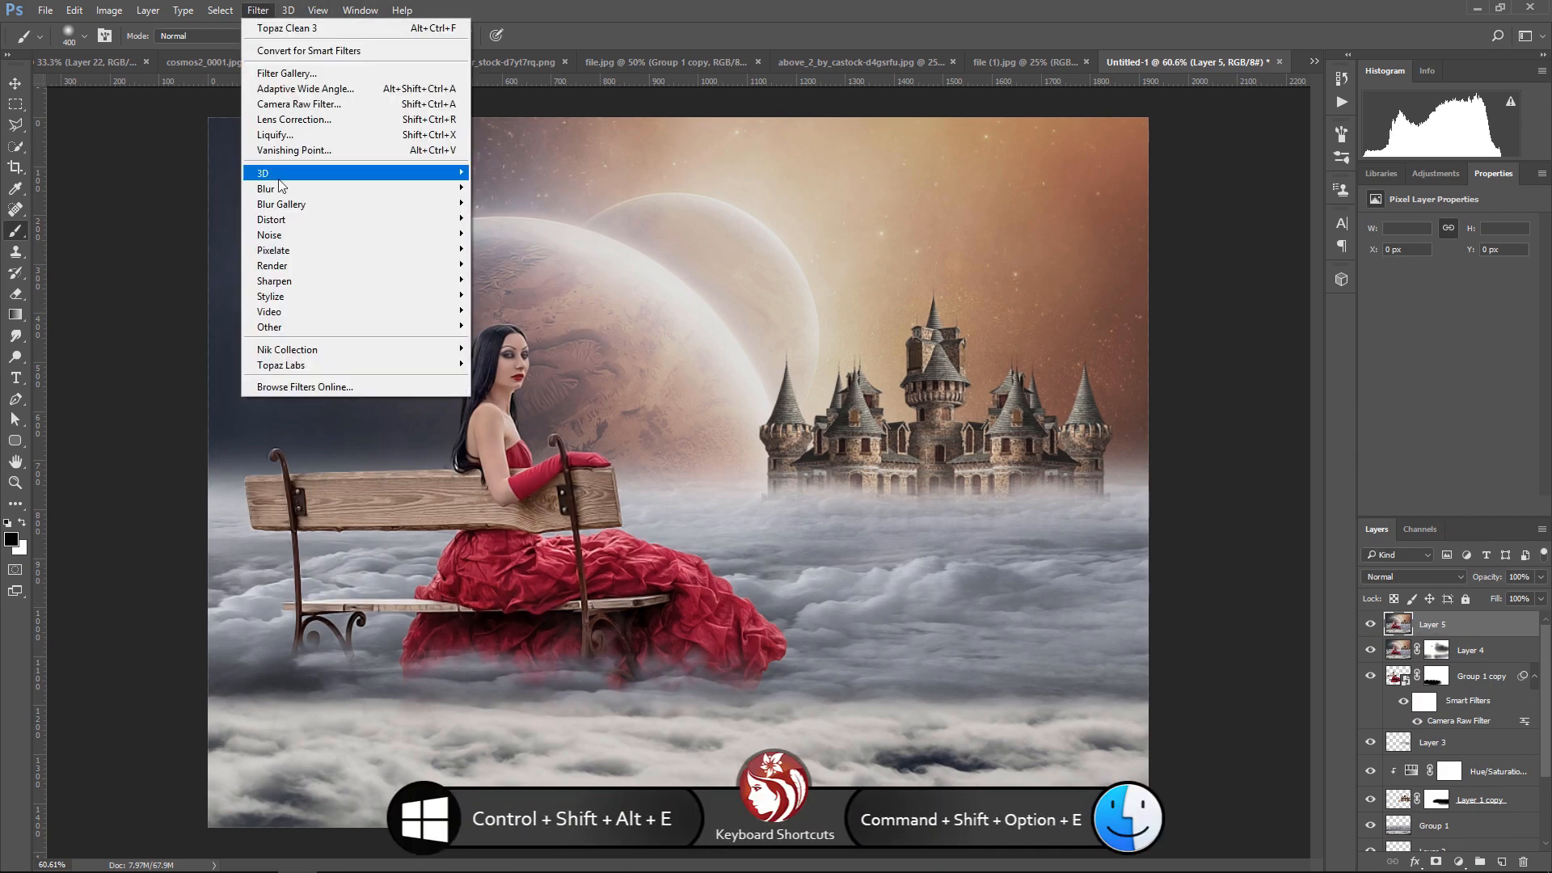
{"action": "mouse_move", "coordinate": [306, 353]}
{"action": "left_click", "coordinate": [520, 348]}
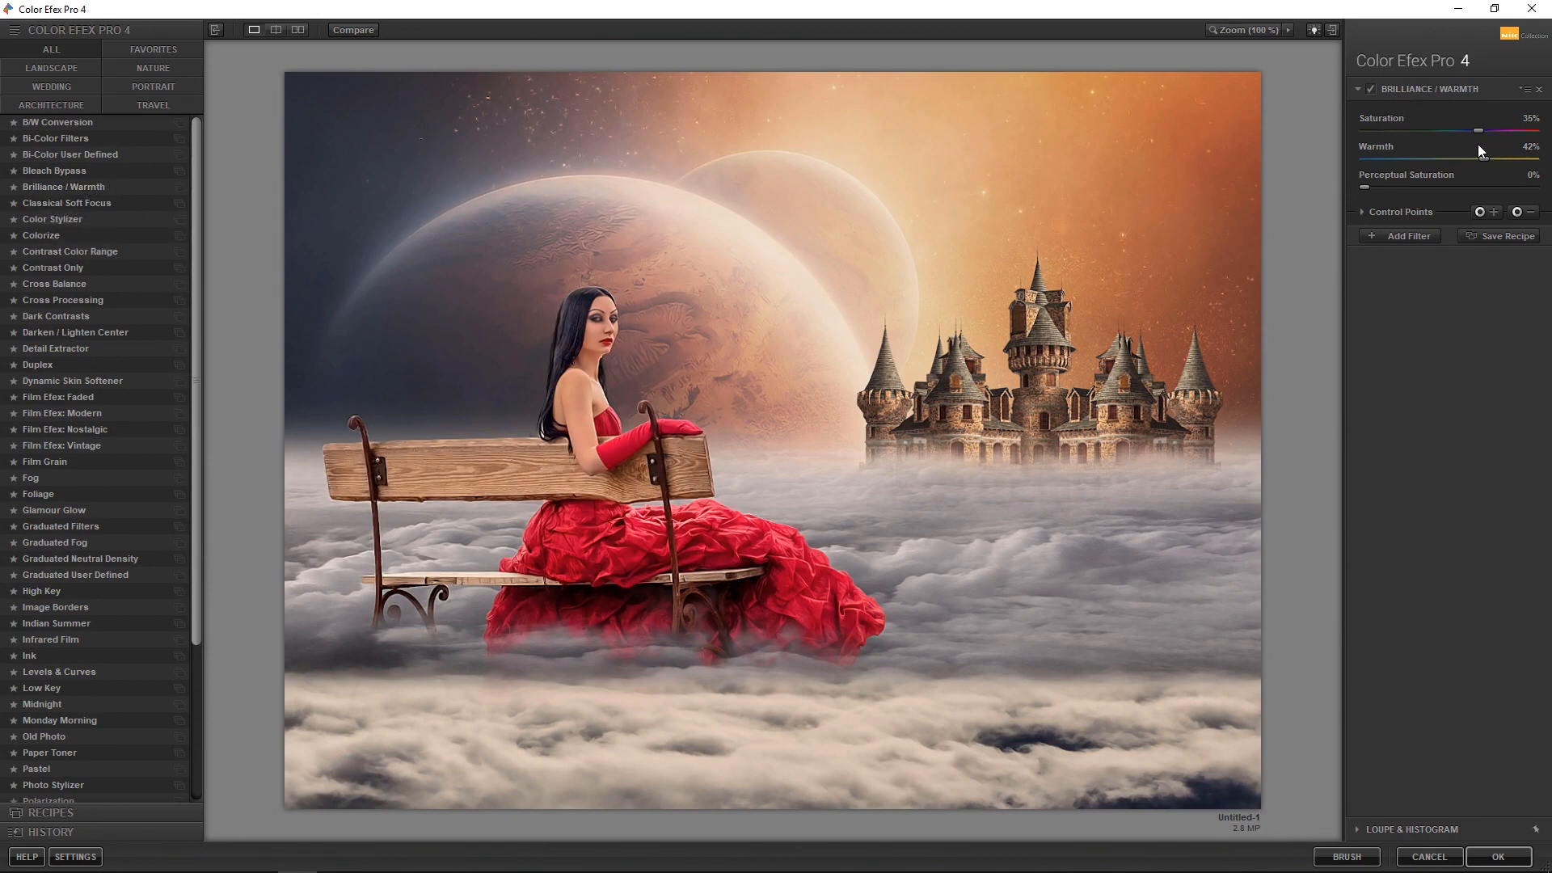
{"action": "left_click", "coordinate": [1372, 89]}
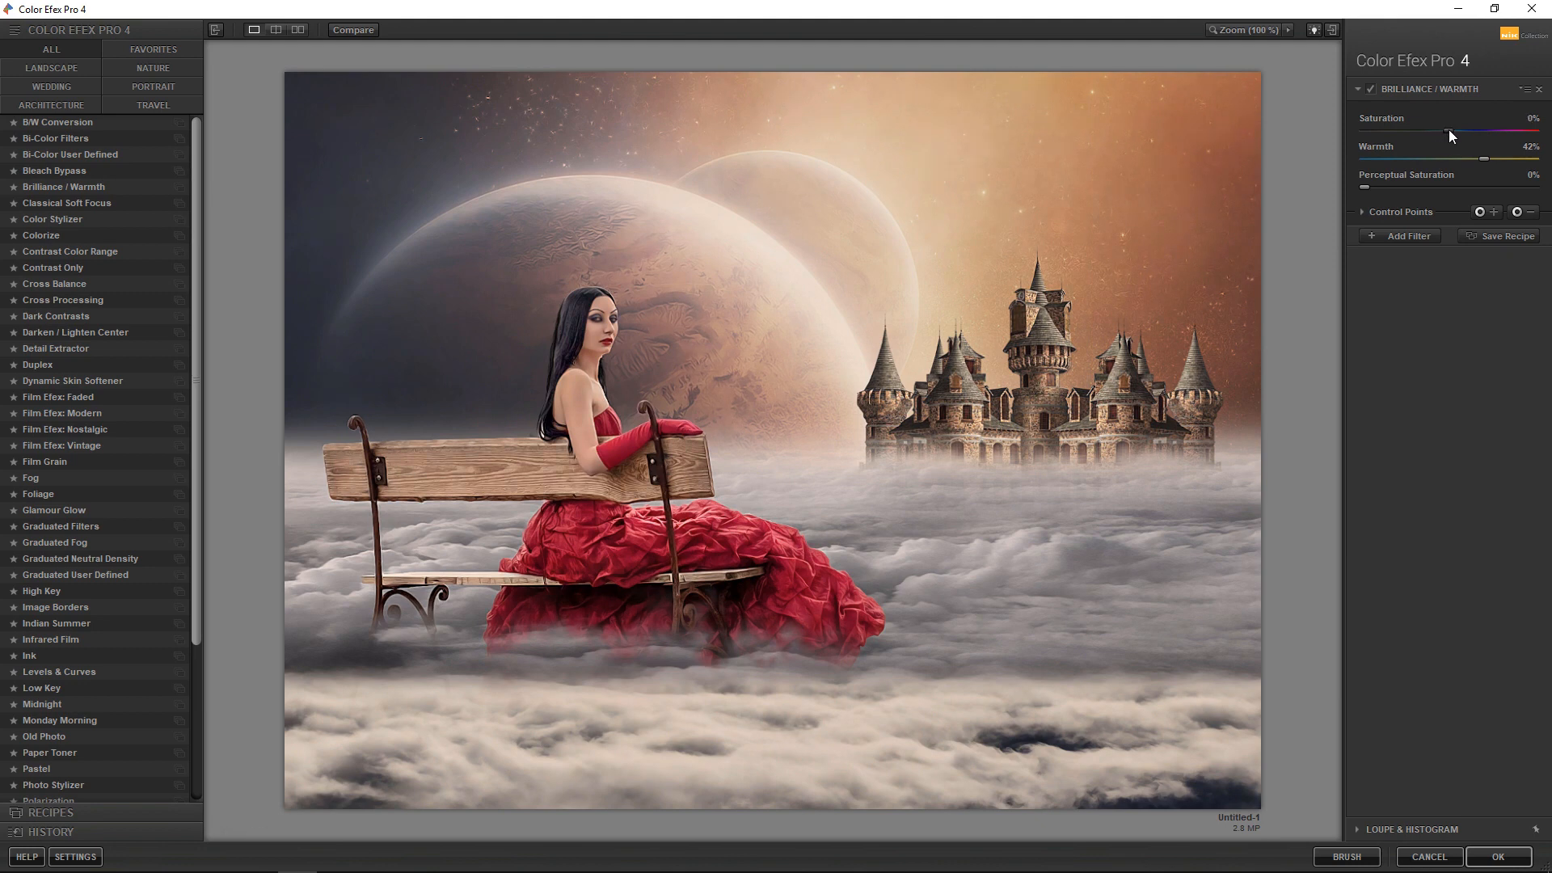
Stack a Cross Processing filter with method B04 on top of Brilliance / Warmth
{"action": "left_click", "coordinate": [1392, 240]}
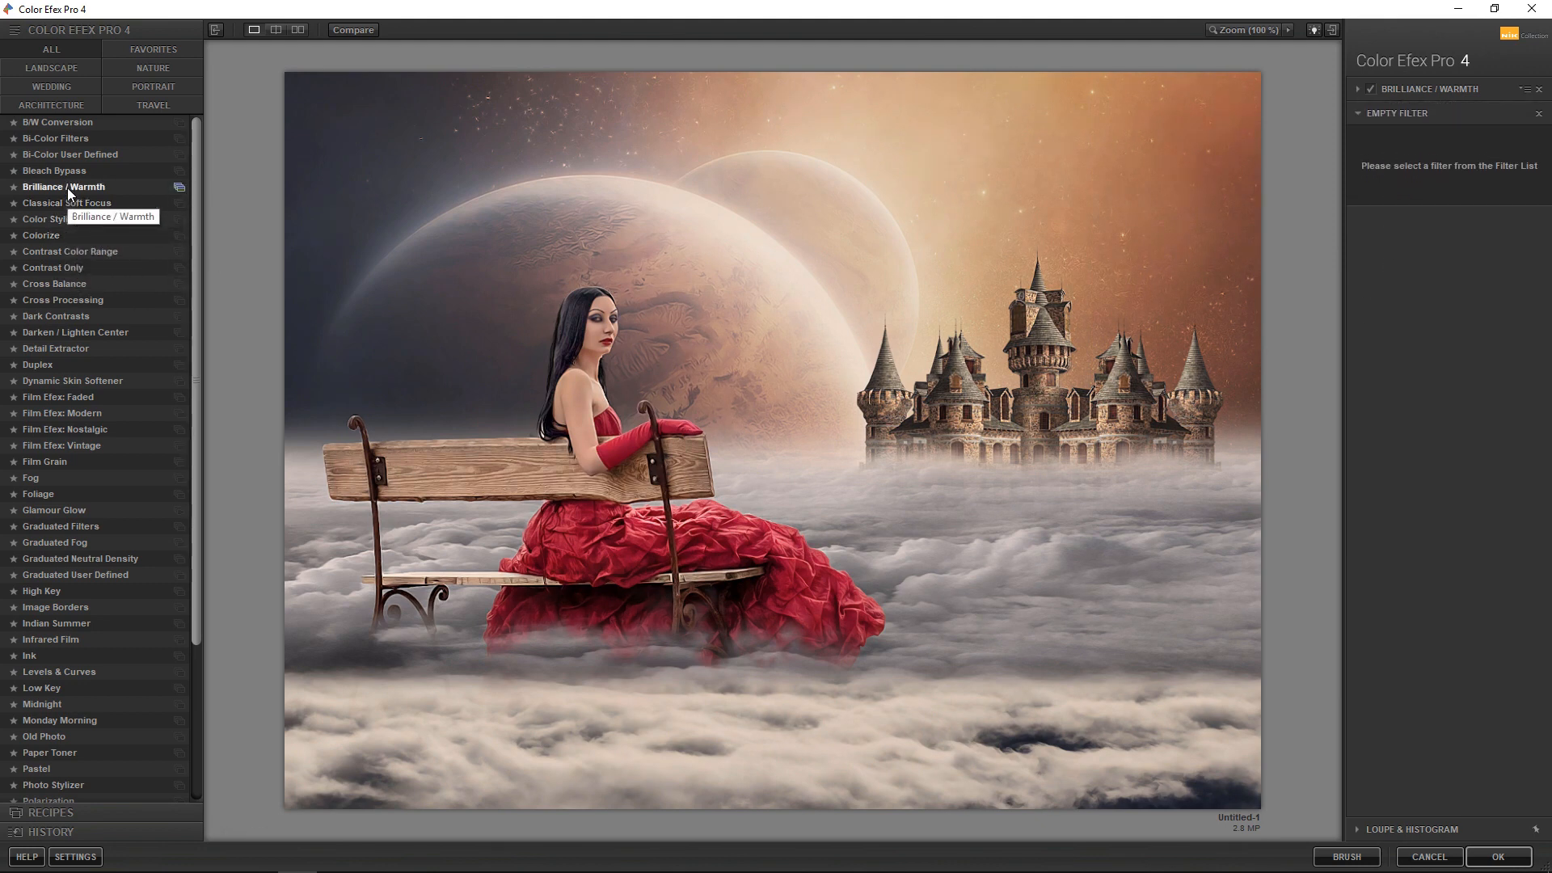
{"action": "left_click", "coordinate": [66, 298]}
{"action": "left_click", "coordinate": [1494, 154]}
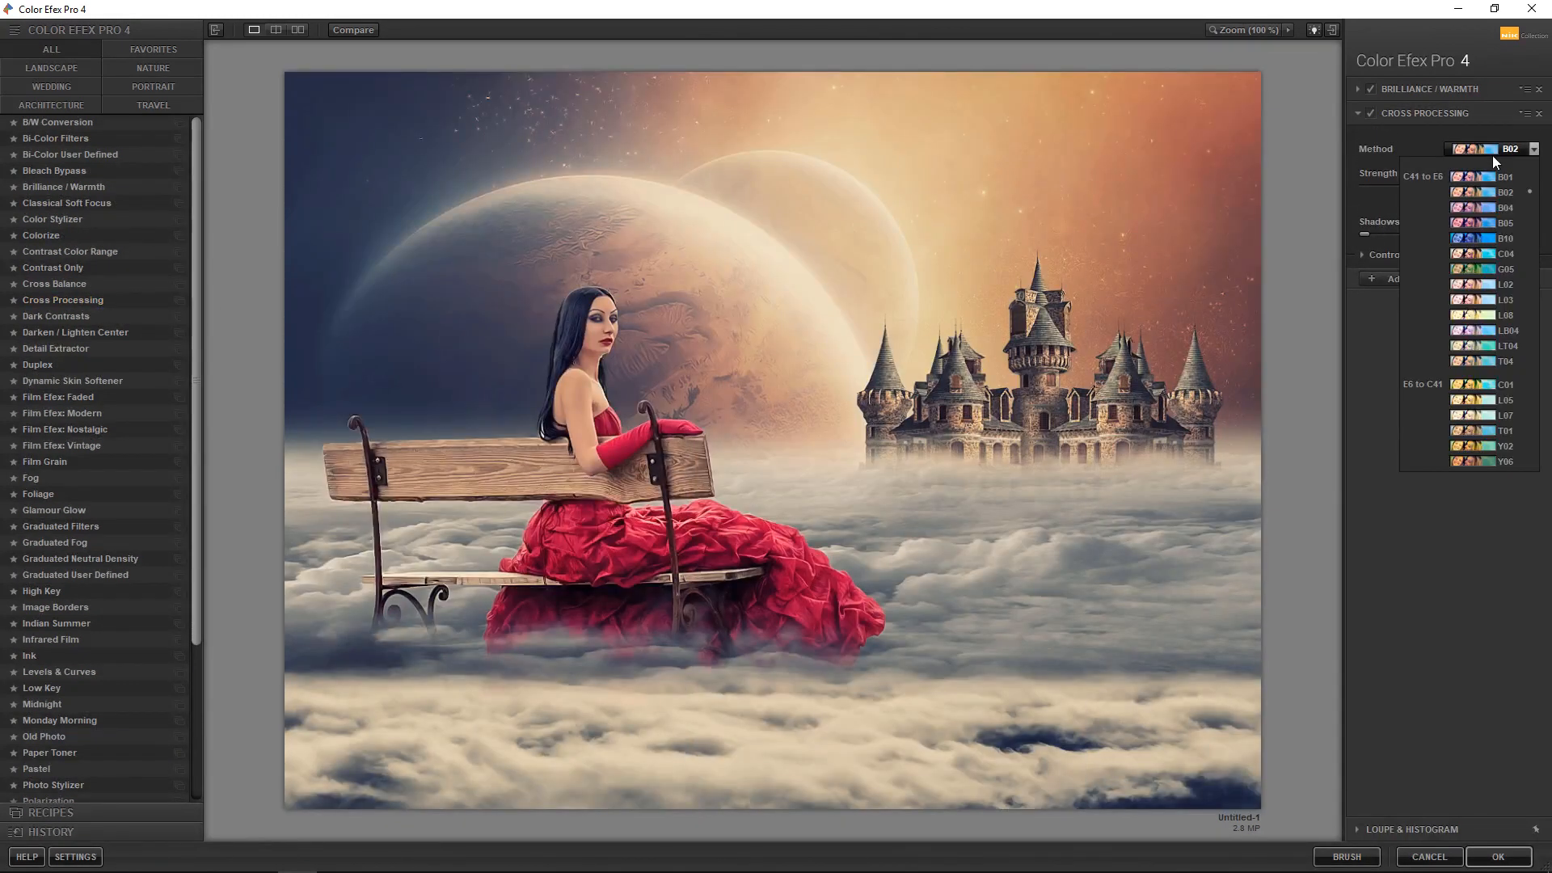
{"action": "left_click", "coordinate": [1475, 207]}
Add a Detail Extractor filter, place and resize a control point at the woman's hair, and lower the Detail Extractor strength below 25%
{"action": "left_click", "coordinate": [1405, 278]}
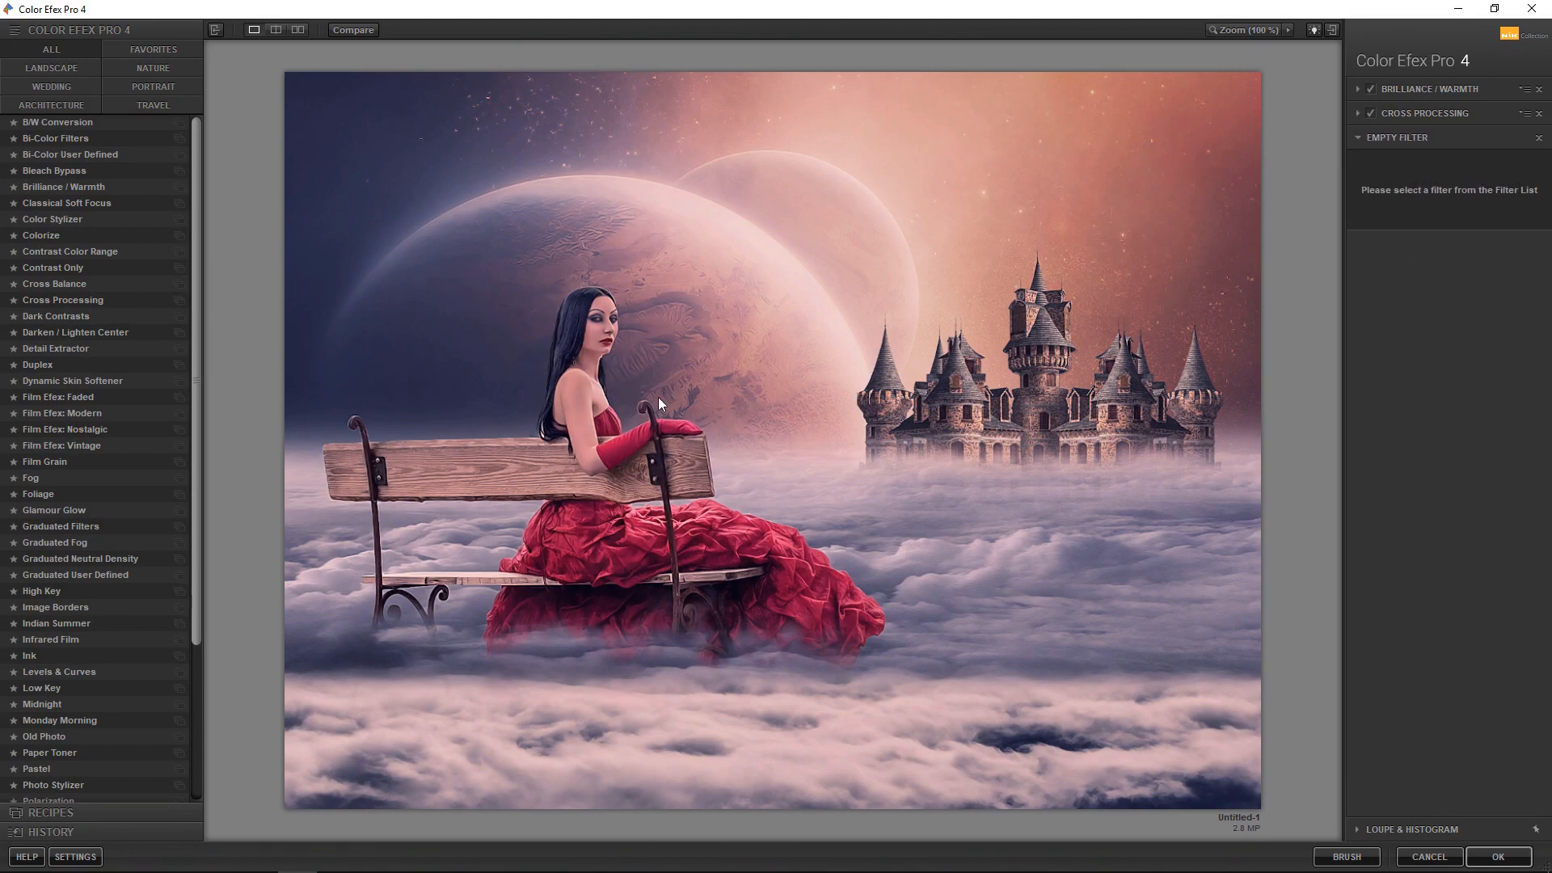
{"action": "left_click", "coordinate": [43, 349]}
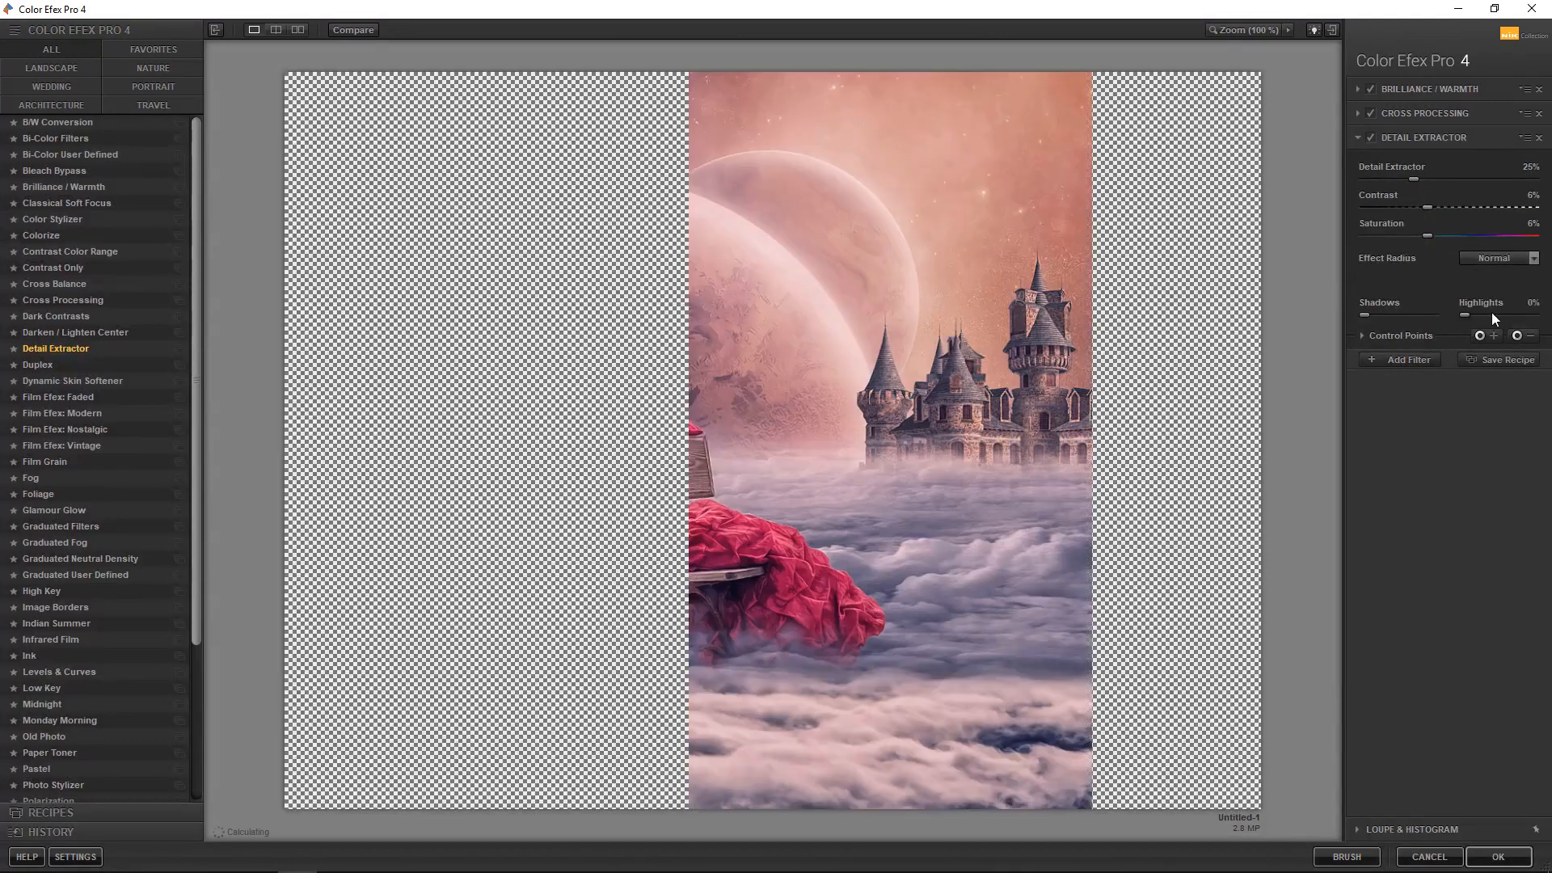
{"action": "left_click", "coordinate": [555, 338]}
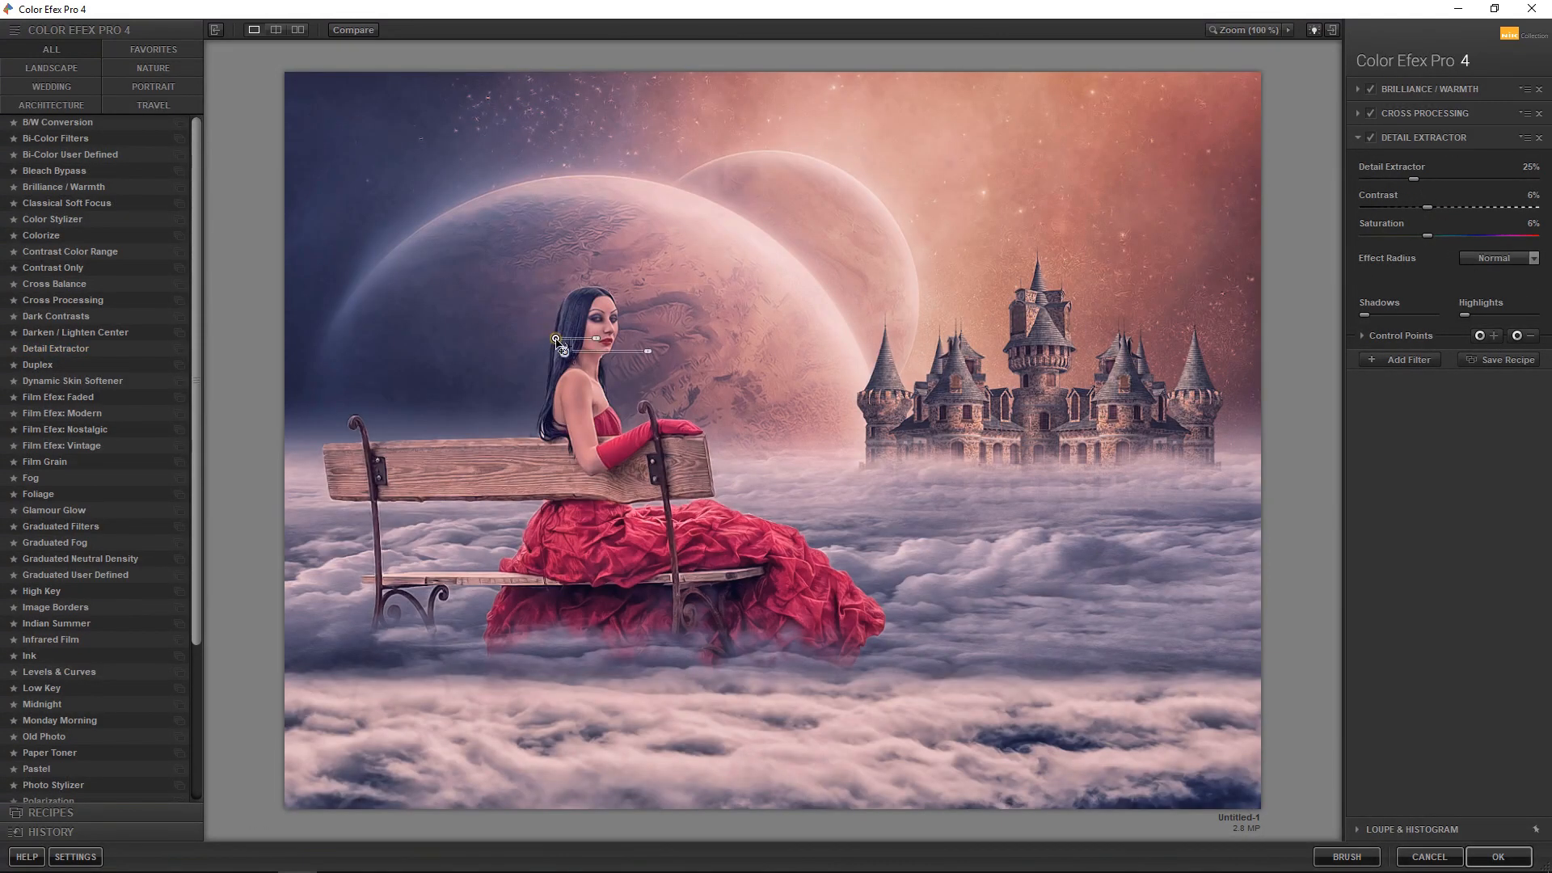
{"action": "left_click_drag", "start_coordinate": [594, 339], "coordinate": [618, 339]}
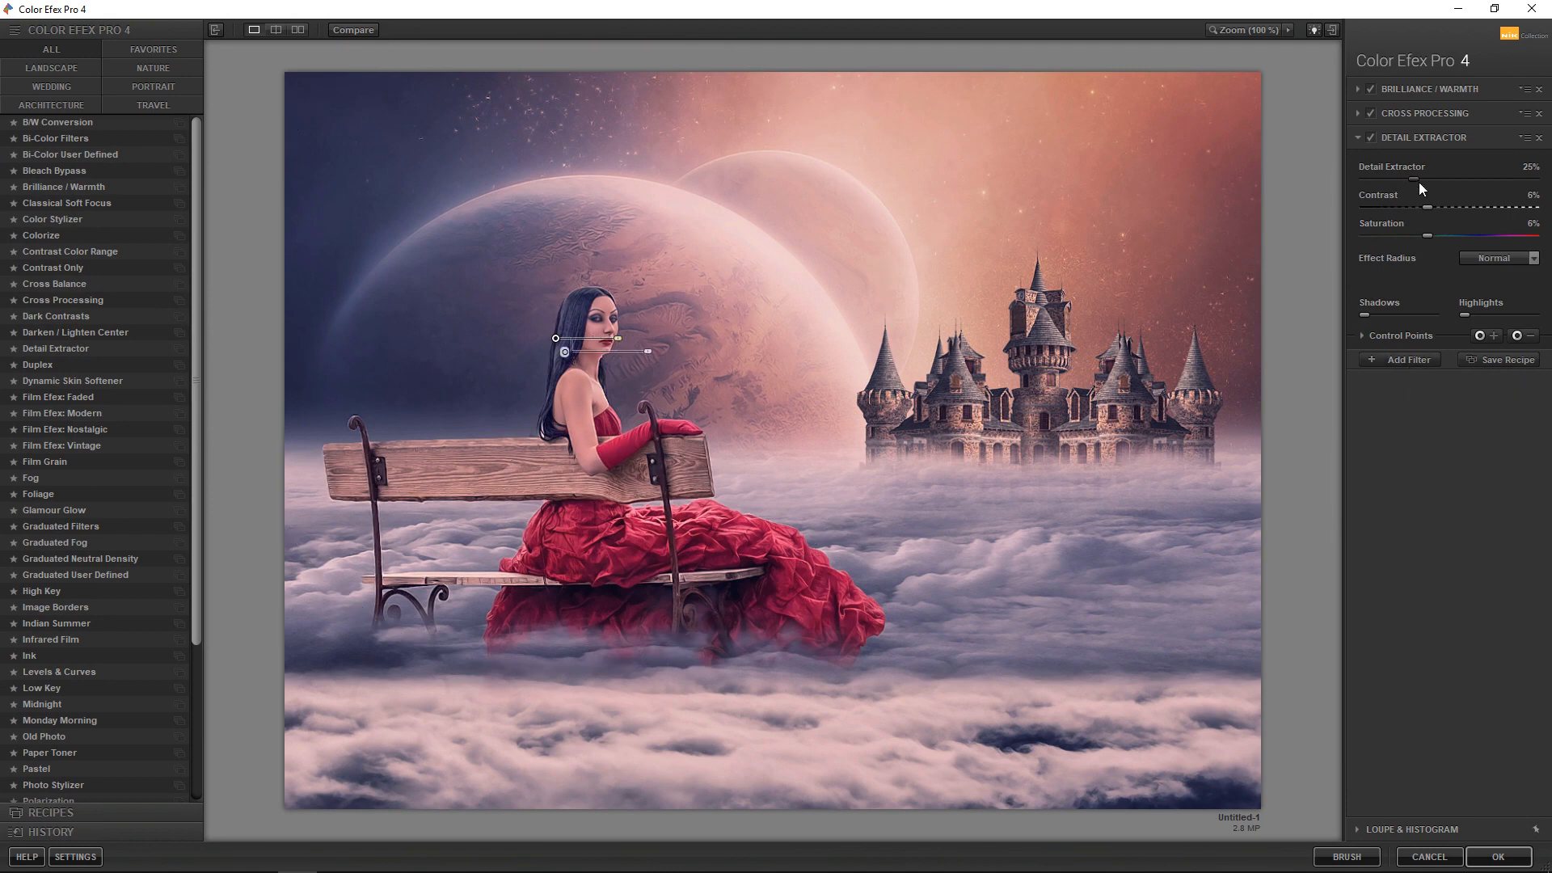
{"action": "left_click_drag", "start_coordinate": [1413, 178], "coordinate": [1389, 178]}
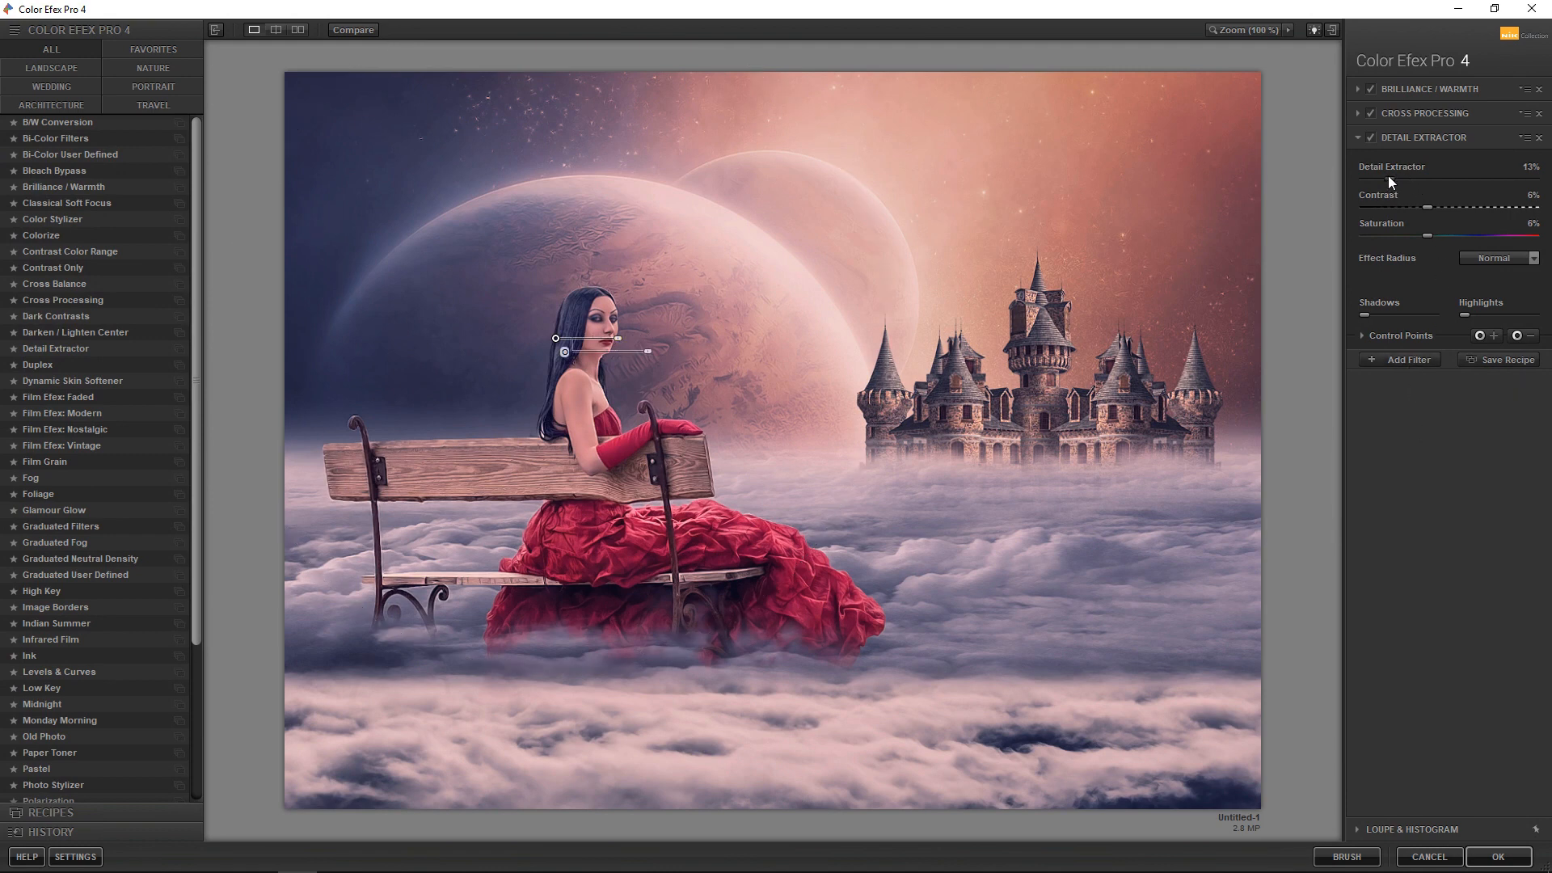
Add a Glamour Glow filter to the stack with Glow set to 18%
{"action": "left_click", "coordinate": [1388, 361]}
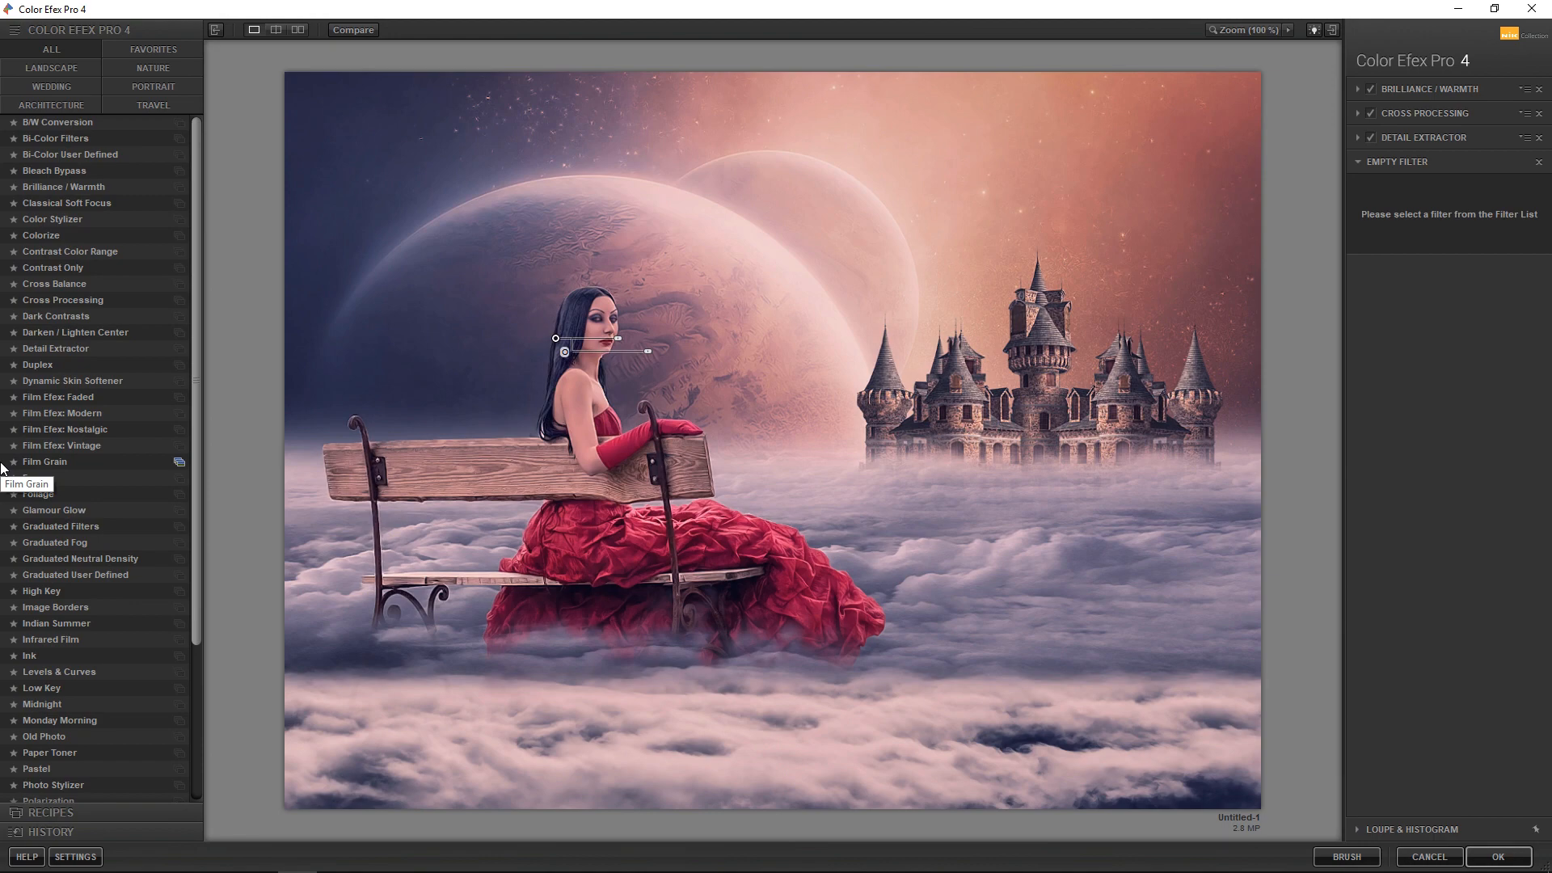
{"action": "left_click", "coordinate": [64, 511]}
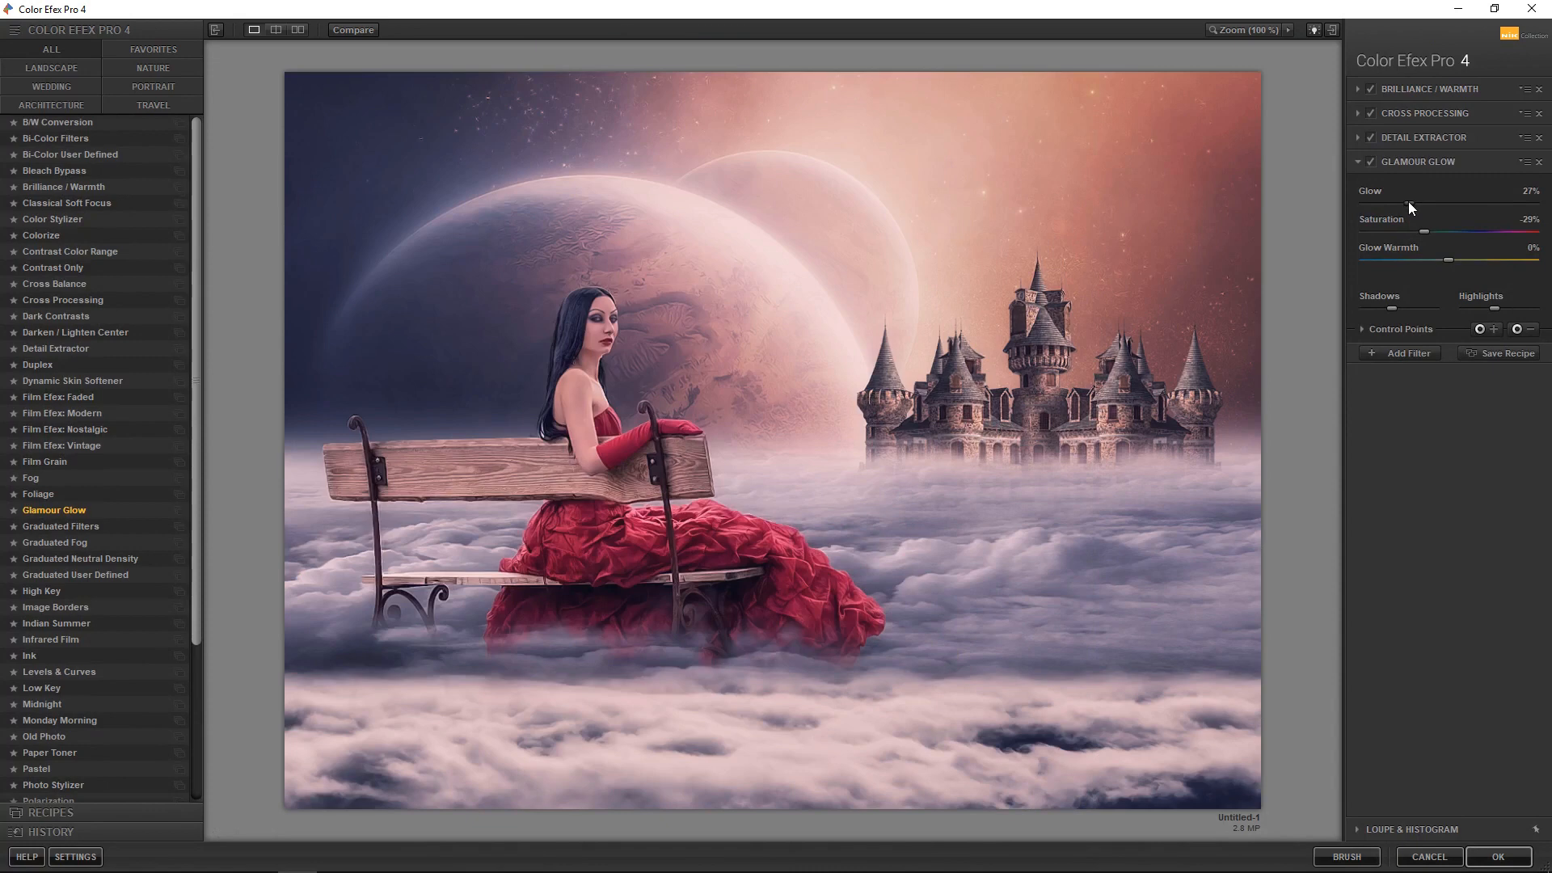
{"action": "left_click_drag", "start_coordinate": [1409, 202], "coordinate": [1394, 202]}
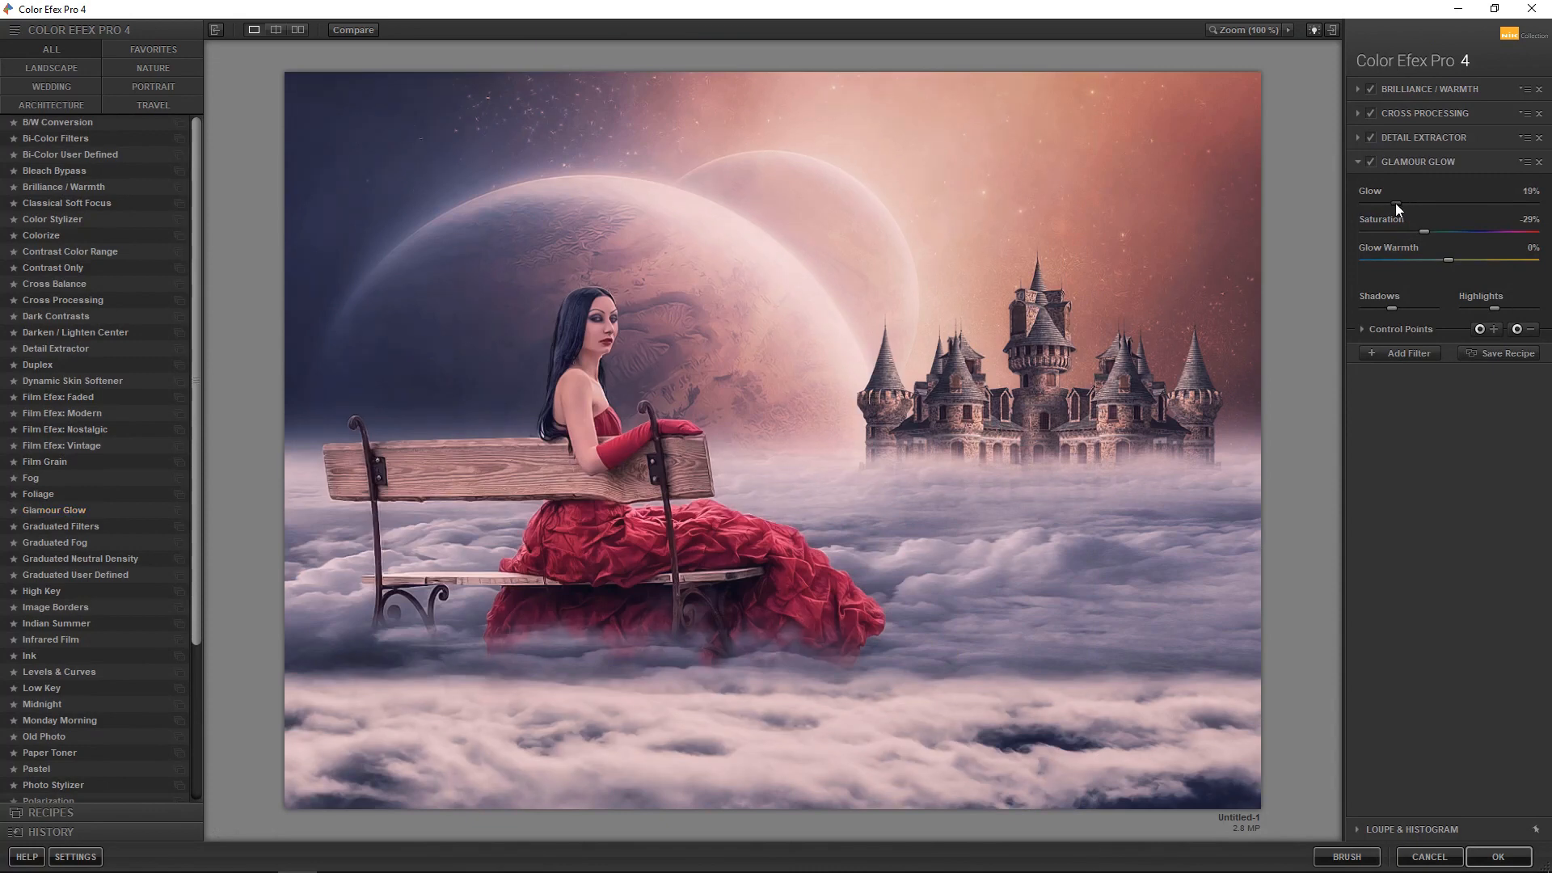
{"action": "left_click", "coordinate": [1372, 162]}
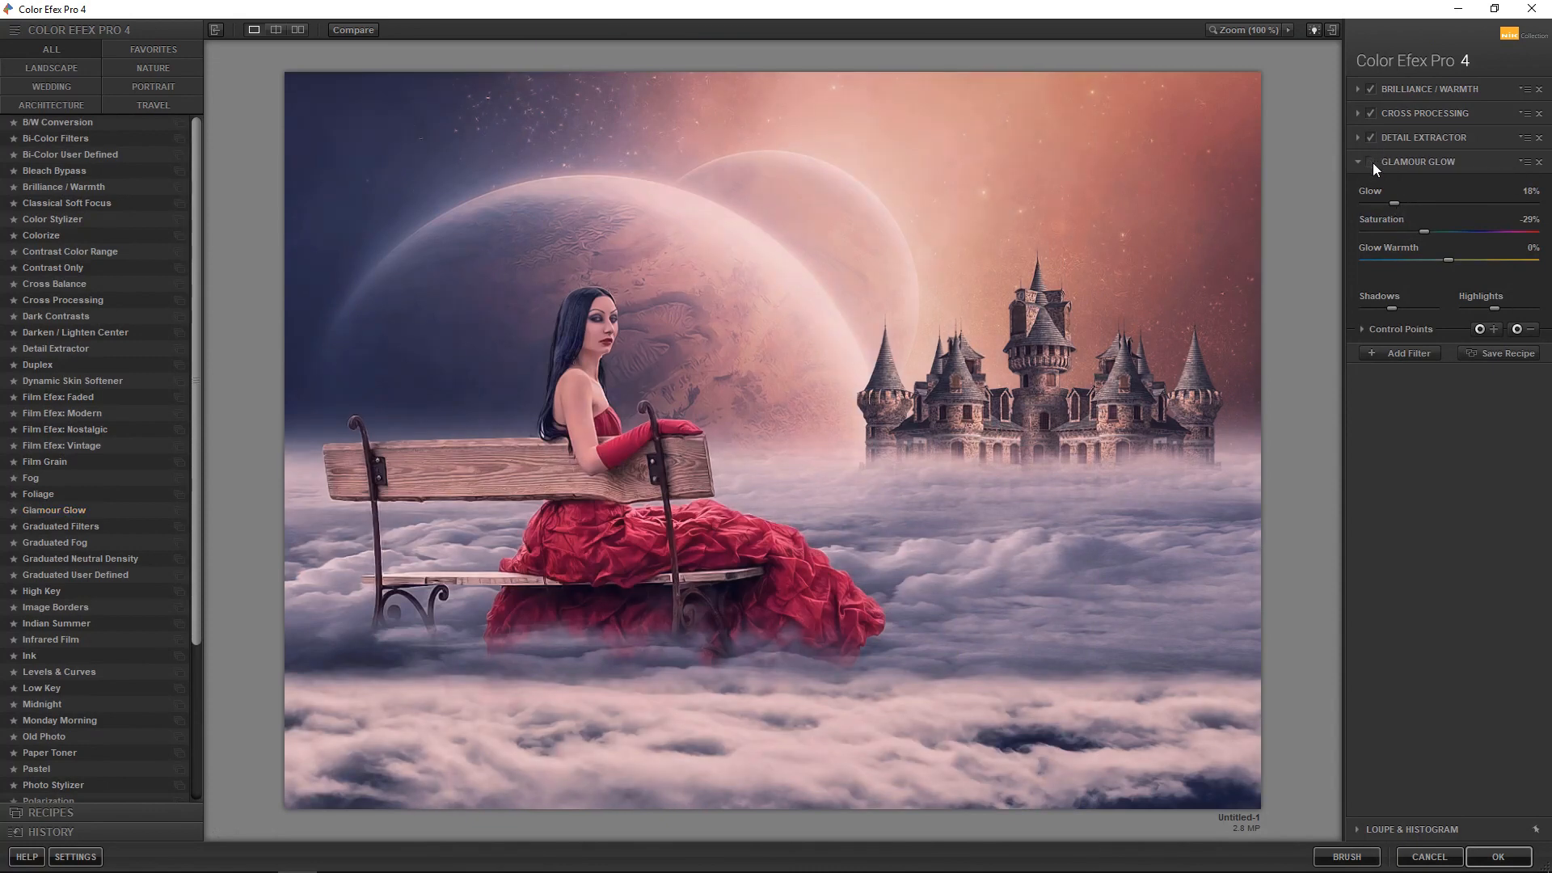
Apply the Color Efex Pro 4 filter stack to the composite and switch to the Move tool
{"action": "left_click", "coordinate": [1399, 349]}
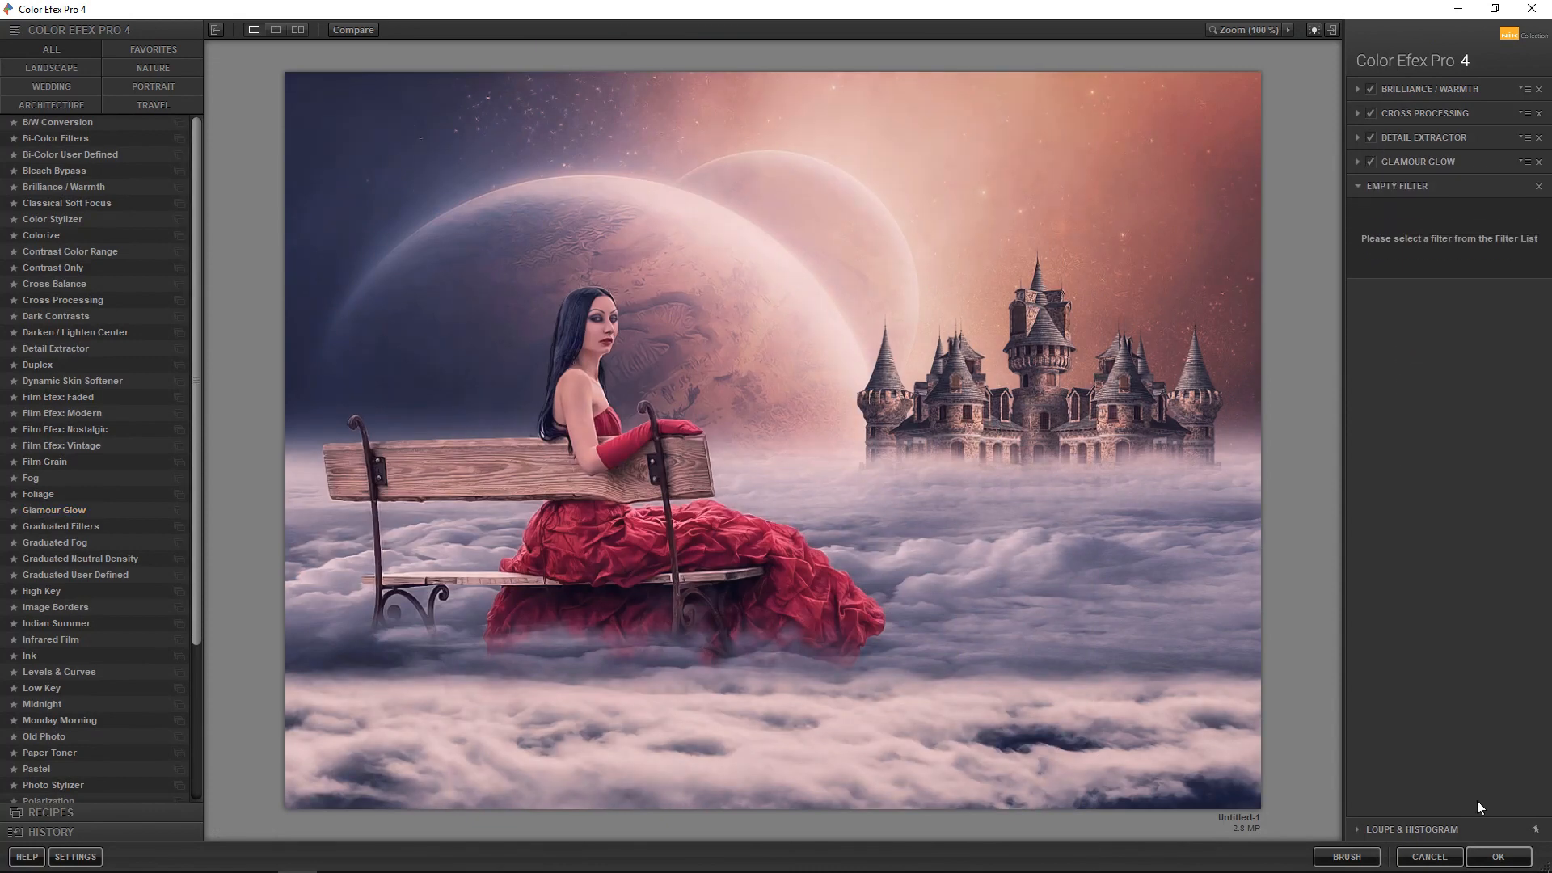
{"action": "left_click", "coordinate": [1498, 857]}
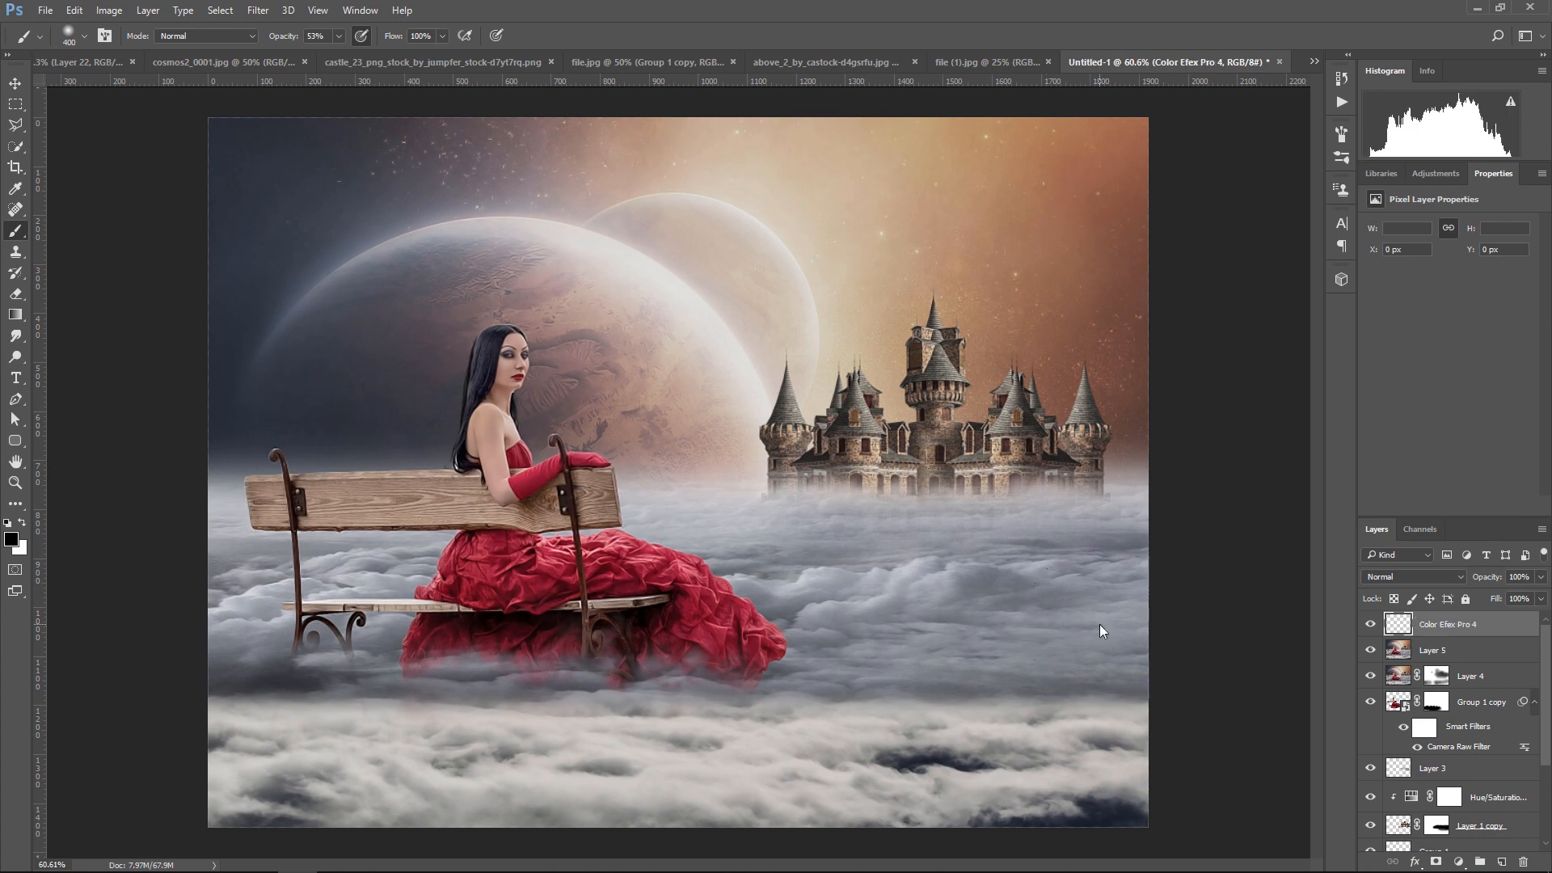
{"action": "left_click", "coordinate": [16, 84]}
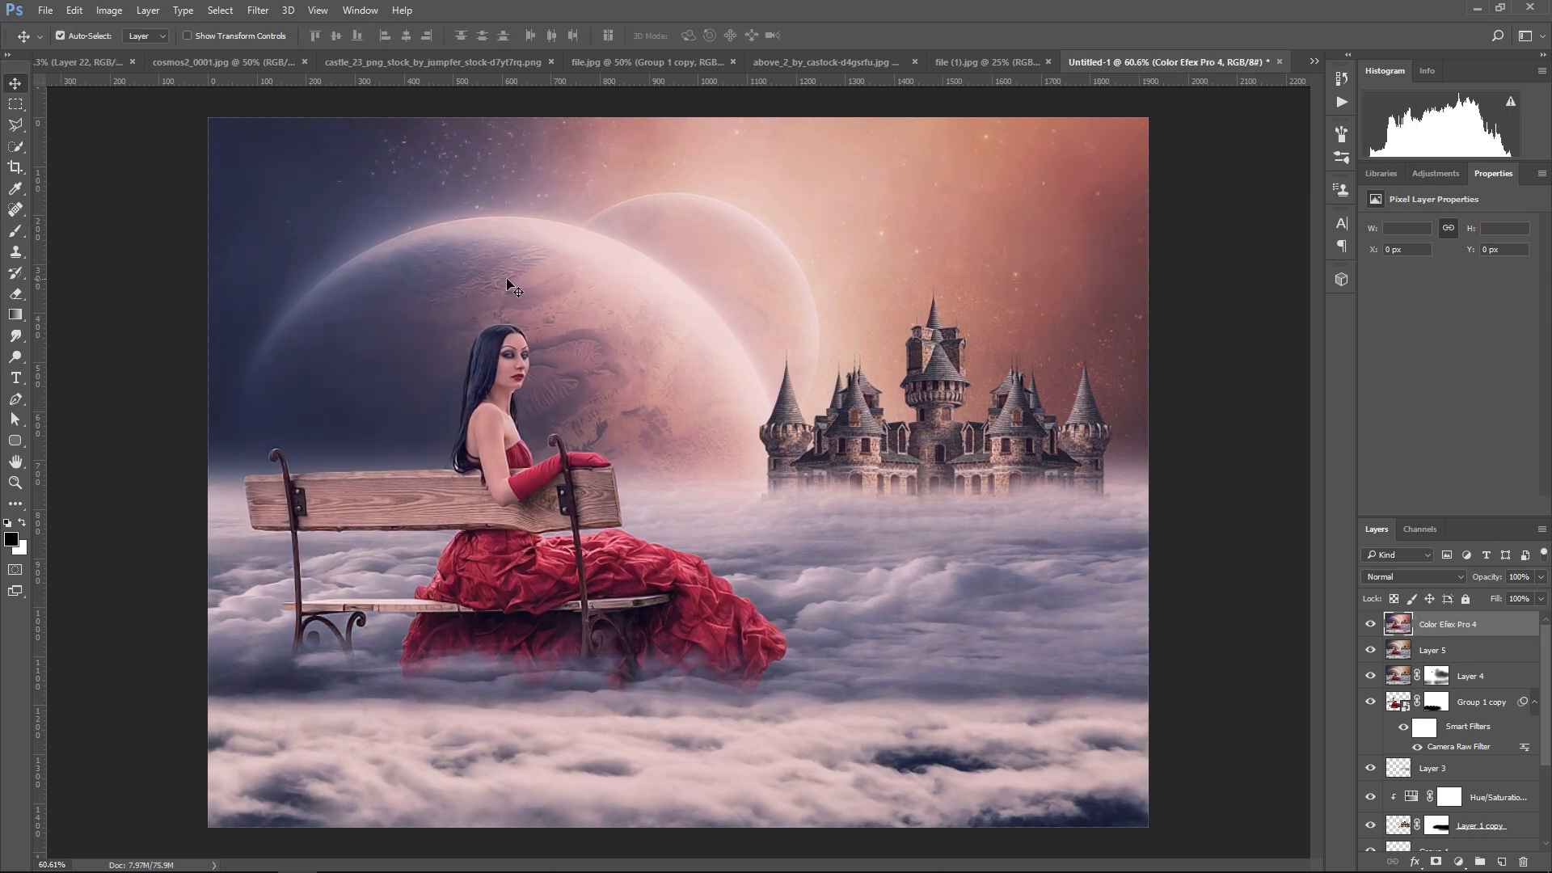
Add a black-to-transparent Gradient Fill vignette above the filtered layer with Radial style, Reverse enabled and Scale 462%
{"action": "left_click", "coordinate": [1460, 862]}
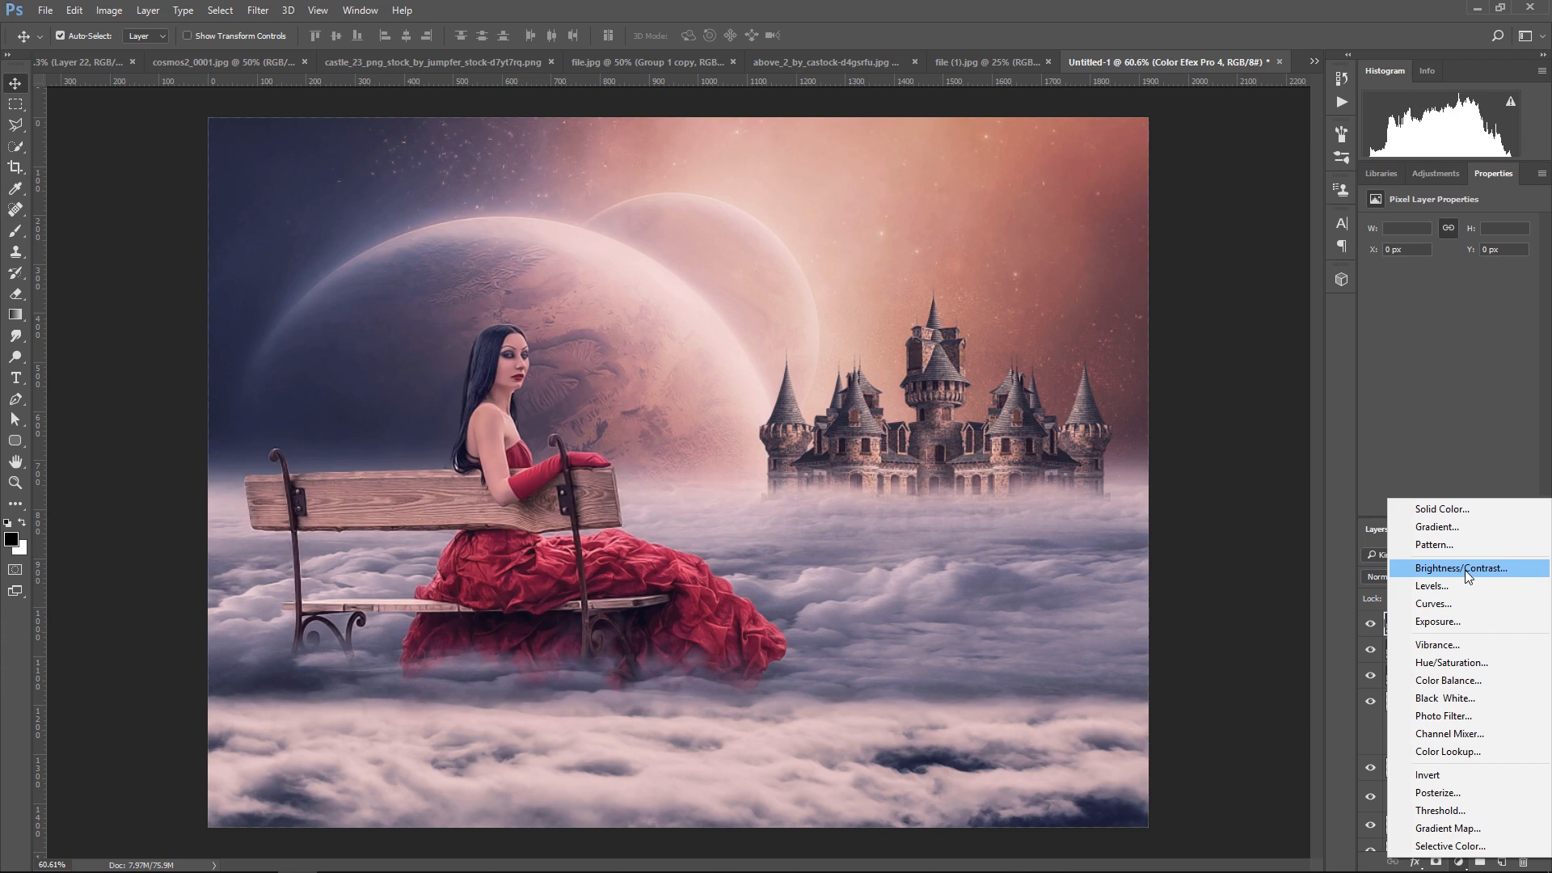
{"action": "left_click", "coordinate": [1444, 526]}
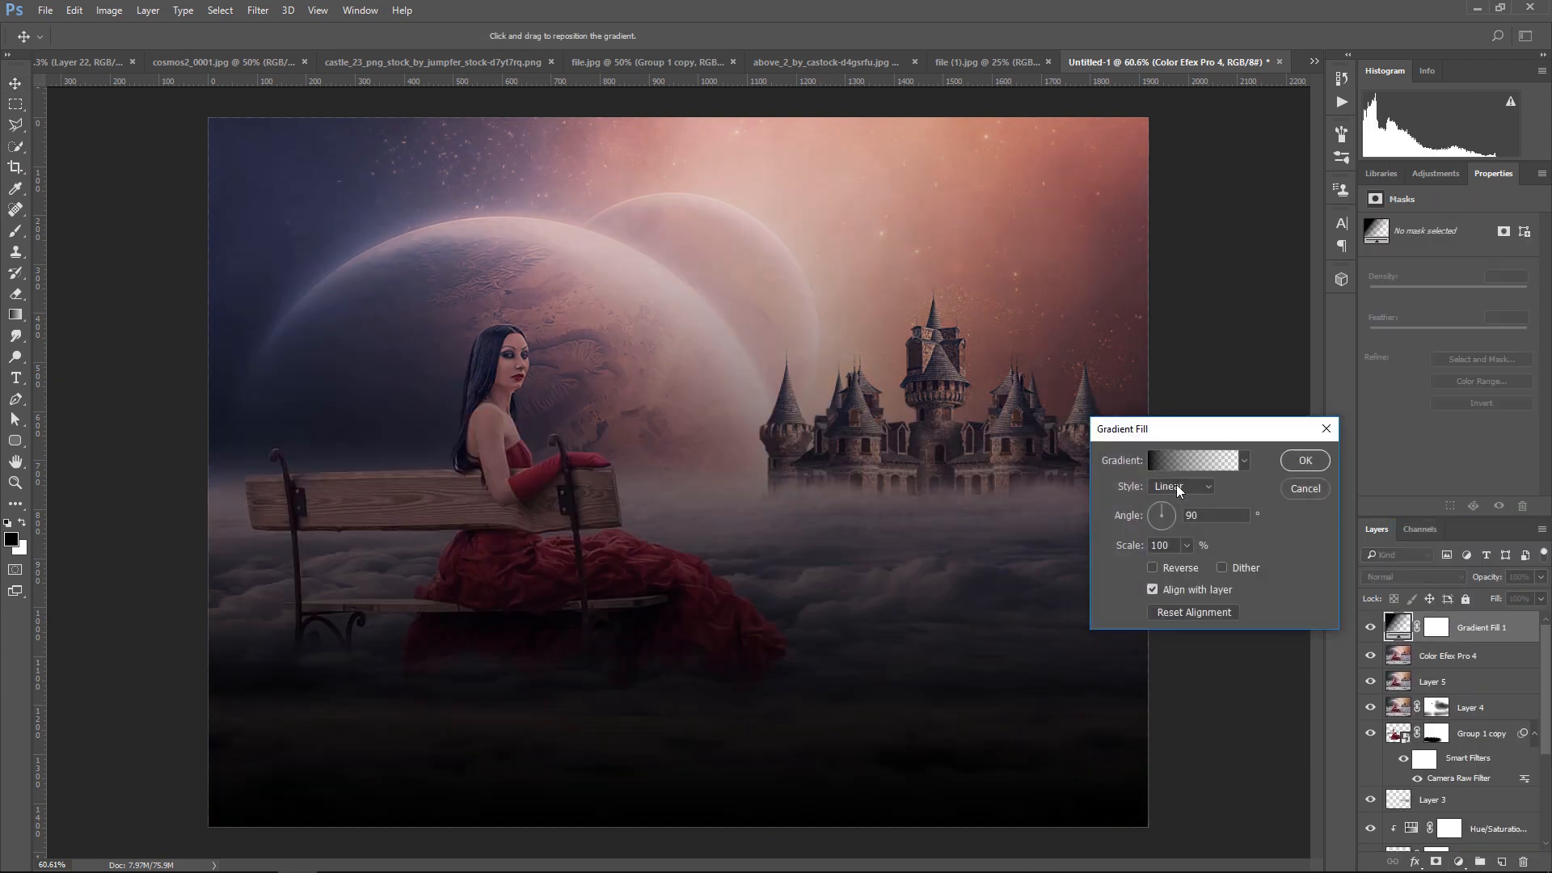
{"action": "left_click", "coordinate": [1176, 485]}
{"action": "left_click", "coordinate": [1174, 501]}
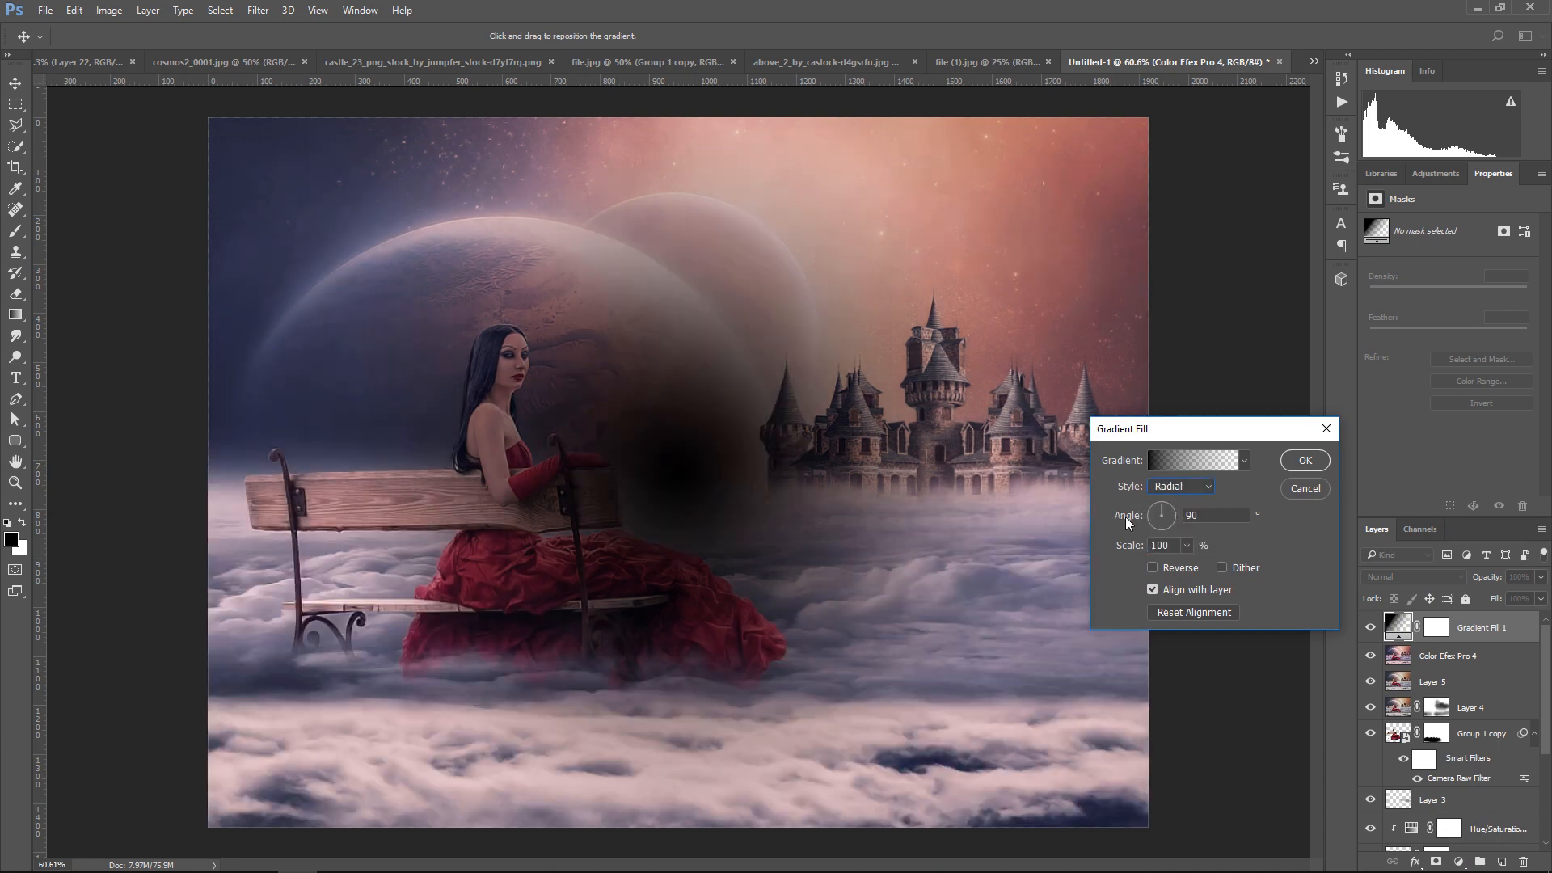
{"action": "left_click", "coordinate": [1153, 568]}
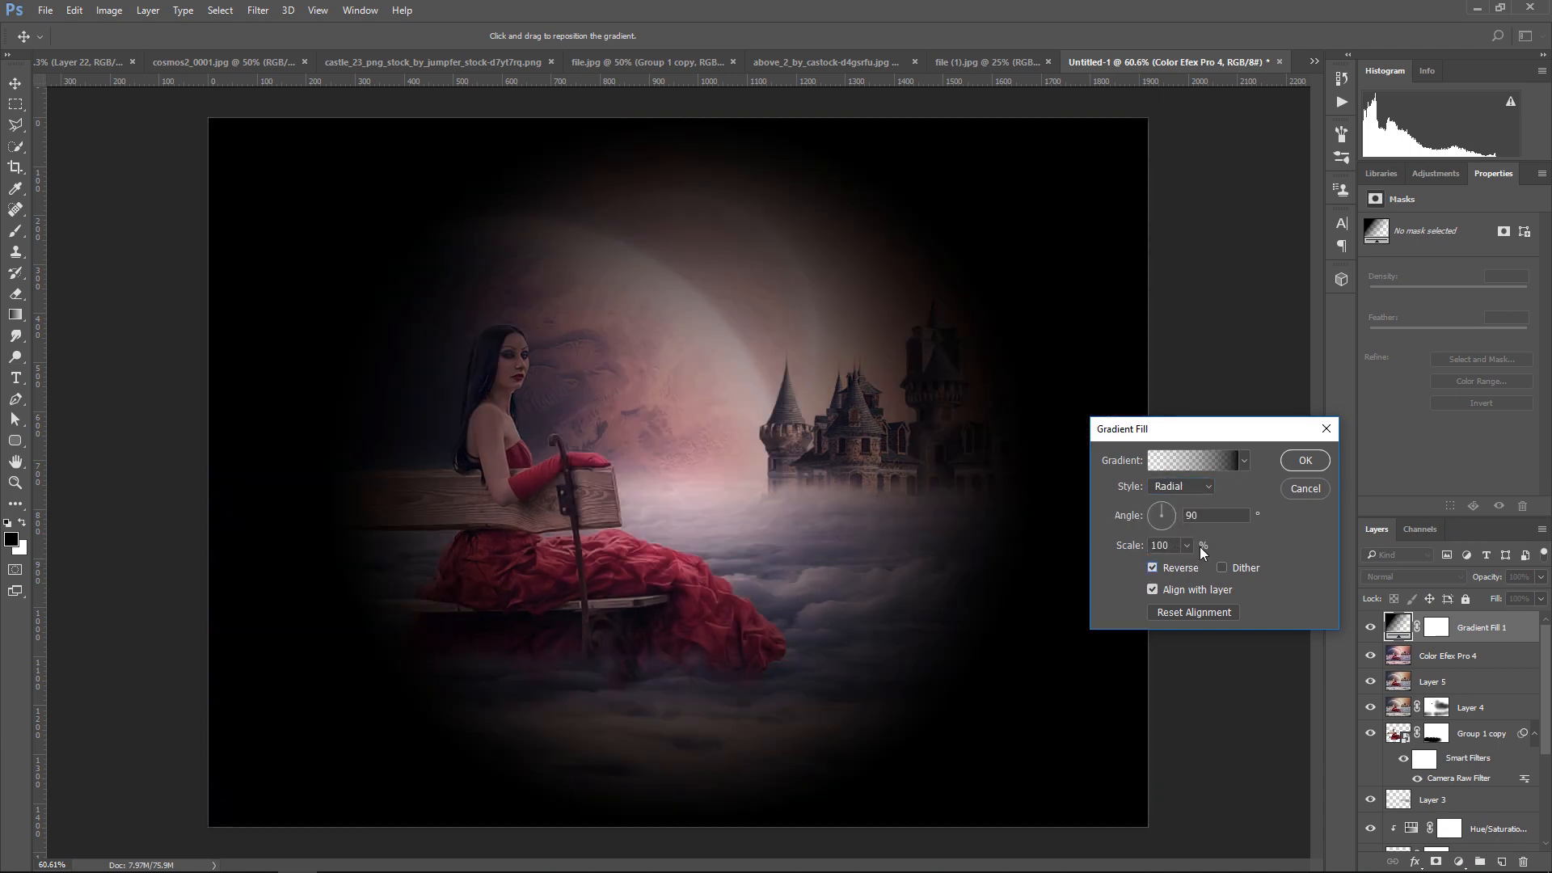
{"action": "left_click", "coordinate": [1186, 546]}
{"action": "left_click_drag", "start_coordinate": [1201, 570], "coordinate": [1214, 571]}
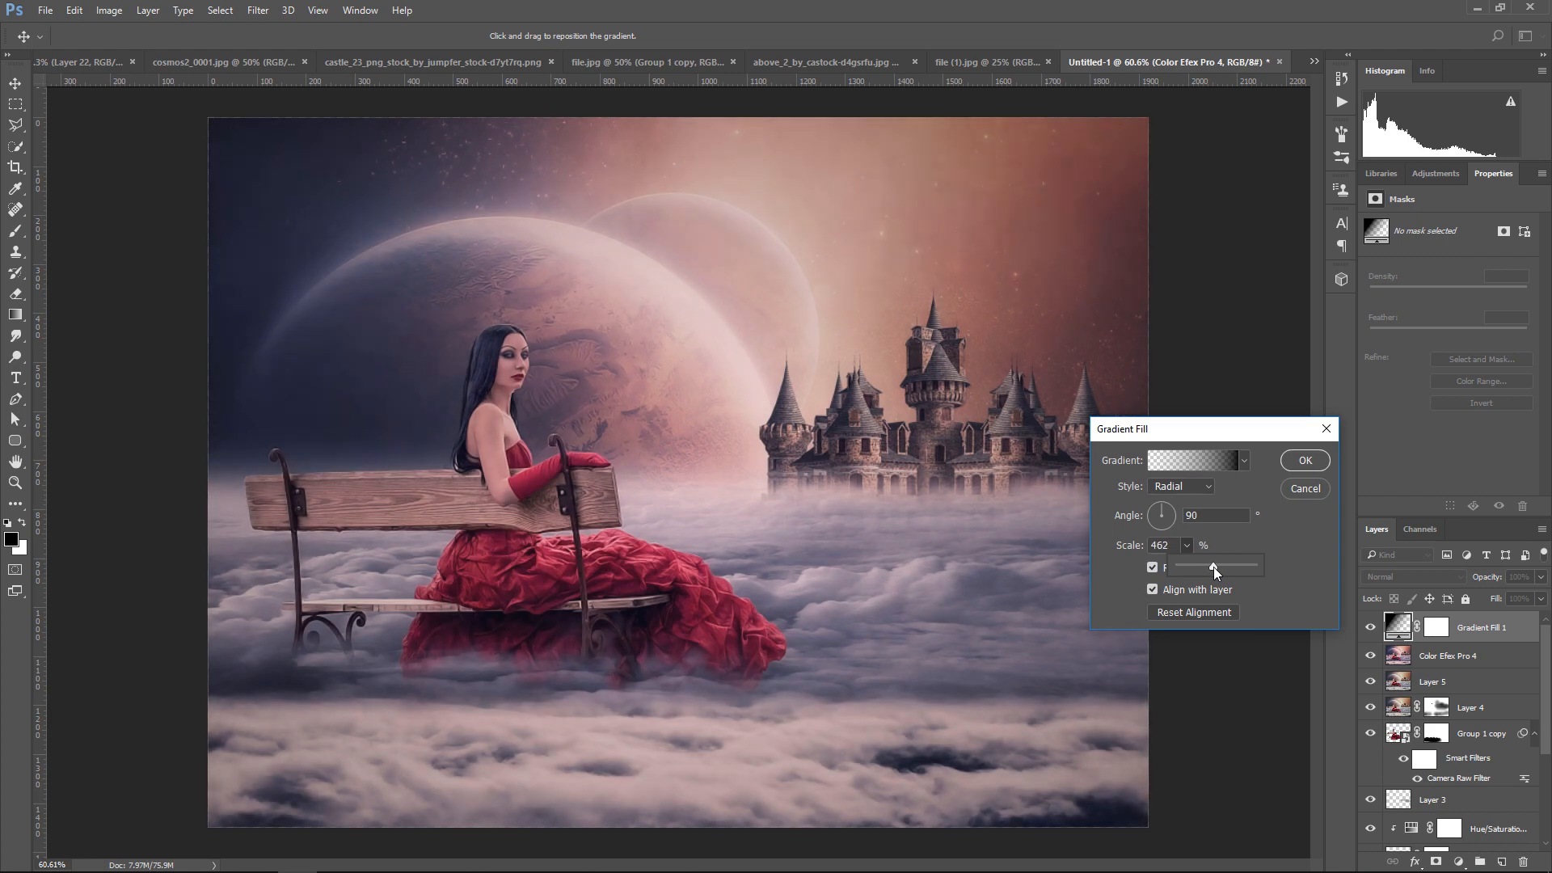
{"action": "left_click", "coordinate": [1305, 460]}
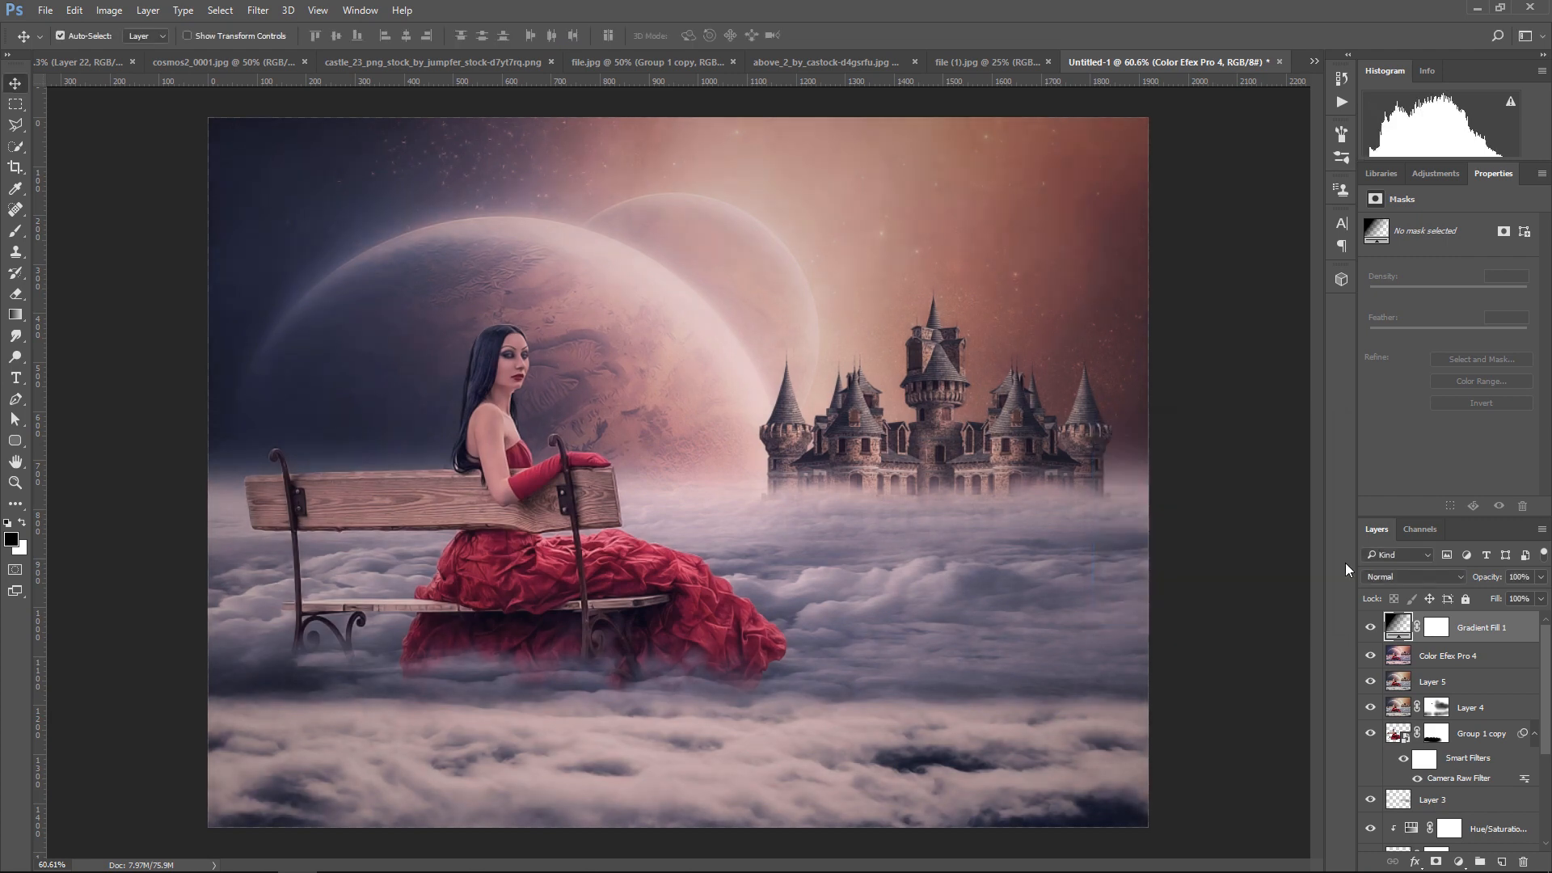
Add a Curves adjustment above the vignette, raise the black point to output 8, and add curve points at 131/153 and 53/62
{"action": "left_click", "coordinate": [1459, 862]}
{"action": "left_click", "coordinate": [1439, 606]}
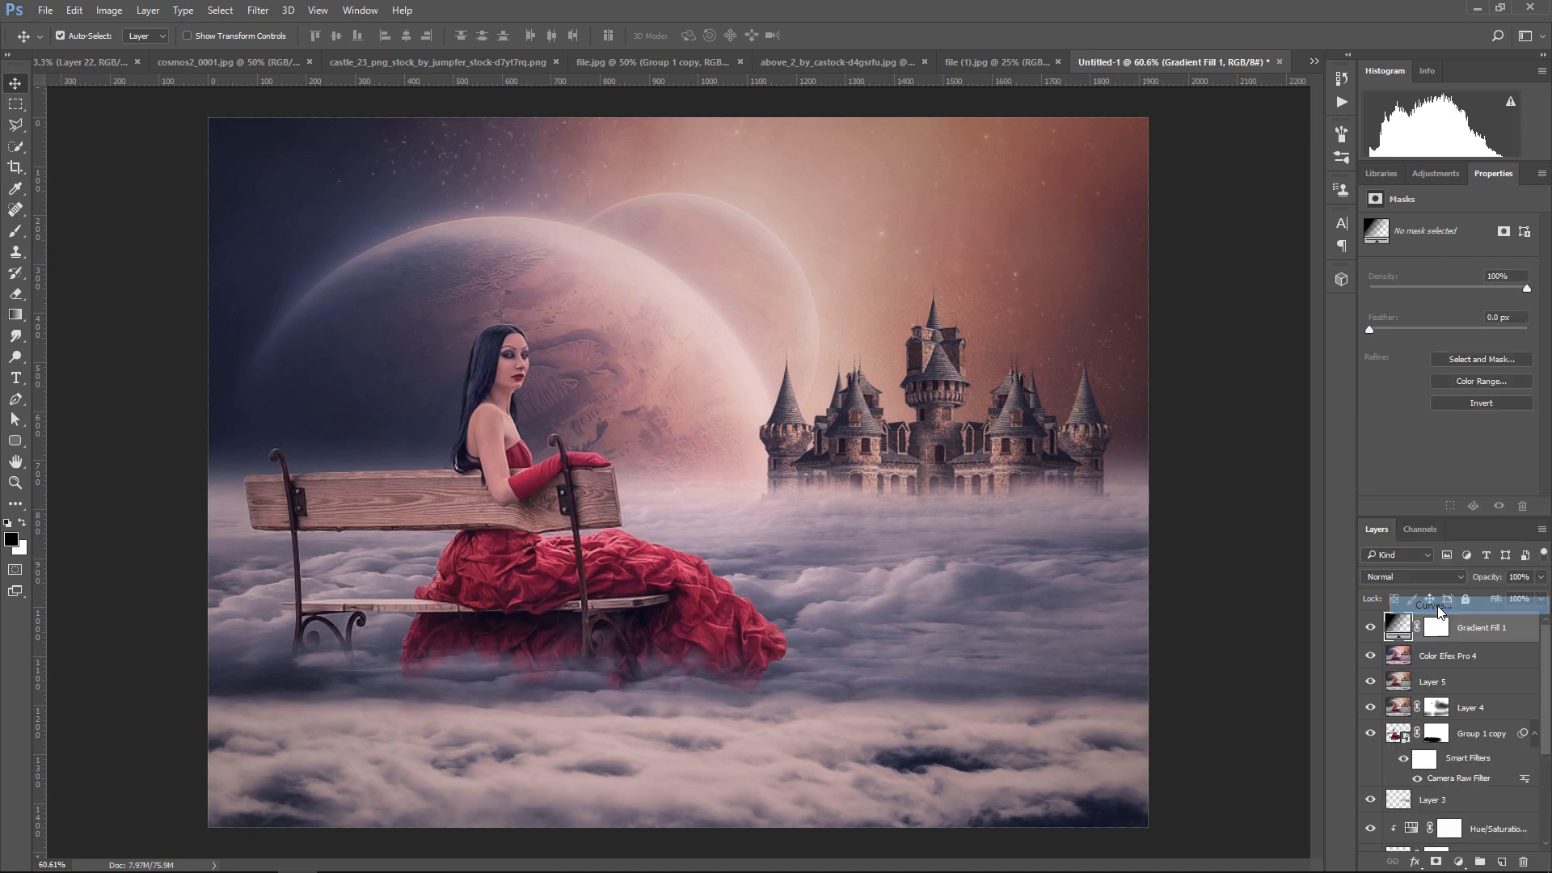
{"action": "left_click_drag", "start_coordinate": [1406, 386], "coordinate": [1385, 381]}
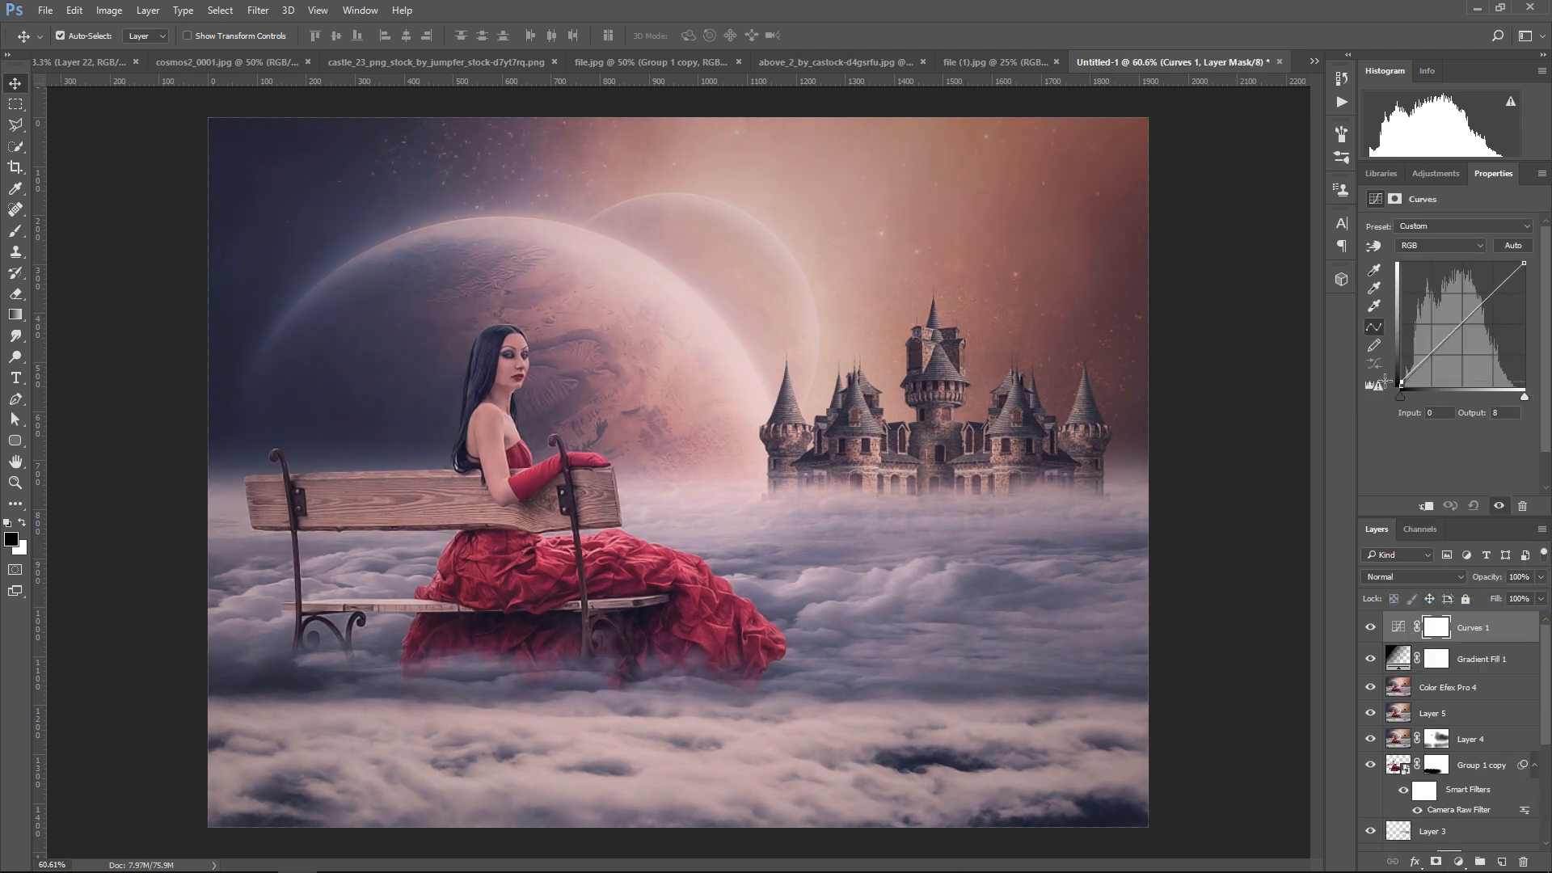
{"action": "left_click_drag", "start_coordinate": [1472, 313], "coordinate": [1464, 312]}
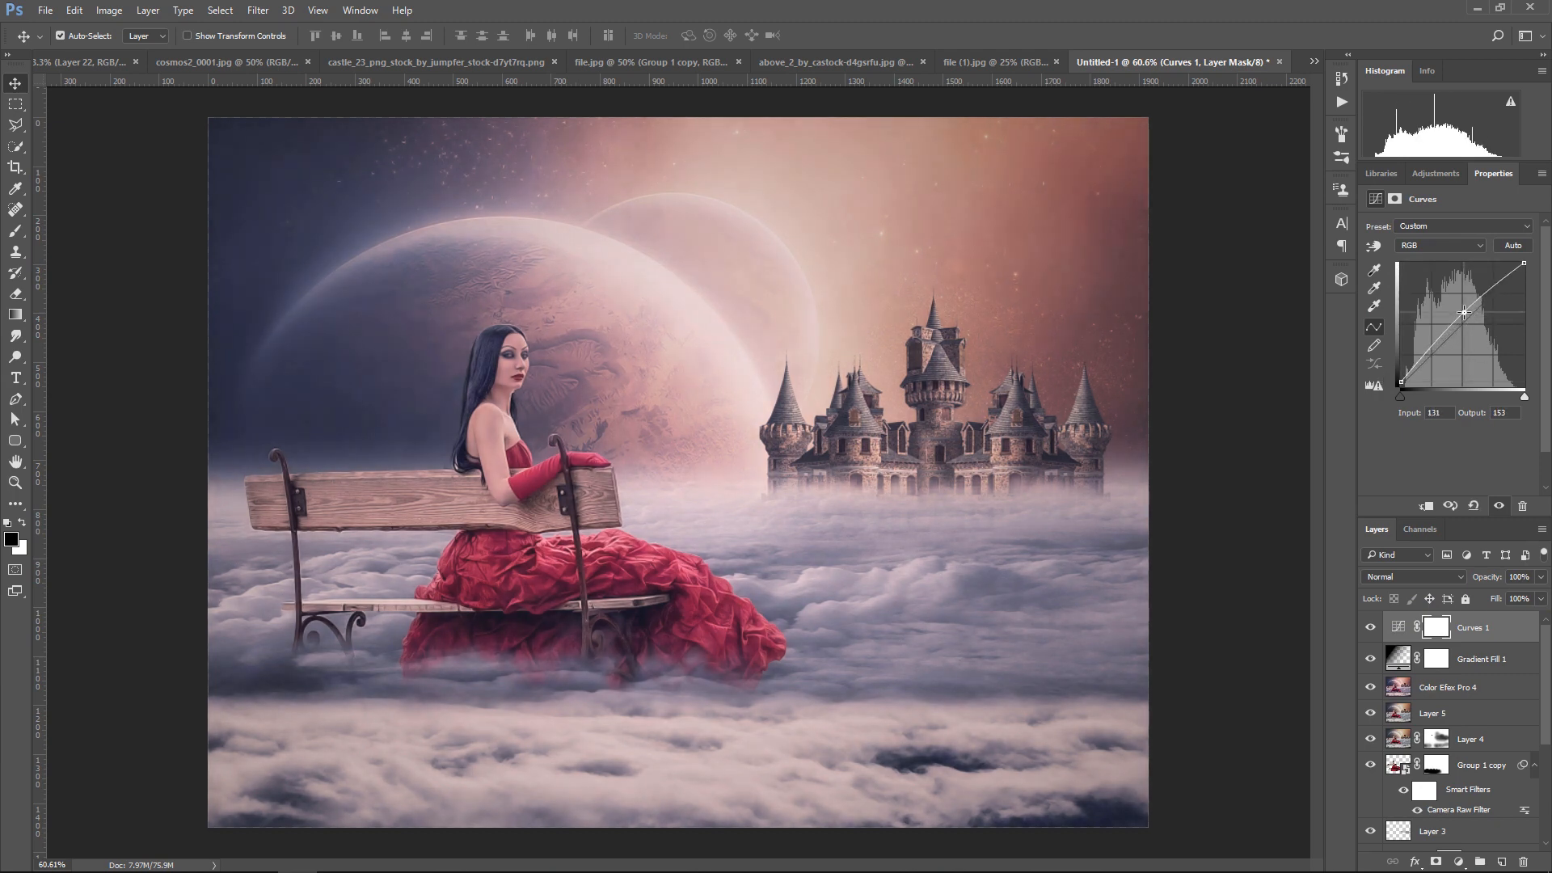
{"action": "left_click", "coordinate": [1427, 356]}
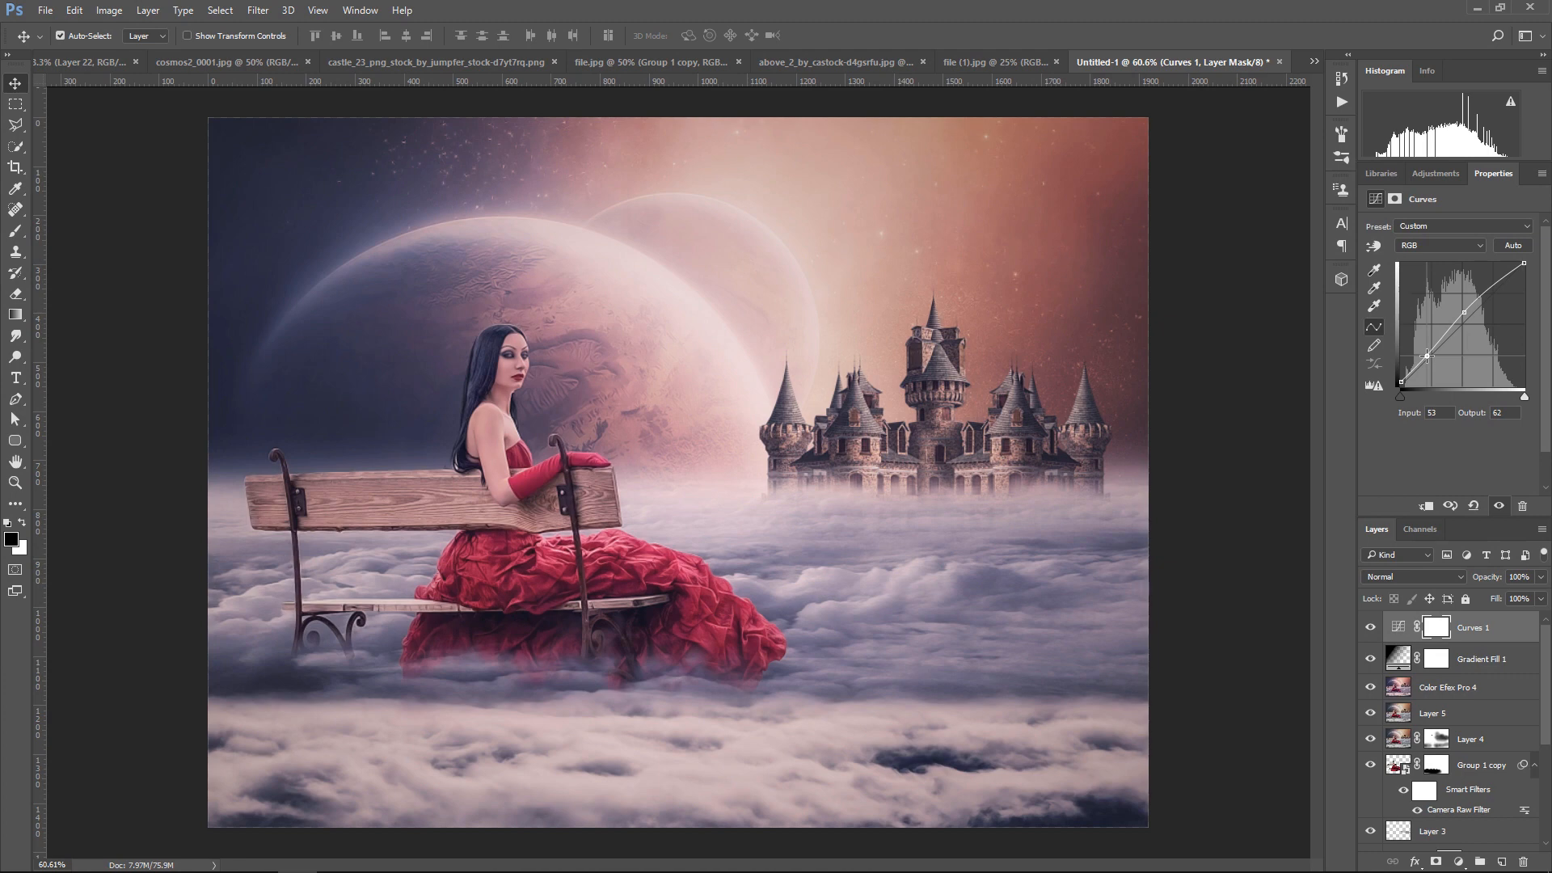